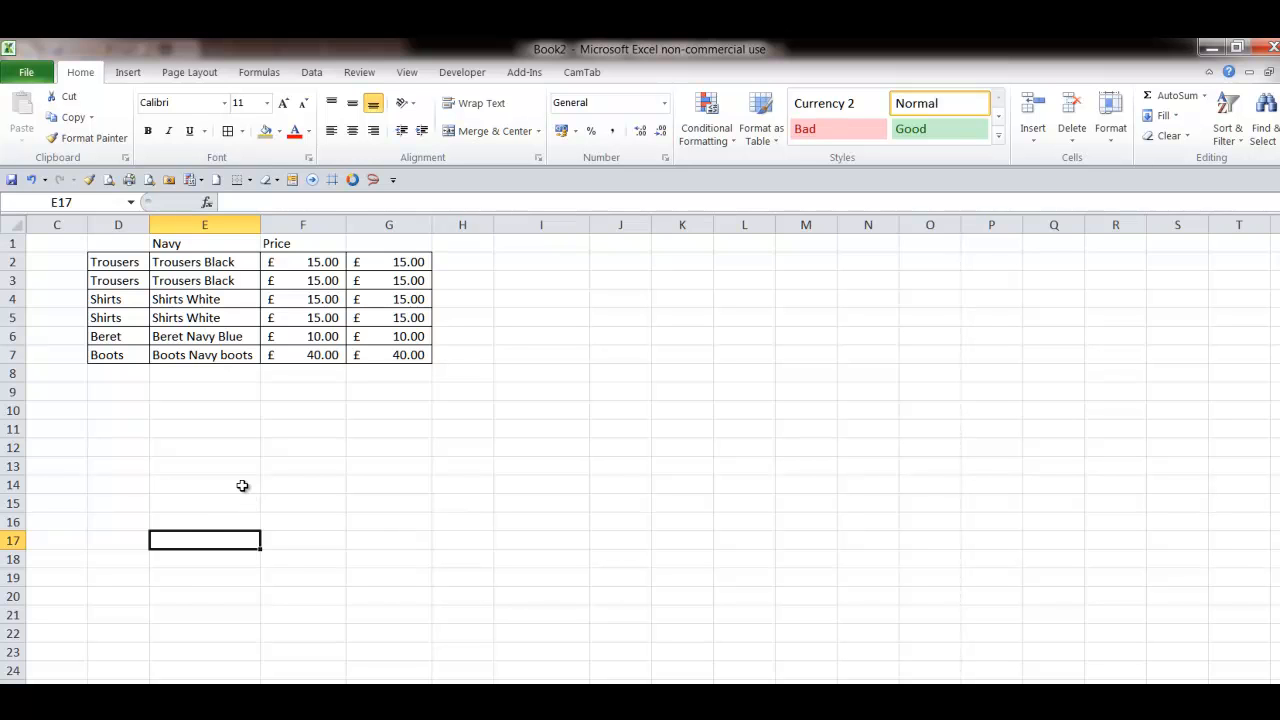
{"action": "left_click", "coordinate": [122, 266]}
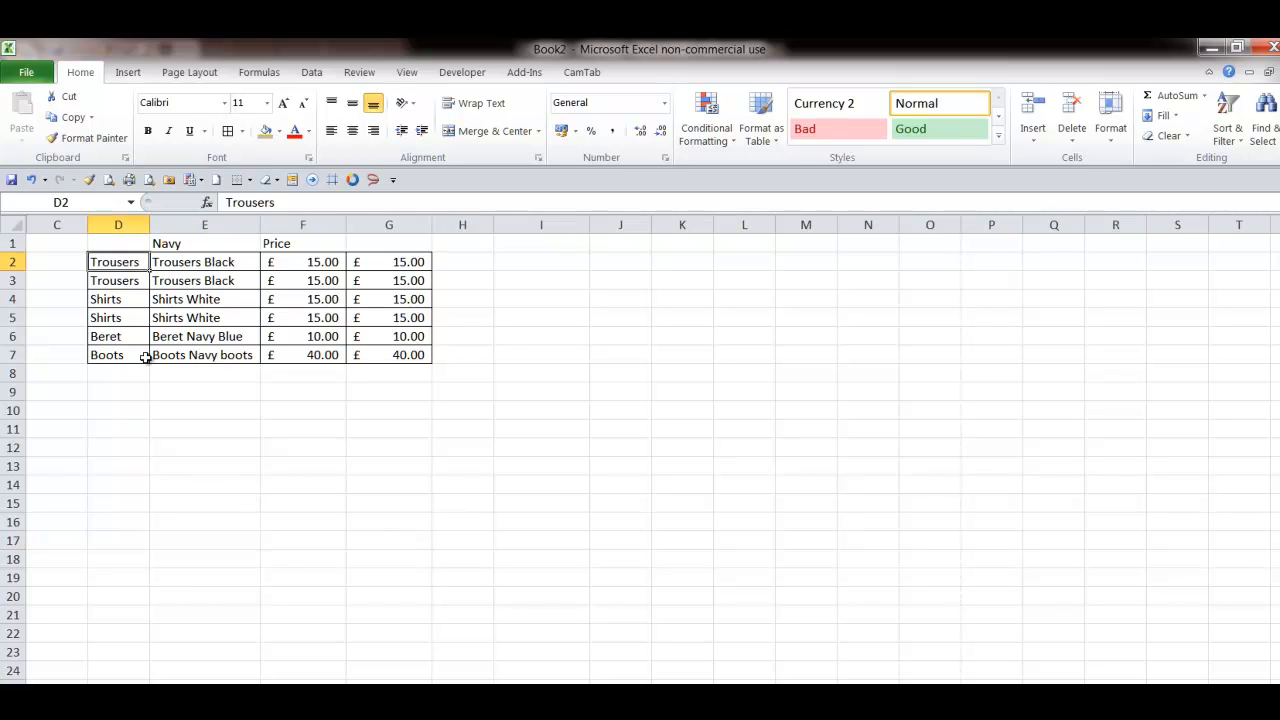
{"action": "left_click", "coordinate": [207, 461]}
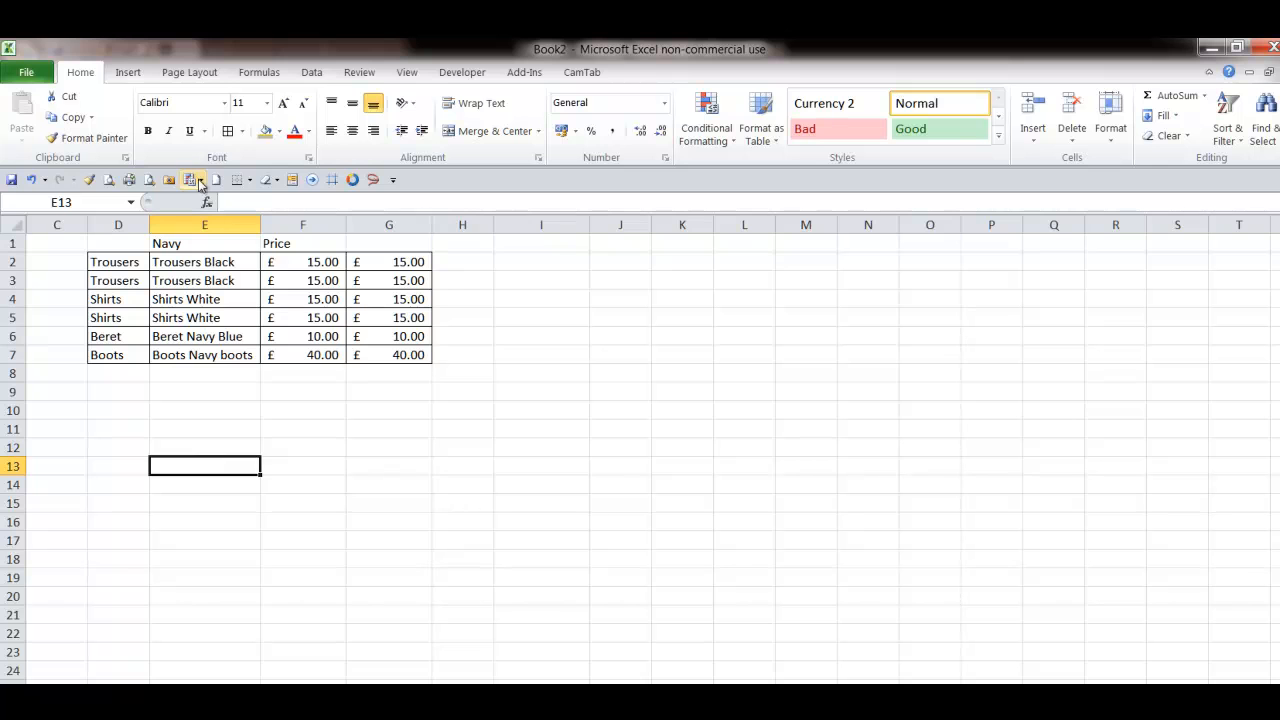
{"action": "left_click", "coordinate": [207, 245]}
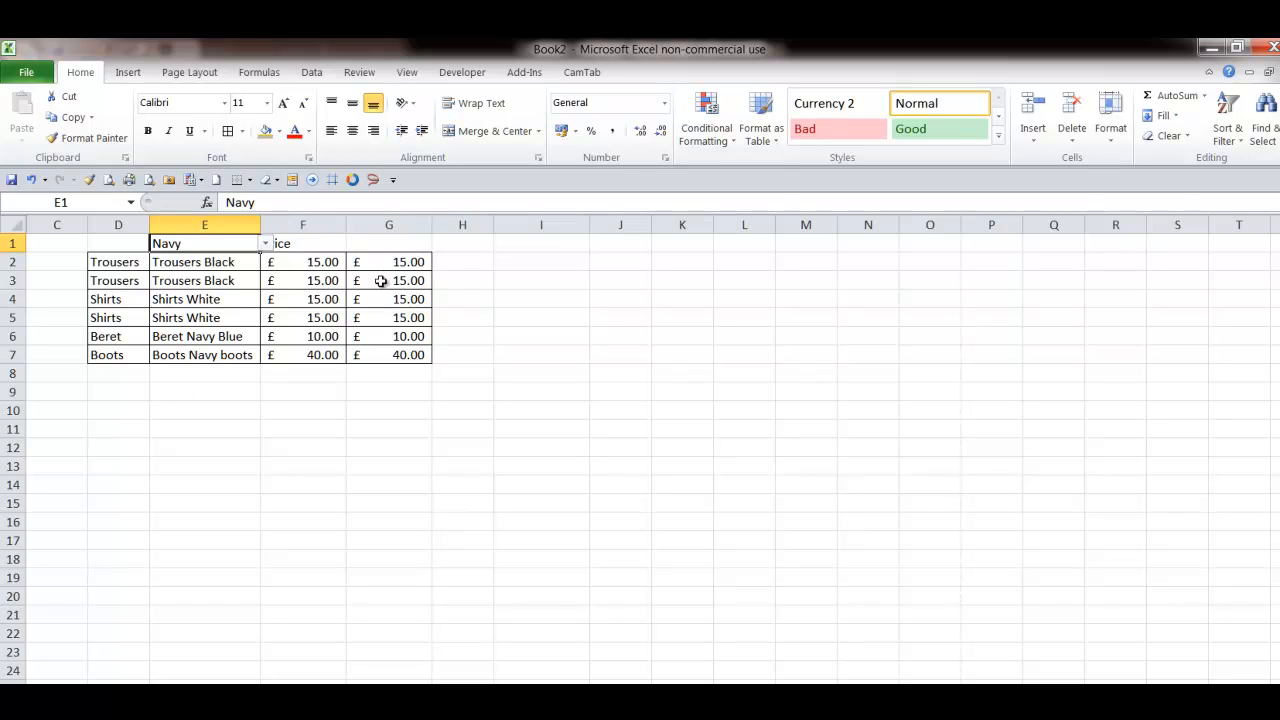
{"action": "left_click", "coordinate": [390, 224]}
{"action": "right_click", "coordinate": [390, 224]}
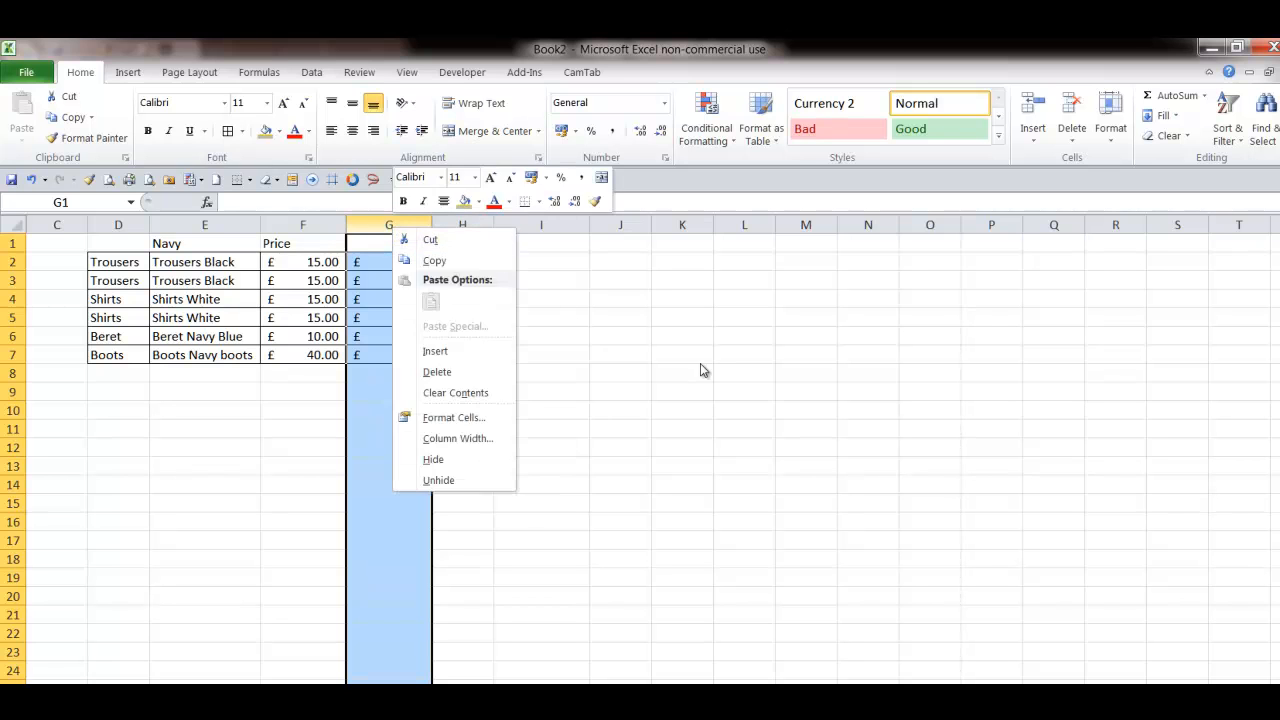
{"action": "left_click", "coordinate": [597, 422]}
{"action": "left_click", "coordinate": [779, 467]}
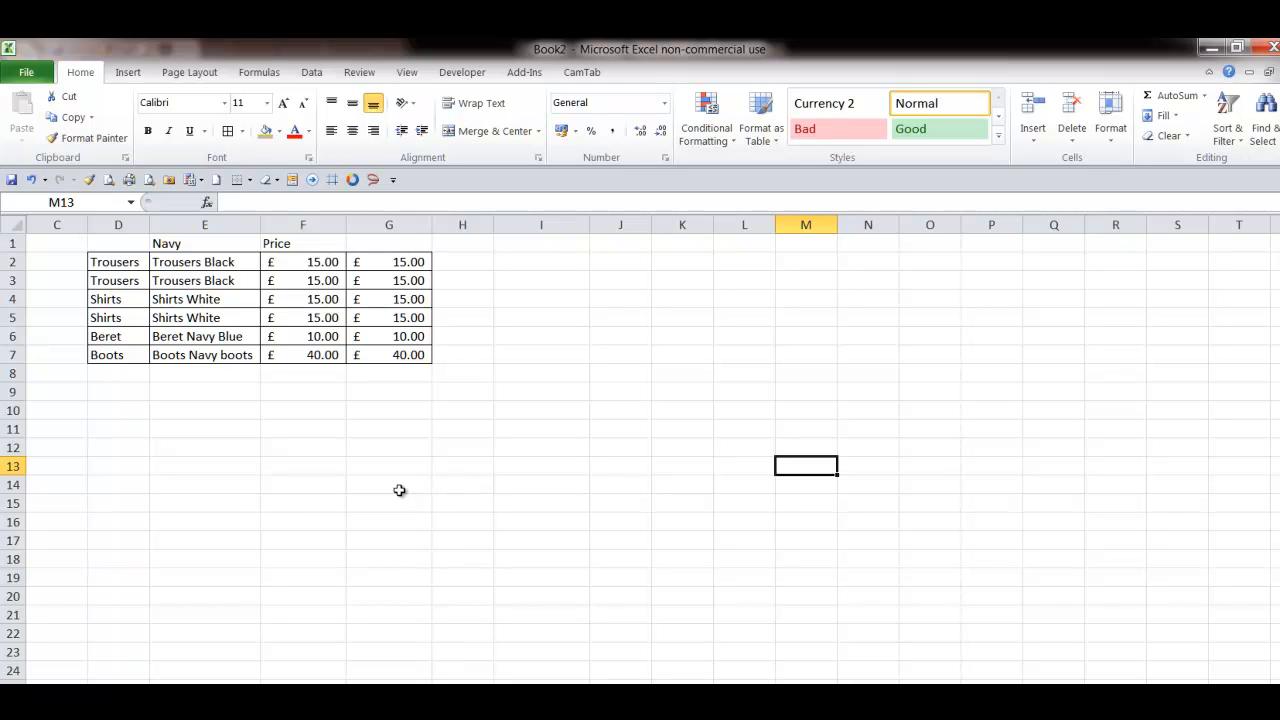
- Switch the service in the header drop-down cell E1 to Army
{"action": "left_click", "coordinate": [174, 246]}
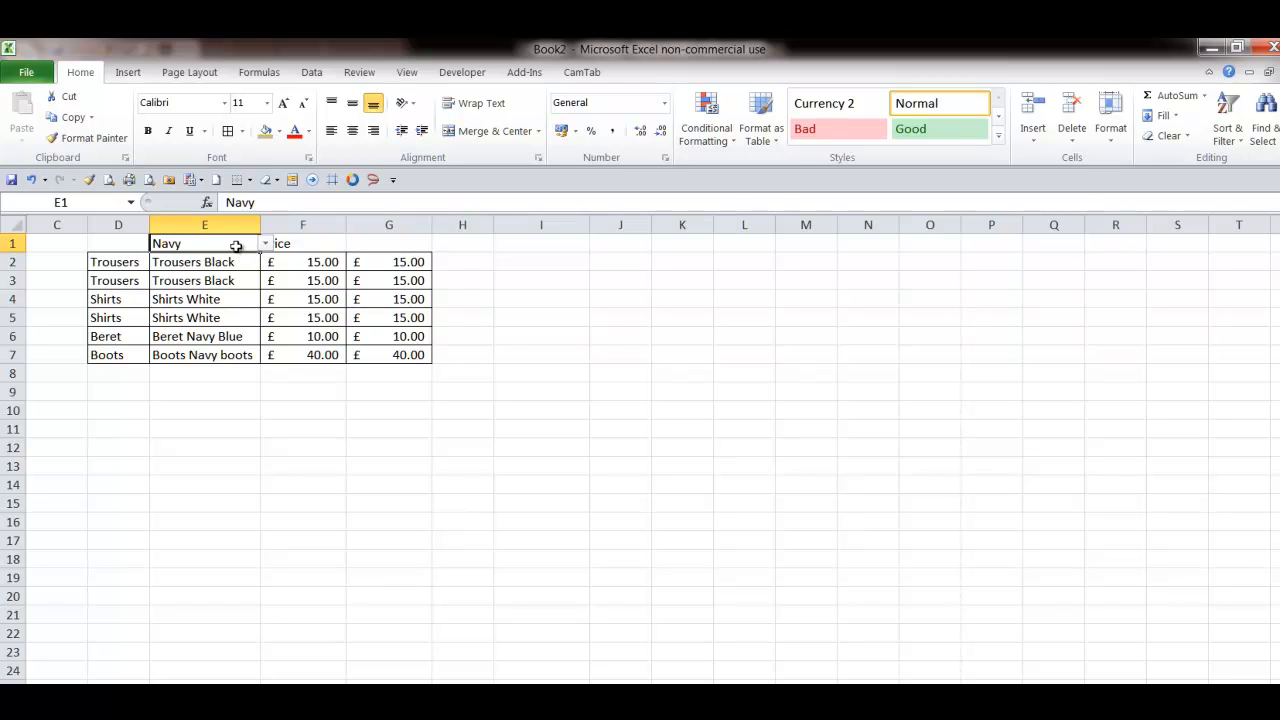
{"action": "left_click", "coordinate": [266, 244]}
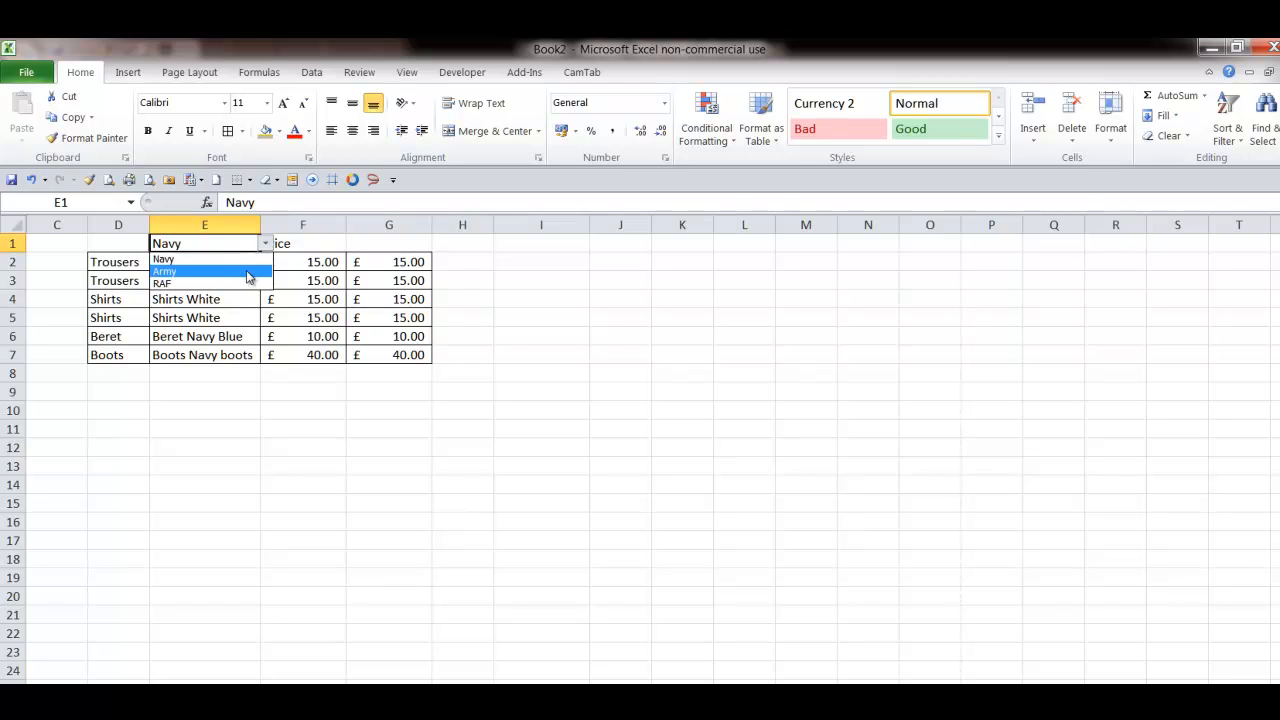
{"action": "left_click", "coordinate": [245, 272]}
- Choose Trousers Green from the drop-down list for the first Trousers row
{"action": "left_click", "coordinate": [207, 262]}
{"action": "left_click", "coordinate": [266, 262]}
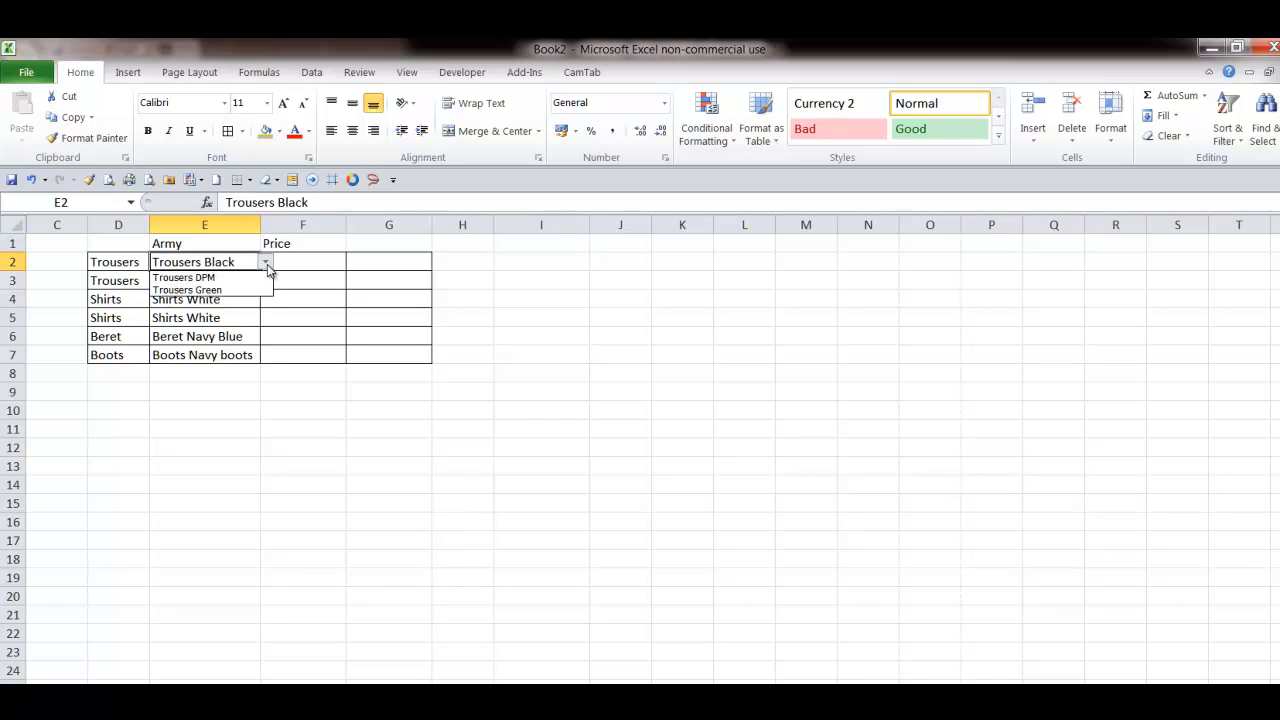
{"action": "left_click", "coordinate": [250, 287]}
- Choose Trousers DPM from the drop-down list for the second Trousers row
{"action": "left_click", "coordinate": [245, 280]}
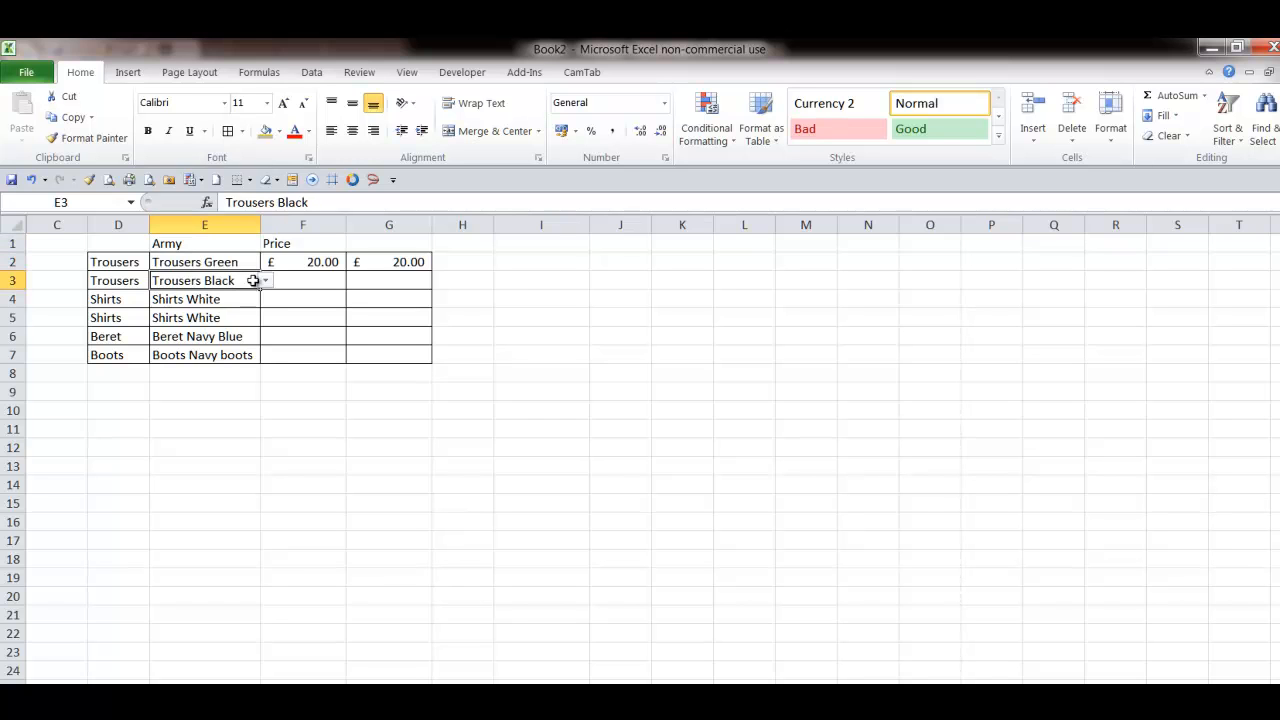
{"action": "left_click", "coordinate": [266, 281]}
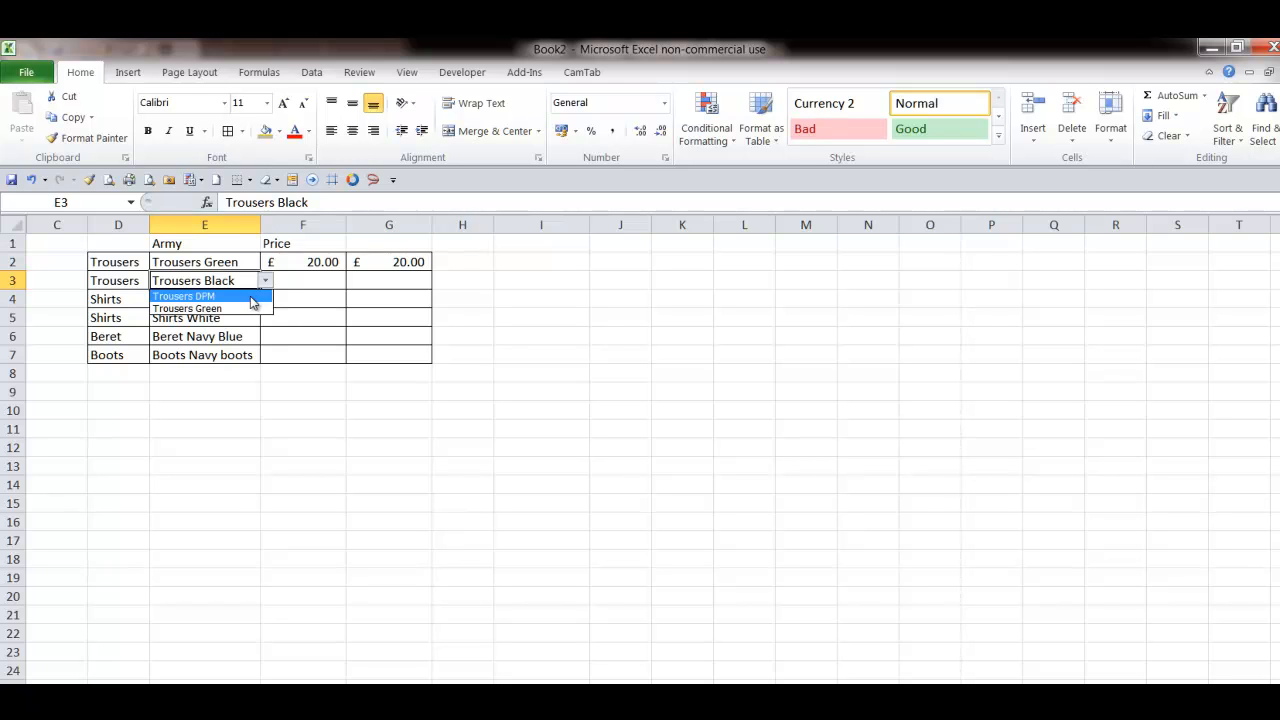
{"action": "left_click", "coordinate": [250, 296]}
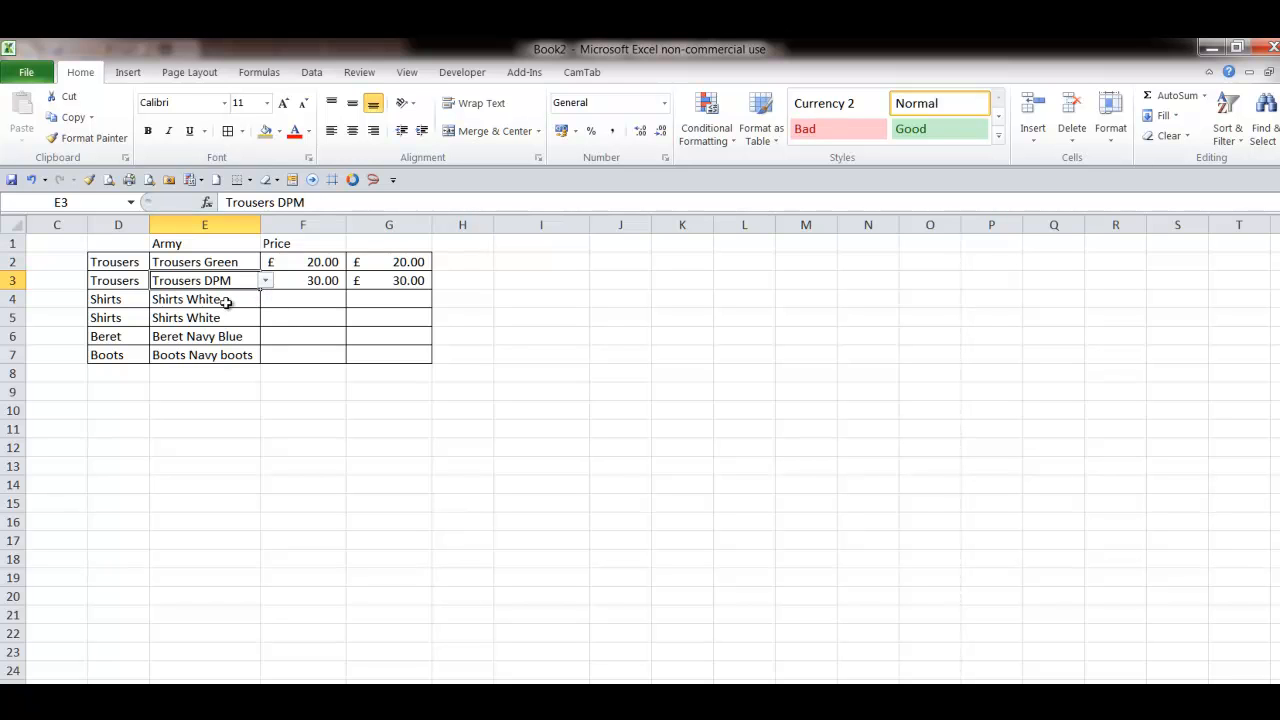
- Set the two Shirts rows to Shirts DPM and Shirts Green from their drop-down lists
{"action": "left_click", "coordinate": [227, 301]}
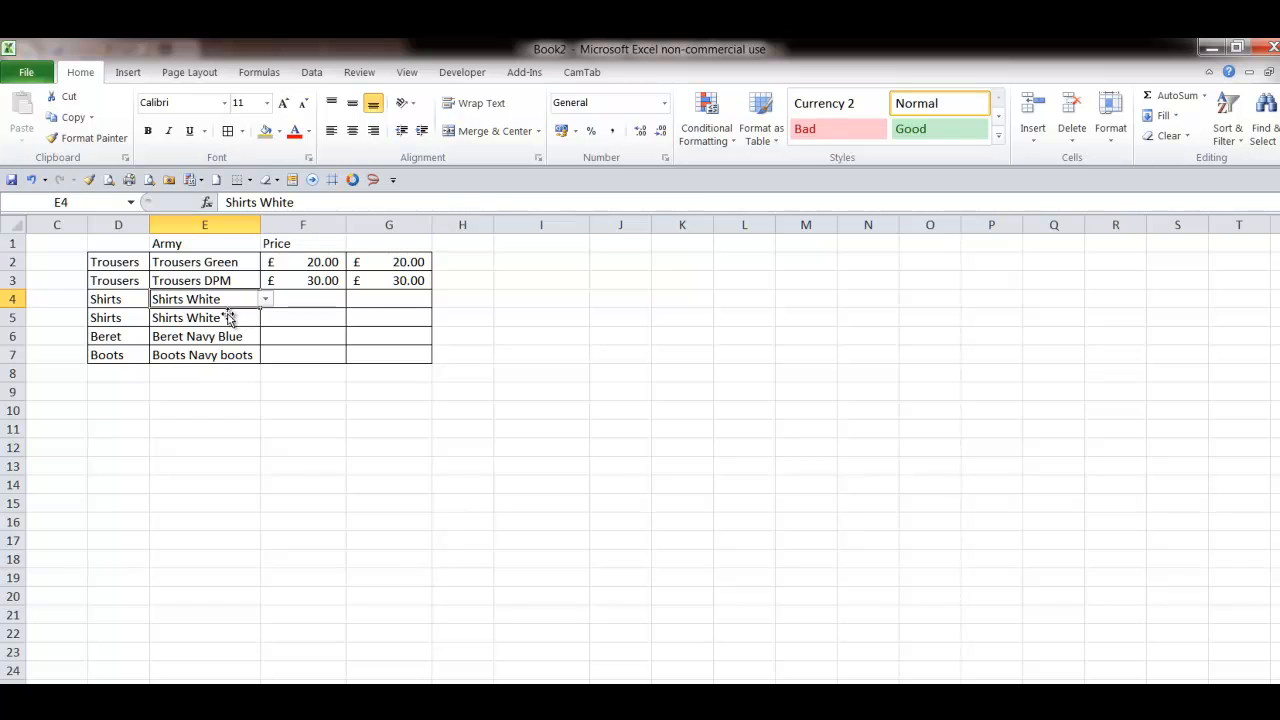
{"action": "left_click", "coordinate": [266, 301]}
{"action": "left_click", "coordinate": [249, 315]}
{"action": "left_click", "coordinate": [243, 319]}
{"action": "left_click", "coordinate": [266, 318]}
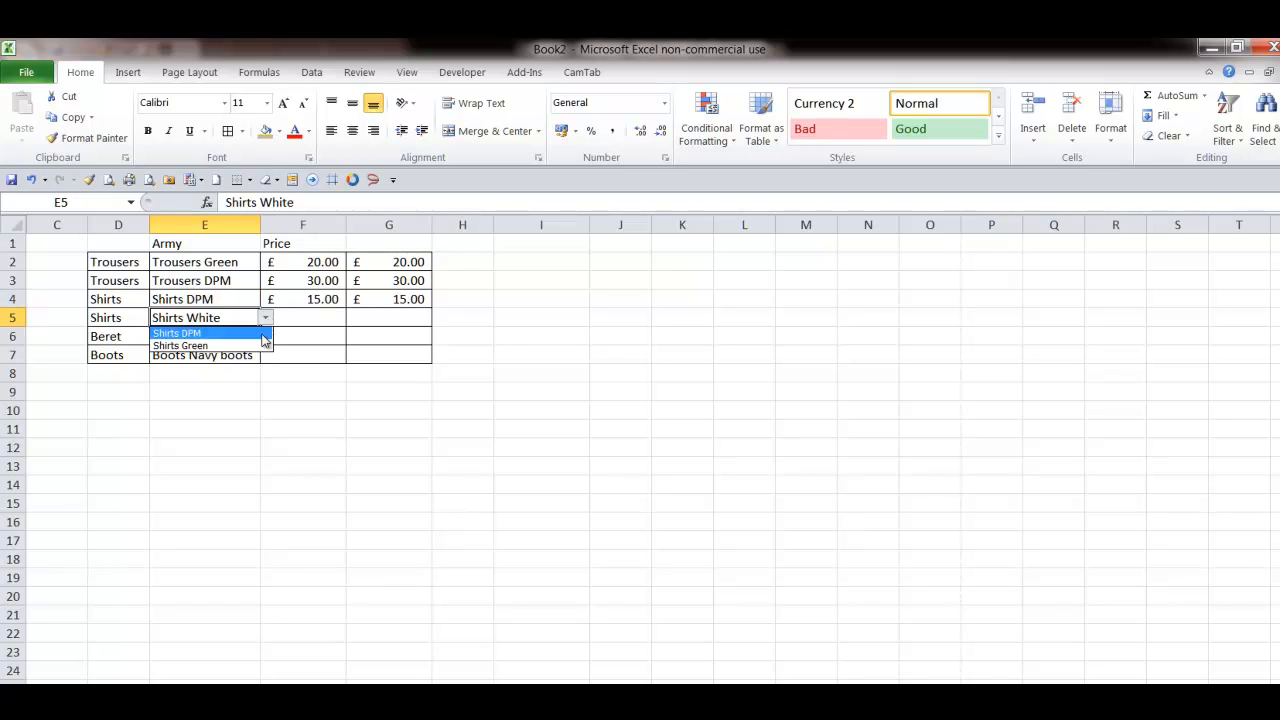
{"action": "left_click", "coordinate": [236, 340]}
- Set the Beret row to Beret Green and the Boots row to Boots 95 patt
{"action": "left_click", "coordinate": [236, 338]}
{"action": "left_click", "coordinate": [268, 338]}
{"action": "left_click", "coordinate": [250, 350]}
{"action": "left_click", "coordinate": [255, 360]}
{"action": "left_click", "coordinate": [266, 355]}
{"action": "left_click", "coordinate": [255, 370]}
{"action": "left_click", "coordinate": [256, 429]}
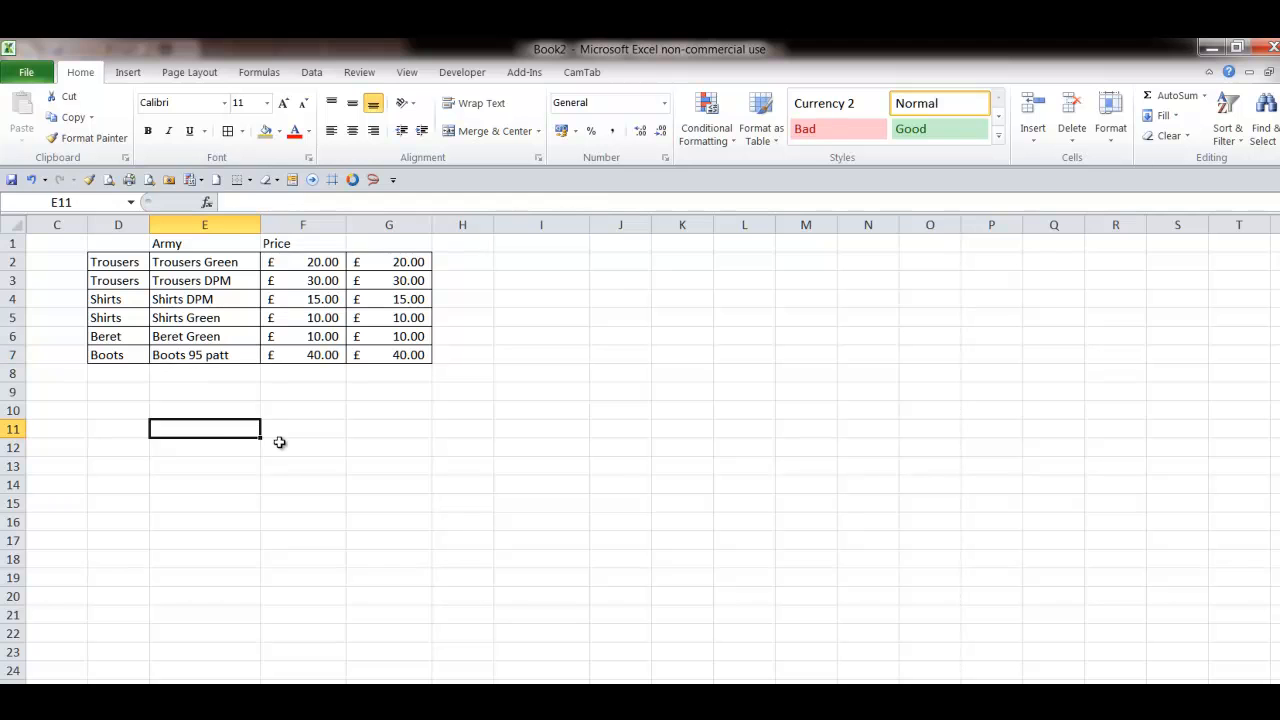
- Switch the service in the header drop-down cell E1 to RAF
{"action": "left_click", "coordinate": [240, 245]}
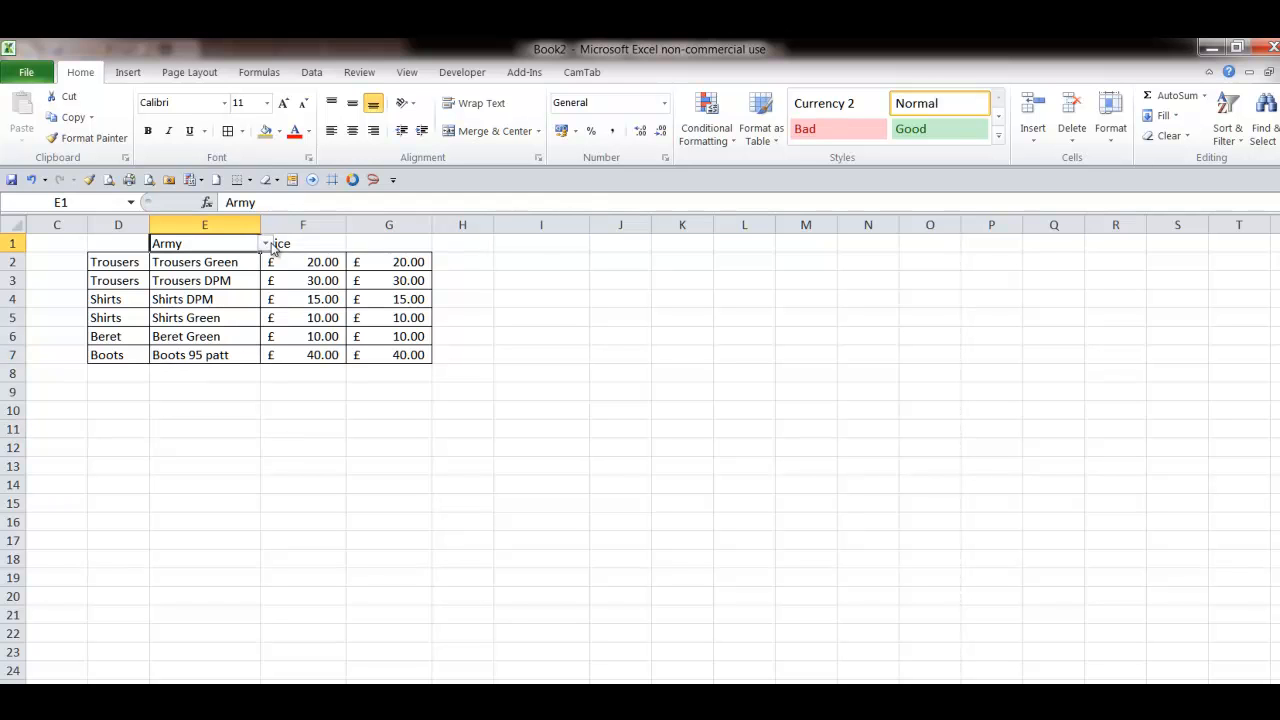
{"action": "left_click", "coordinate": [266, 244]}
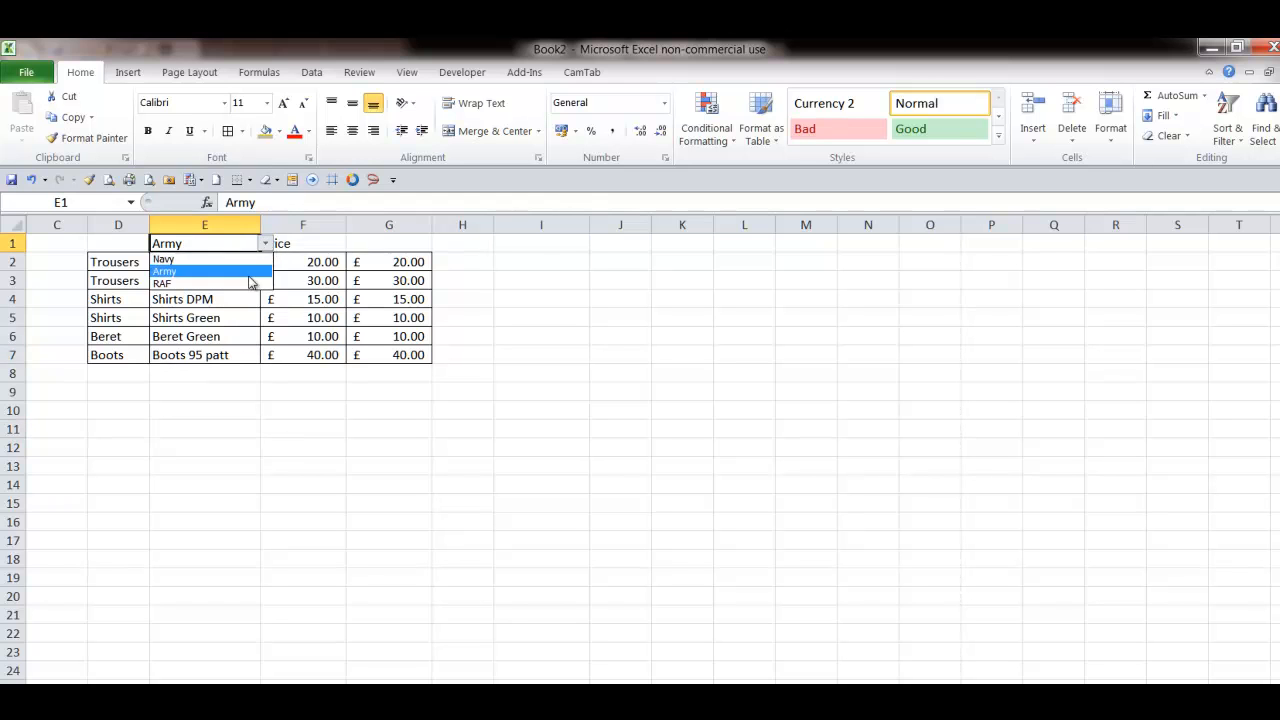
{"action": "left_click", "coordinate": [248, 284]}
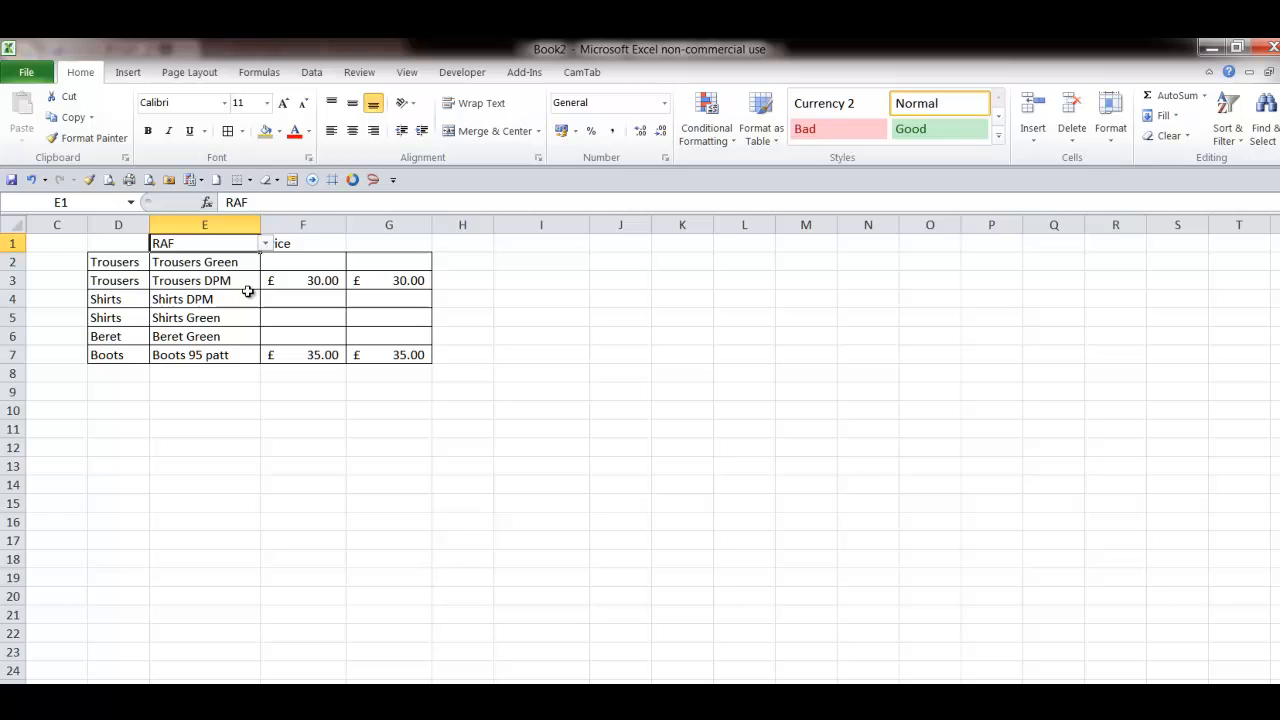
- Set the two Trousers rows to Trousers Blue and Trousers DPM from their drop-down lists
{"action": "left_click", "coordinate": [216, 262]}
{"action": "left_click", "coordinate": [264, 262]}
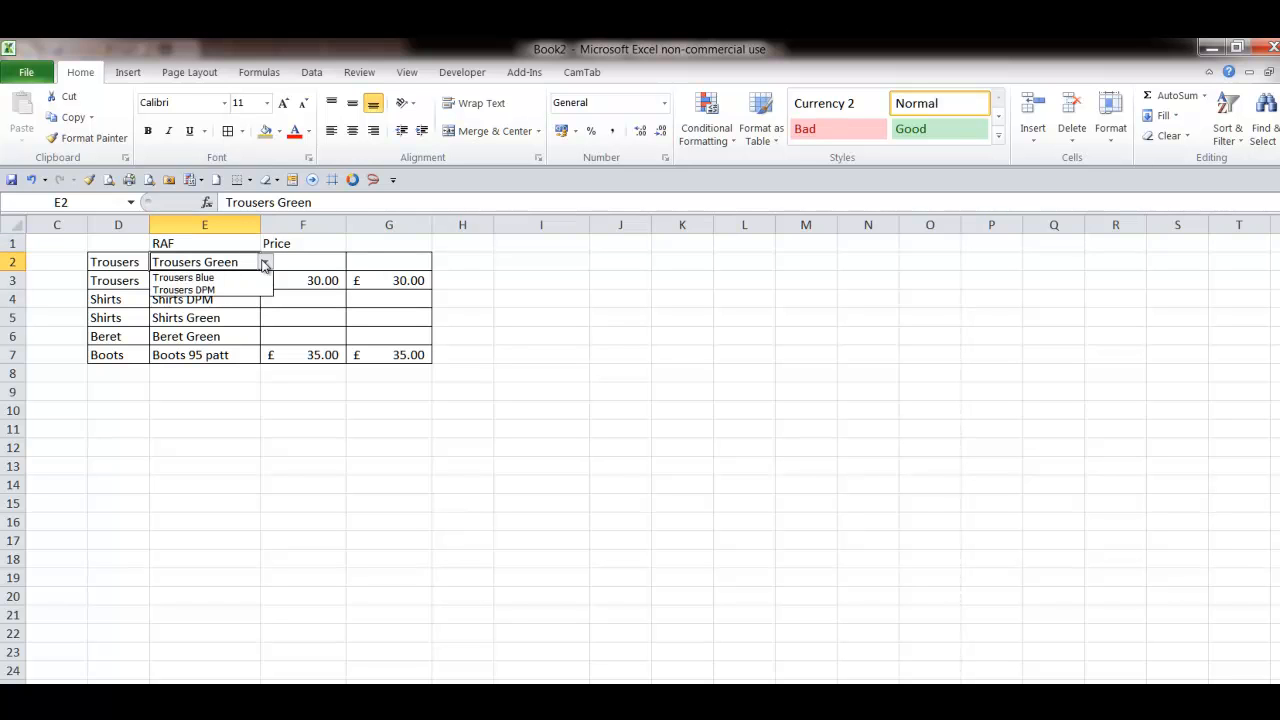
{"action": "left_click", "coordinate": [238, 276]}
{"action": "left_click", "coordinate": [238, 283]}
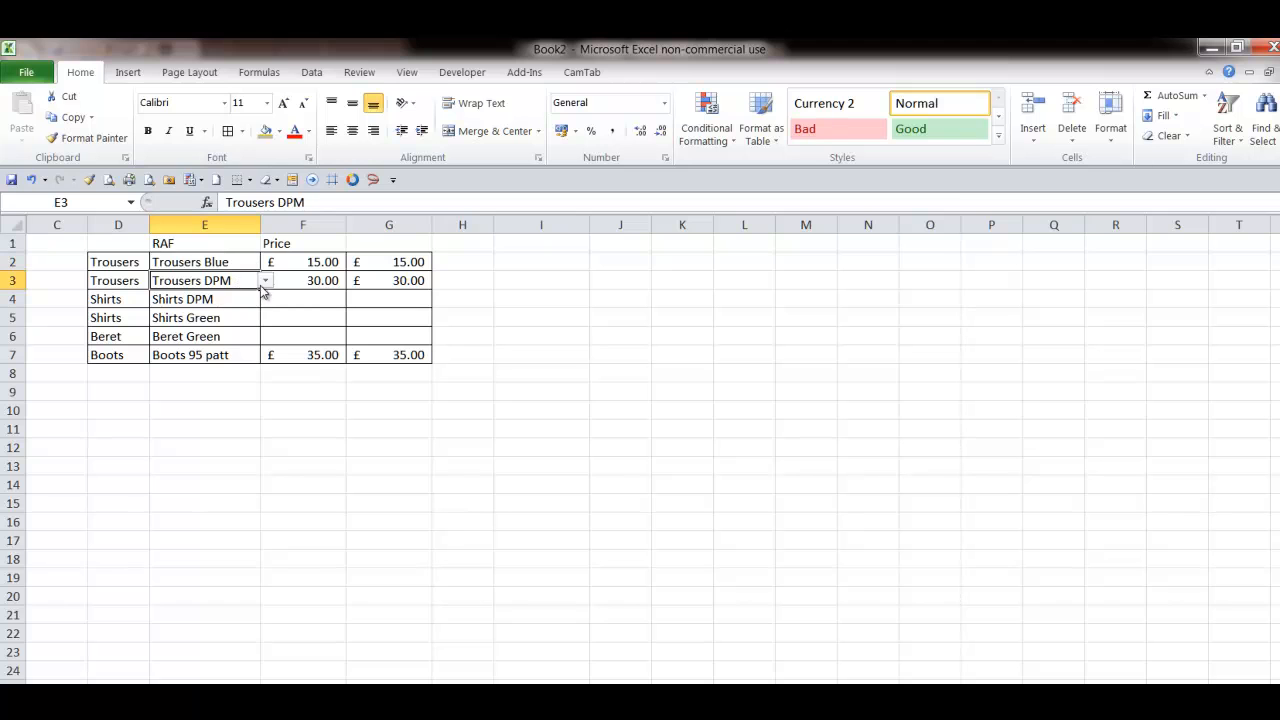
{"action": "left_click", "coordinate": [265, 283]}
{"action": "left_click", "coordinate": [240, 307]}
- Set the two Shirts rows to Shirts White and Shirts Blue from their drop-down lists
{"action": "left_click", "coordinate": [238, 300]}
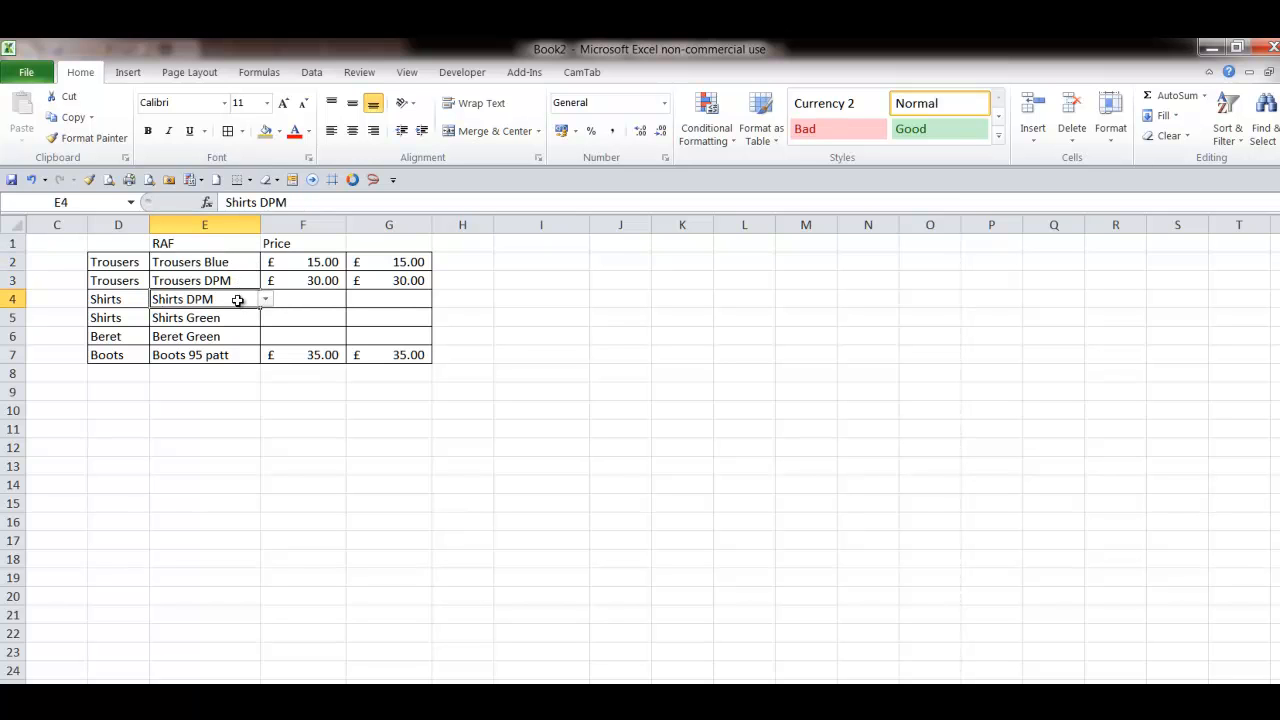
{"action": "left_click", "coordinate": [265, 300]}
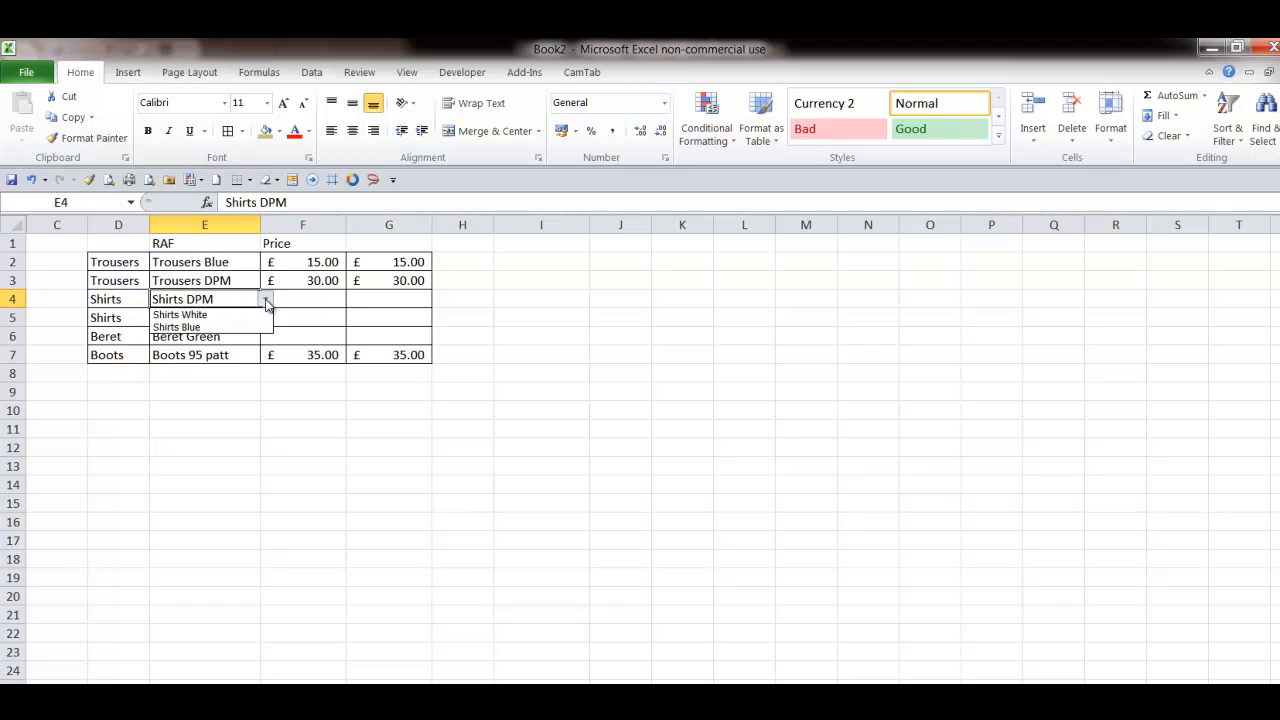
{"action": "left_click", "coordinate": [256, 313]}
{"action": "left_click", "coordinate": [246, 316]}
{"action": "left_click", "coordinate": [267, 318]}
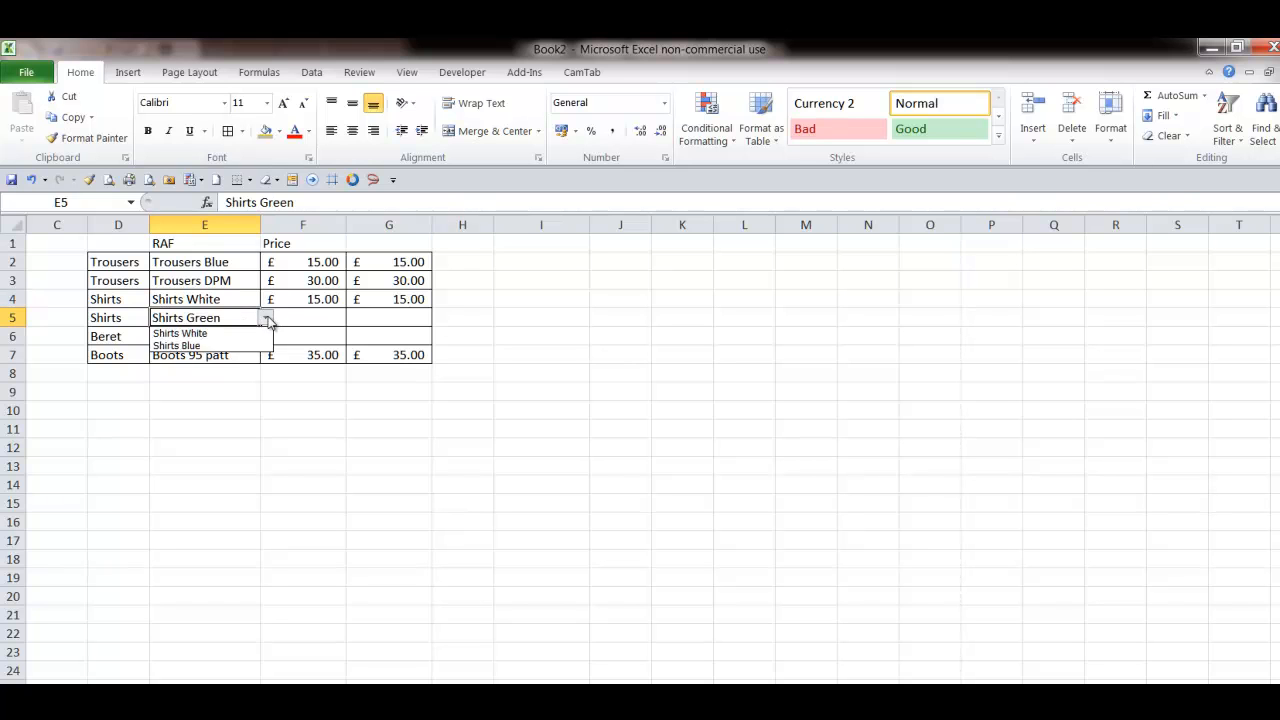
{"action": "left_click", "coordinate": [257, 346]}
{"action": "left_click", "coordinate": [238, 348]}
- Set the Beret row to Beret Blue and the Boots row to Boots 95 patt
{"action": "left_click", "coordinate": [254, 337]}
{"action": "left_click", "coordinate": [265, 336]}
{"action": "left_click", "coordinate": [256, 352]}
{"action": "left_click", "coordinate": [232, 355]}
{"action": "left_click", "coordinate": [267, 357]}
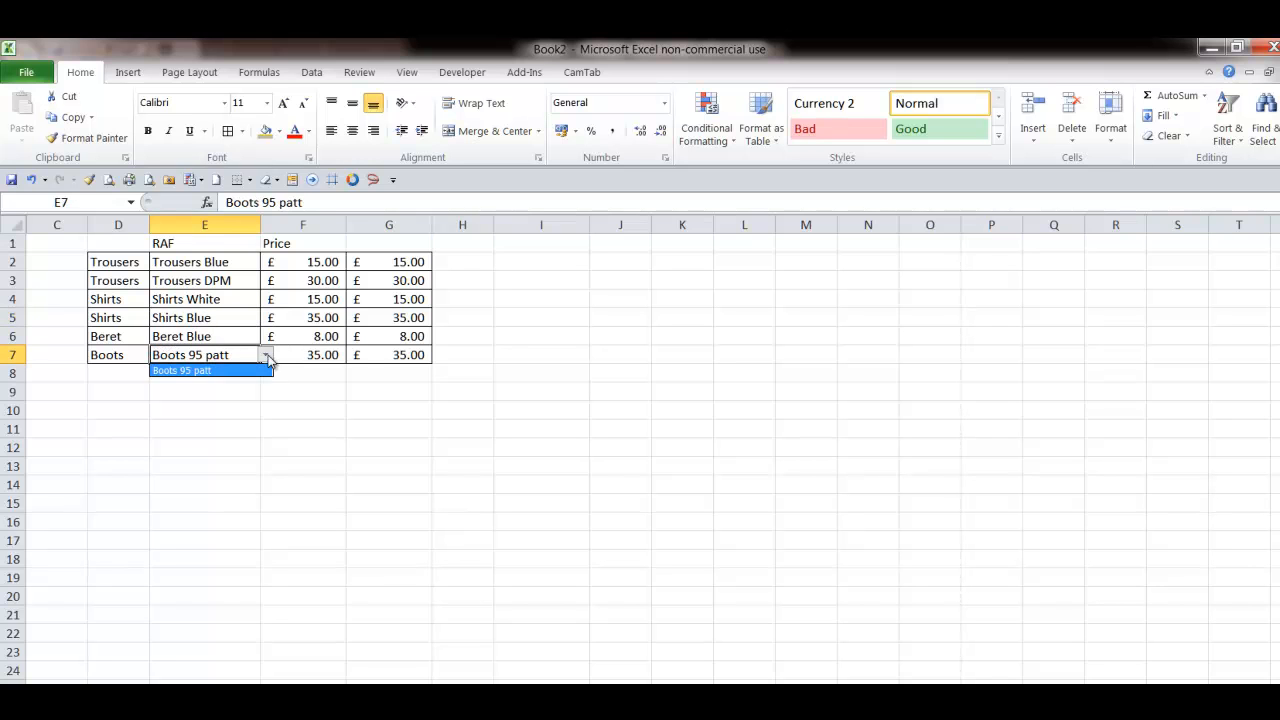
{"action": "left_click", "coordinate": [265, 370]}
{"action": "left_click", "coordinate": [259, 448]}
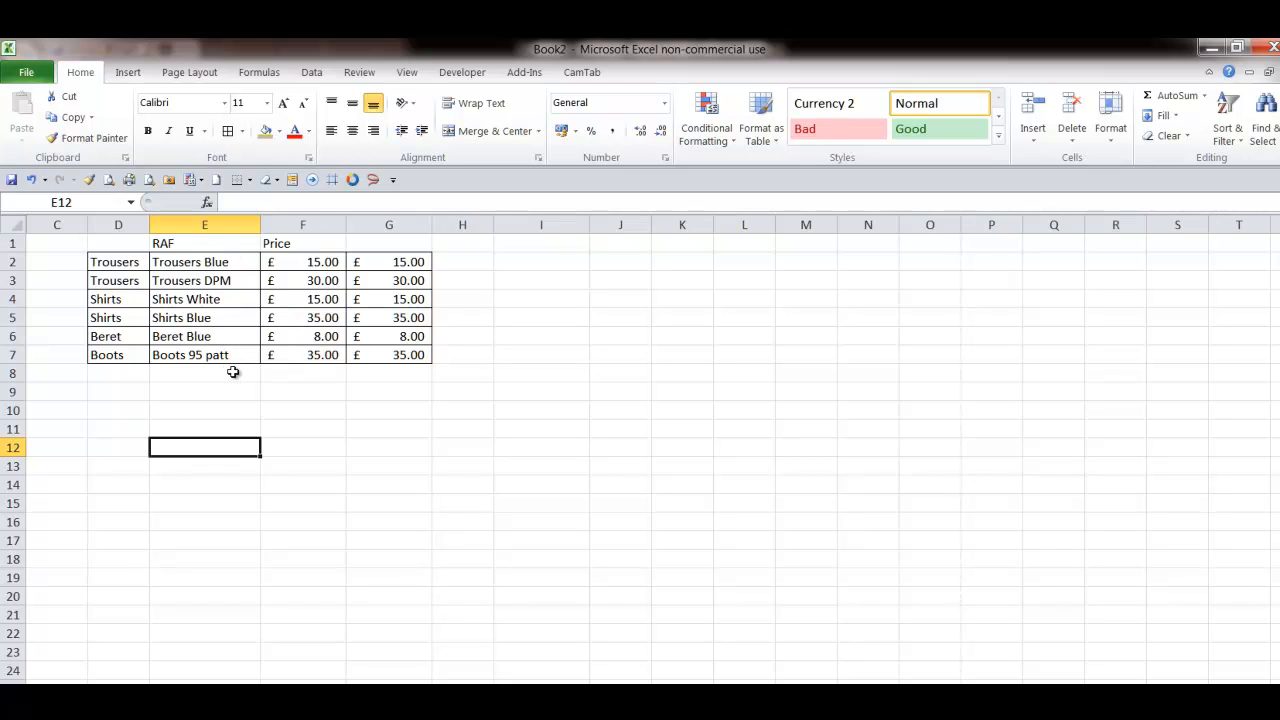
- Total the Price column with AutoSum in cell F8
{"action": "left_click", "coordinate": [324, 374]}
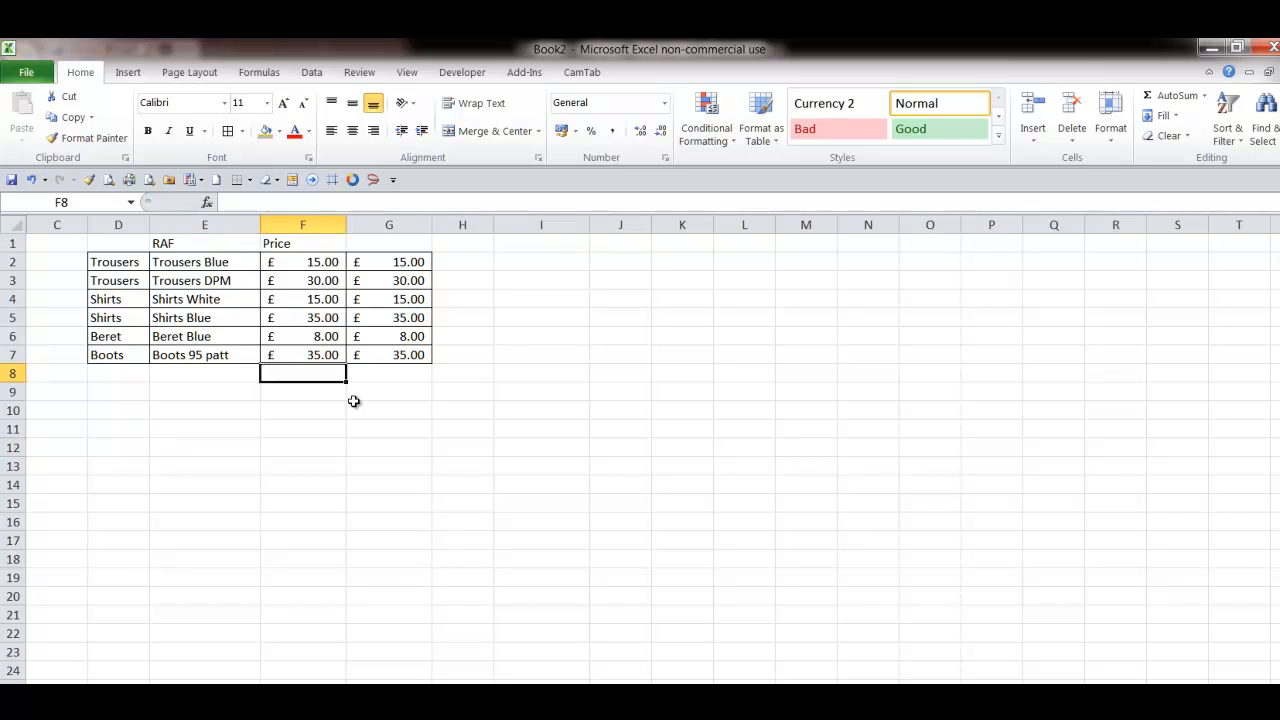
{"action": "key", "text": "alt+equal"}
{"action": "key", "text": "Return"}
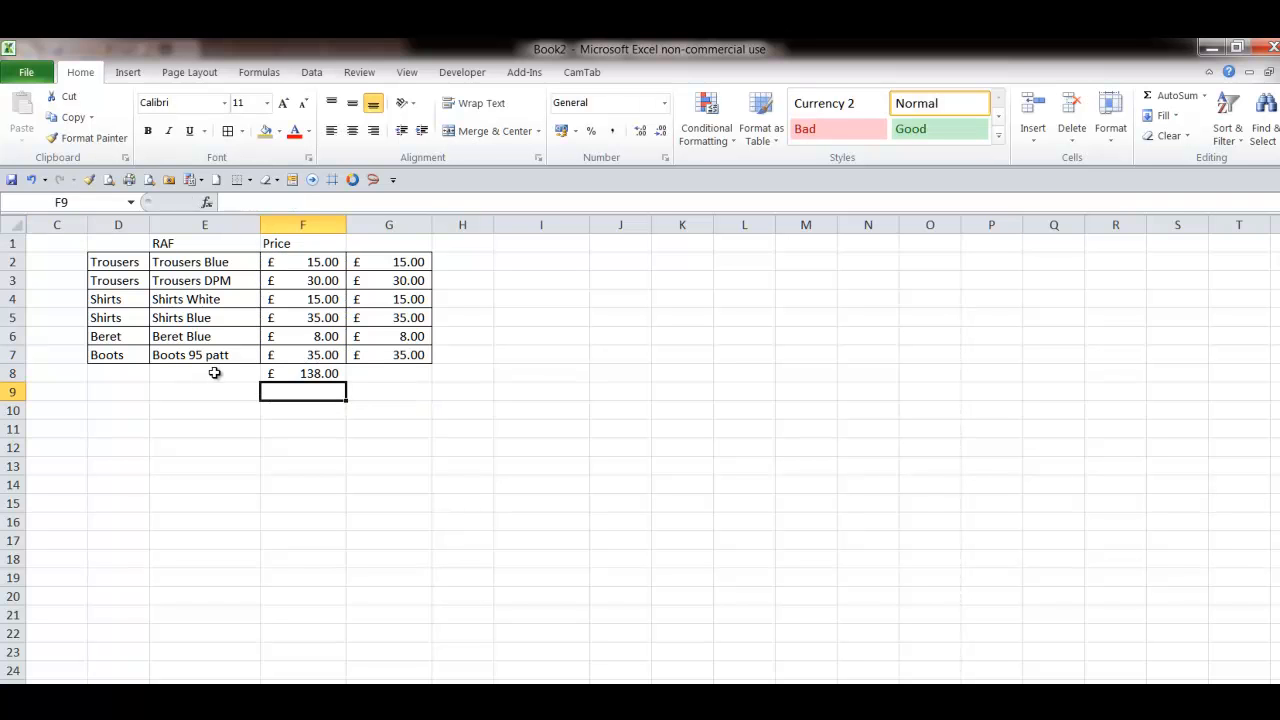
- Scroll down to examine the Navy, army and RAF price lookup tables below the order table
{"action": "left_click_drag", "start_coordinate": [133, 248], "coordinate": [282, 373]}
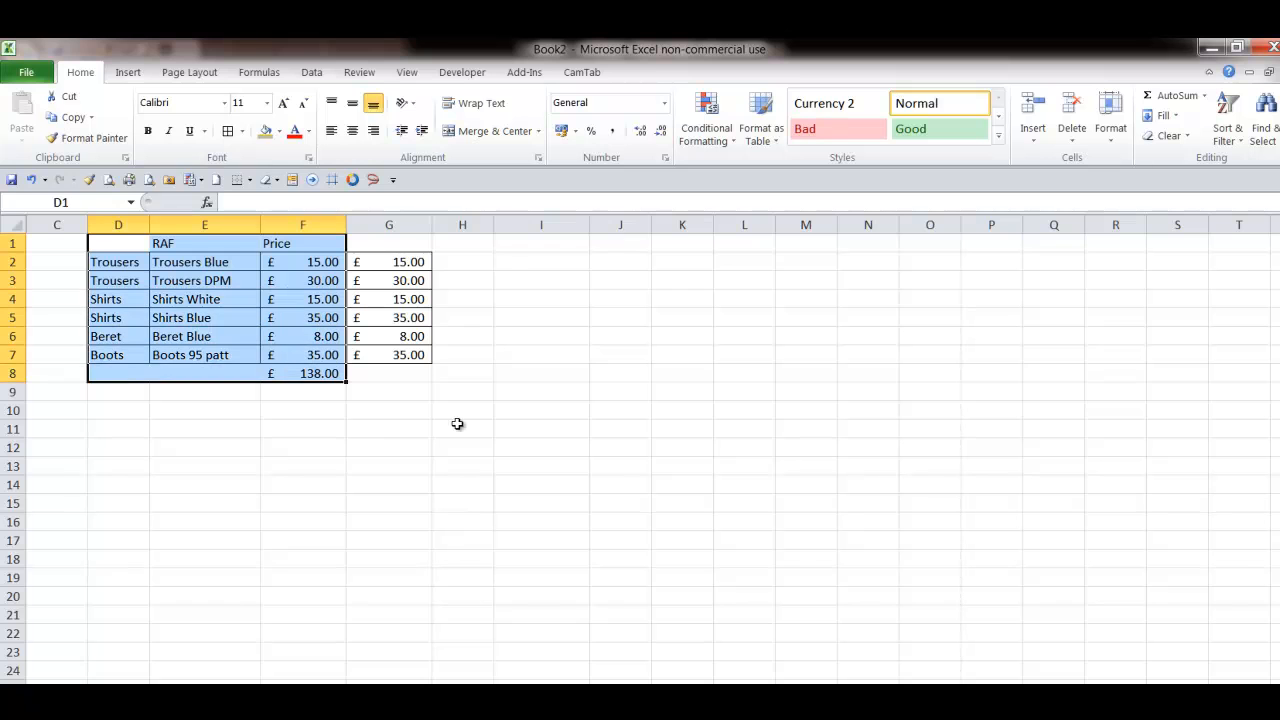
{"action": "left_click", "coordinate": [401, 245]}
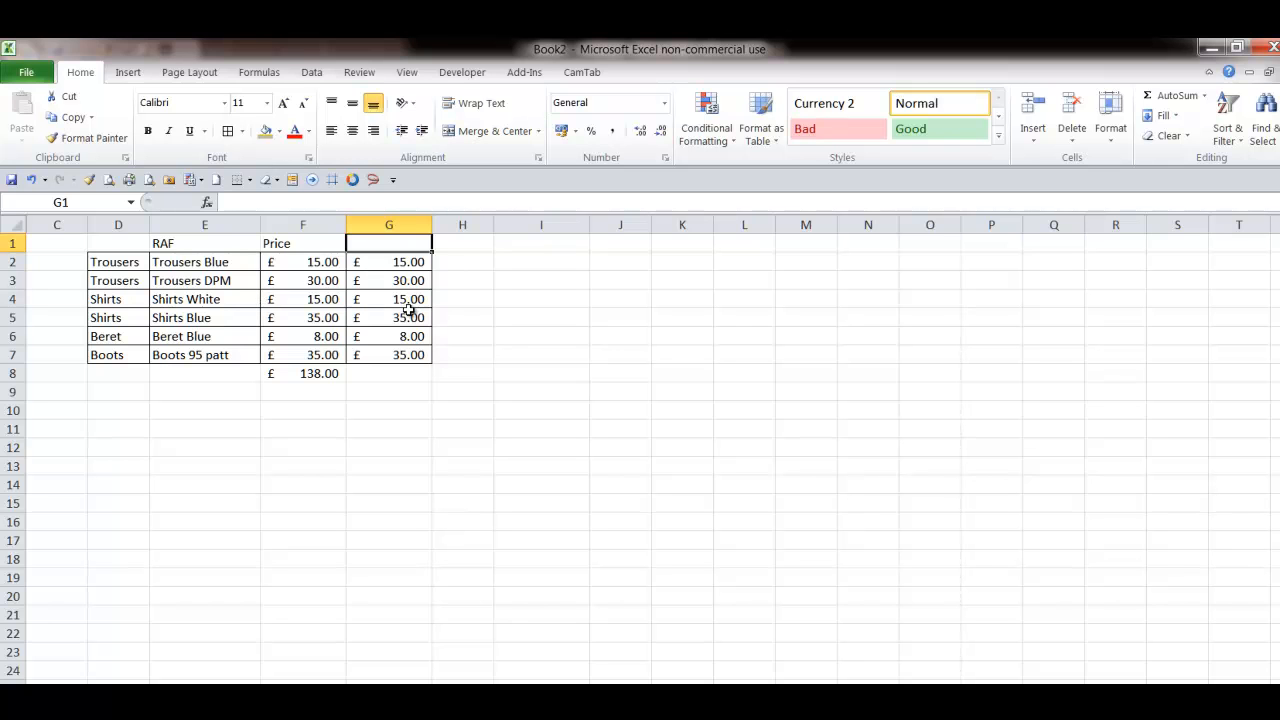
{"action": "scroll", "coordinate": [240, 440], "scroll_direction": "down", "scroll_amount": 5}
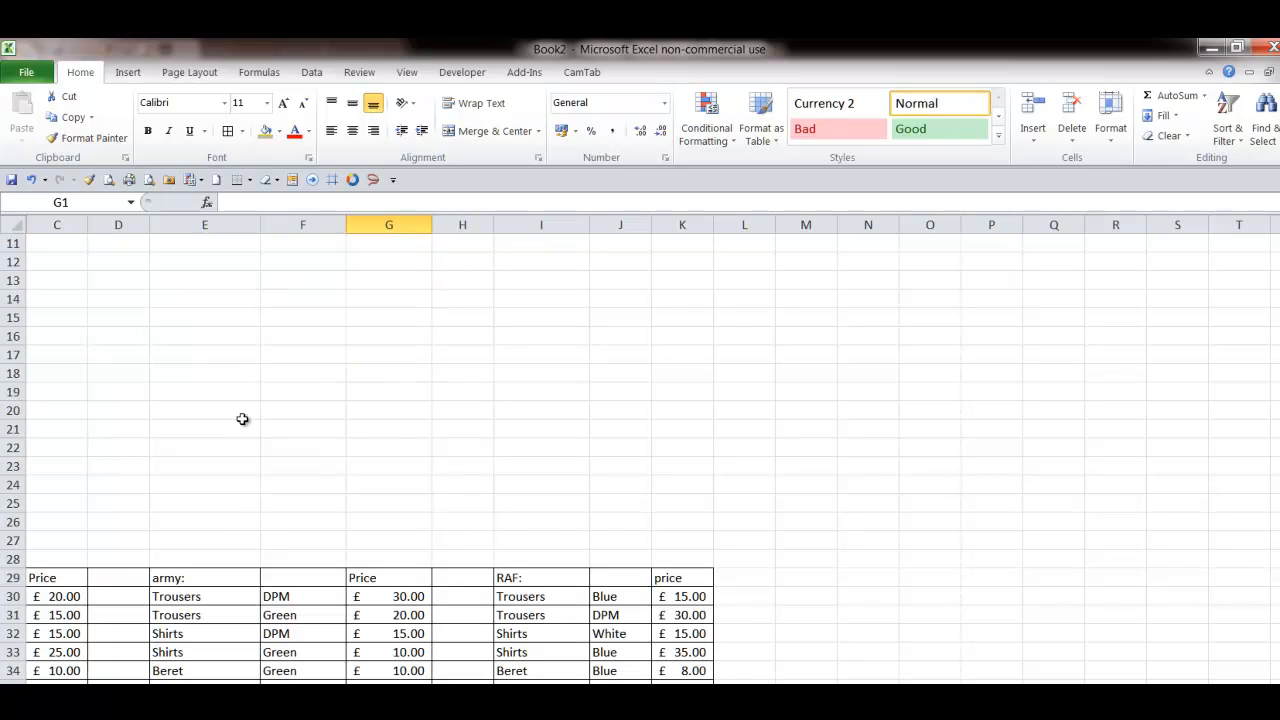
{"action": "scroll", "coordinate": [329, 669], "scroll_direction": "down", "scroll_amount": 4}
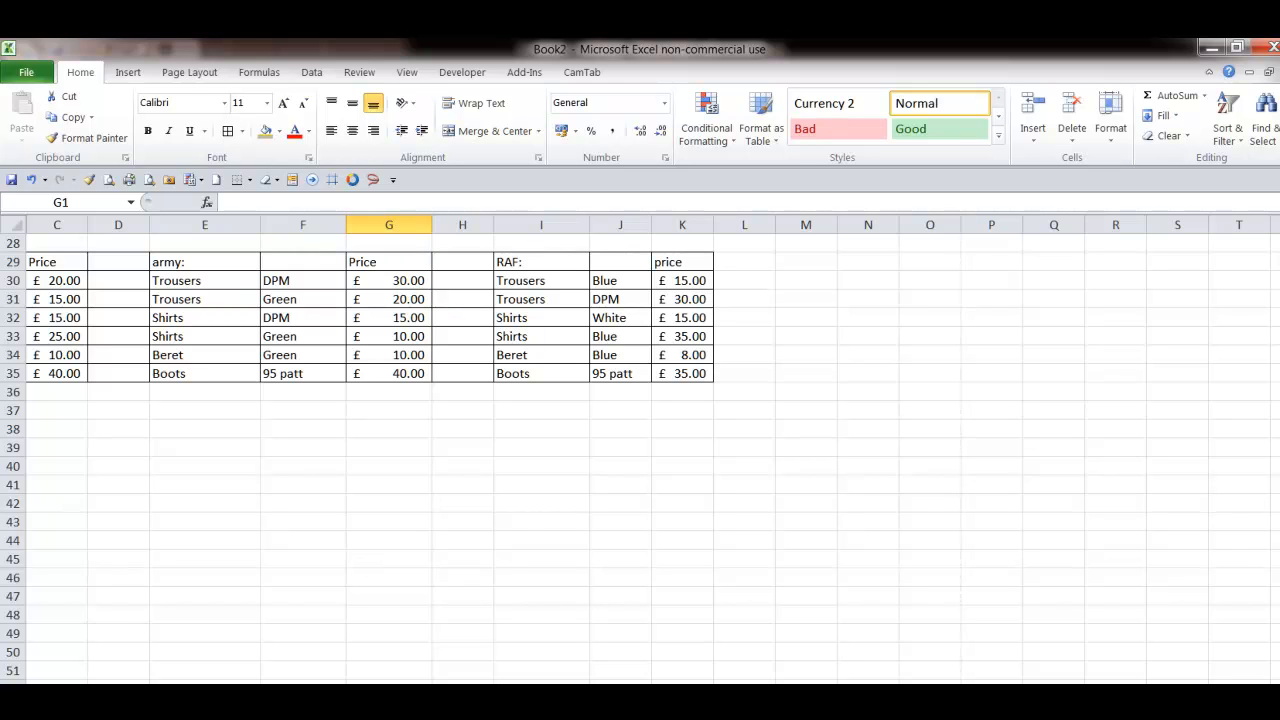
- Copy the Navy, army and RAF price tables (A3:K9) on the next sheet
{"action": "key", "text": "ctrl+Page_Down"}
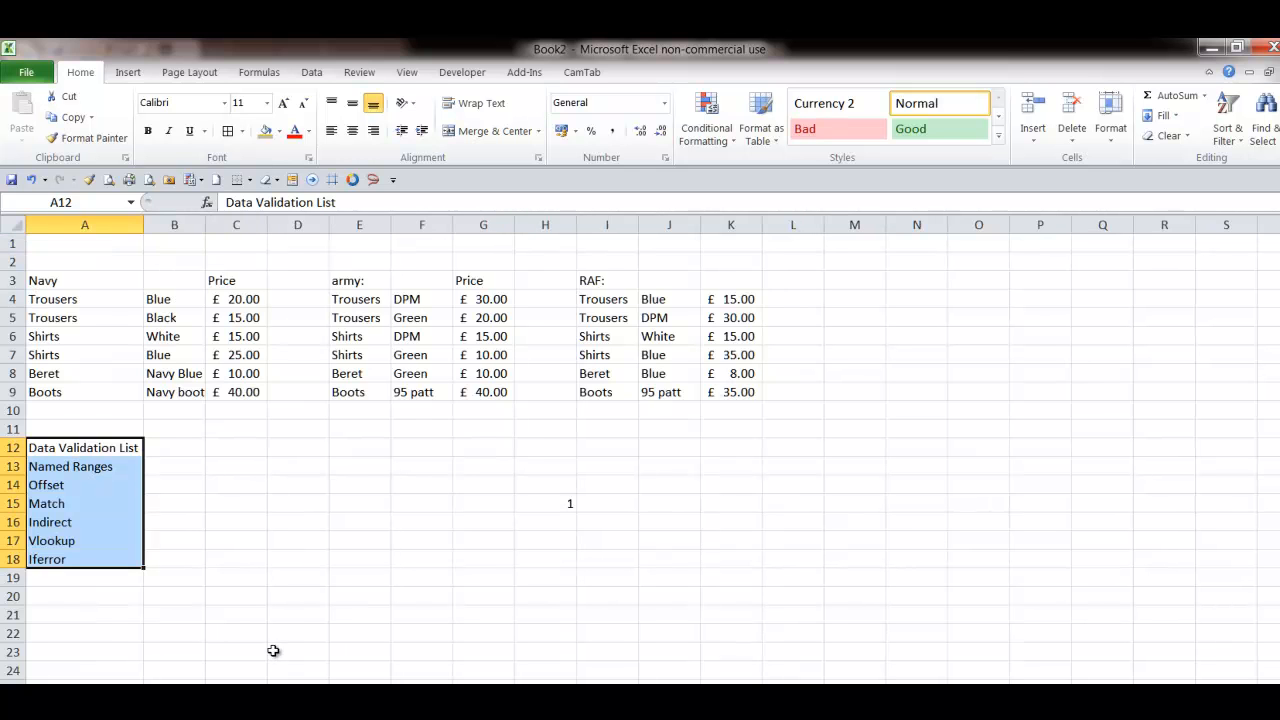
{"action": "left_click_drag", "start_coordinate": [40, 279], "coordinate": [753, 397]}
{"action": "key", "text": "ctrl+c"}
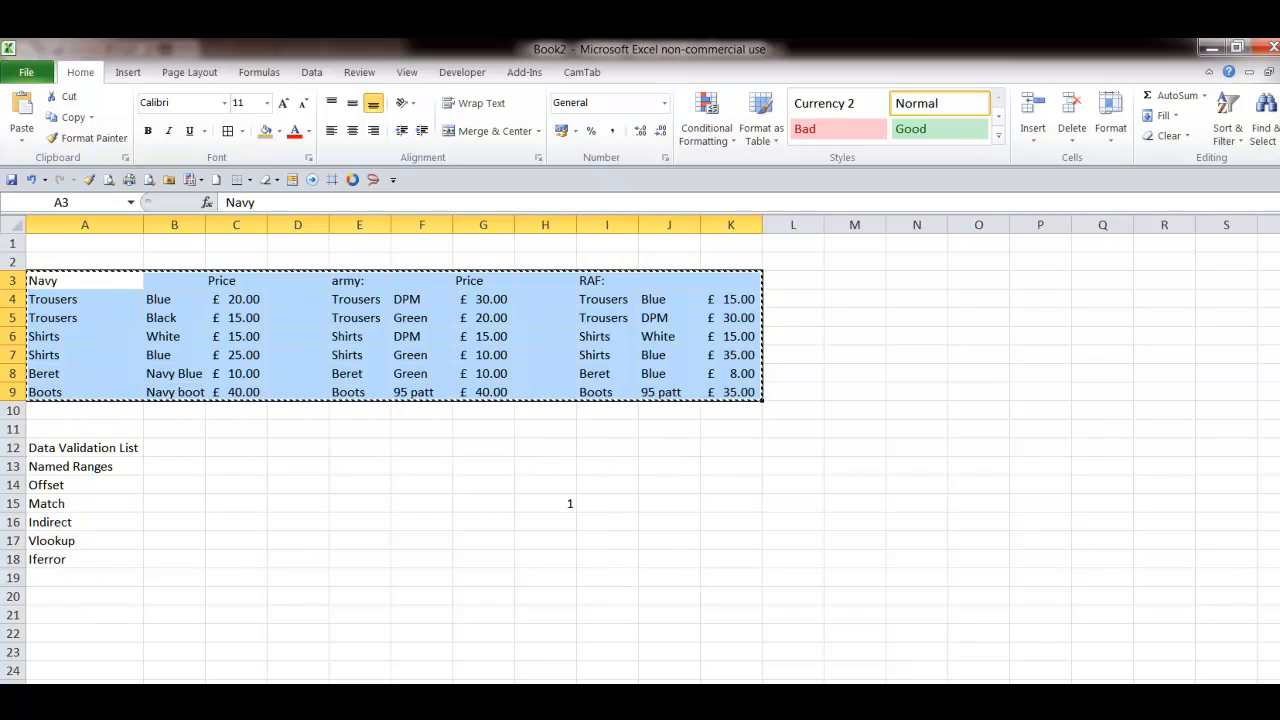
- Paste the copied tables at cell A1 of the following blank sheet and widen the first column
{"action": "key", "text": "ctrl+Page_Down"}
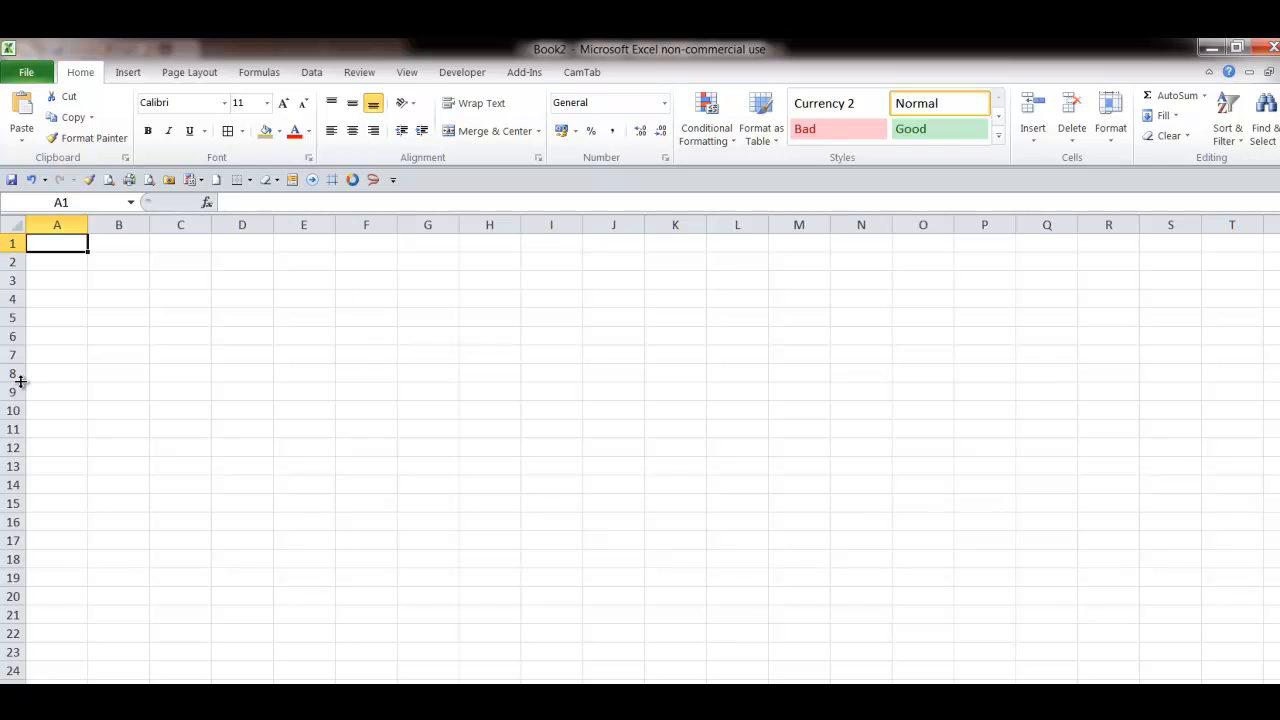
{"action": "right_click", "coordinate": [48, 244]}
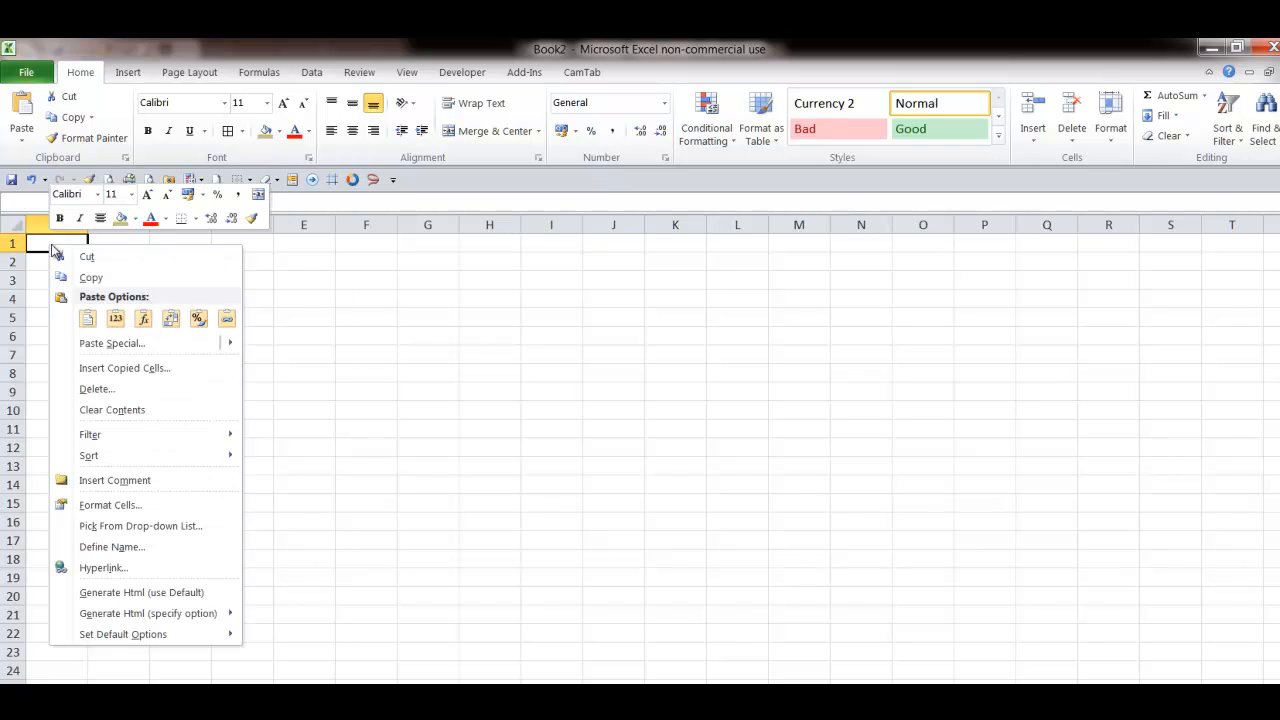
{"action": "left_click", "coordinate": [88, 319]}
{"action": "left_click_drag", "start_coordinate": [89, 219], "coordinate": [177, 219]}
{"action": "left_click", "coordinate": [56, 264]}
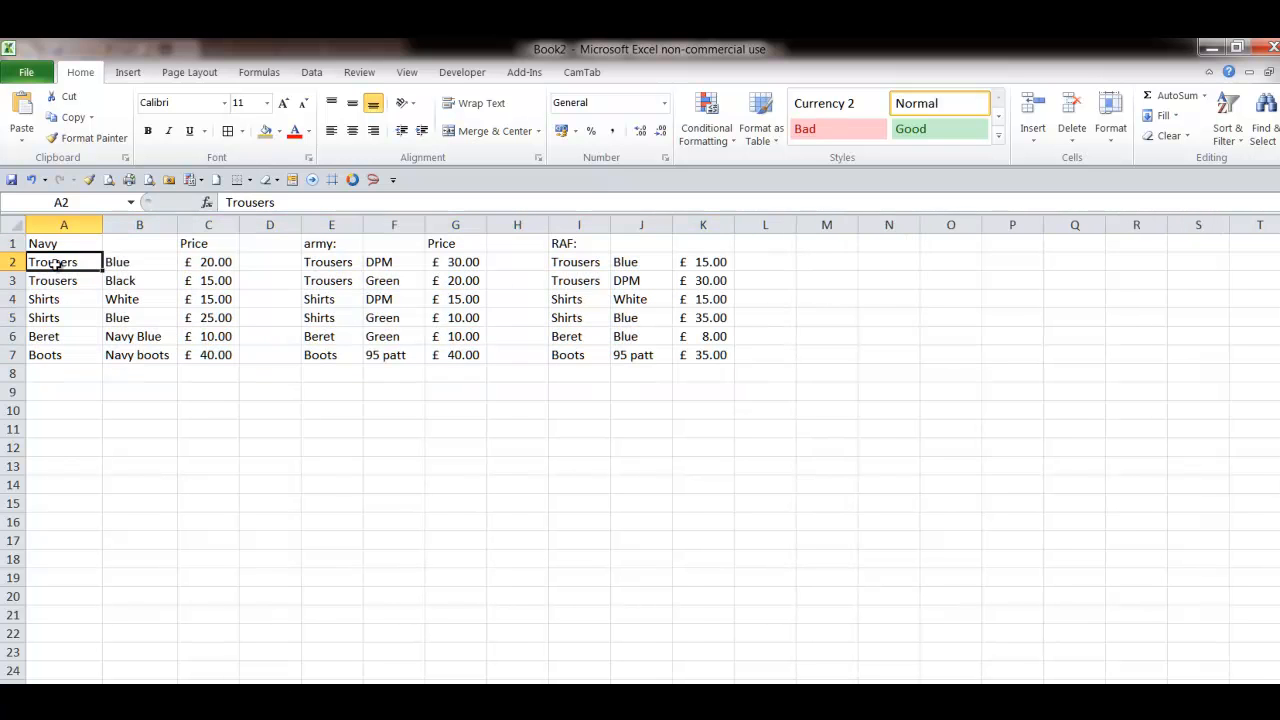
- Examine the pasted Navy, army and RAF tables cell by cell
{"action": "left_click", "coordinate": [134, 265]}
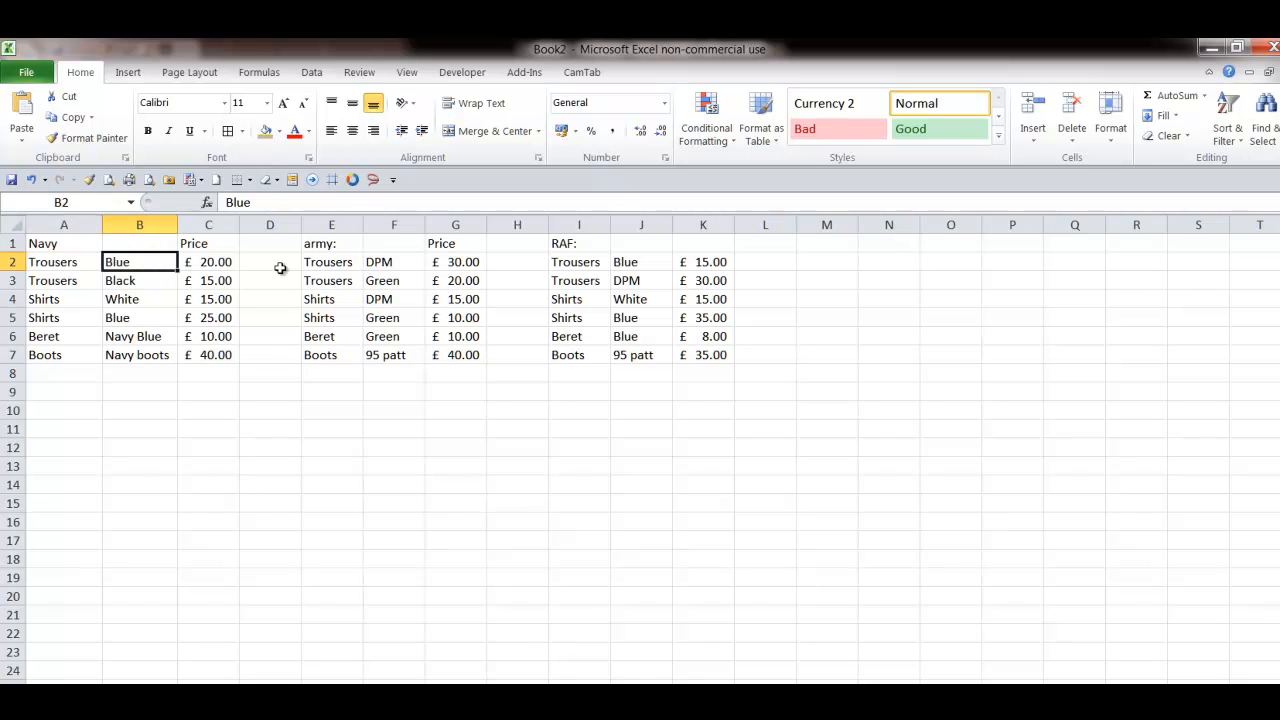
{"action": "left_click", "coordinate": [323, 262]}
{"action": "left_click", "coordinate": [404, 265]}
{"action": "left_click", "coordinate": [460, 264]}
{"action": "left_click", "coordinate": [627, 264]}
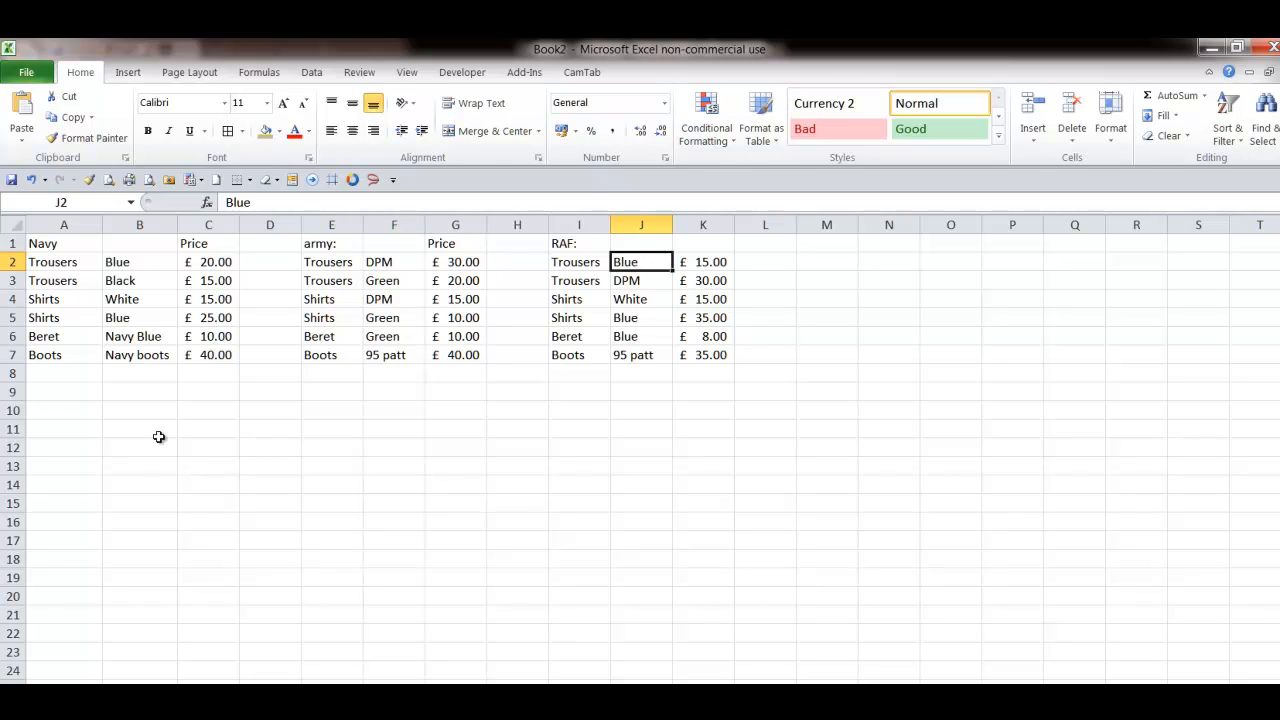
{"action": "left_click", "coordinate": [42, 391]}
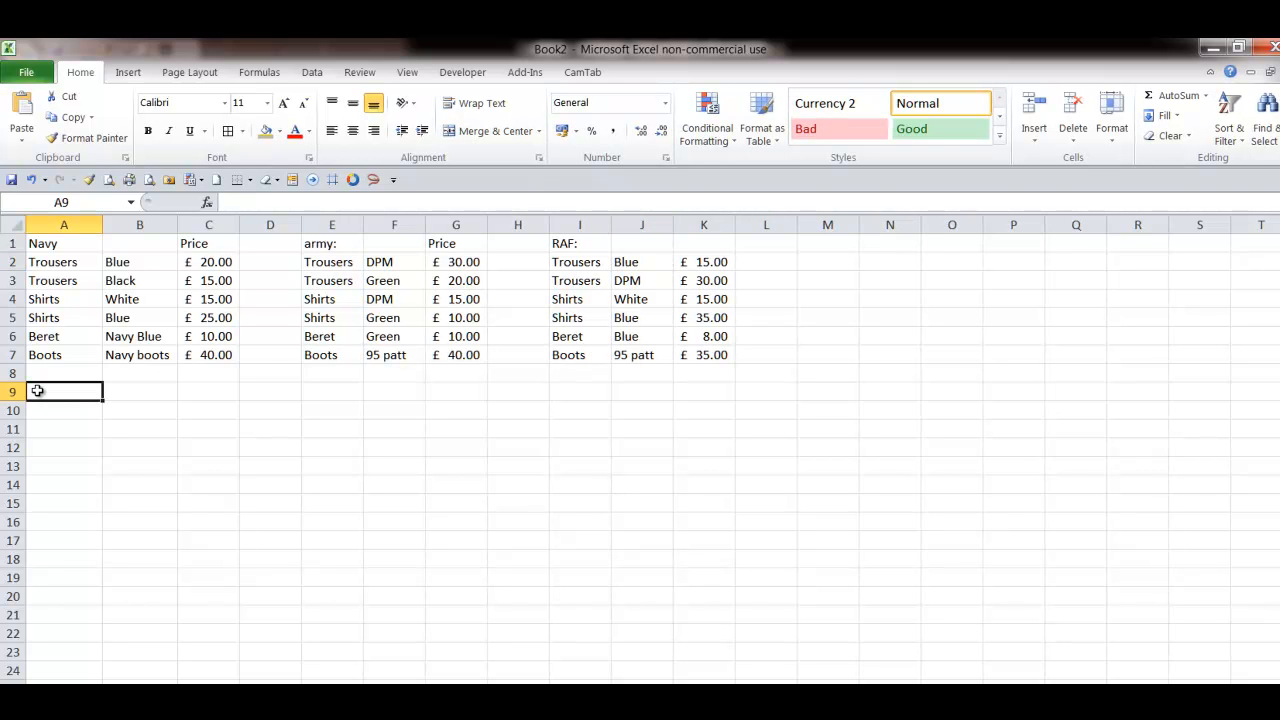
{"action": "left_click", "coordinate": [585, 390]}
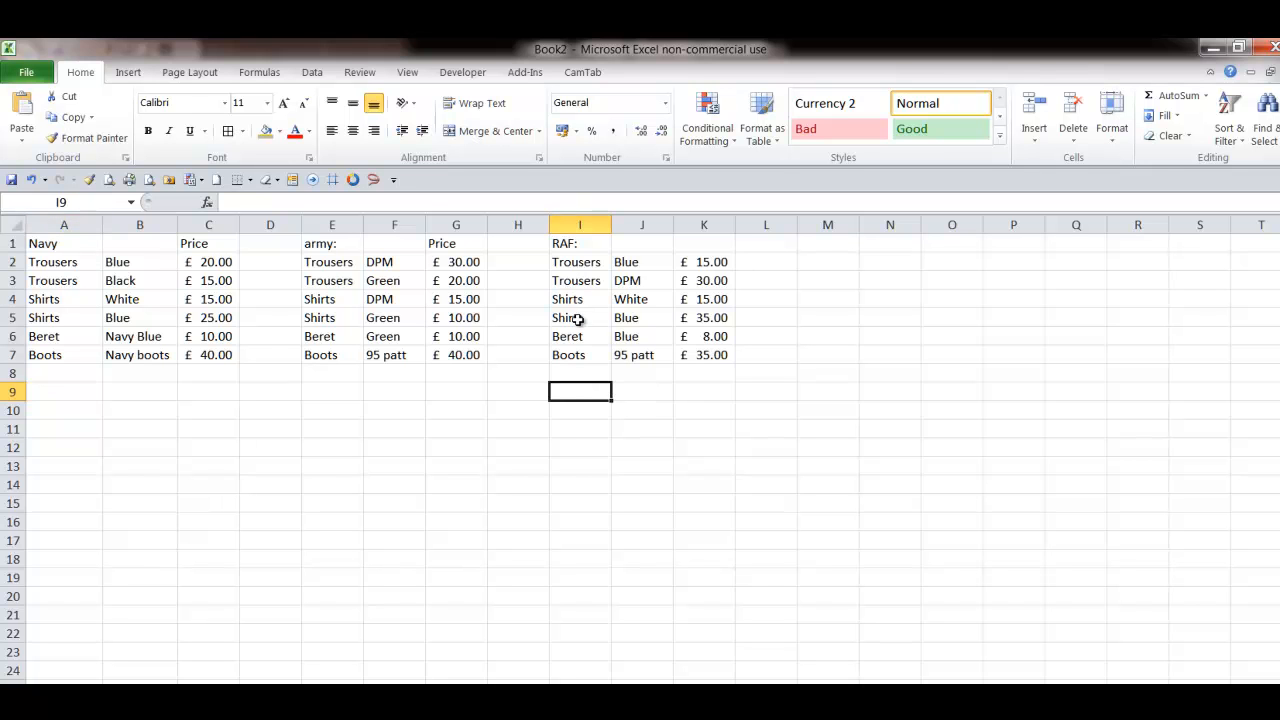
{"action": "left_click_drag", "start_coordinate": [581, 392], "coordinate": [576, 460]}
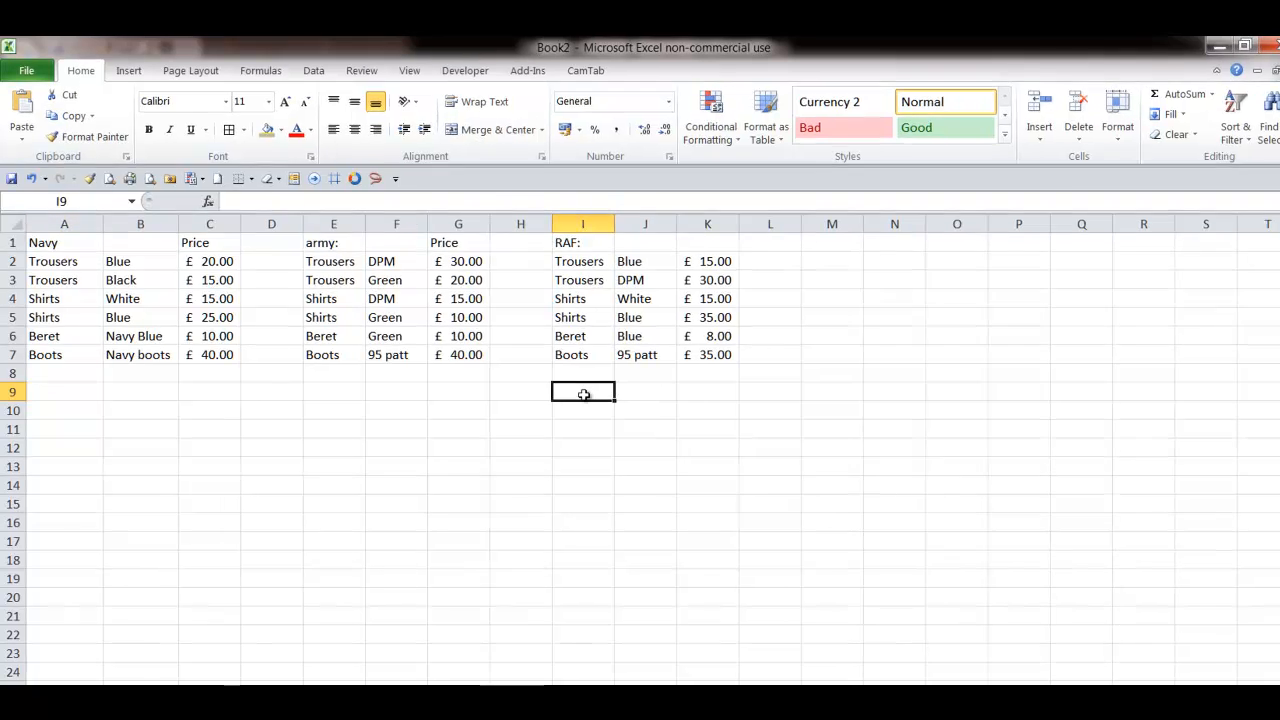
{"action": "left_click_drag", "start_coordinate": [908, 501], "coordinate": [911, 539]}
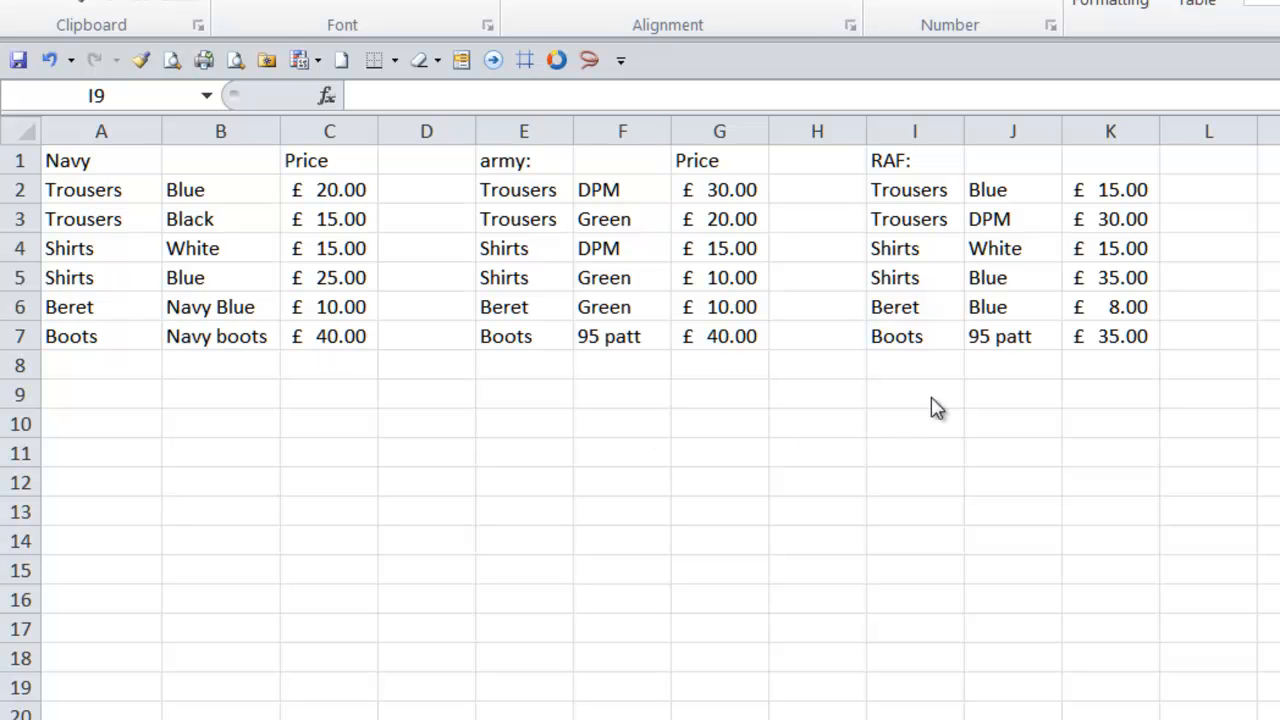
- Remove the trailing colons from the RAF heading in I1 and the army heading in E1
{"action": "left_click", "coordinate": [906, 160]}
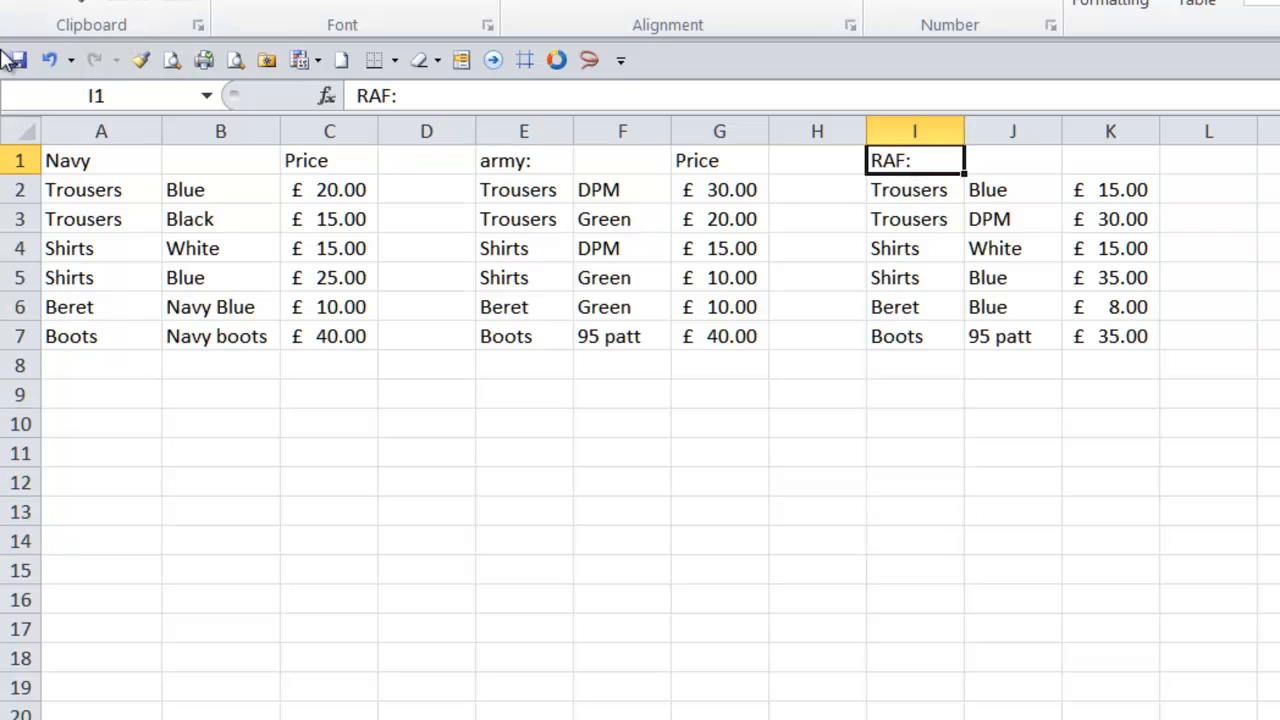
{"action": "left_click", "coordinate": [454, 94]}
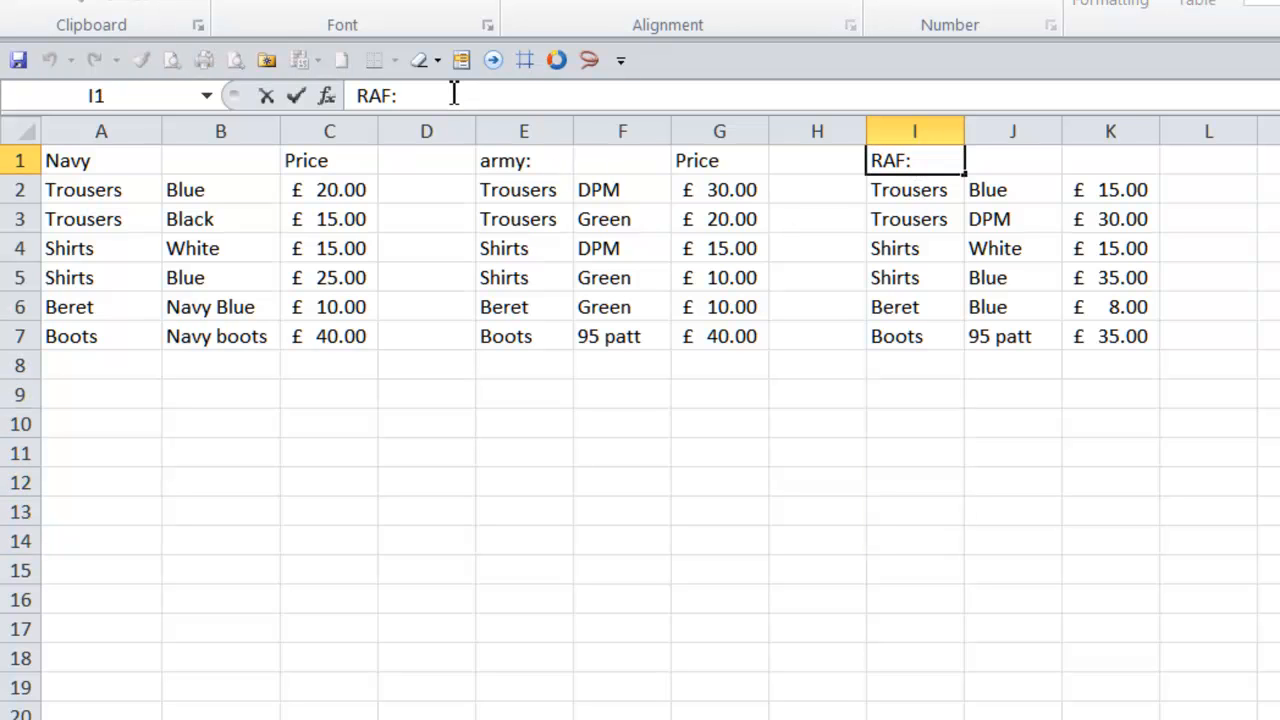
{"action": "key", "text": "Return"}
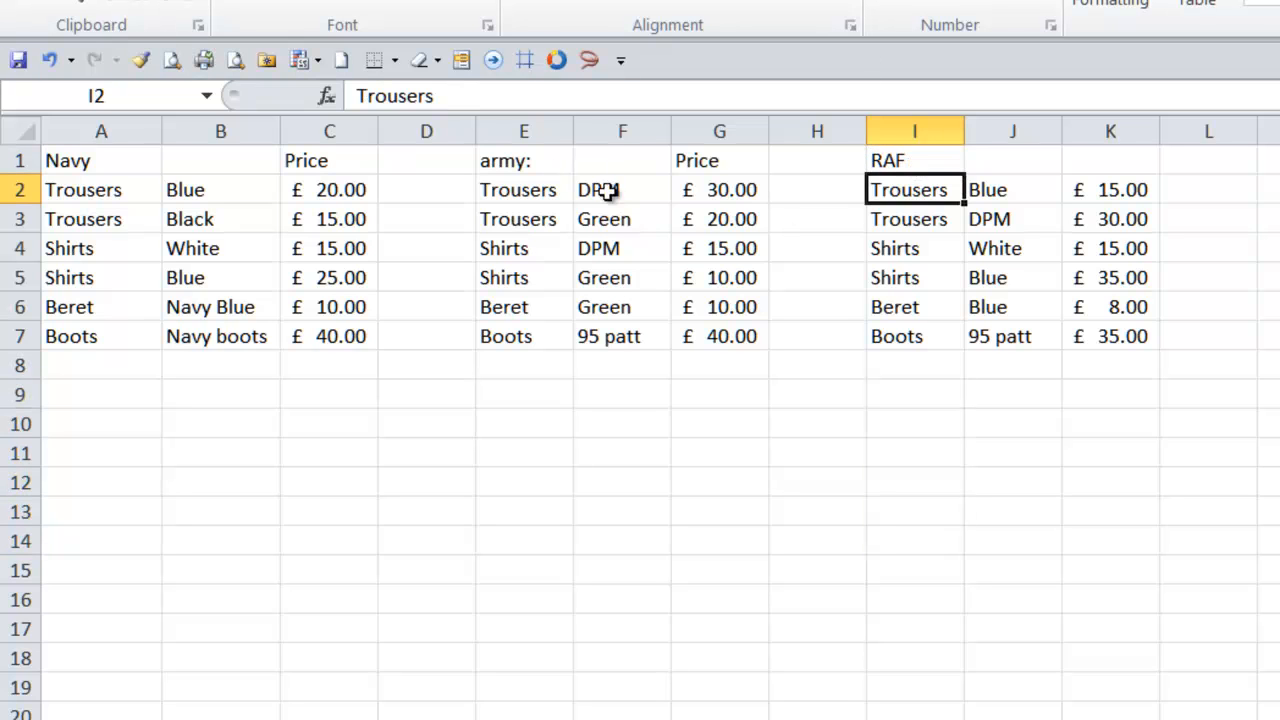
{"action": "left_click", "coordinate": [540, 165]}
{"action": "left_click", "coordinate": [472, 94]}
{"action": "key", "text": "BackSpace"}
{"action": "key", "text": "Return"}
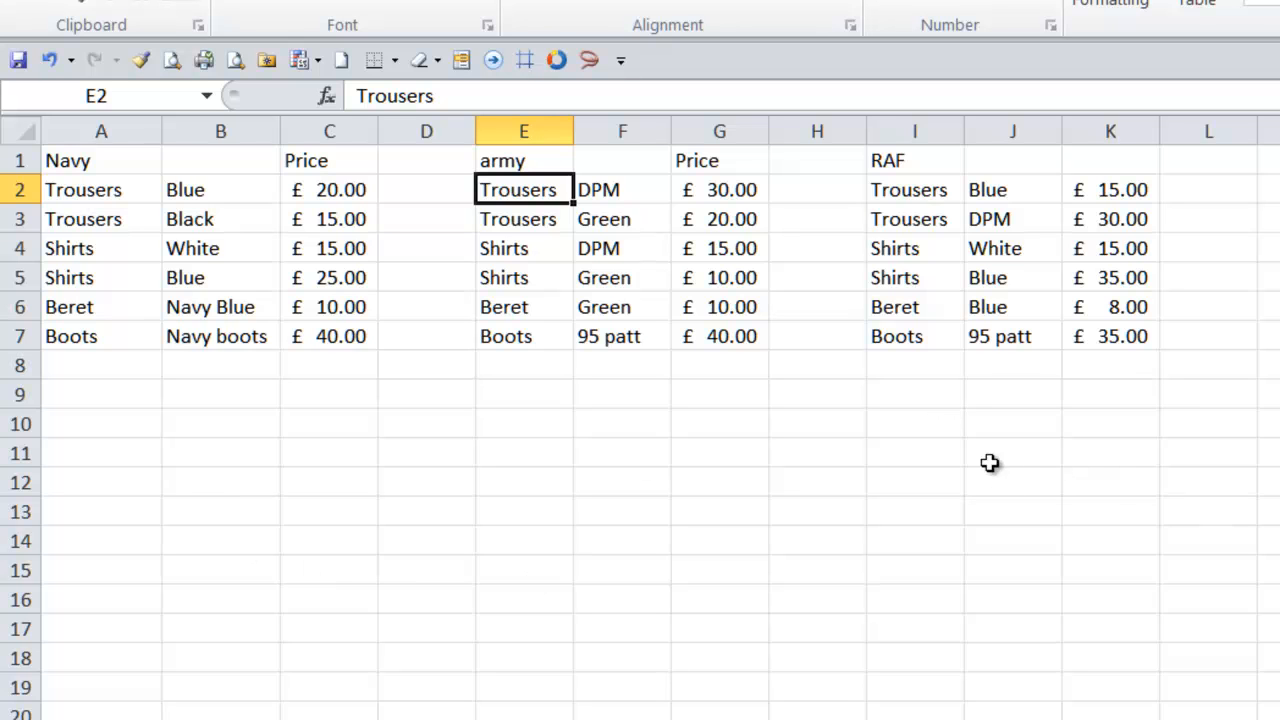
- Add the heading Price above the RAF prices in K1
{"action": "left_click", "coordinate": [1097, 170]}
{"action": "type", "text": "P"}
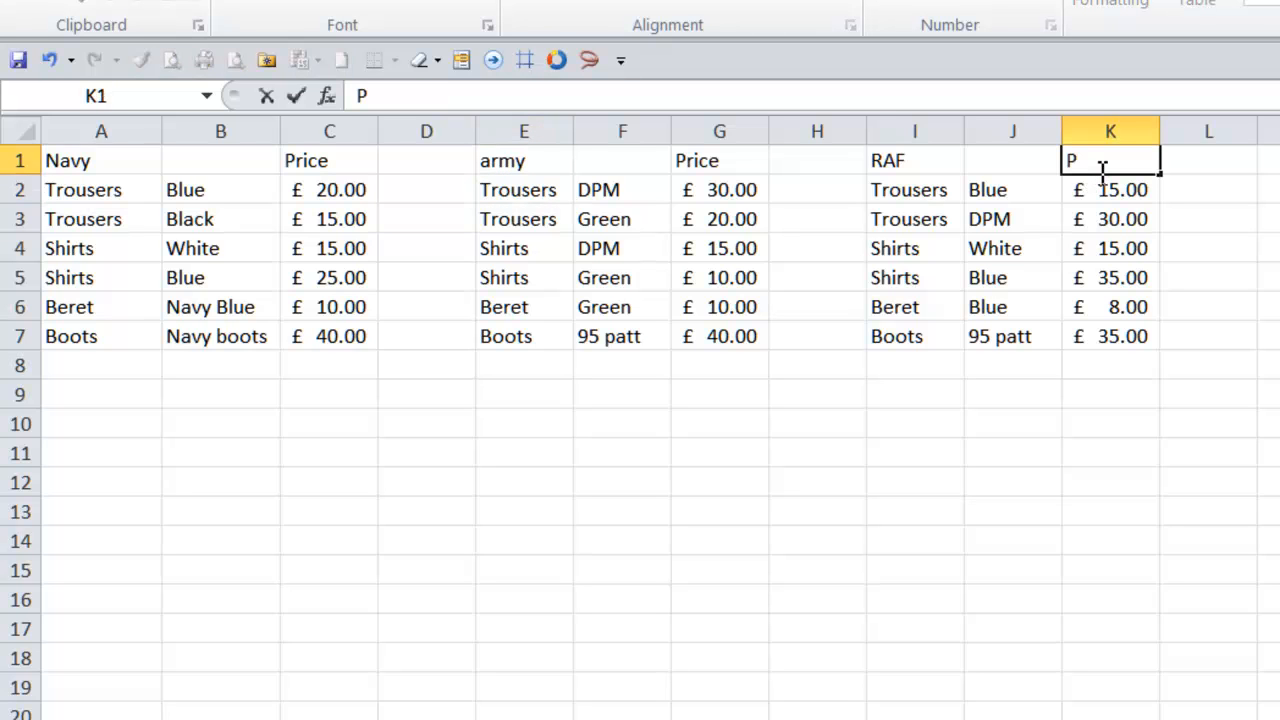
{"action": "type", "text": "rice"}
{"action": "key", "text": "Return"}
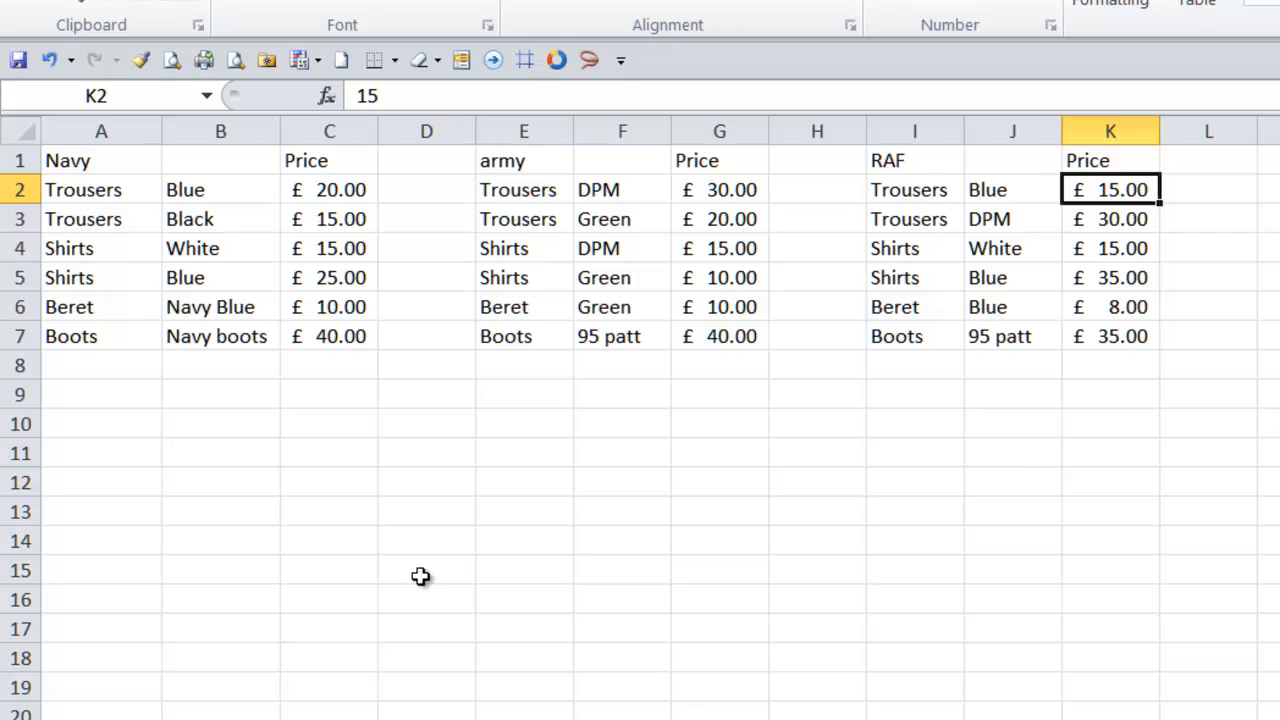
- Change the army heading in E1 to ARMY
{"action": "left_click_drag", "start_coordinate": [82, 196], "coordinate": [195, 192]}
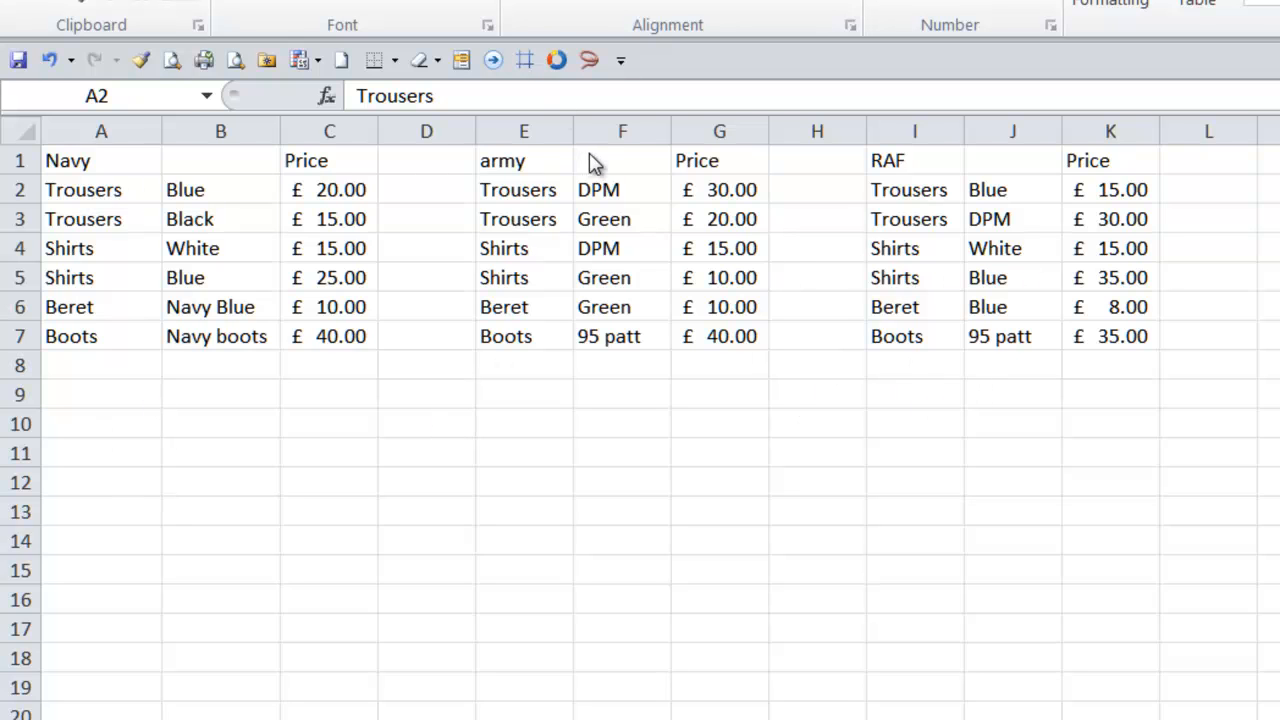
{"action": "key", "text": "shift+Right"}
{"action": "left_click", "coordinate": [527, 163]}
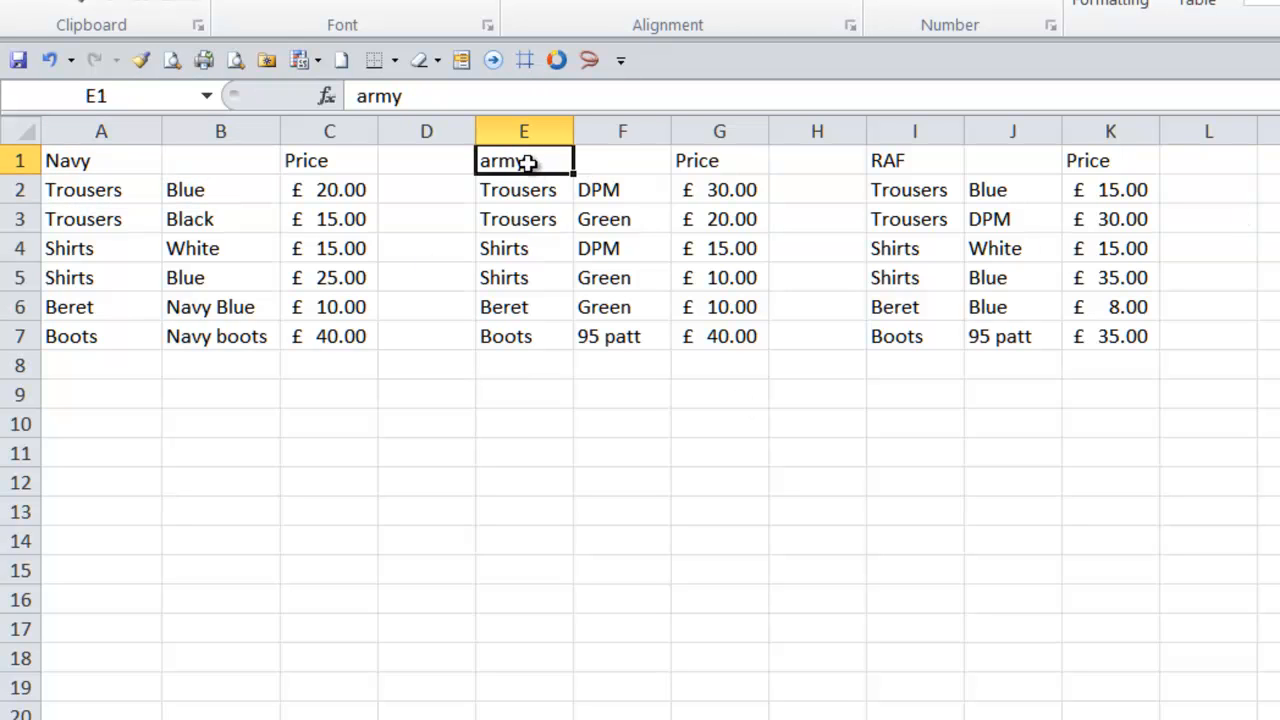
{"action": "type", "text": "ARMY"}
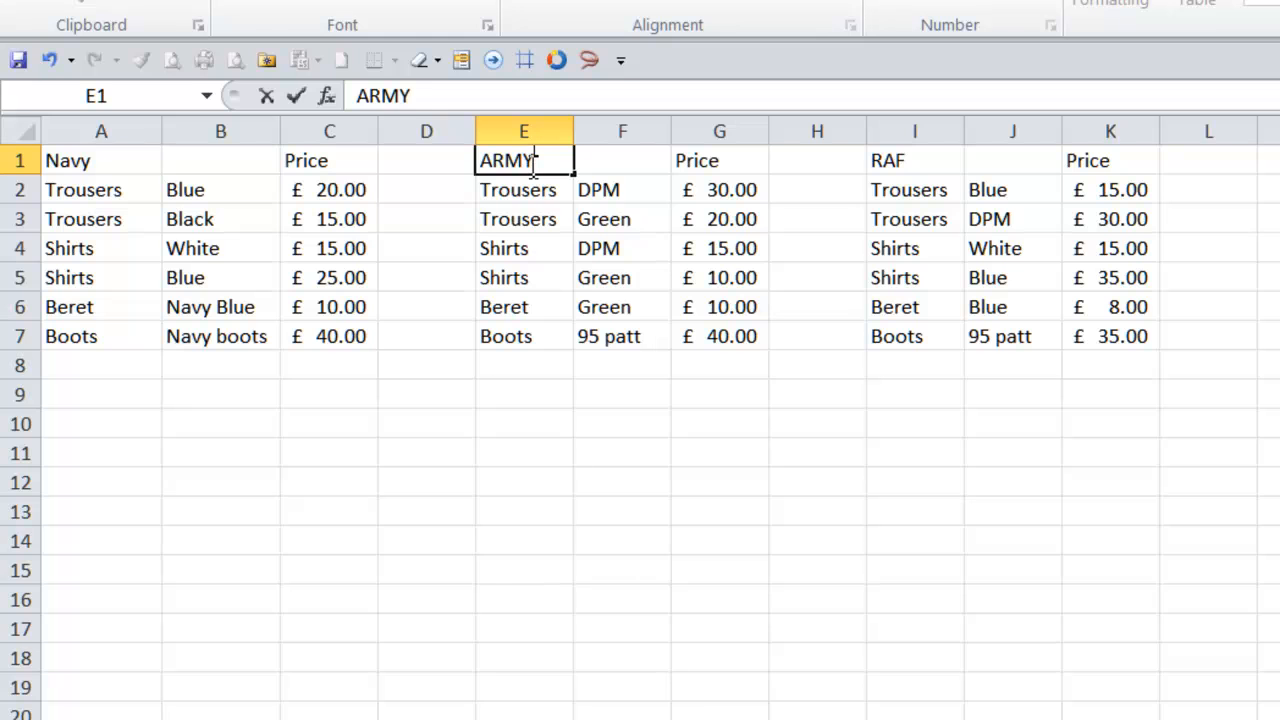
{"action": "key", "text": "Return"}
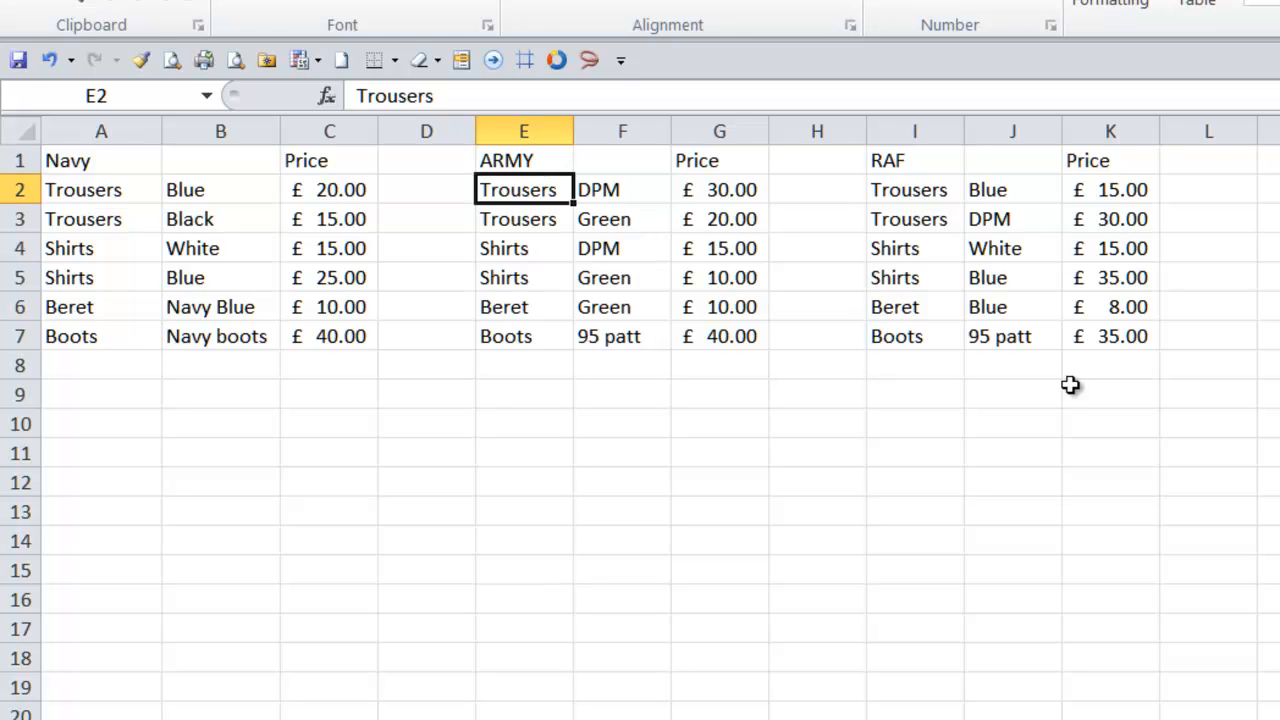
- Fill A9:A14, E9:E14 and I9:I14 at once with the formula =A2&" "&B2 joining each item with its colour
{"action": "left_click", "coordinate": [920, 196]}
{"action": "left_click", "coordinate": [993, 188]}
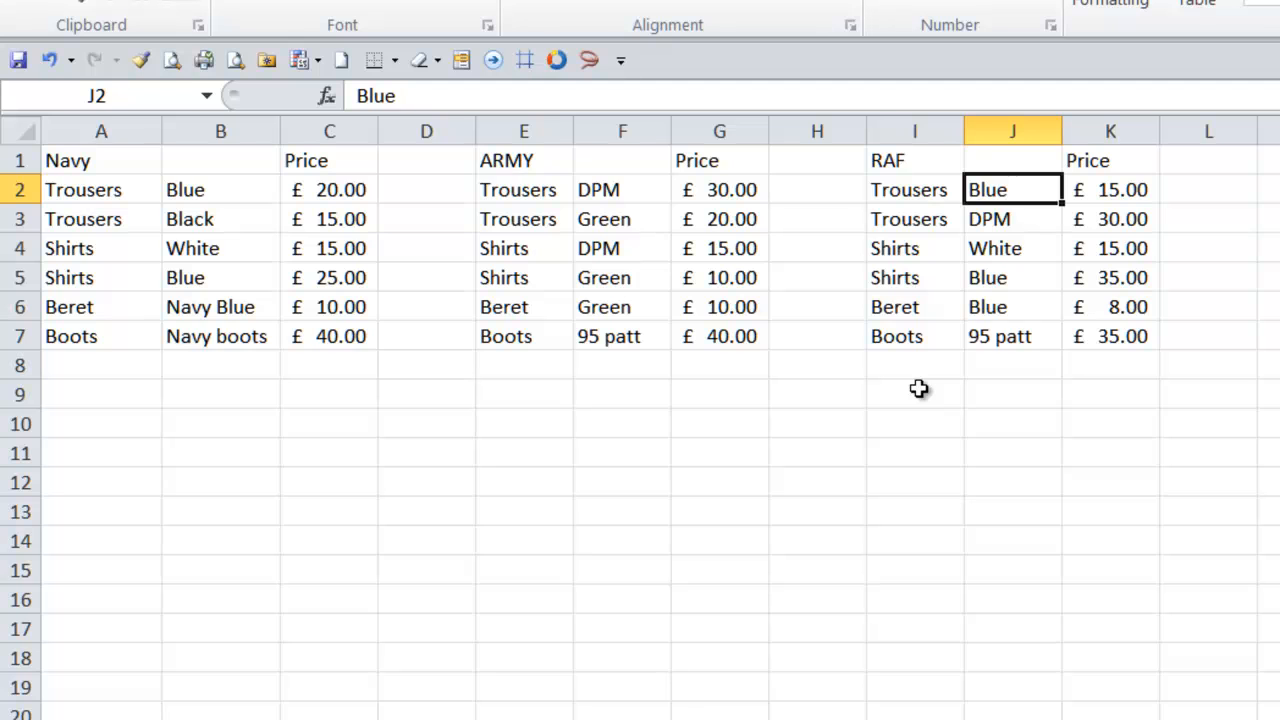
{"action": "left_click_drag", "start_coordinate": [919, 389], "coordinate": [924, 545]}
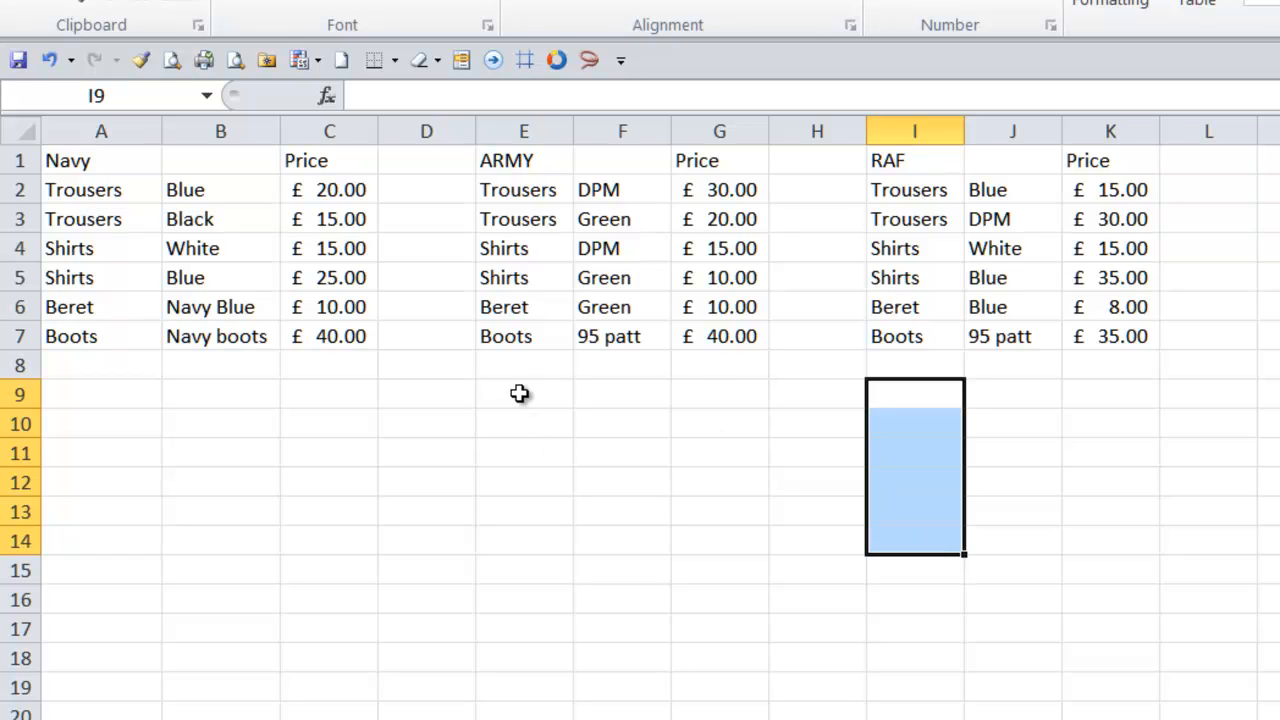
{"action": "left_click_drag", "start_coordinate": [512, 392], "coordinate": [540, 546], "text": "ctrl"}
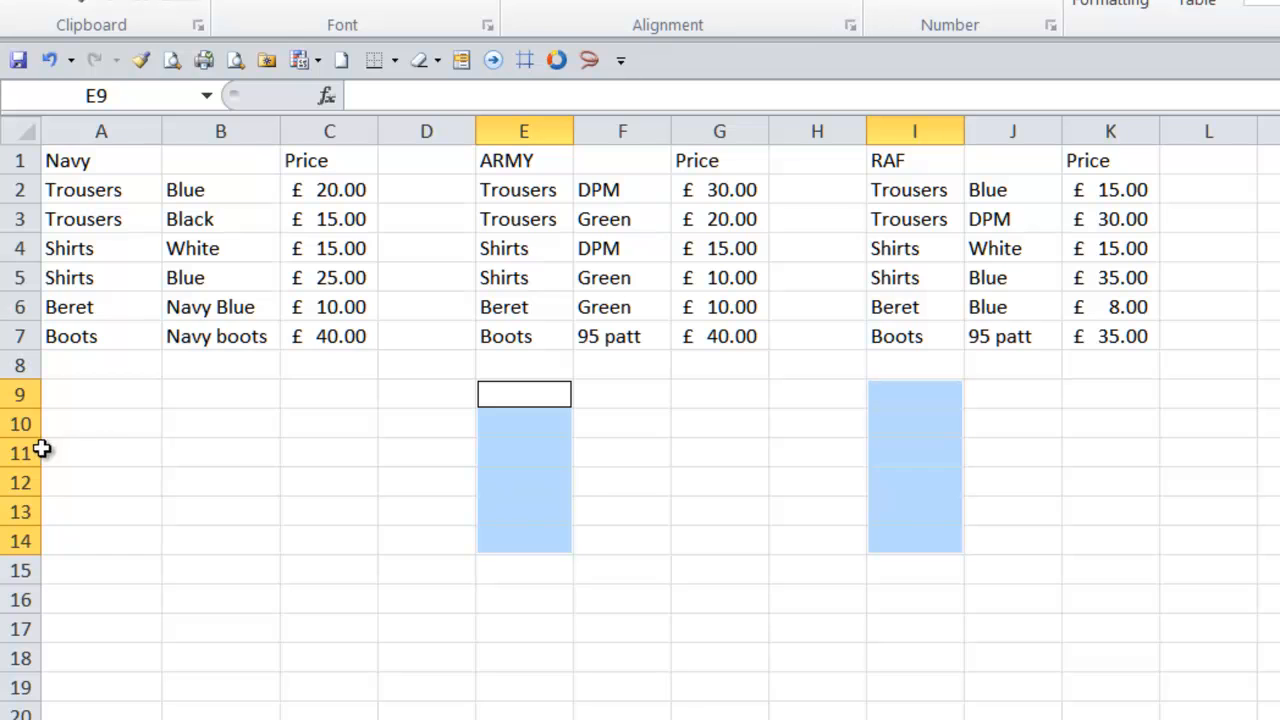
{"action": "left_click_drag", "start_coordinate": [80, 397], "coordinate": [105, 545]}
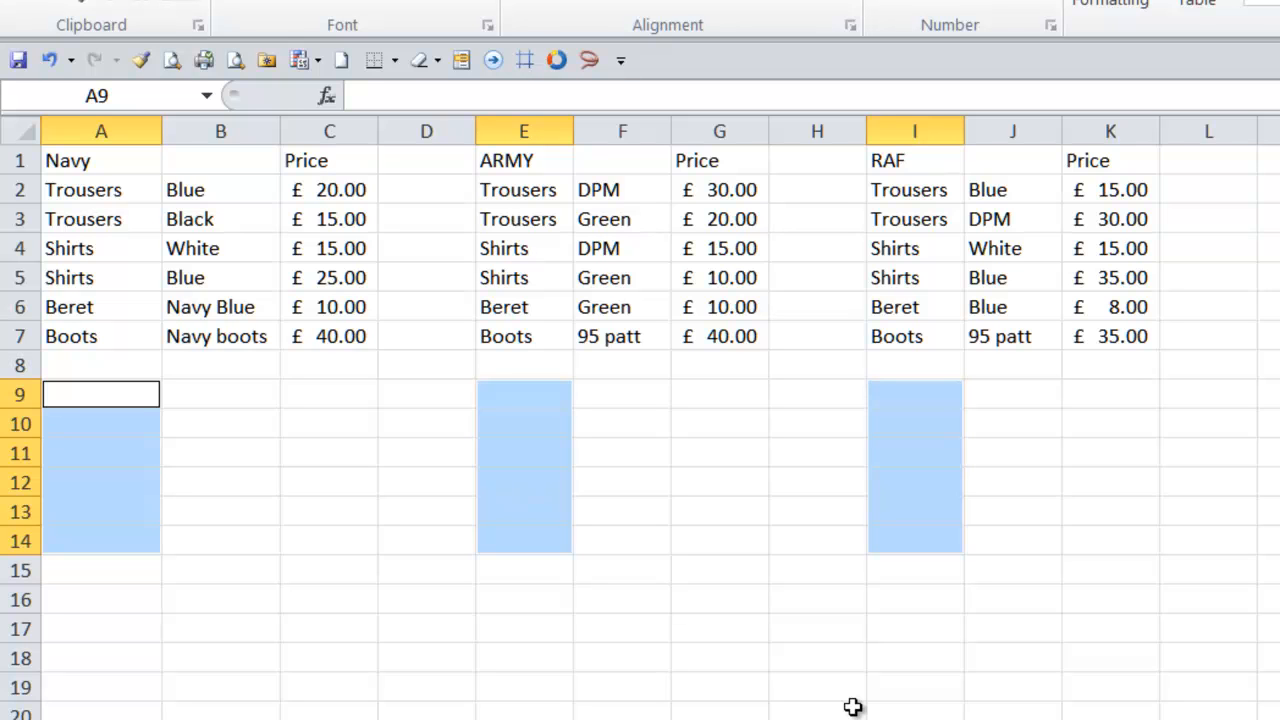
{"action": "type", "text": "="}
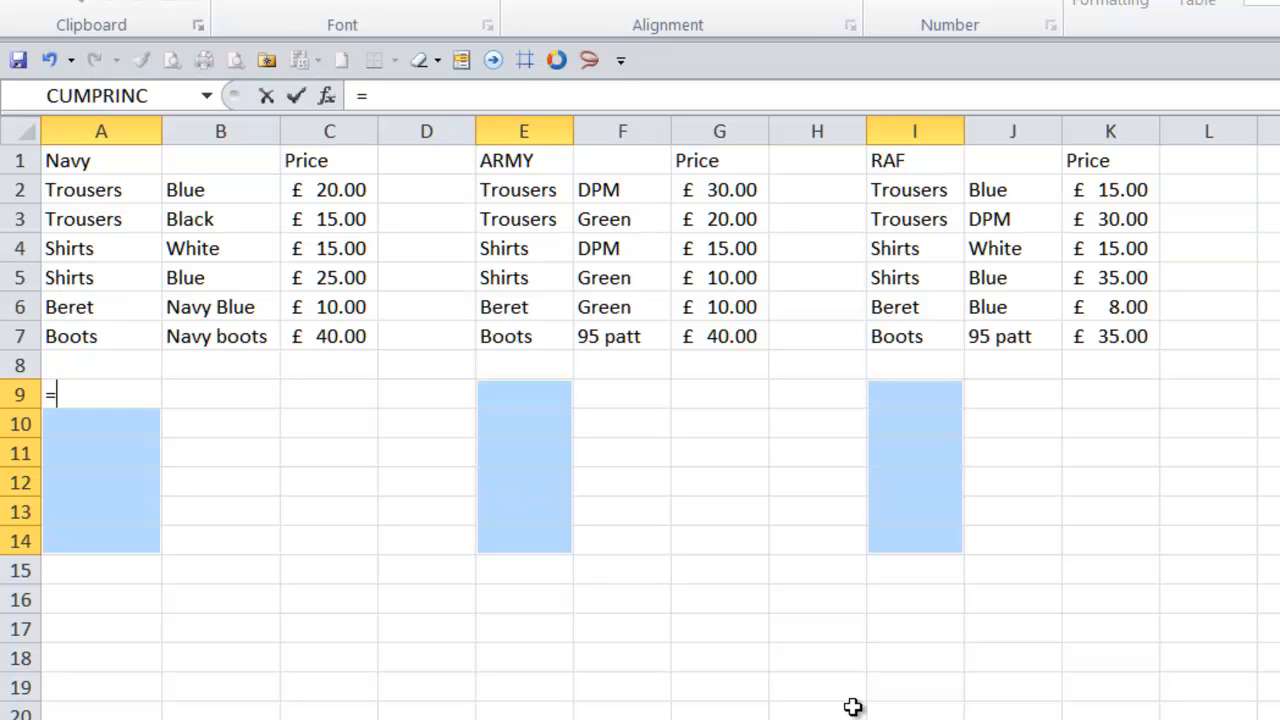
{"action": "left_click", "coordinate": [80, 193]}
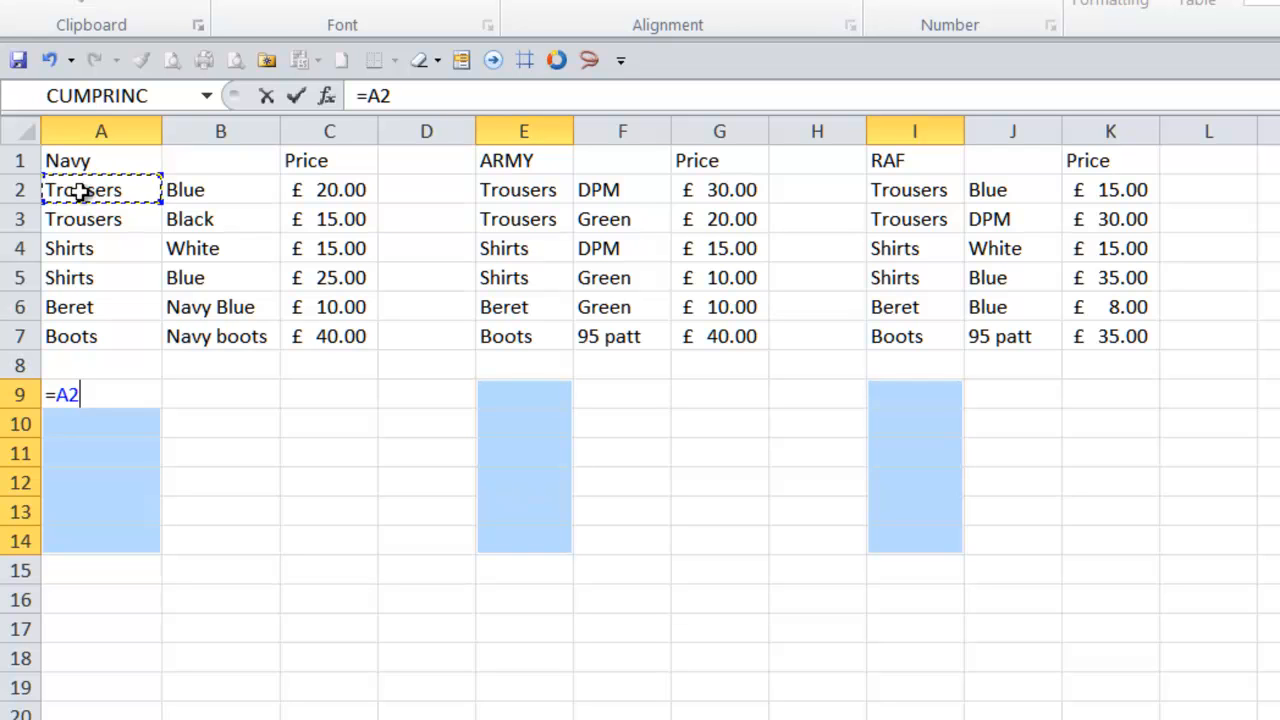
{"action": "type", "text": "&\" \""}
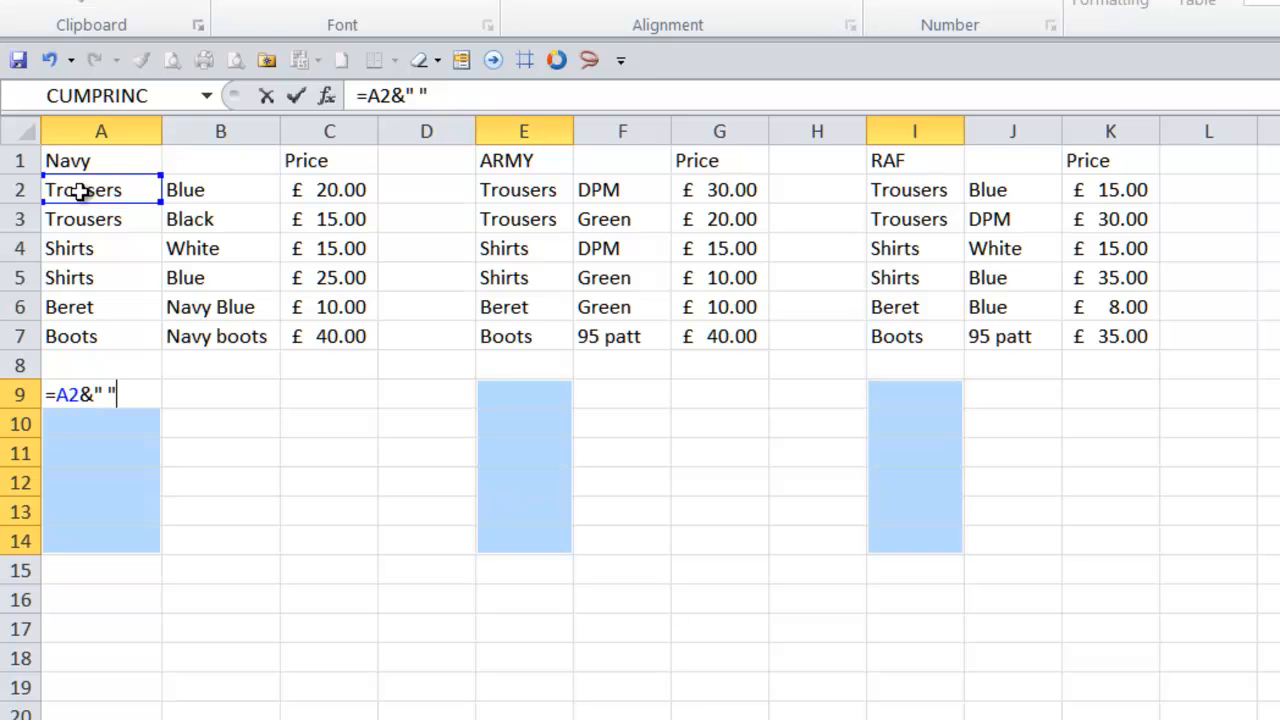
{"action": "type", "text": "&"}
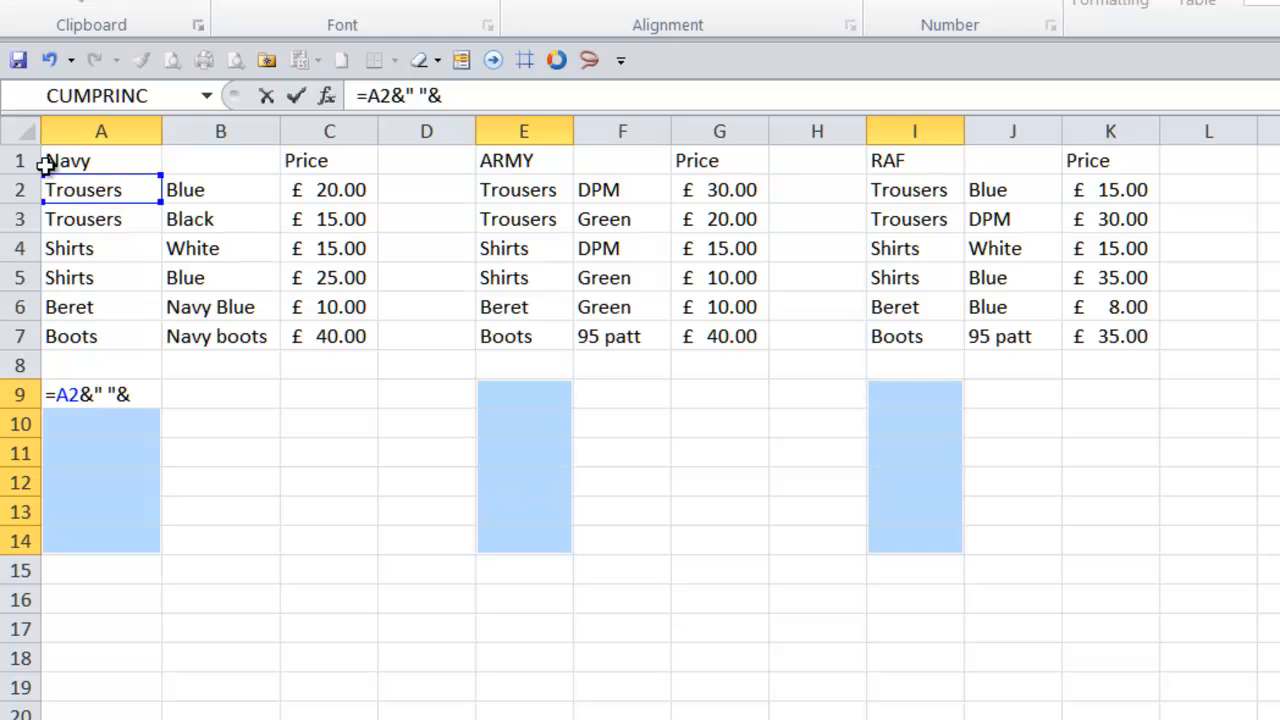
{"action": "left_click", "coordinate": [205, 188]}
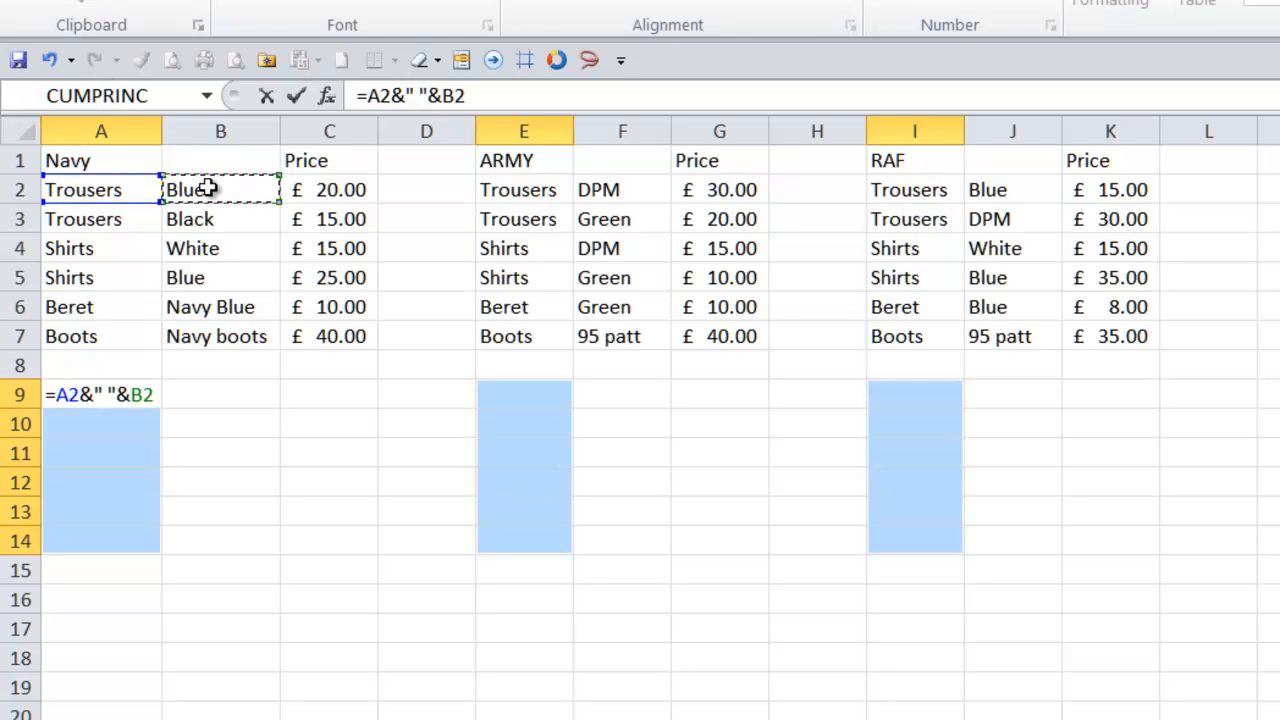
{"action": "key", "text": "ctrl+Return"}
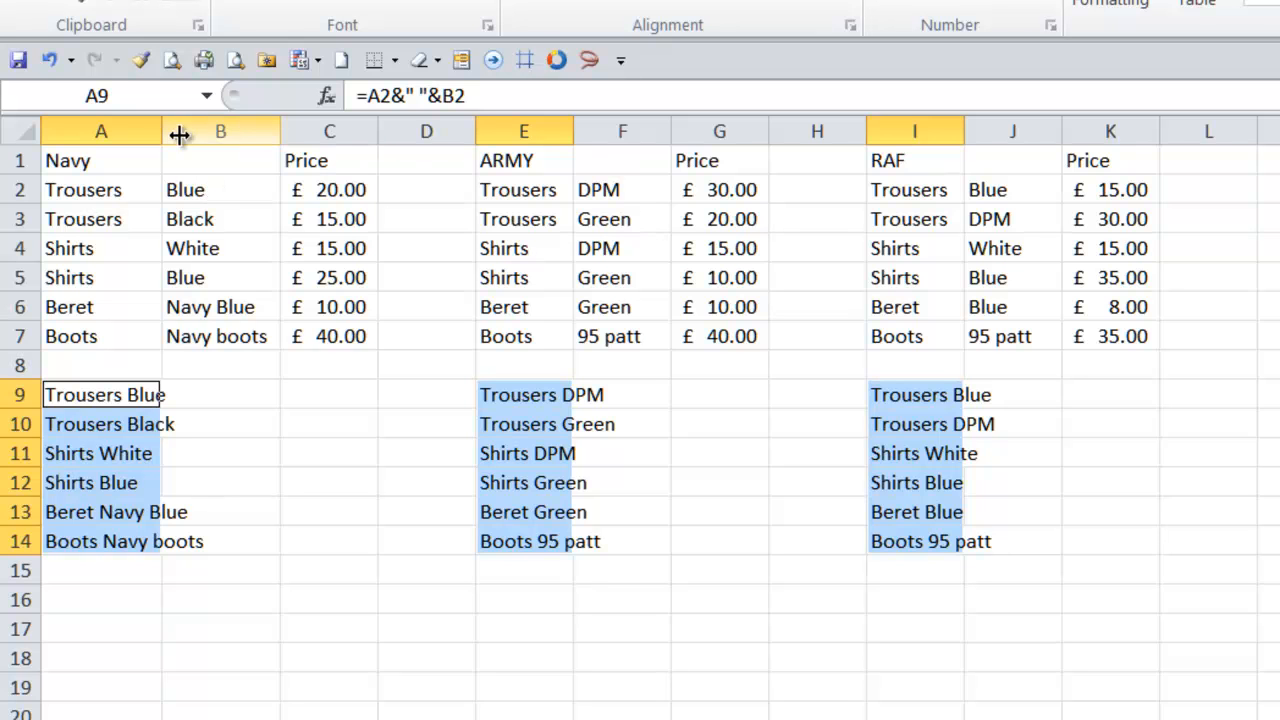
- Widen columns A, E and I to fit the combined item names
{"action": "left_click_drag", "start_coordinate": [161, 134], "coordinate": [197, 130]}
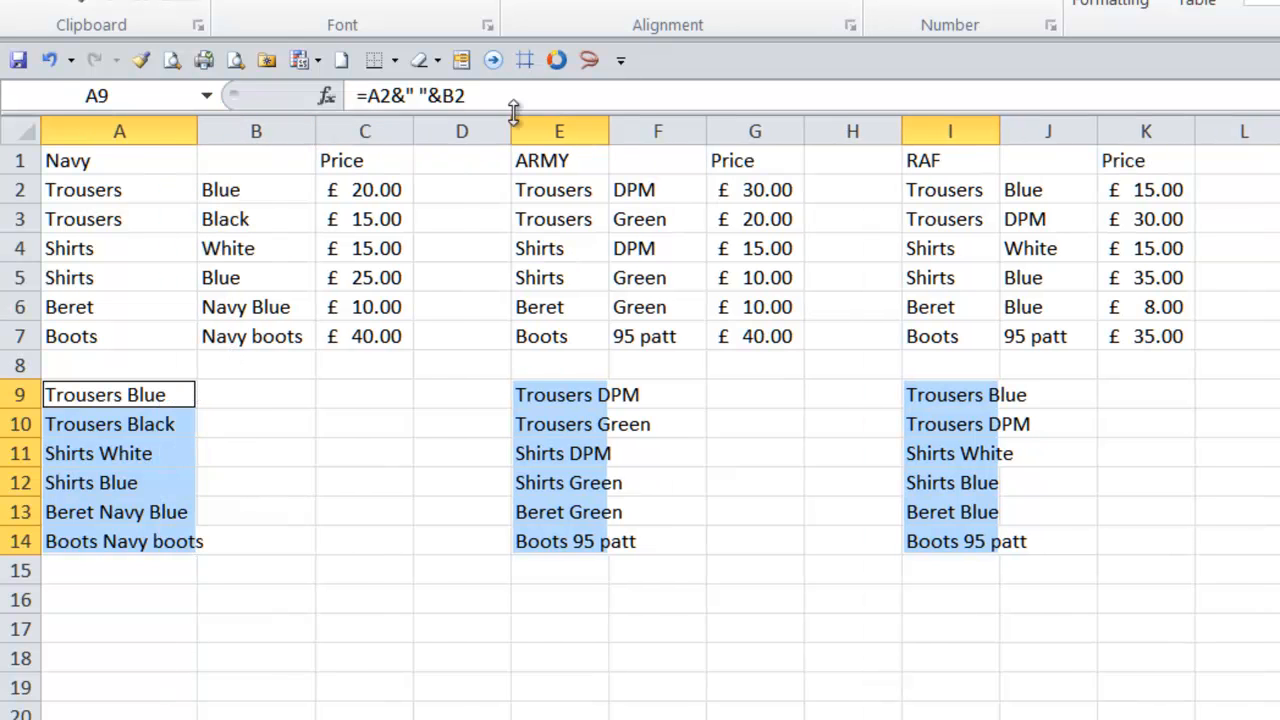
{"action": "left_click_drag", "start_coordinate": [513, 122], "coordinate": [555, 123]}
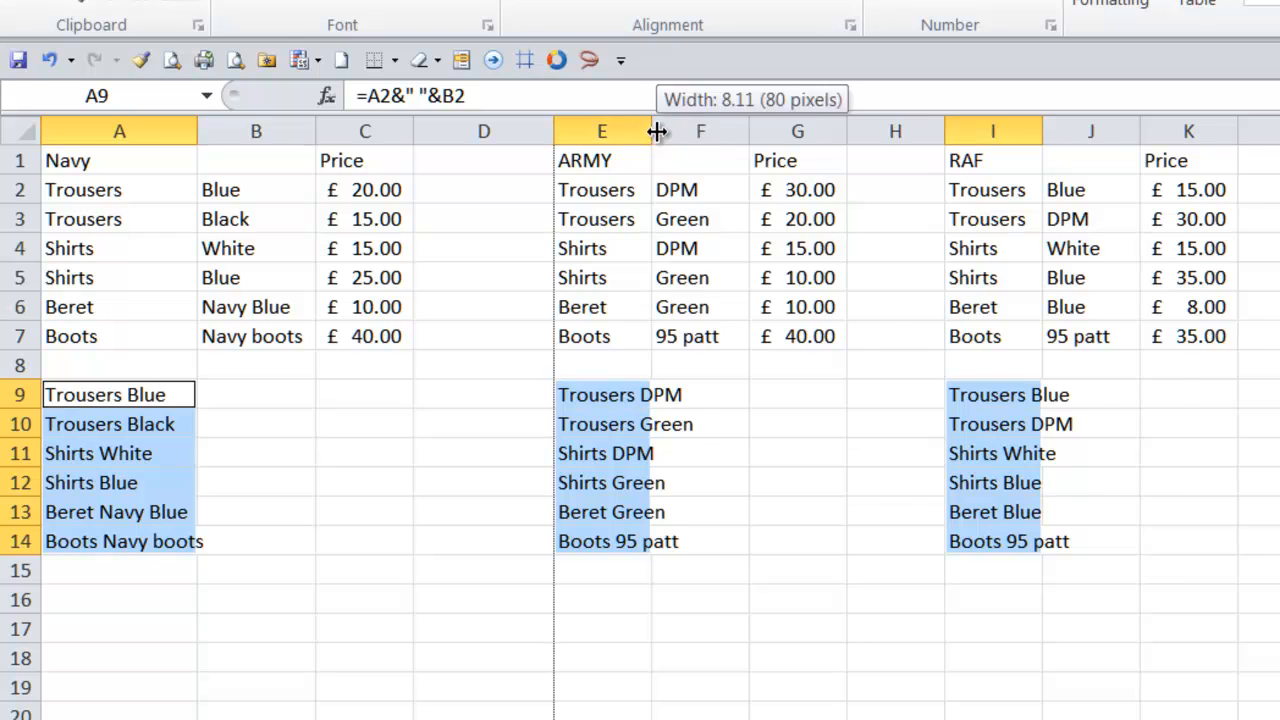
{"action": "left_click_drag", "start_coordinate": [654, 125], "coordinate": [691, 125]}
{"action": "left_click_drag", "start_coordinate": [1081, 134], "coordinate": [1124, 134]}
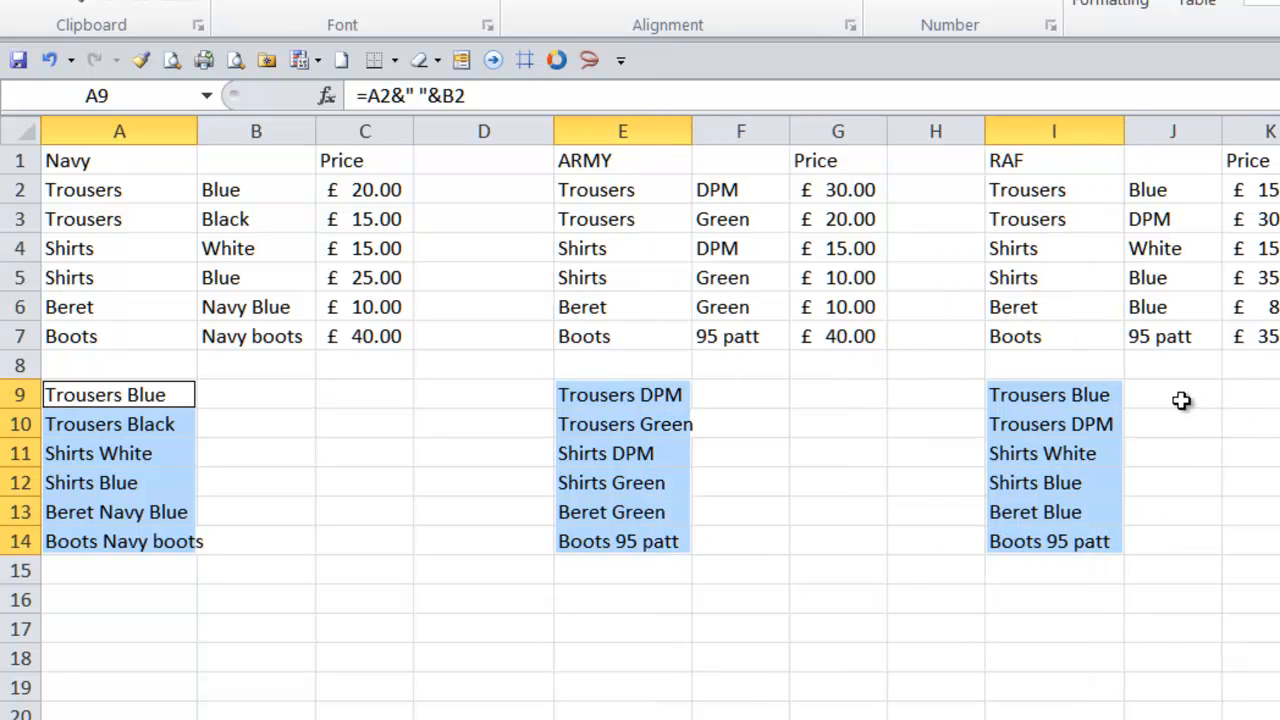
{"action": "left_click_drag", "start_coordinate": [1181, 400], "coordinate": [1186, 540]}
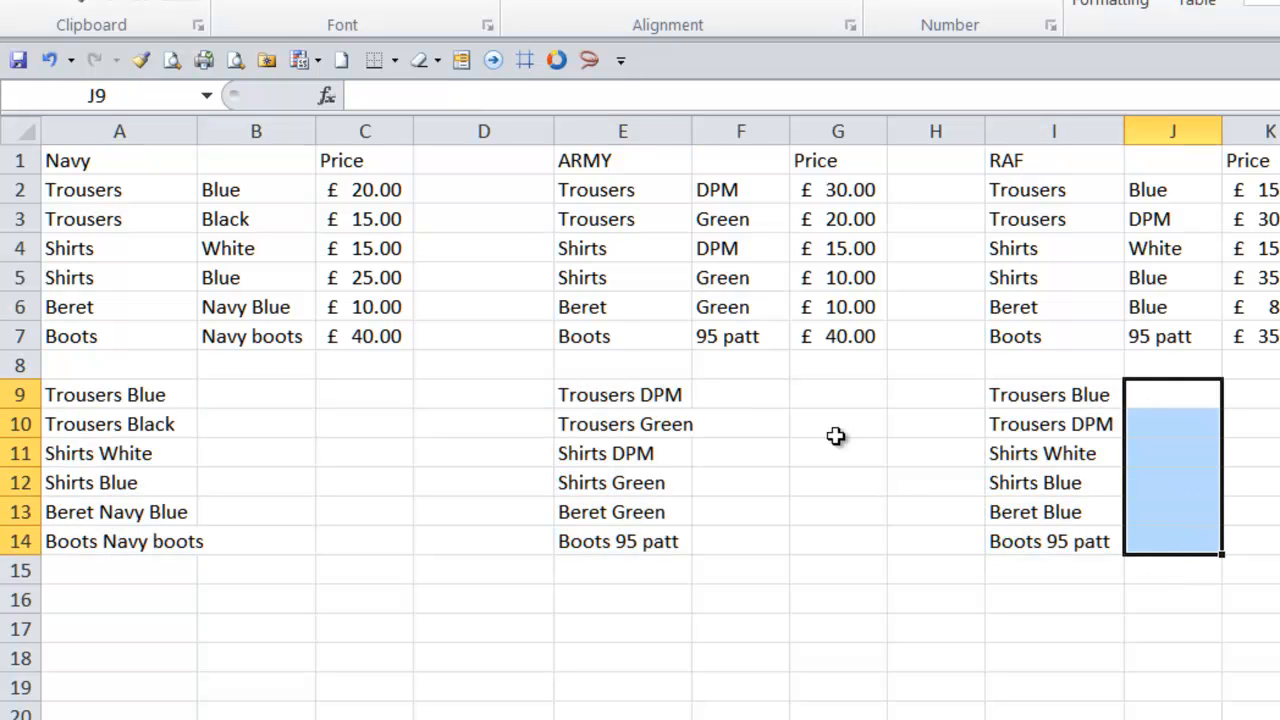
{"action": "left_click_drag", "start_coordinate": [753, 391], "coordinate": [768, 545]}
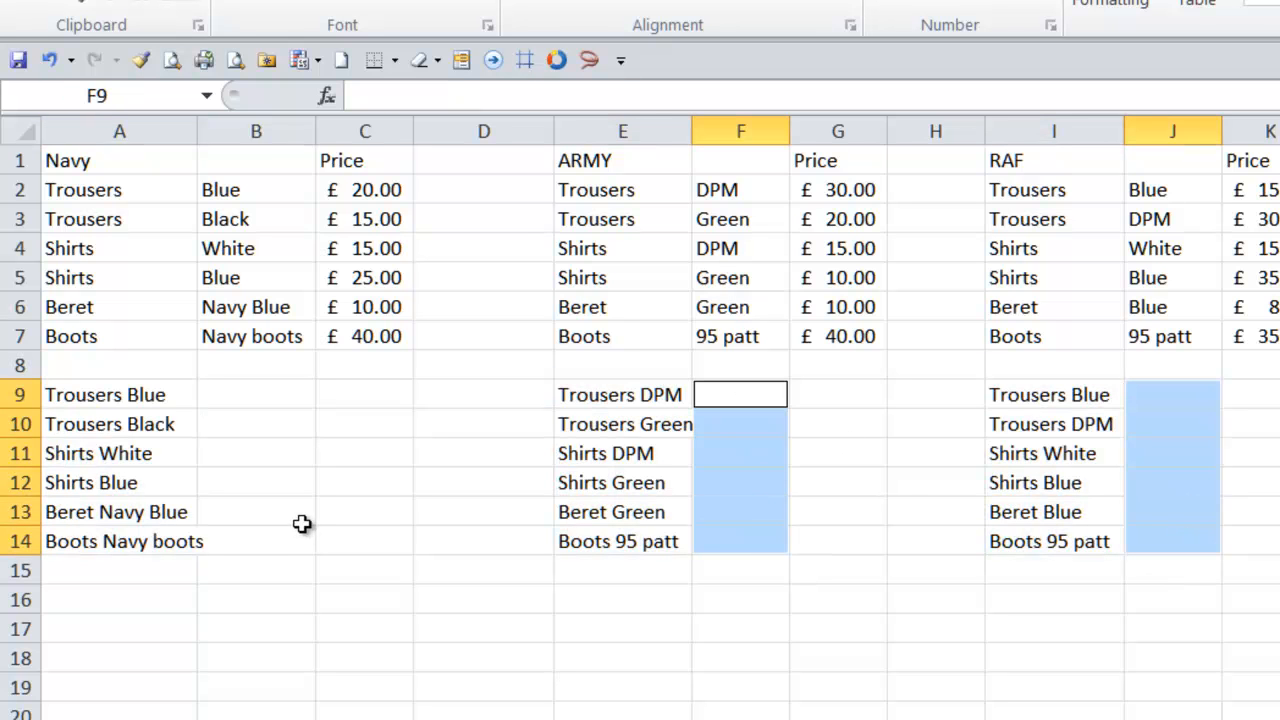
{"action": "left_click_drag", "start_coordinate": [251, 397], "coordinate": [240, 540]}
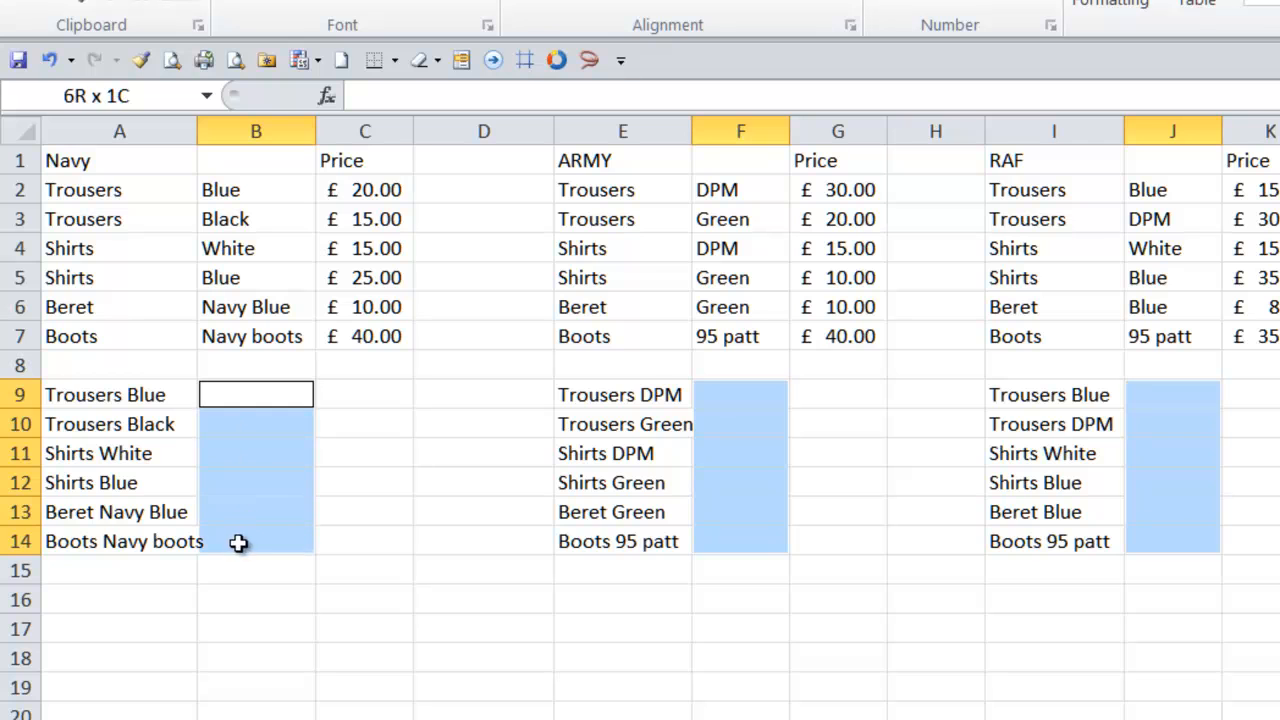
{"action": "left_click", "coordinate": [358, 190]}
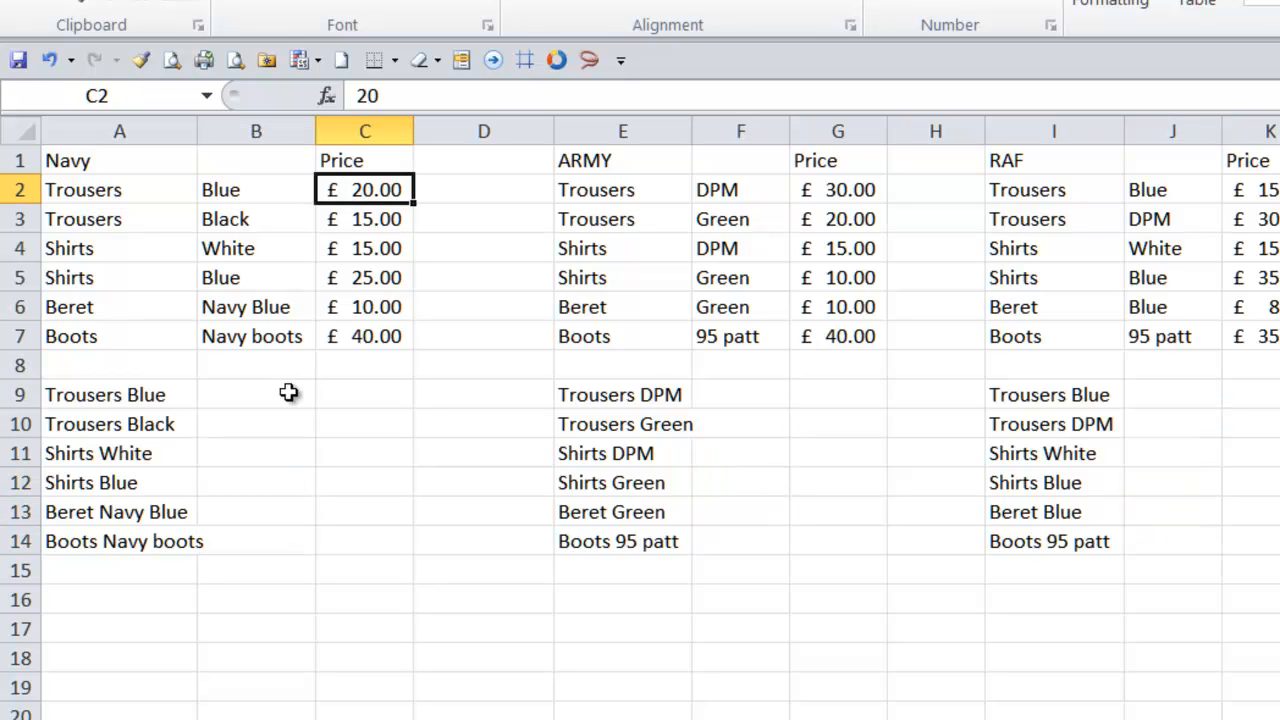
- Fill B9:B14, F9:F14 and J9:J14 at once with the formula =C2 pulling in each item's price
{"action": "left_click_drag", "start_coordinate": [1158, 396], "coordinate": [1157, 534]}
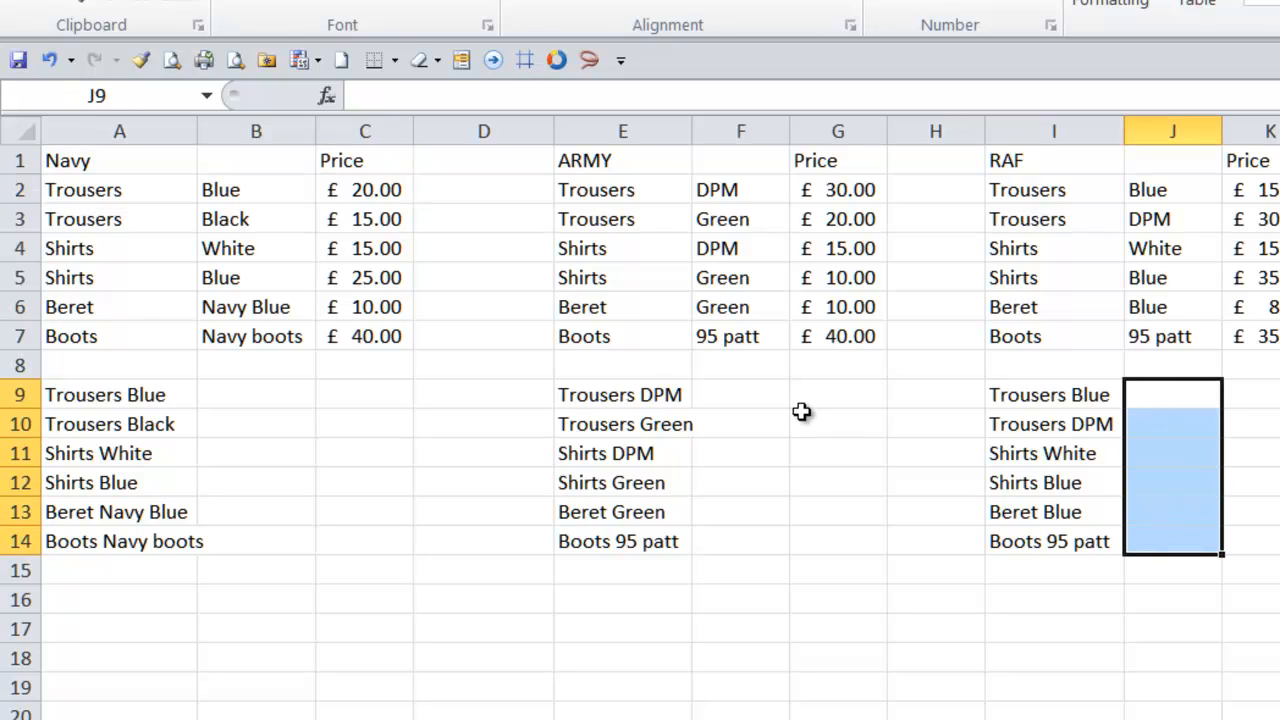
{"action": "left_click_drag", "start_coordinate": [754, 392], "coordinate": [757, 541]}
{"action": "left_click_drag", "start_coordinate": [266, 394], "coordinate": [284, 542]}
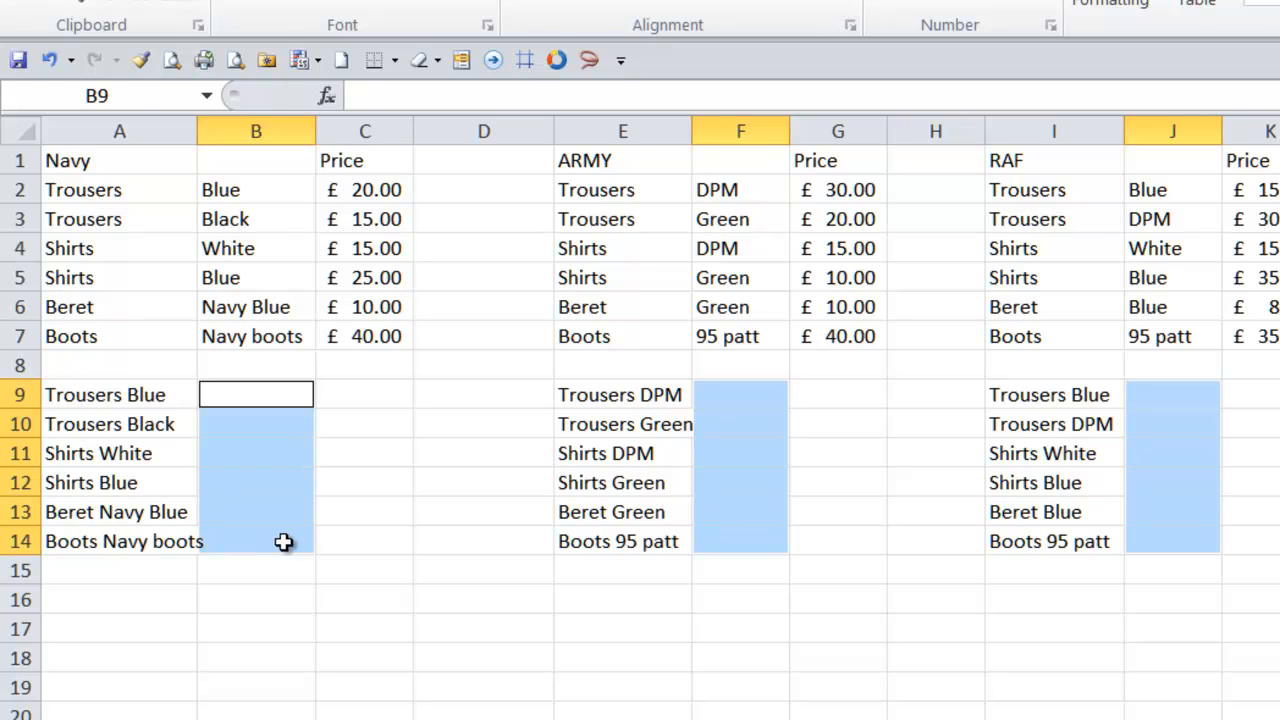
{"action": "type", "text": "="}
{"action": "left_click", "coordinate": [380, 191]}
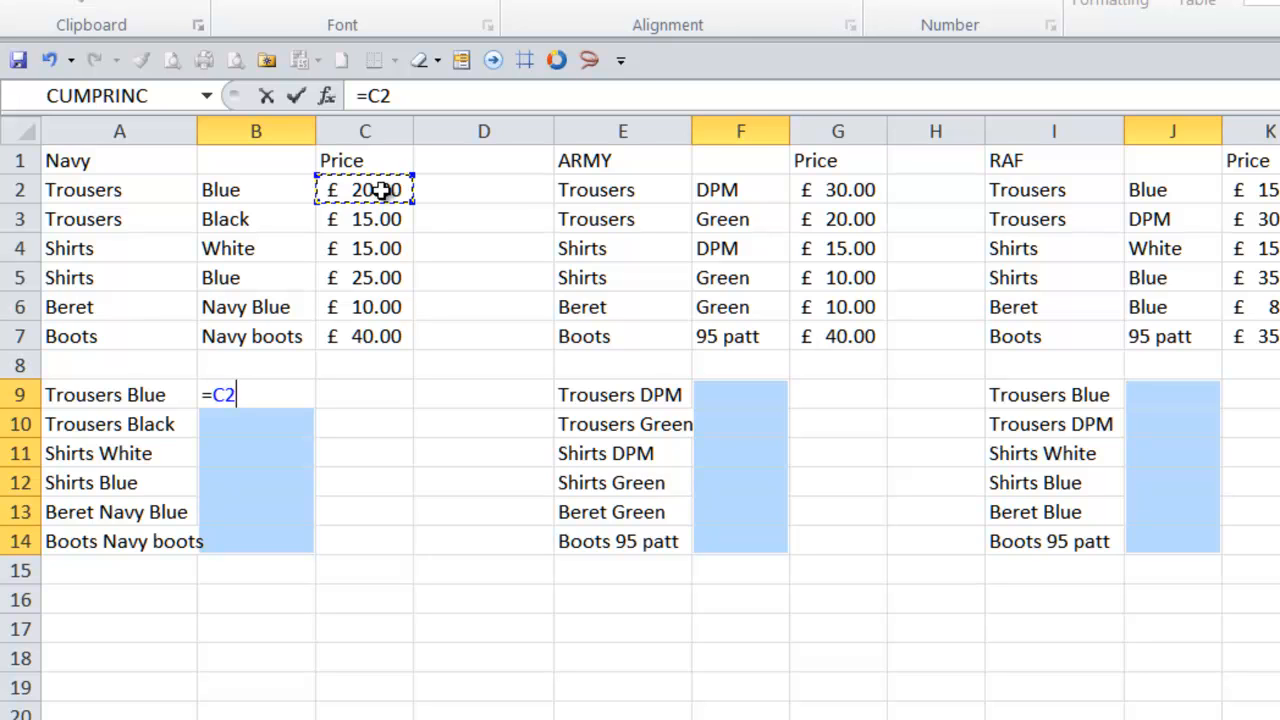
{"action": "key", "text": "ctrl+Return"}
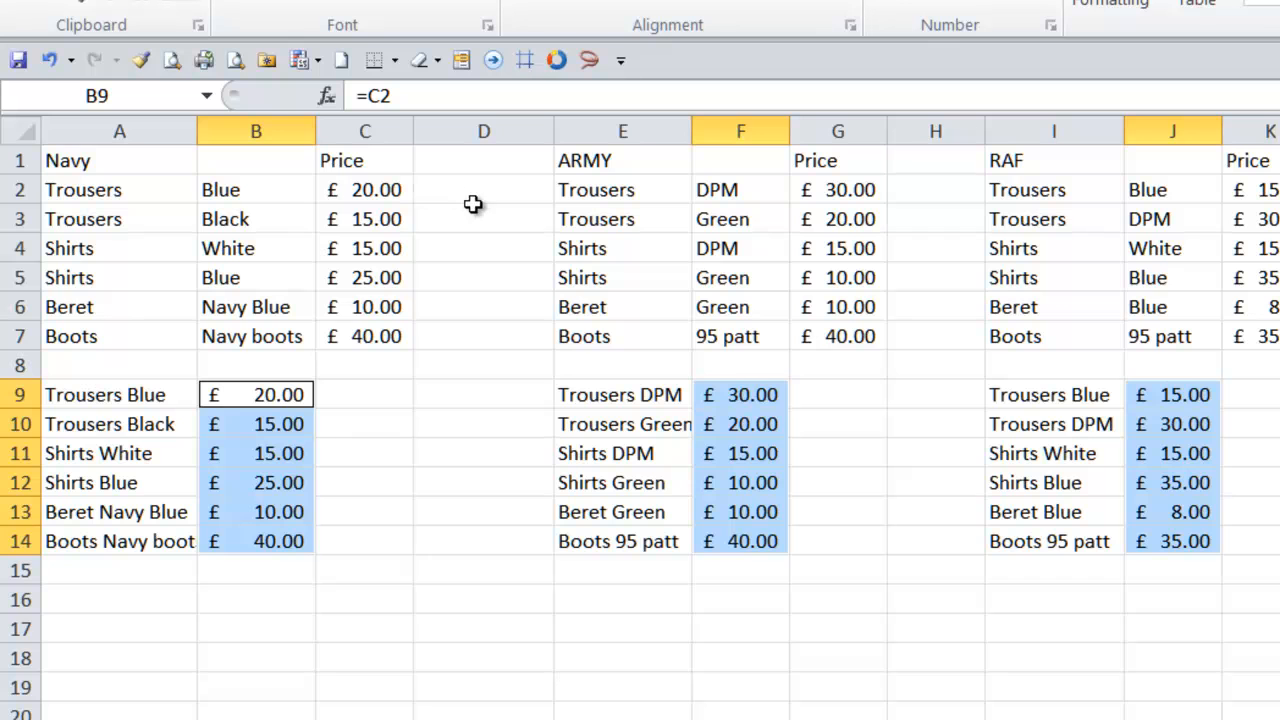
- Convert the combined item and price block A9:J14 to values only, then check the cells hold plain values
{"action": "left_click_drag", "start_coordinate": [82, 397], "coordinate": [1174, 545]}
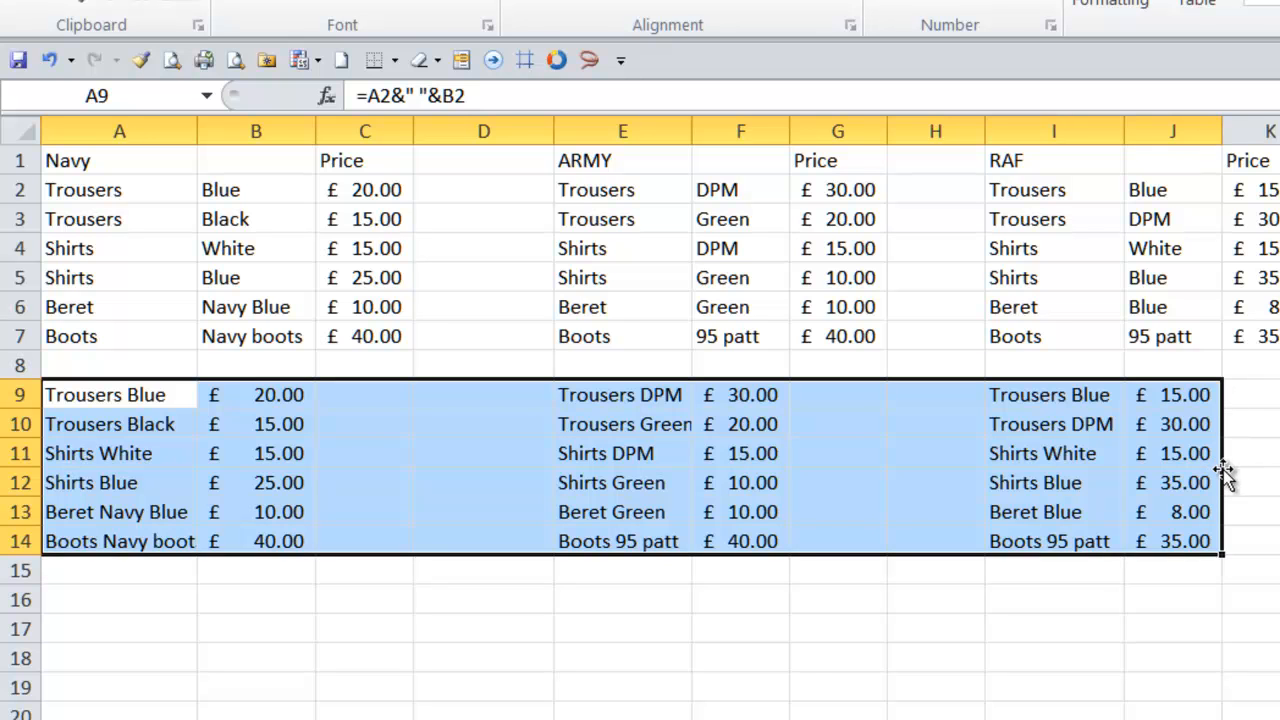
{"action": "left_click_drag", "start_coordinate": [1220, 468], "coordinate": [1158, 470]}
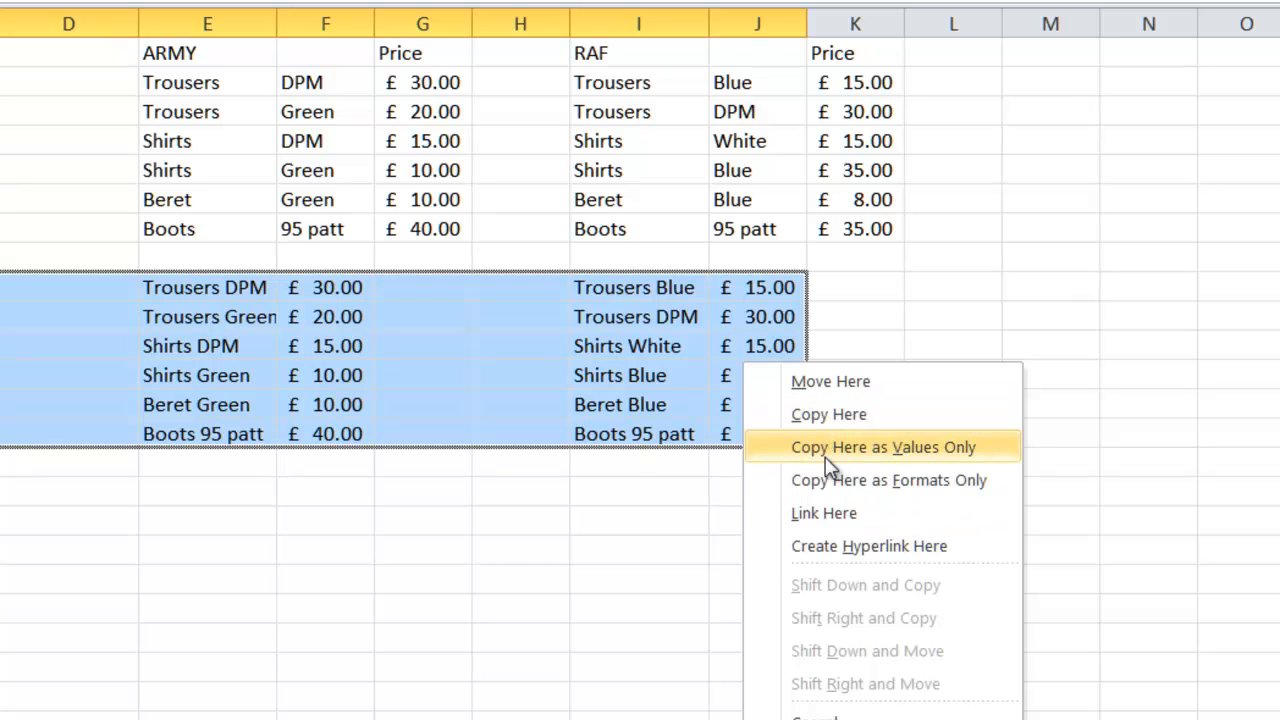
{"action": "left_click", "coordinate": [826, 451]}
{"action": "left_click", "coordinate": [335, 318]}
{"action": "left_click", "coordinate": [245, 300]}
{"action": "left_click", "coordinate": [24, 382]}
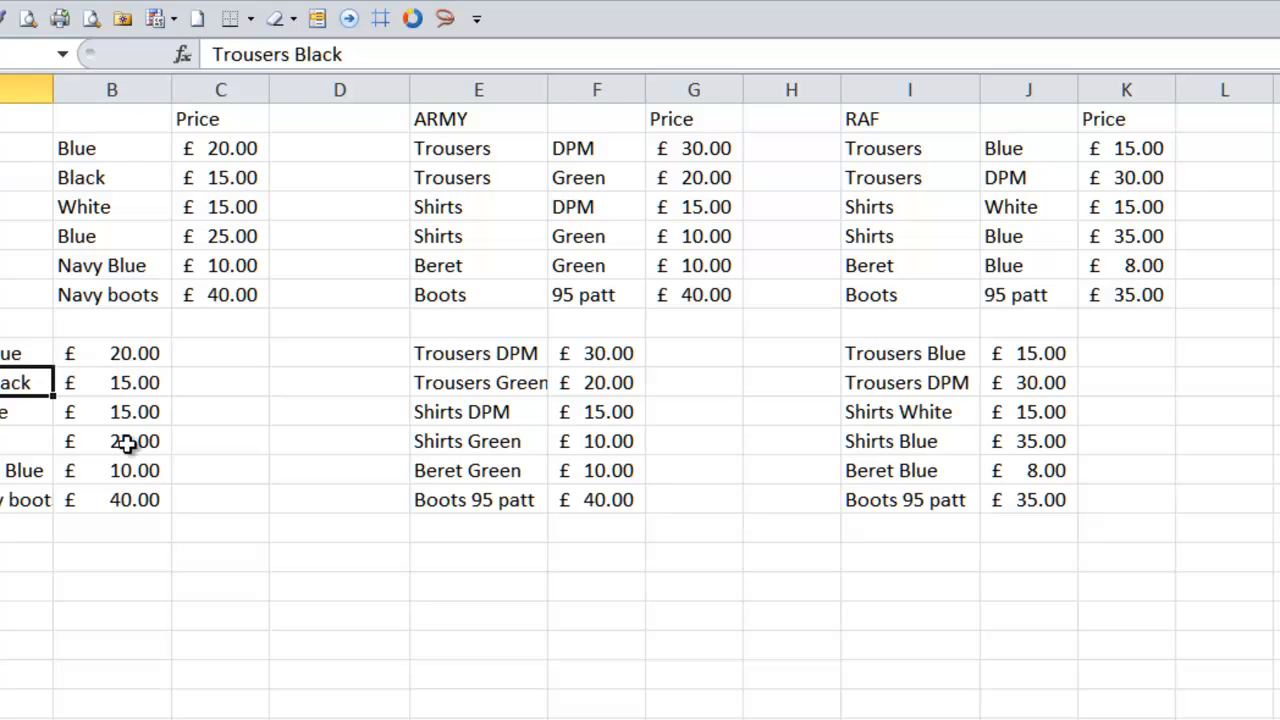
{"action": "left_click", "coordinate": [12, 355]}
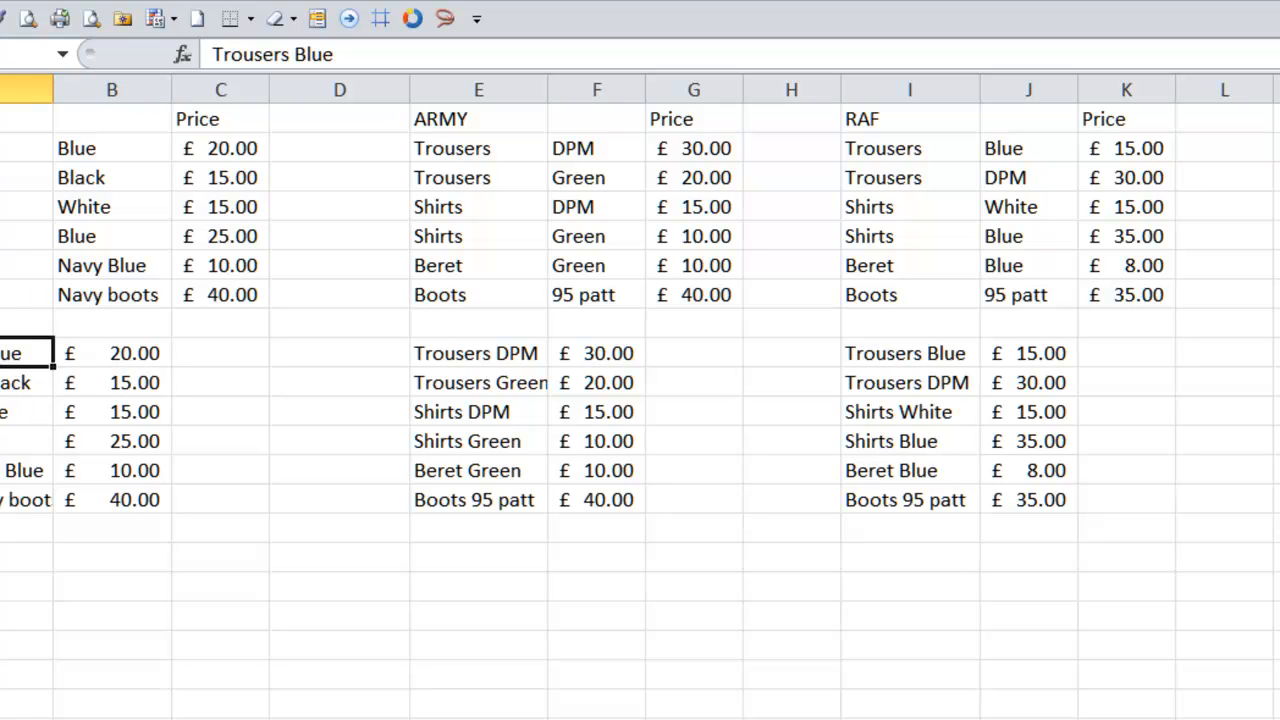
{"action": "left_click", "coordinate": [18, 119]}
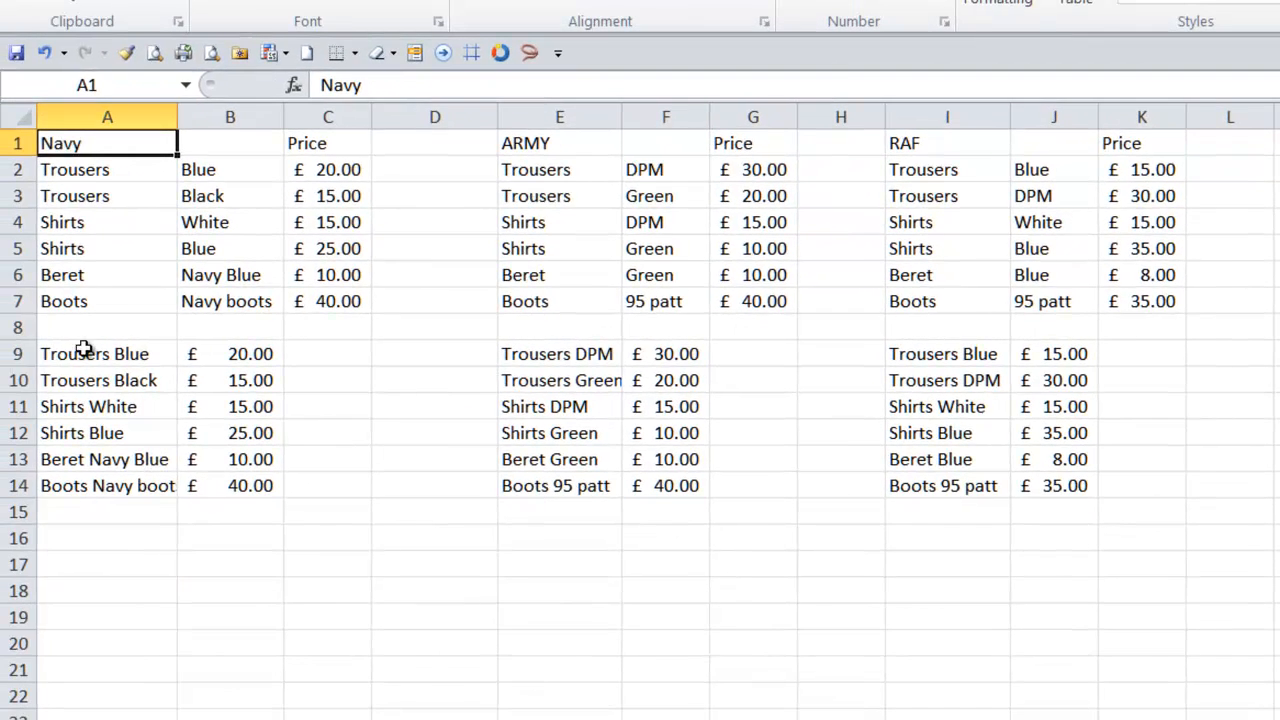
- Fill A8, E8 and I8 at once with =A1 to repeat each service heading above its combined list
{"action": "left_click", "coordinate": [975, 335]}
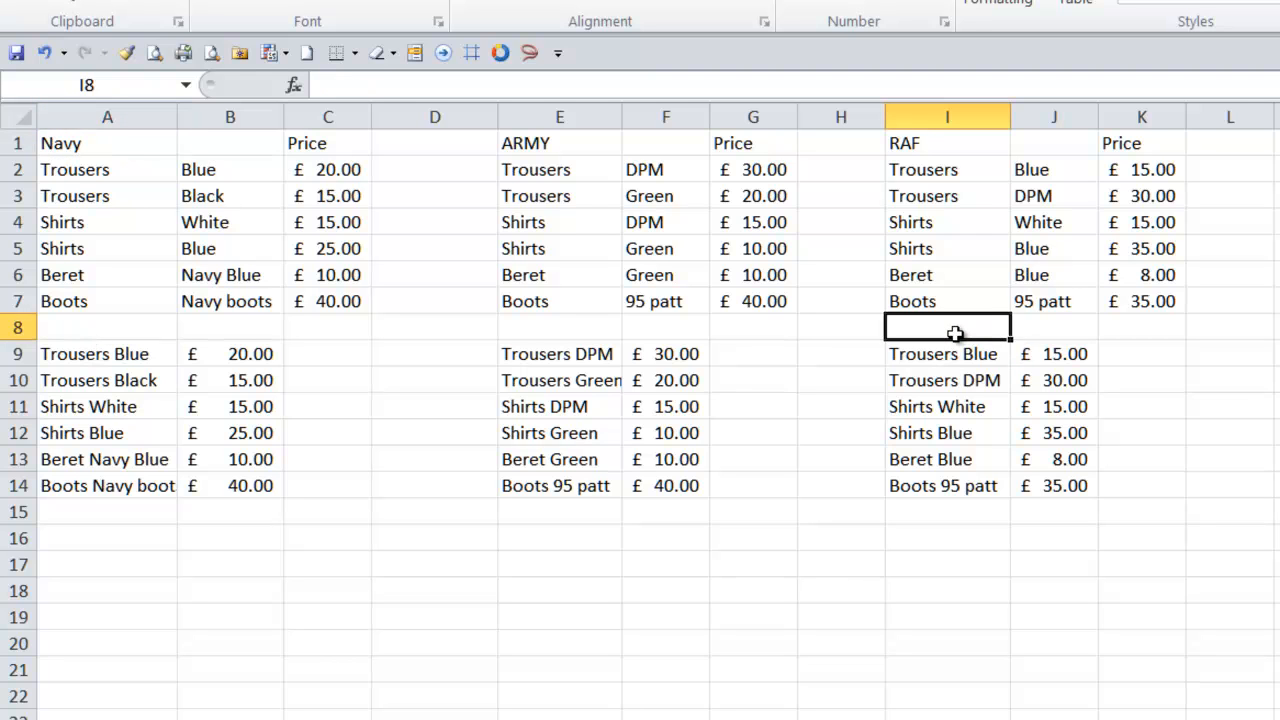
{"action": "left_click", "coordinate": [560, 328], "text": "ctrl"}
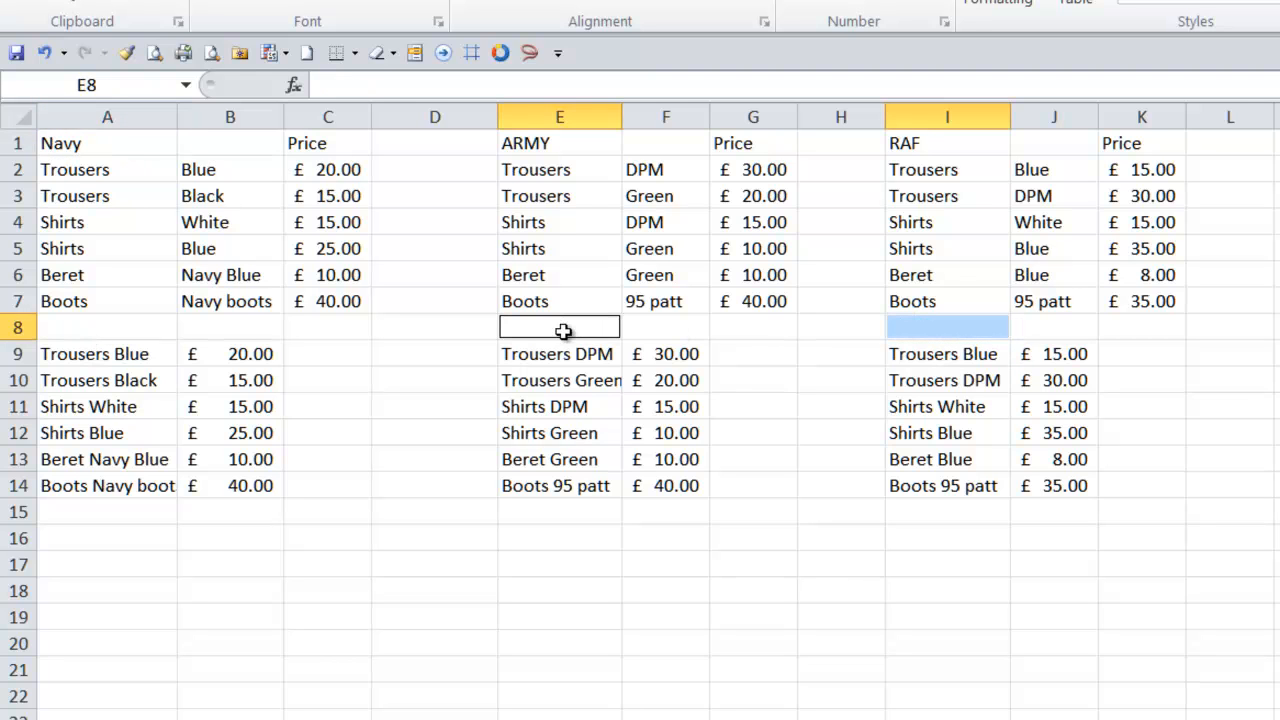
{"action": "left_click", "coordinate": [88, 328], "text": "ctrl"}
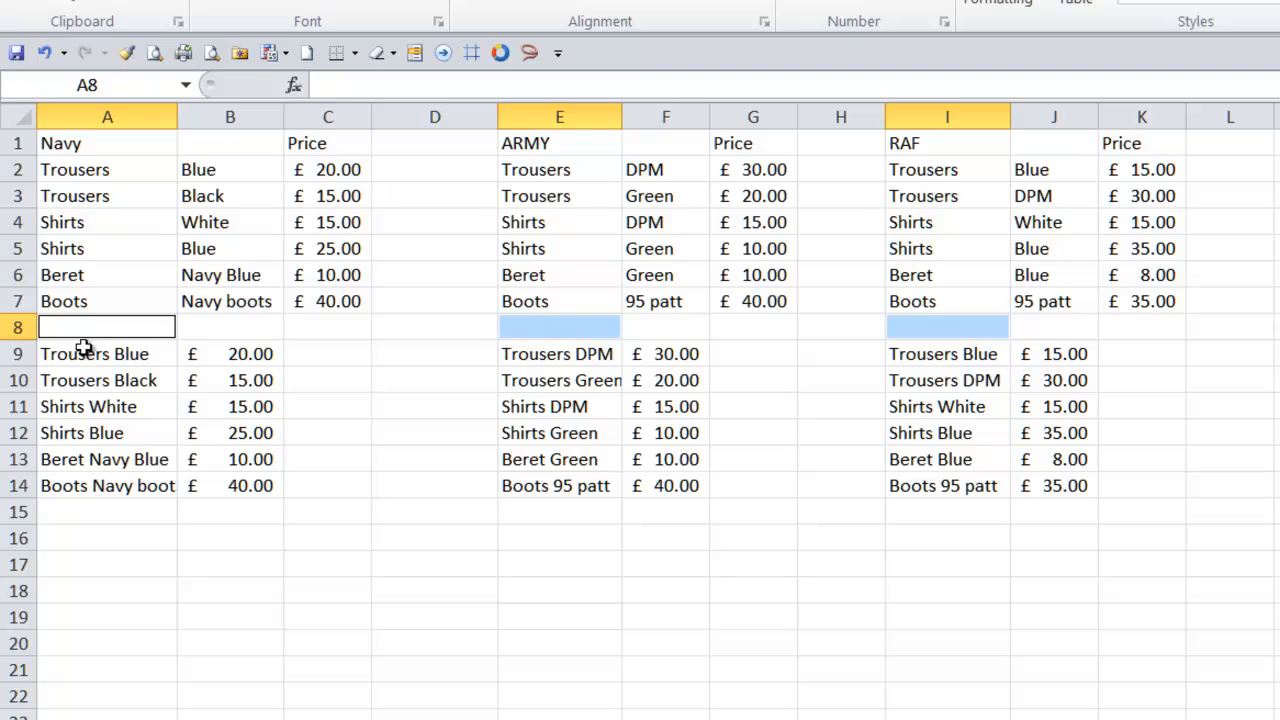
{"action": "type", "text": "="}
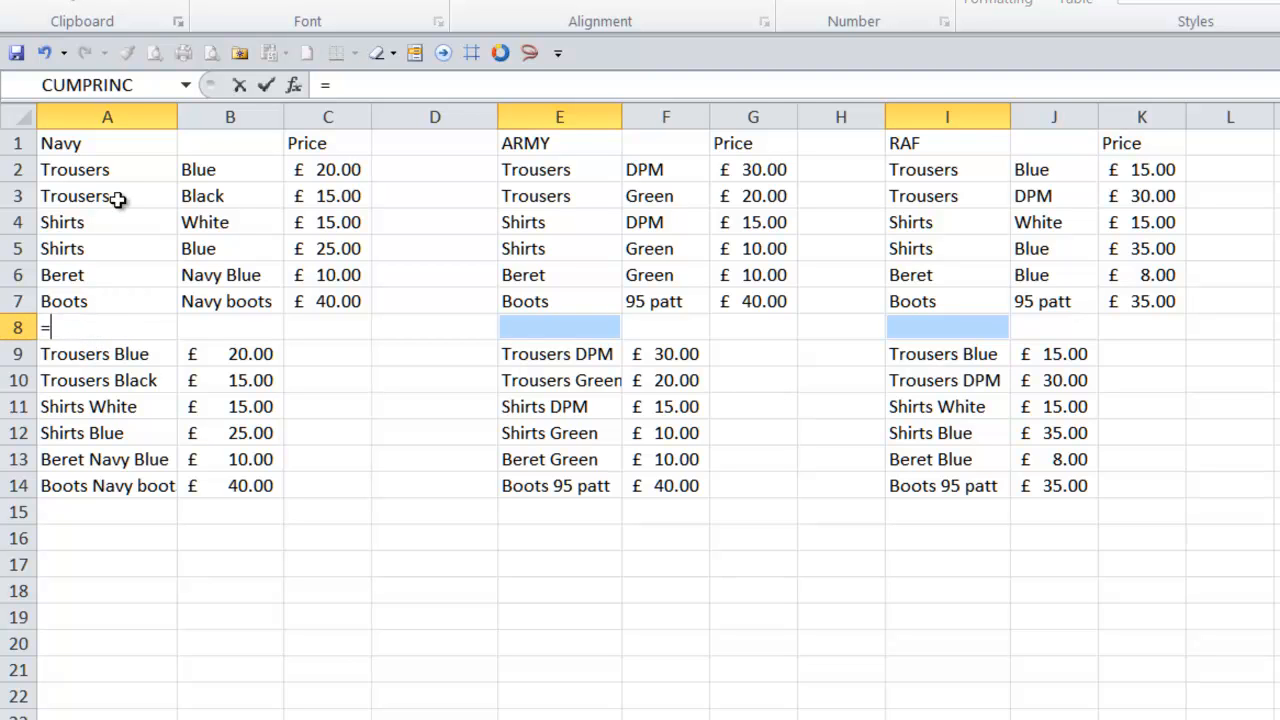
{"action": "left_click", "coordinate": [72, 143]}
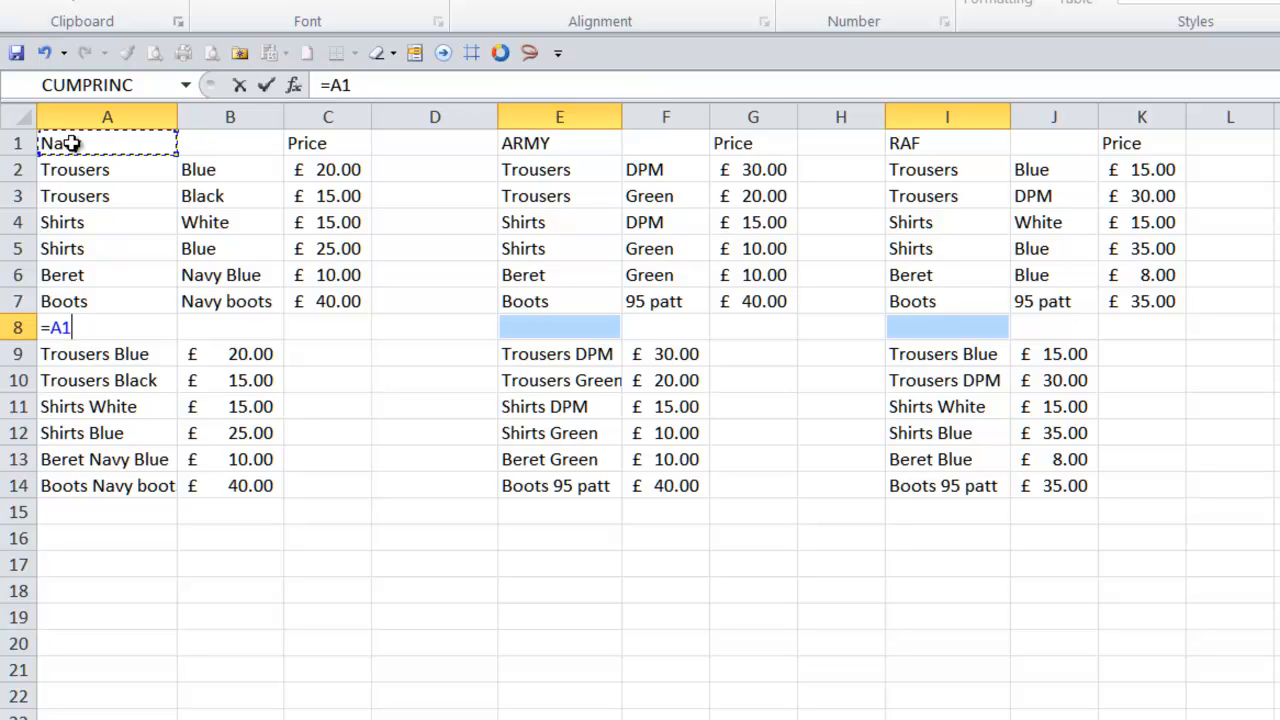
{"action": "key", "text": "ctrl+Return"}
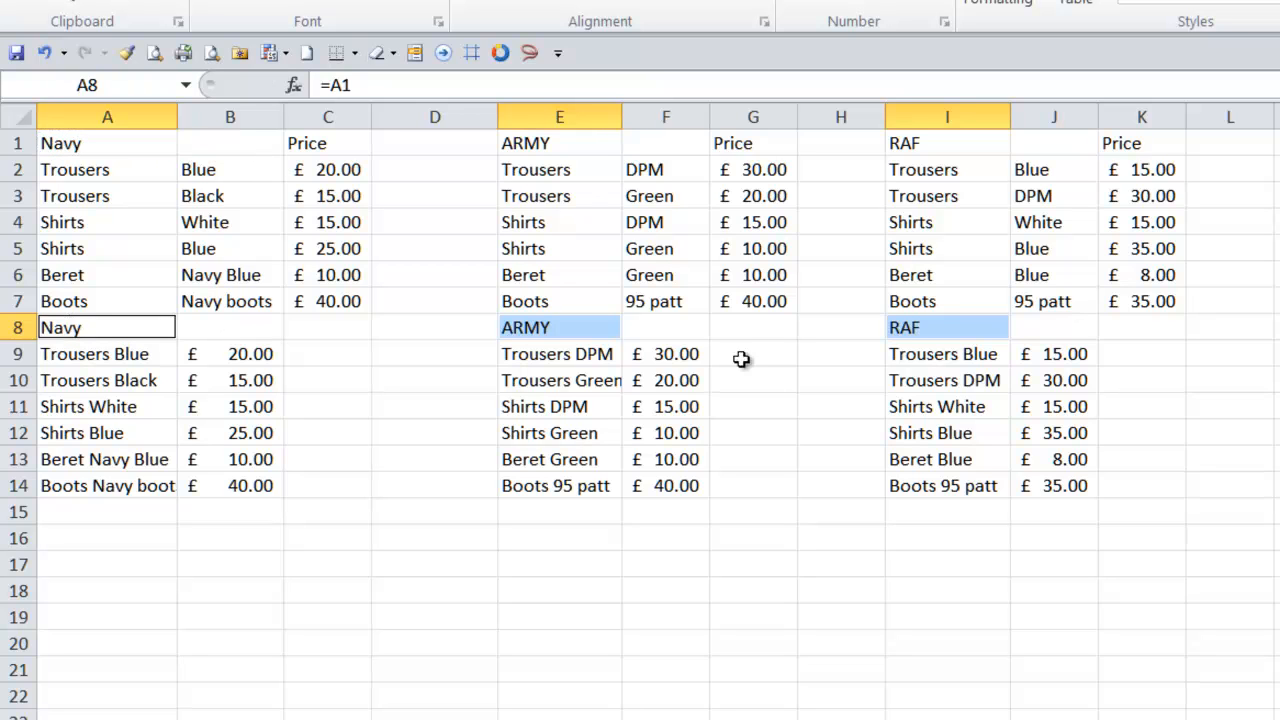
- Fill B8, F8 and J8 at once with =C1 to add Price headings above the combined prices
{"action": "left_click", "coordinate": [1085, 330]}
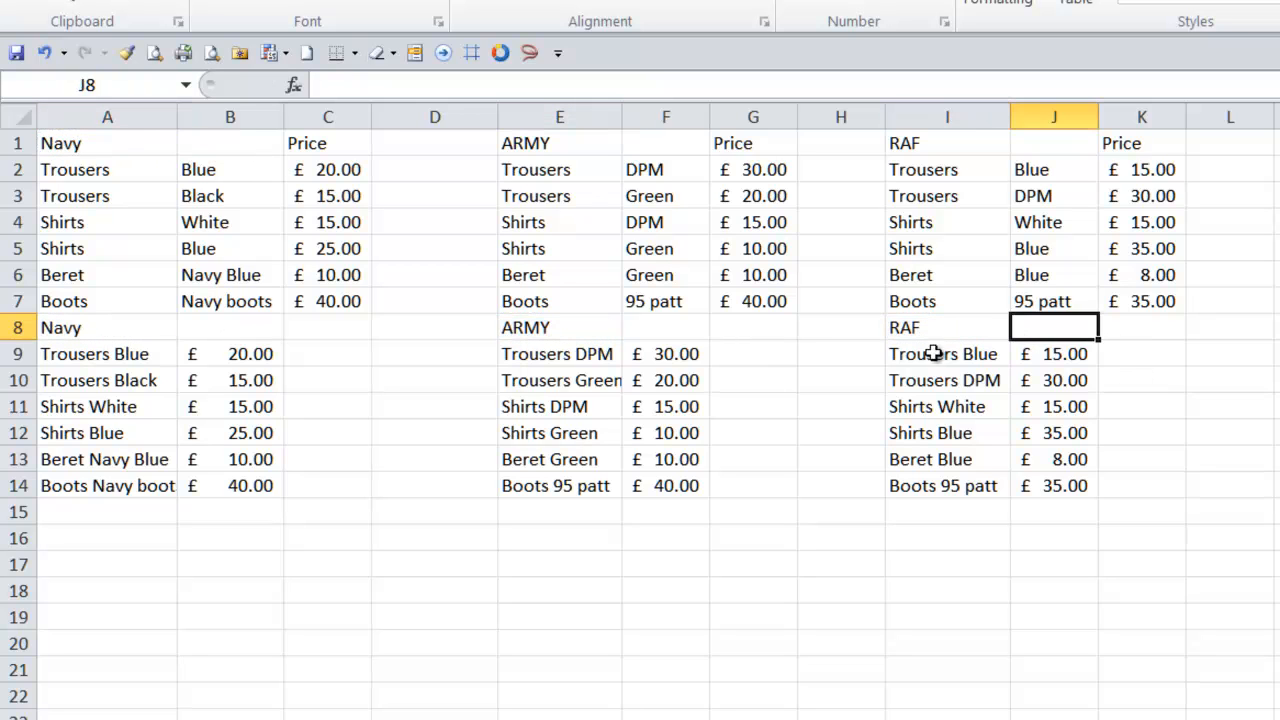
{"action": "left_click", "coordinate": [680, 328], "text": "ctrl"}
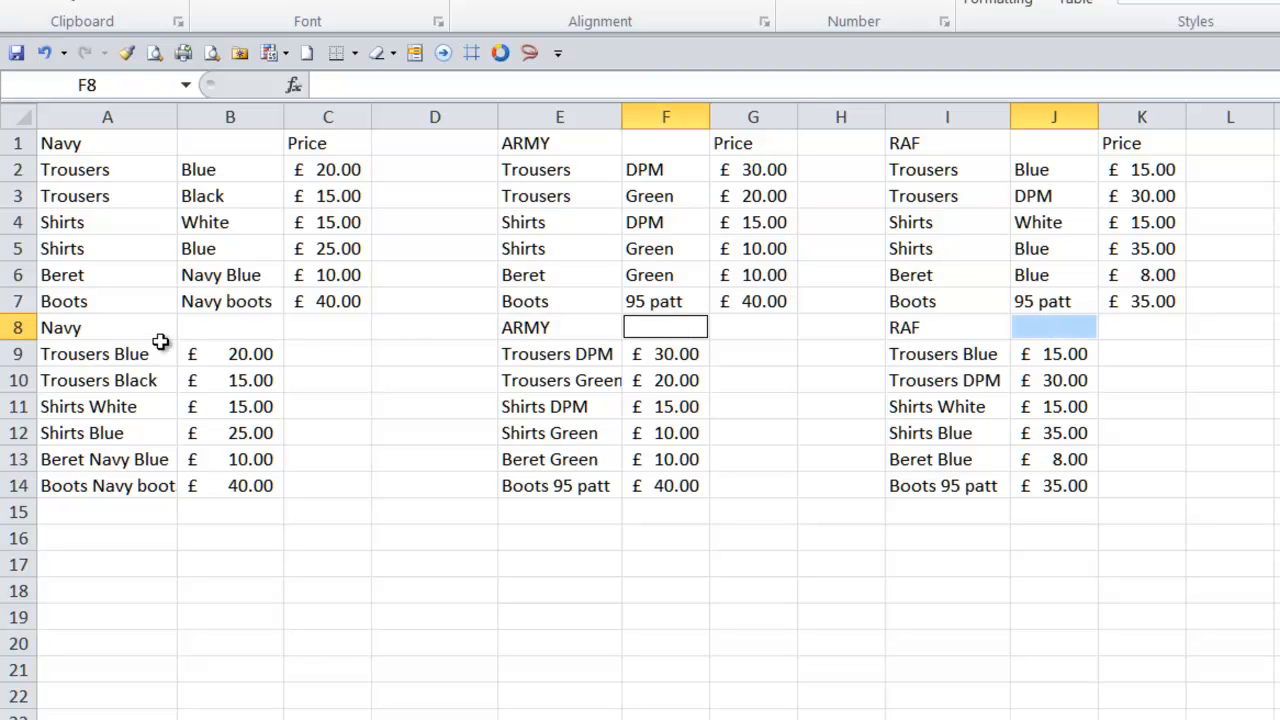
{"action": "left_click", "coordinate": [220, 333], "text": "ctrl"}
{"action": "type", "text": "="}
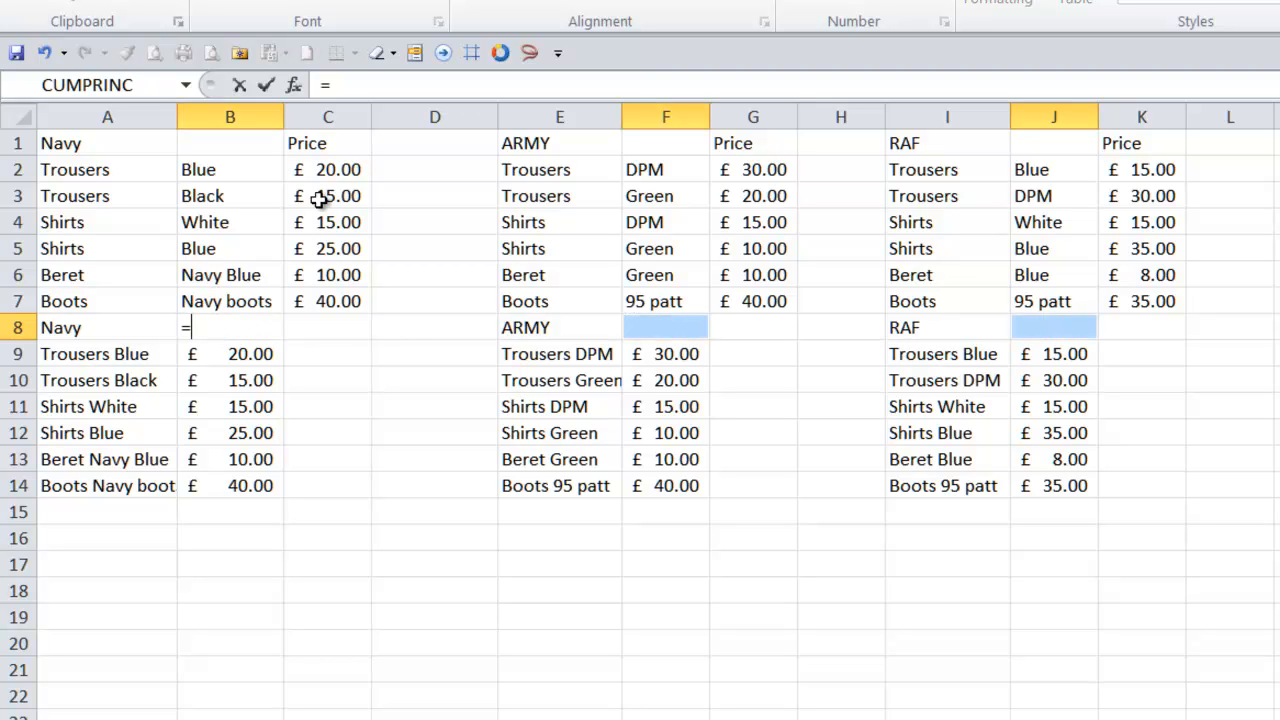
{"action": "left_click", "coordinate": [327, 143]}
{"action": "key", "text": "ctrl+Return"}
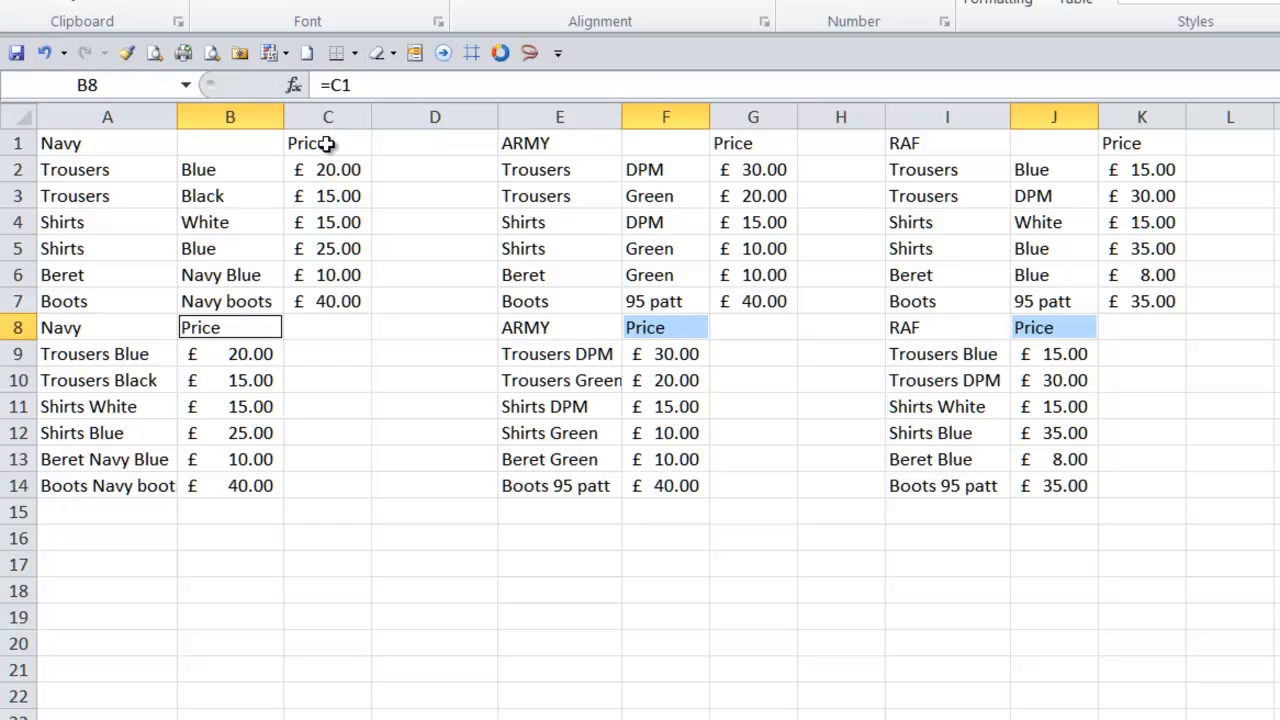
- Convert the block A8:J14 to values only
{"action": "left_click_drag", "start_coordinate": [51, 334], "coordinate": [1054, 477]}
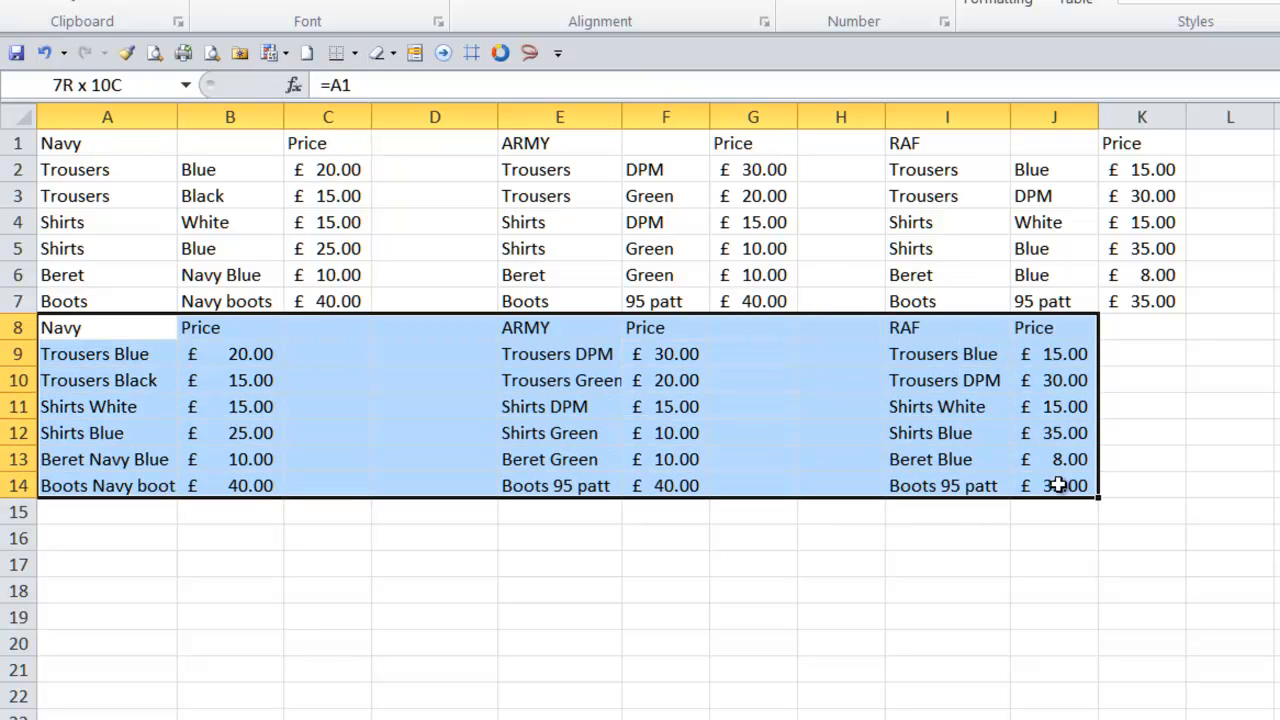
{"action": "left_click_drag", "start_coordinate": [1100, 437], "coordinate": [1074, 449]}
{"action": "left_click", "coordinate": [1110, 509]}
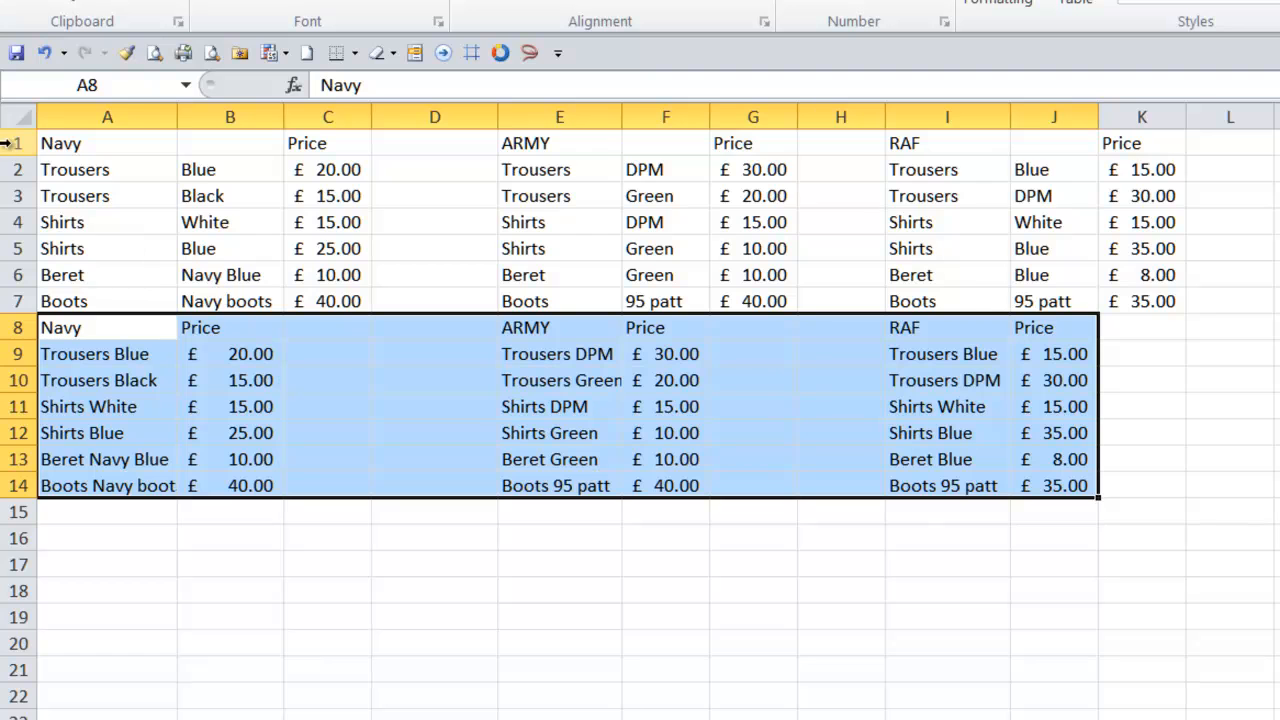
- Delete rows 1 to 7 holding the original separate item, colour and price tables
{"action": "left_click_drag", "start_coordinate": [14, 143], "coordinate": [16, 305]}
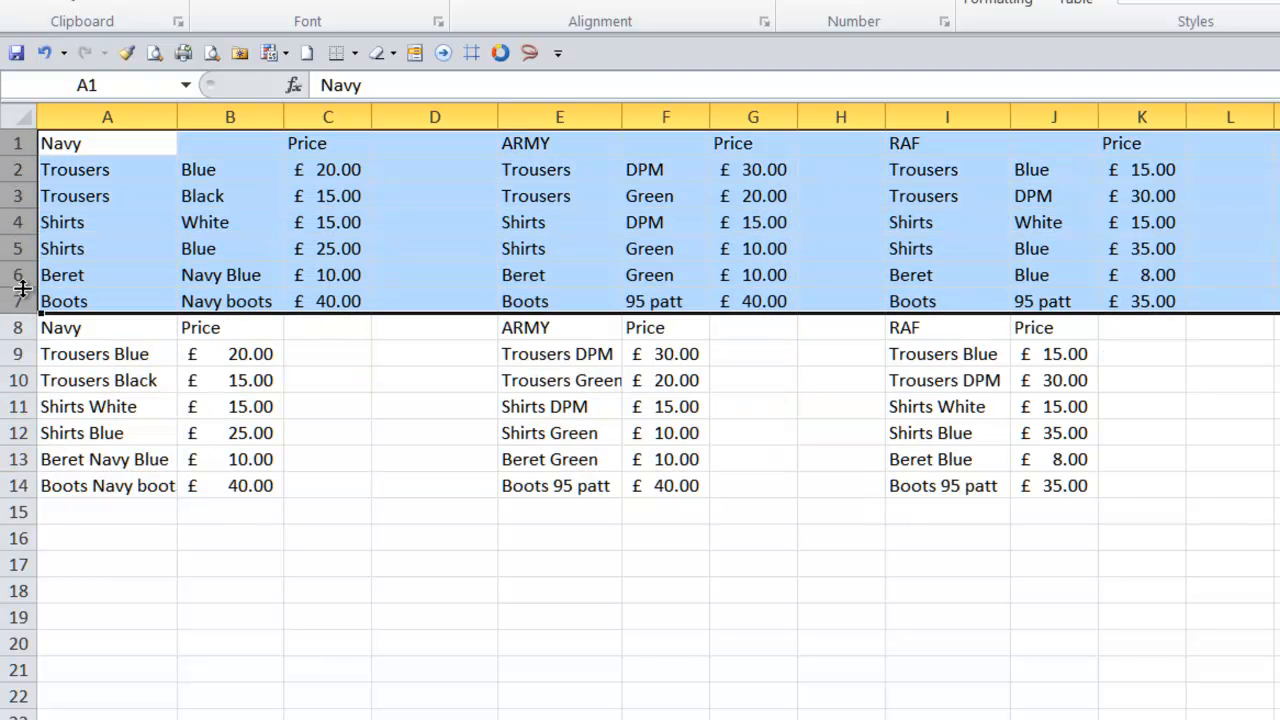
{"action": "right_click", "coordinate": [21, 289]}
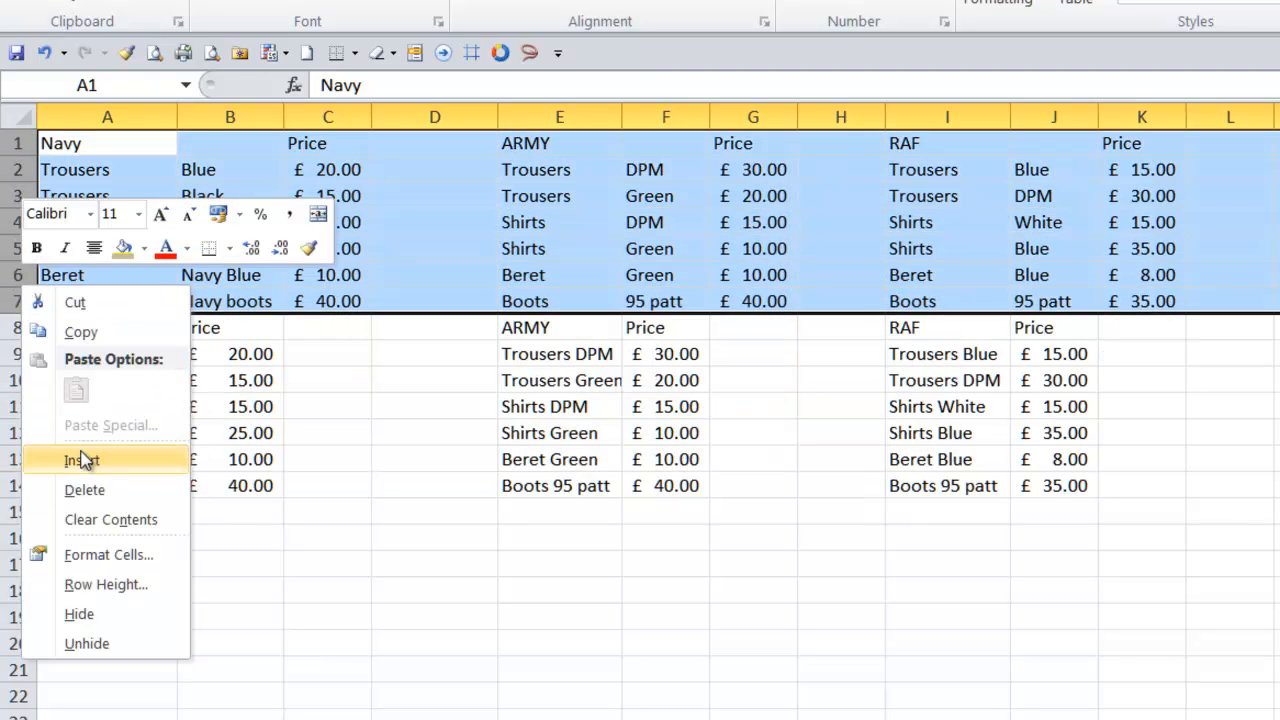
{"action": "left_click", "coordinate": [84, 490]}
{"action": "left_click", "coordinate": [297, 543]}
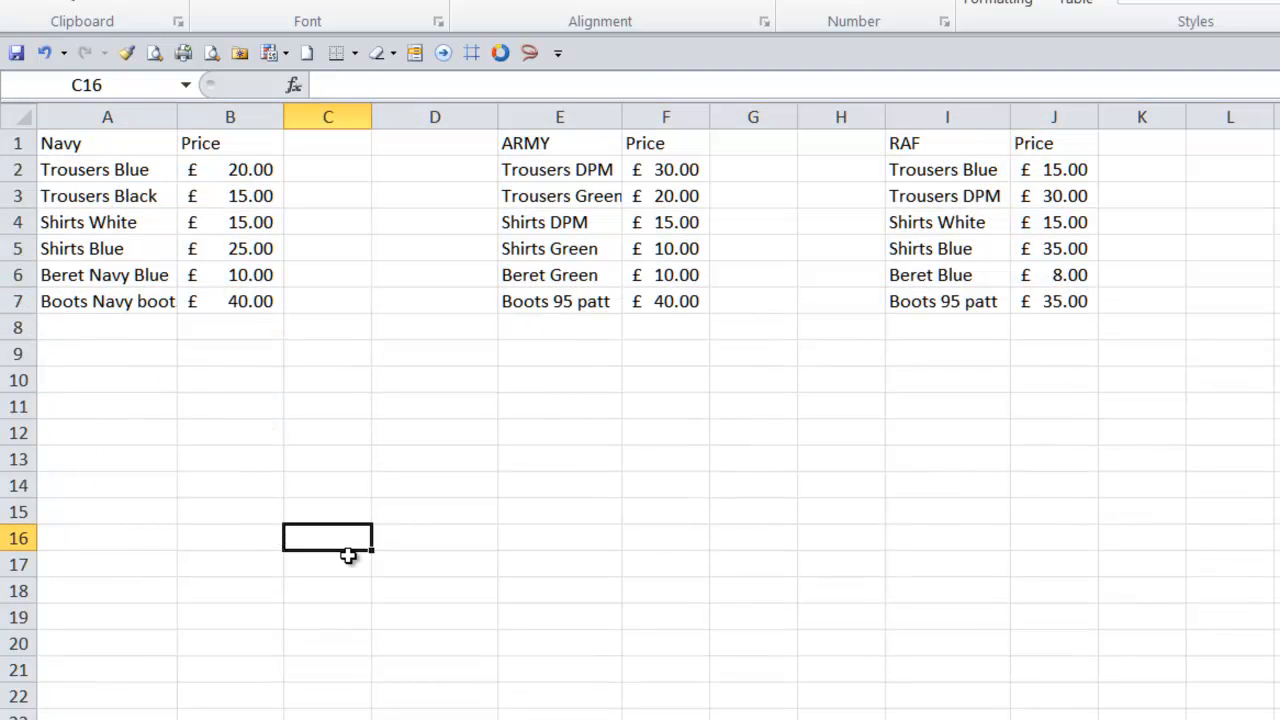
- Move the ARMY list with its prices under the Navy list into A8:B14
{"action": "left_click_drag", "start_coordinate": [533, 143], "coordinate": [68, 482]}
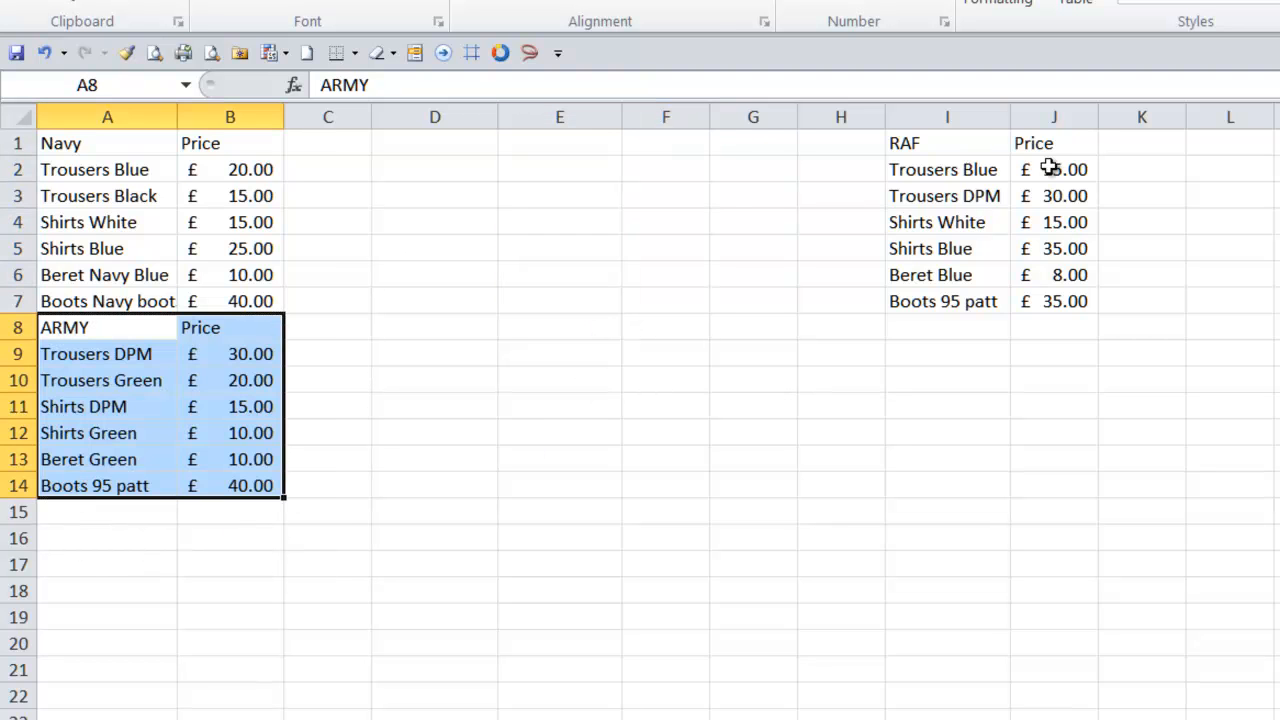
- Move the RAF list with its prices below the ARMY list into A15:B21
{"action": "left_click_drag", "start_coordinate": [911, 143], "coordinate": [1011, 294]}
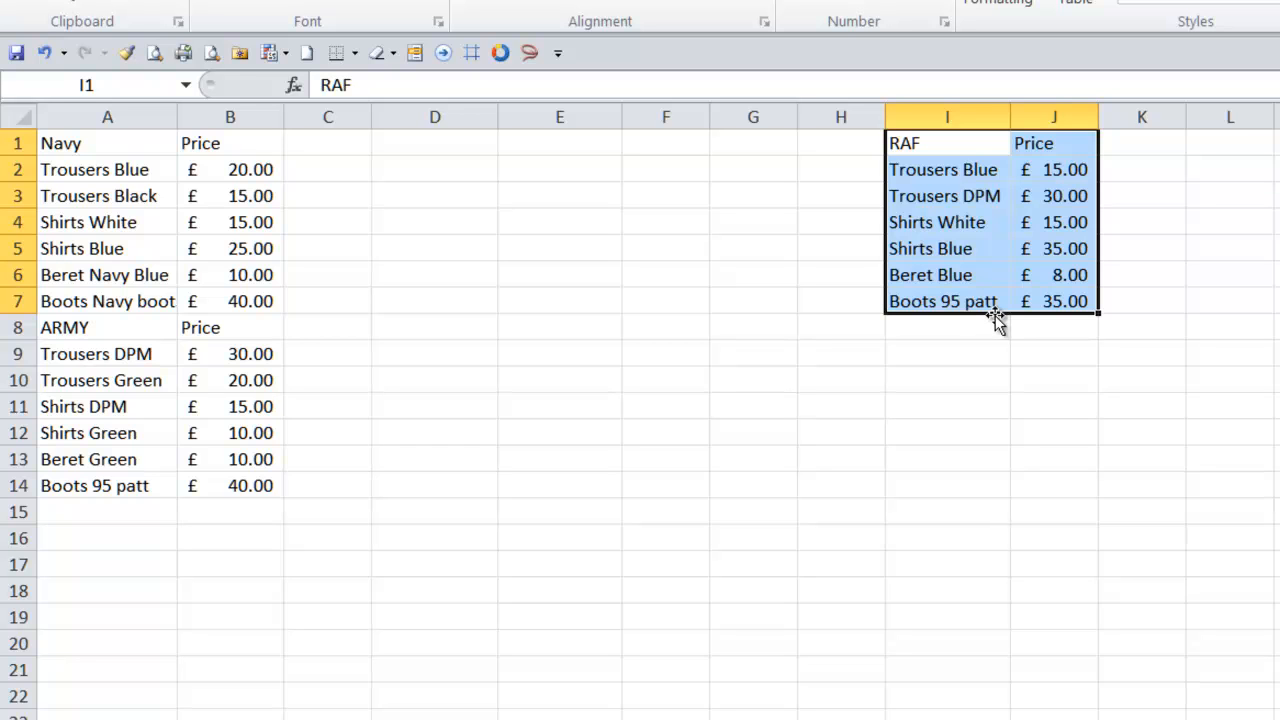
{"action": "left_click_drag", "start_coordinate": [996, 316], "coordinate": [136, 676]}
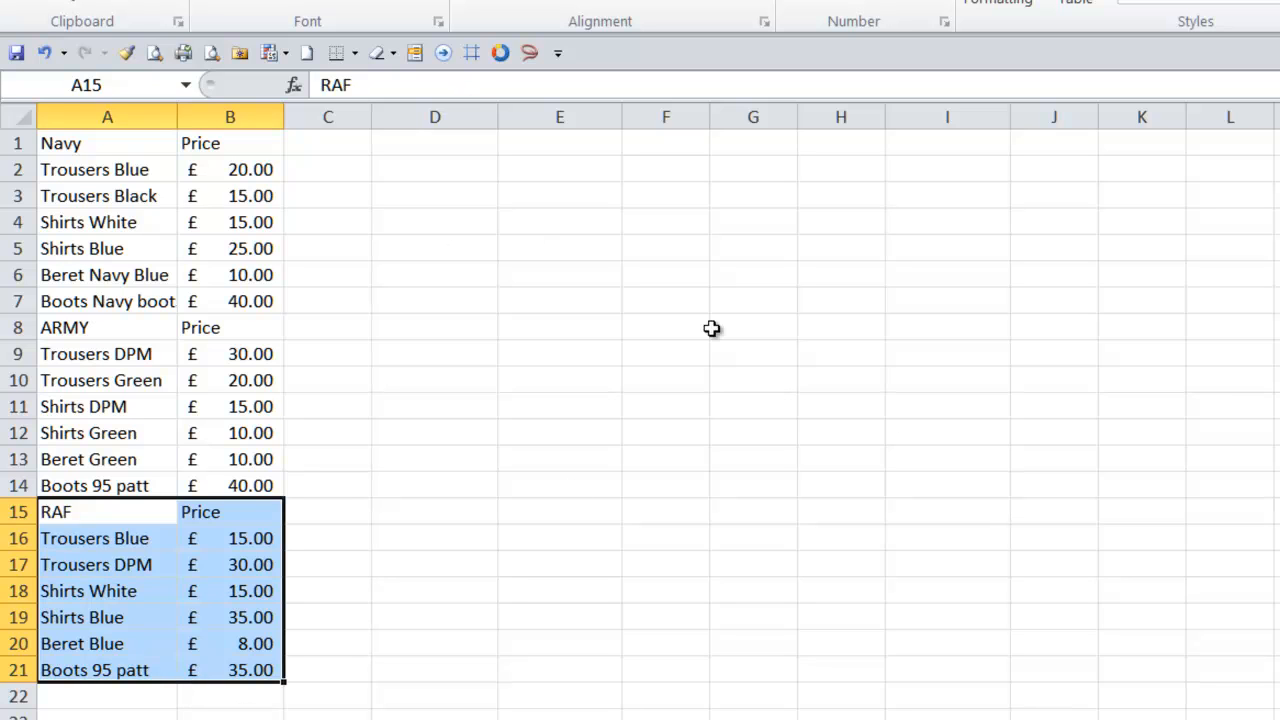
- Select D1 and widen column D
{"action": "left_click", "coordinate": [436, 150]}
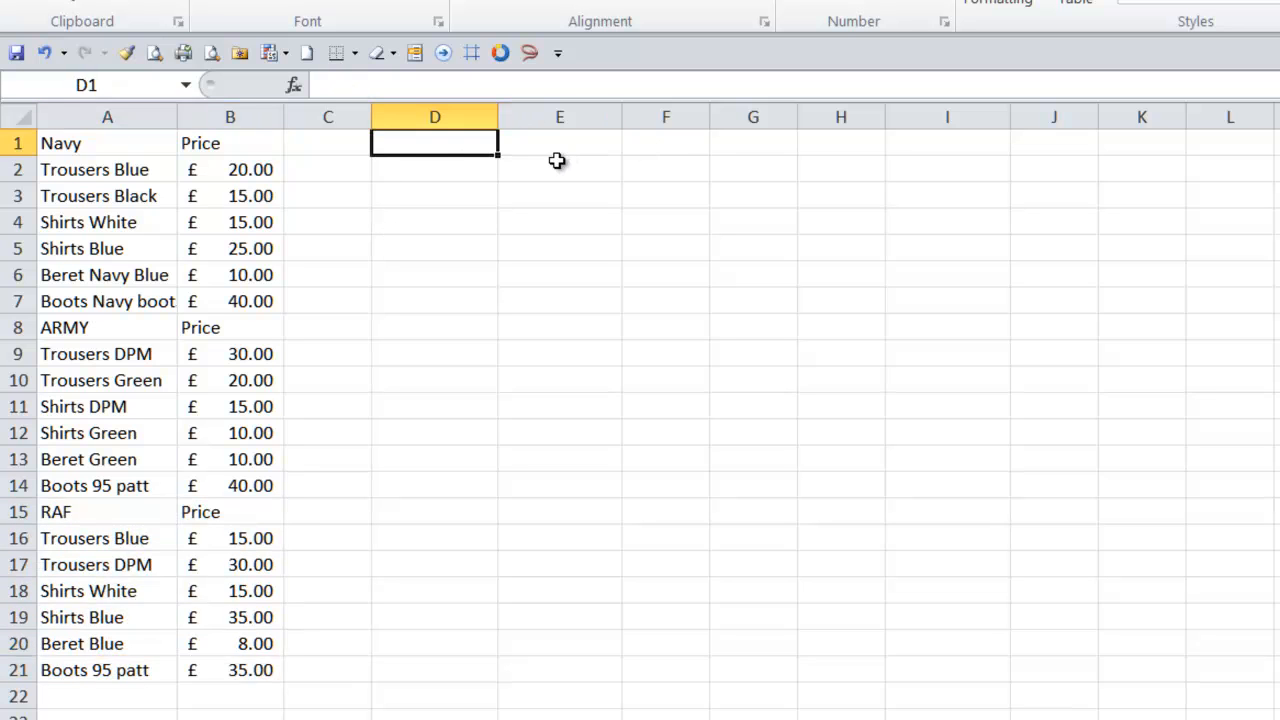
{"action": "left_click_drag", "start_coordinate": [500, 116], "coordinate": [554, 116]}
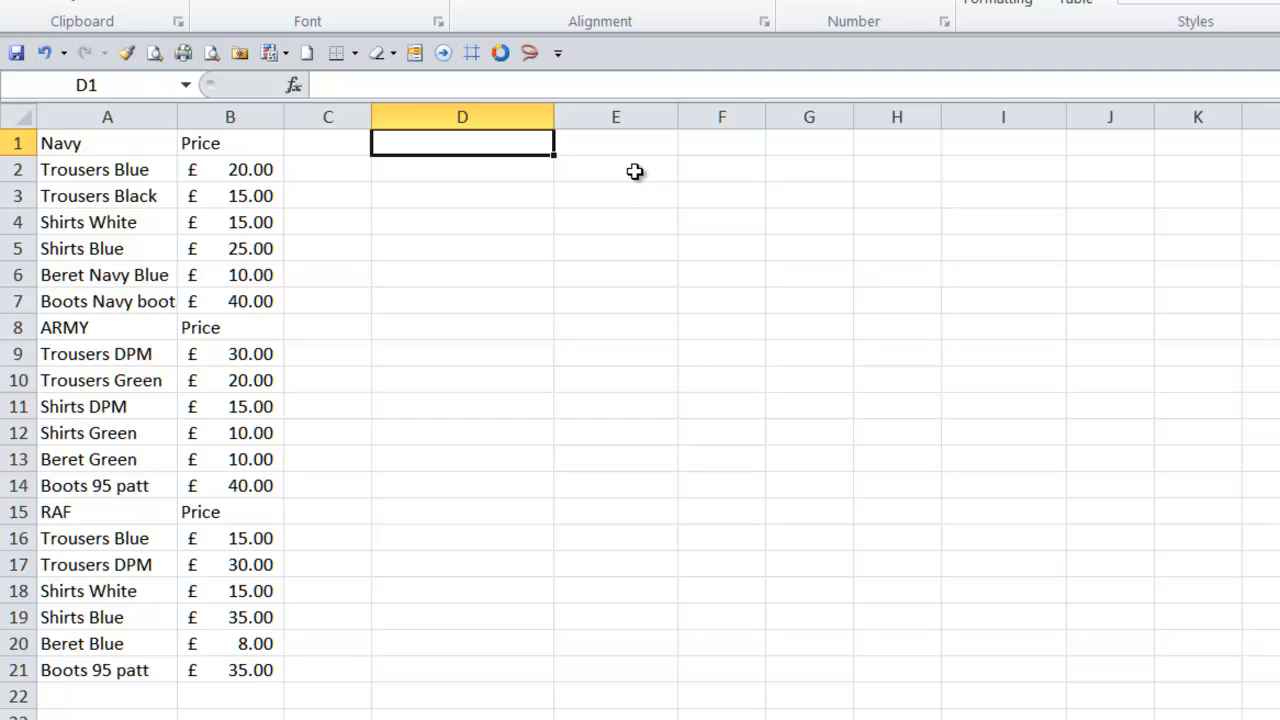
{"action": "key", "text": "alt"}
{"action": "key", "text": "d"}
{"action": "key", "text": "l"}
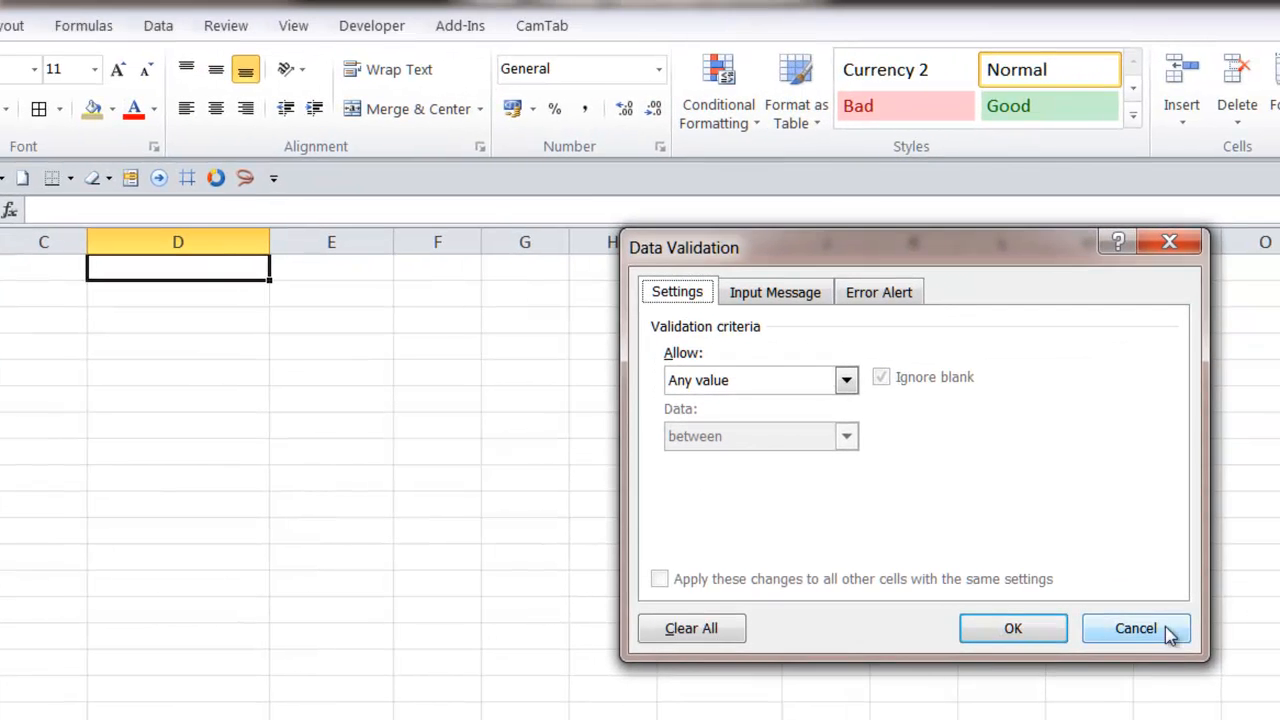
{"action": "left_click", "coordinate": [1166, 628]}
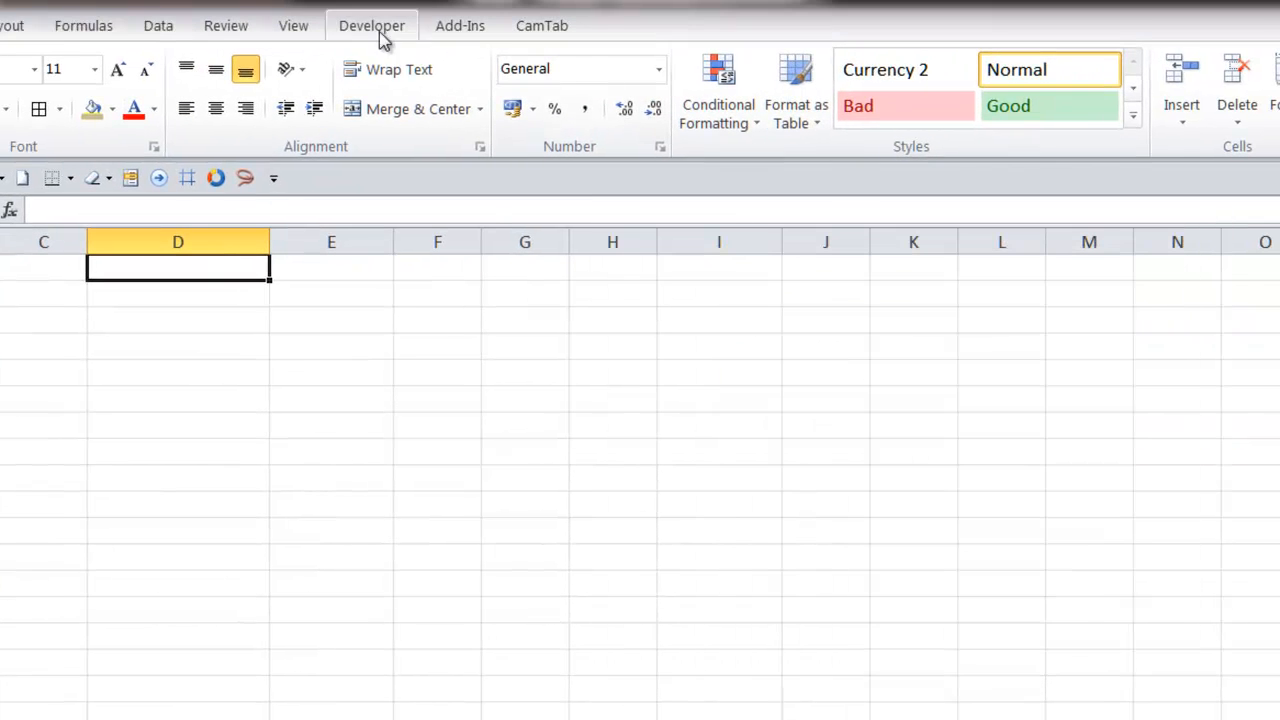
{"action": "left_click", "coordinate": [160, 36]}
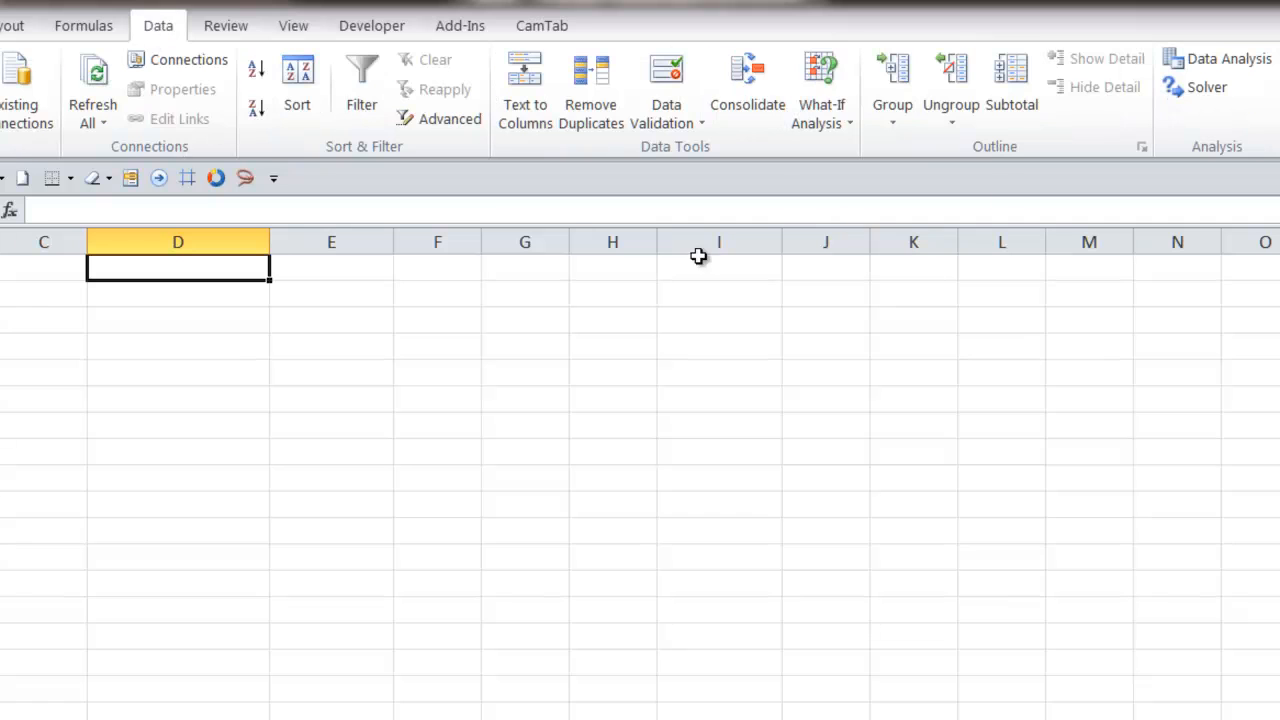
{"action": "left_click", "coordinate": [701, 126]}
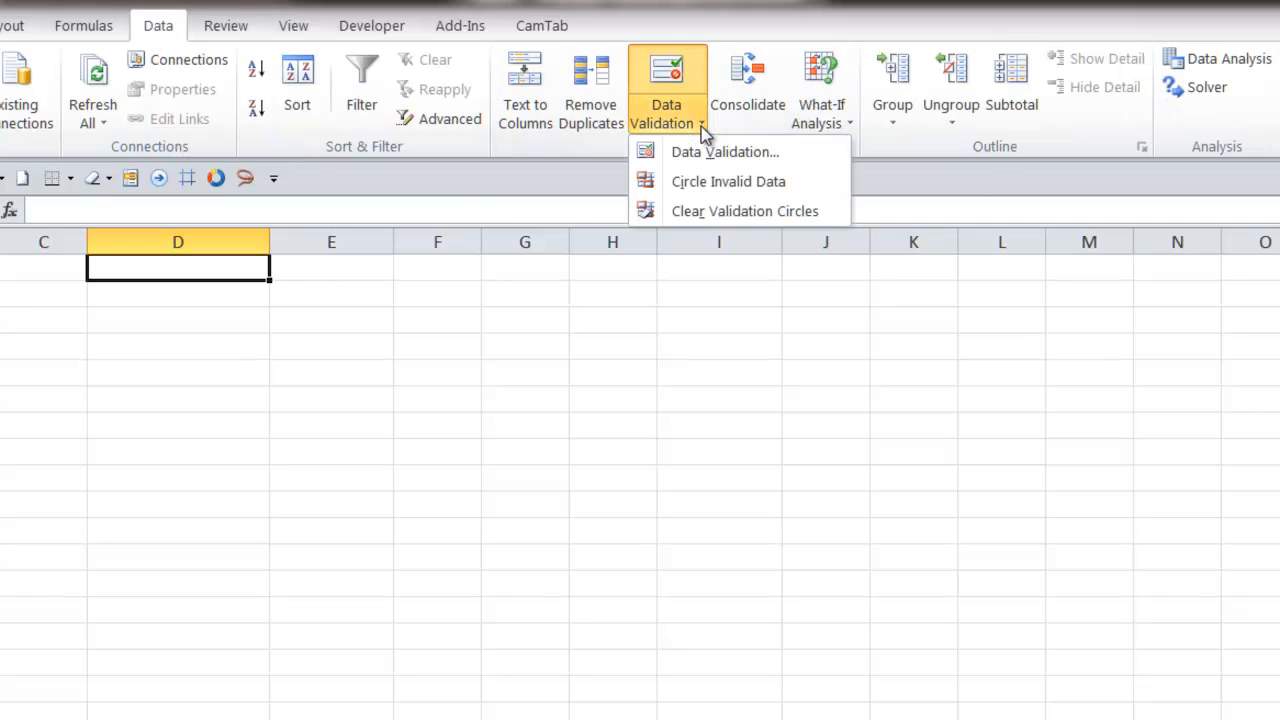
{"action": "left_click", "coordinate": [746, 466]}
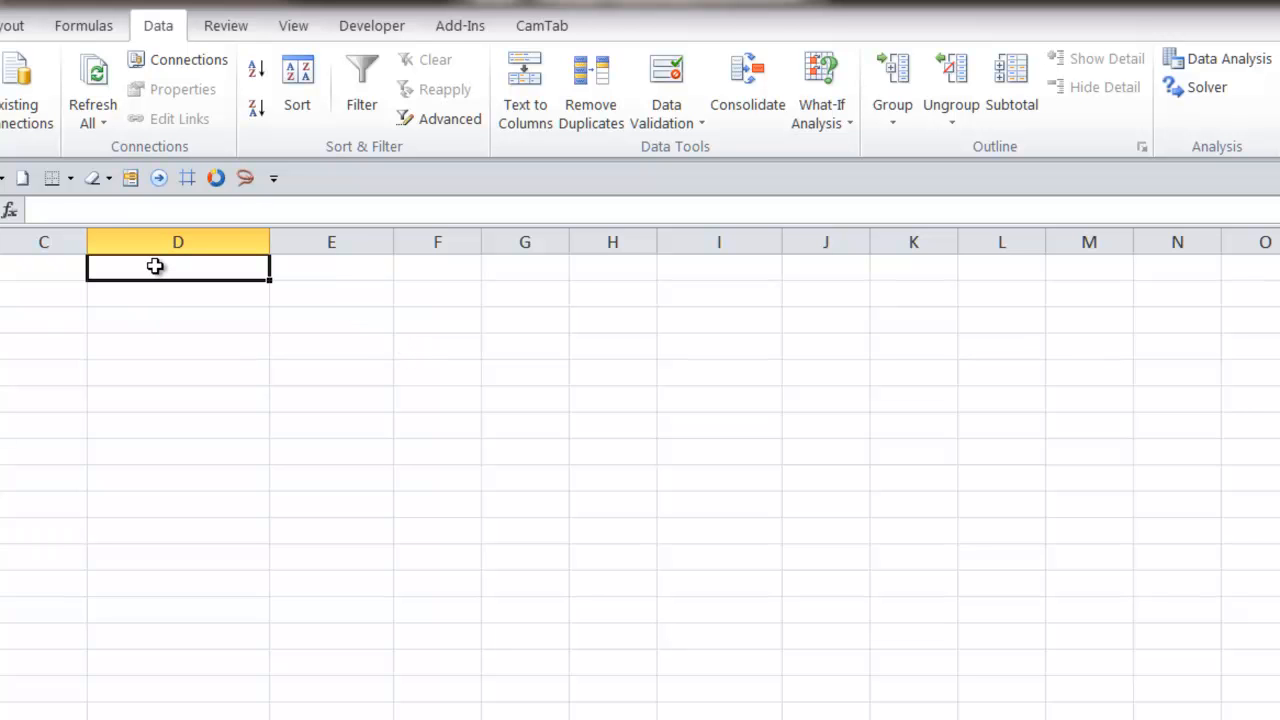
- Apply list data validation to D1 with the source Navy,ARMY,RAF
{"action": "key", "text": "alt+d"}
{"action": "key", "text": "l"}
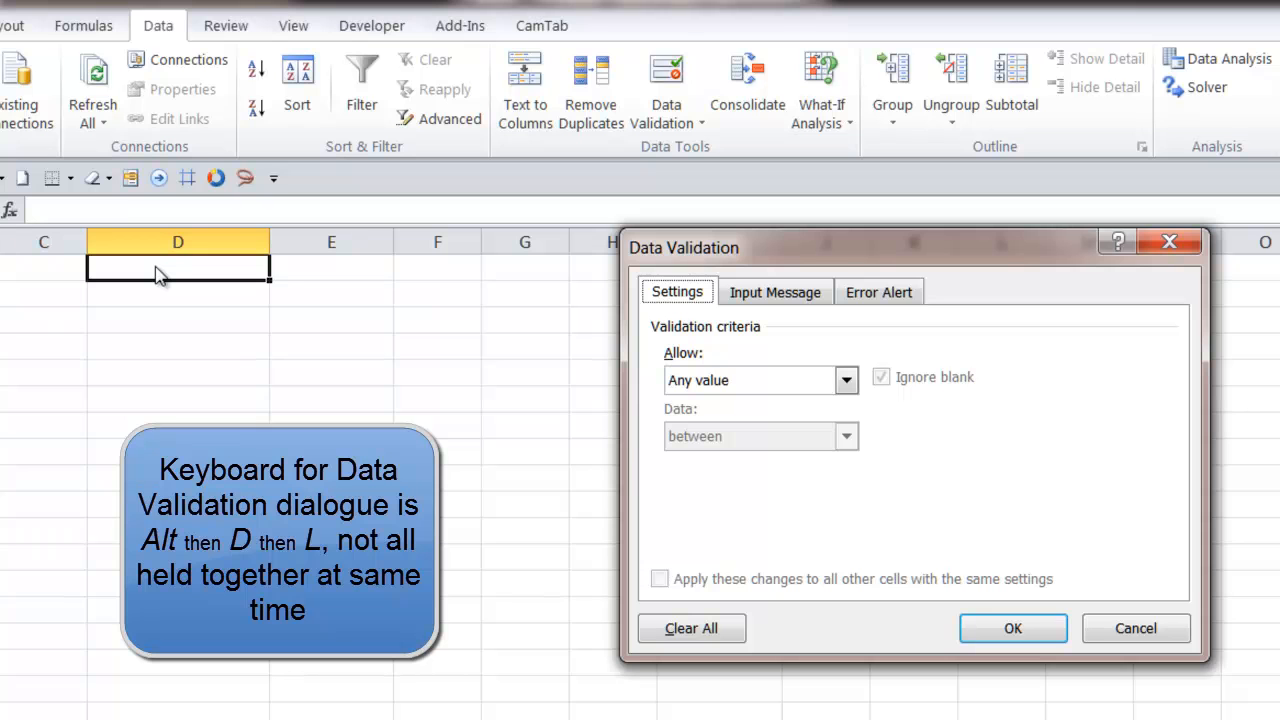
{"action": "key", "text": "Tab"}
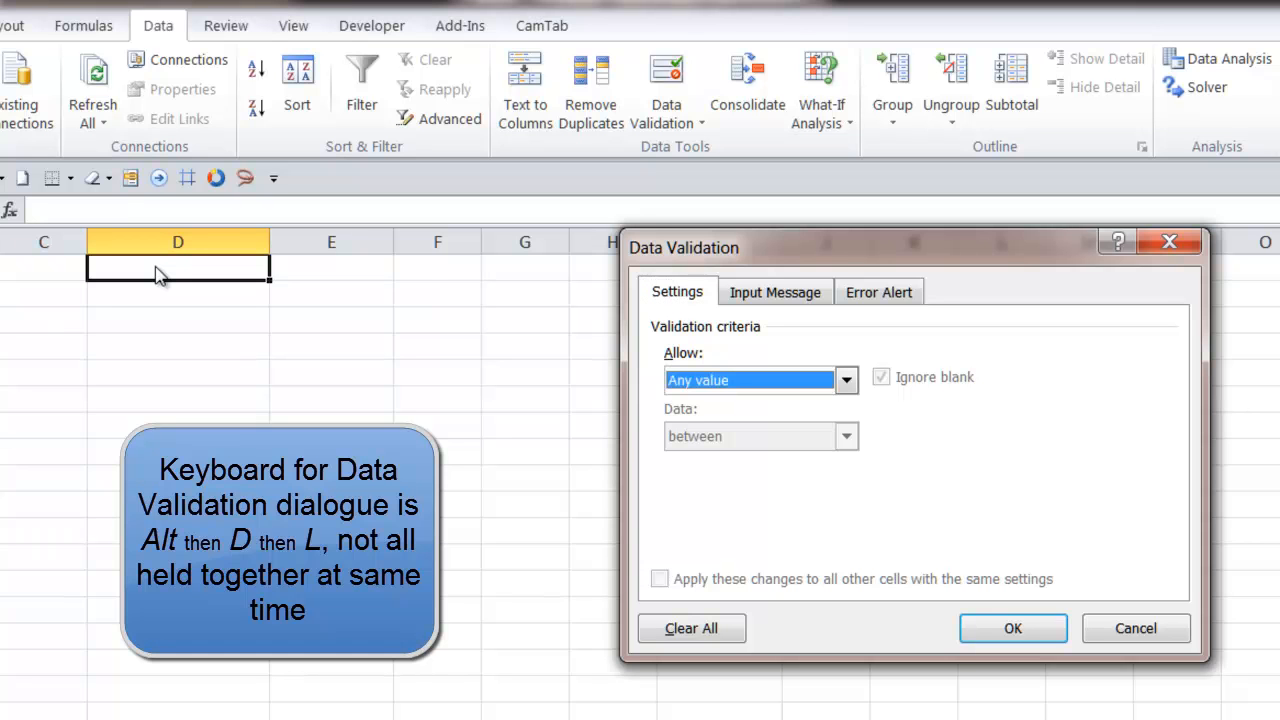
{"action": "key", "text": "alt+Down"}
{"action": "key", "text": "Down"}
{"action": "key", "text": "Down"}
{"action": "key", "text": "Down"}
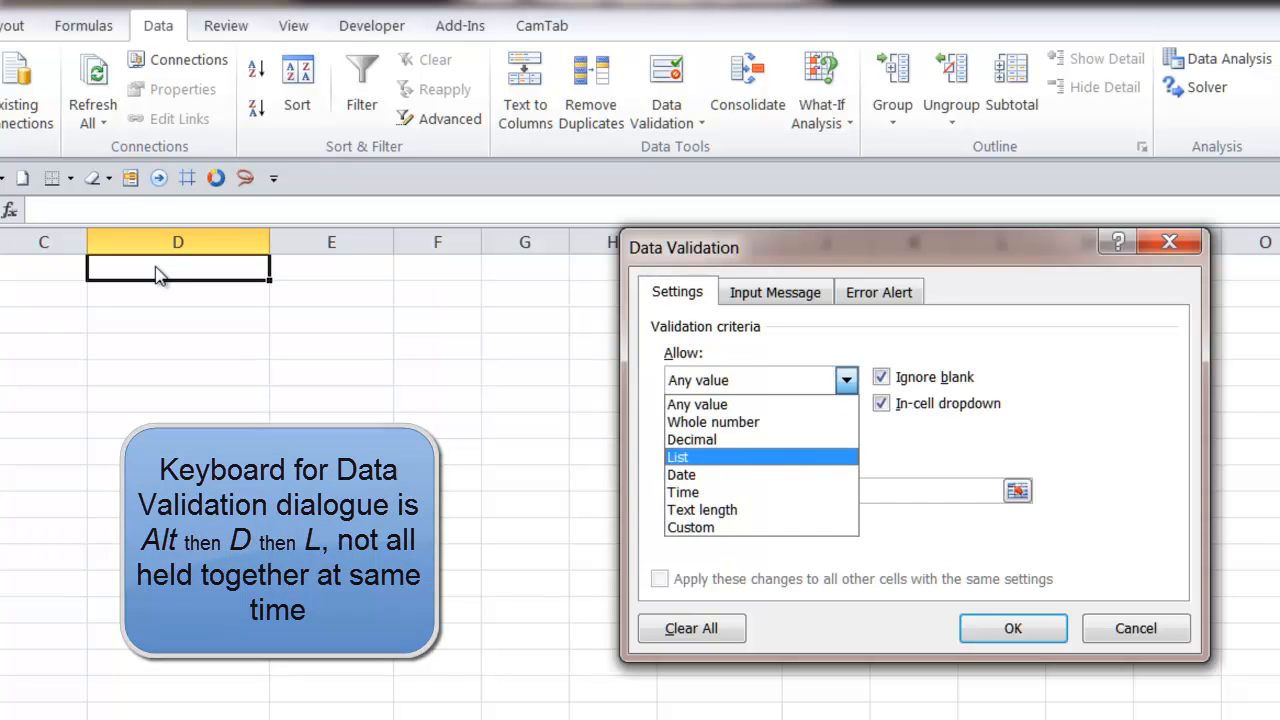
{"action": "key", "text": "Return"}
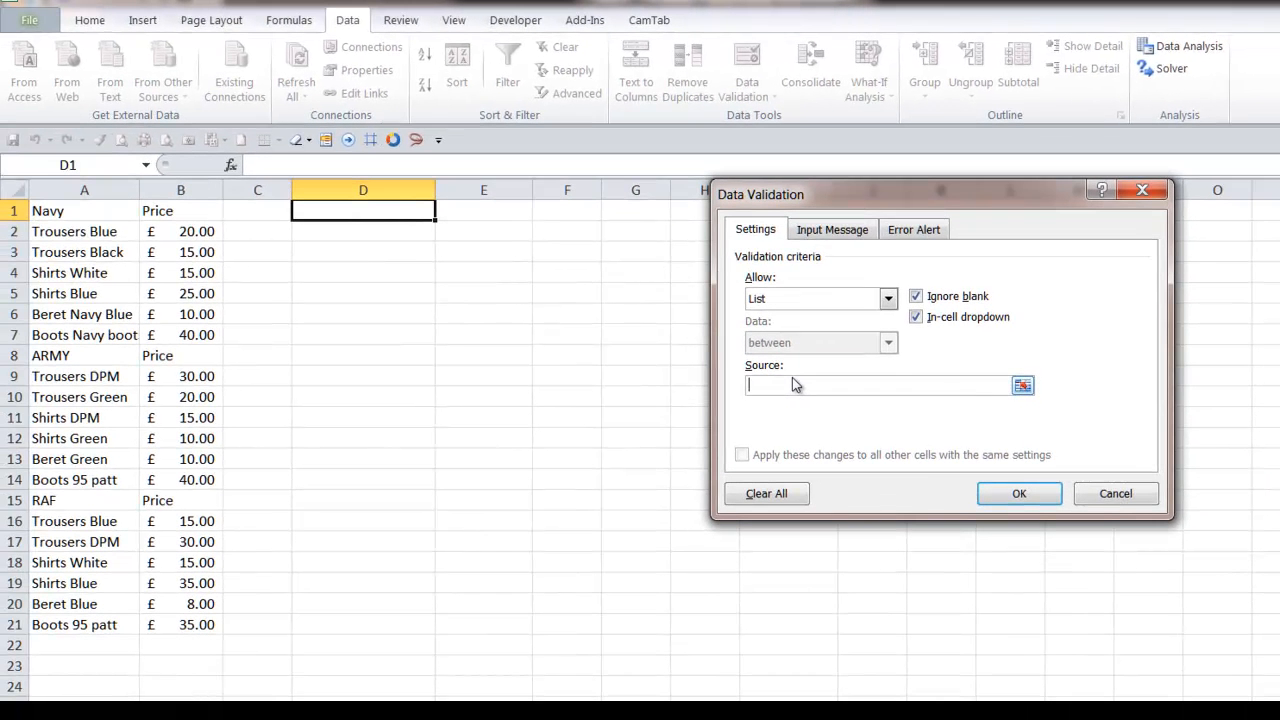
{"action": "type", "text": "avy,"}
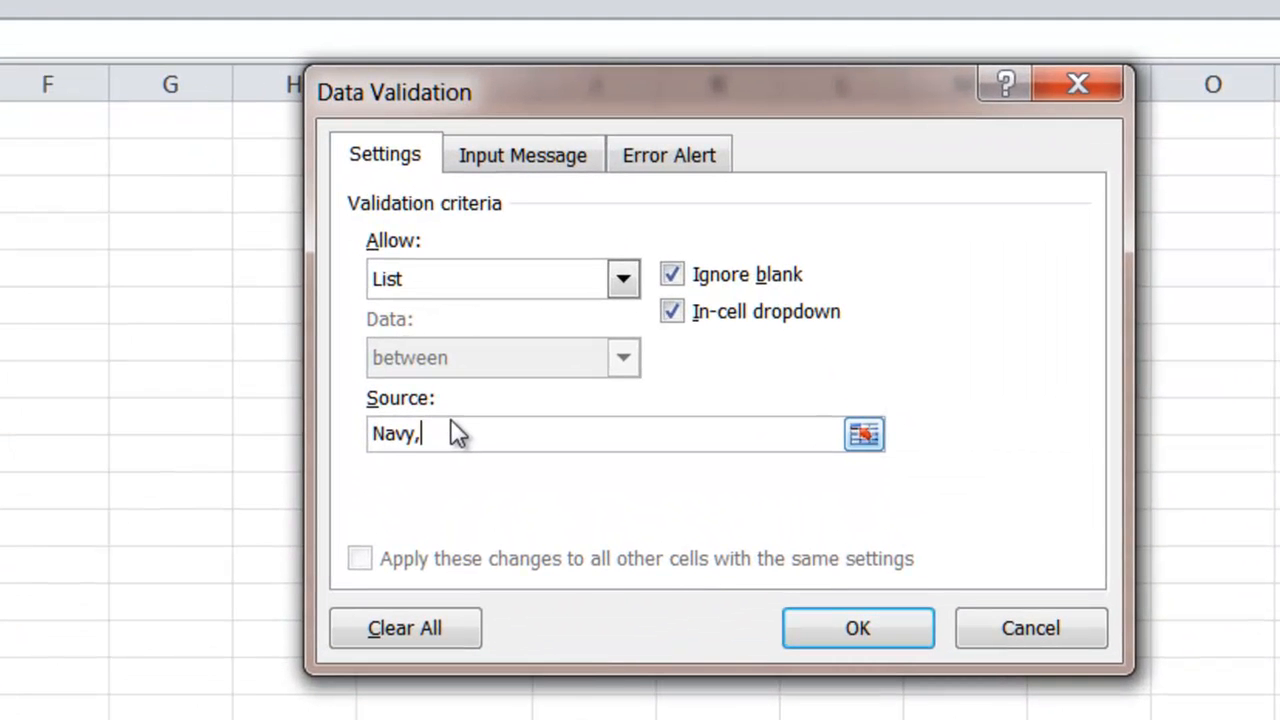
{"action": "type", "text": "ARMY,RAF"}
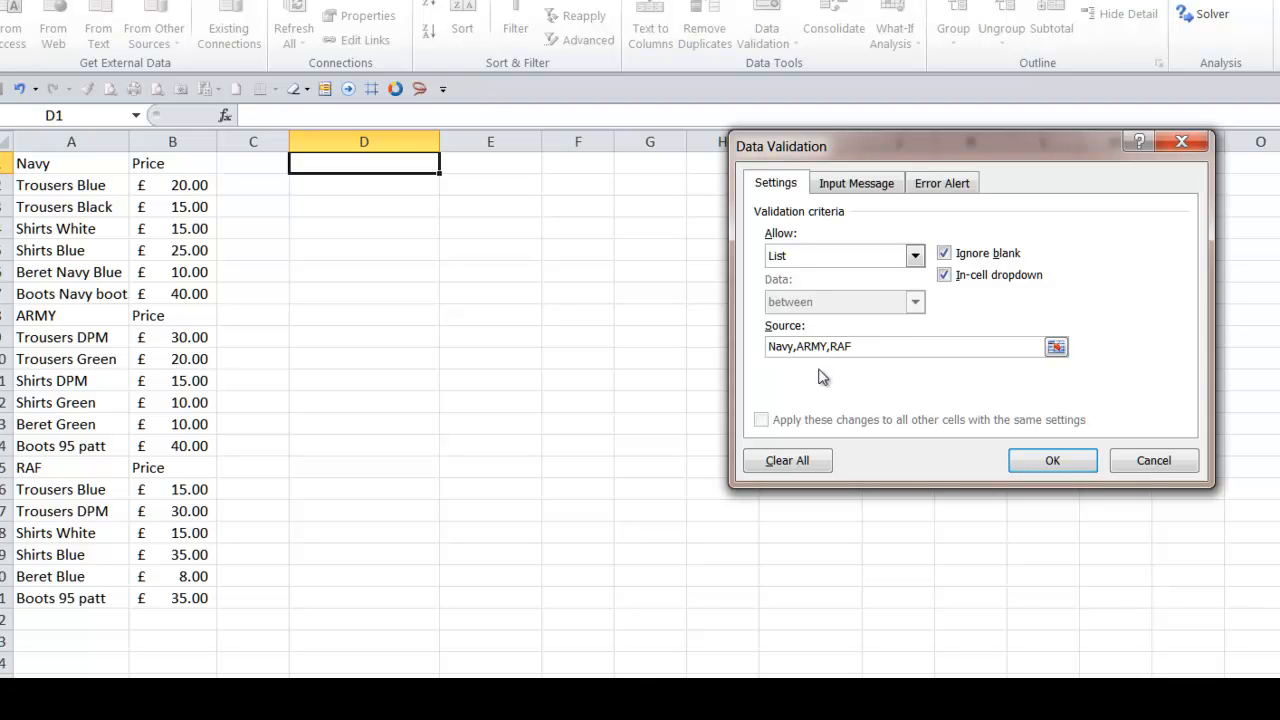
{"action": "left_click", "coordinate": [1055, 460]}
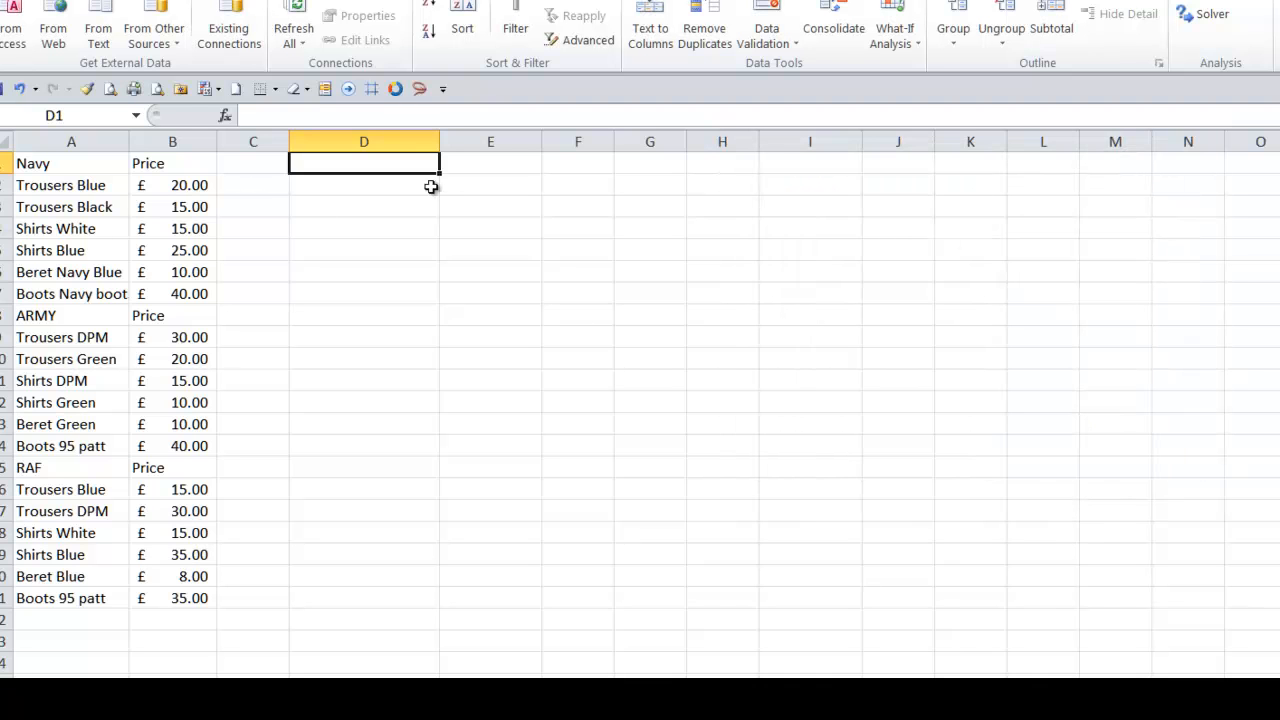
- Test the D1 drop-down by choosing ARMY and then Navy
{"action": "left_click", "coordinate": [445, 165]}
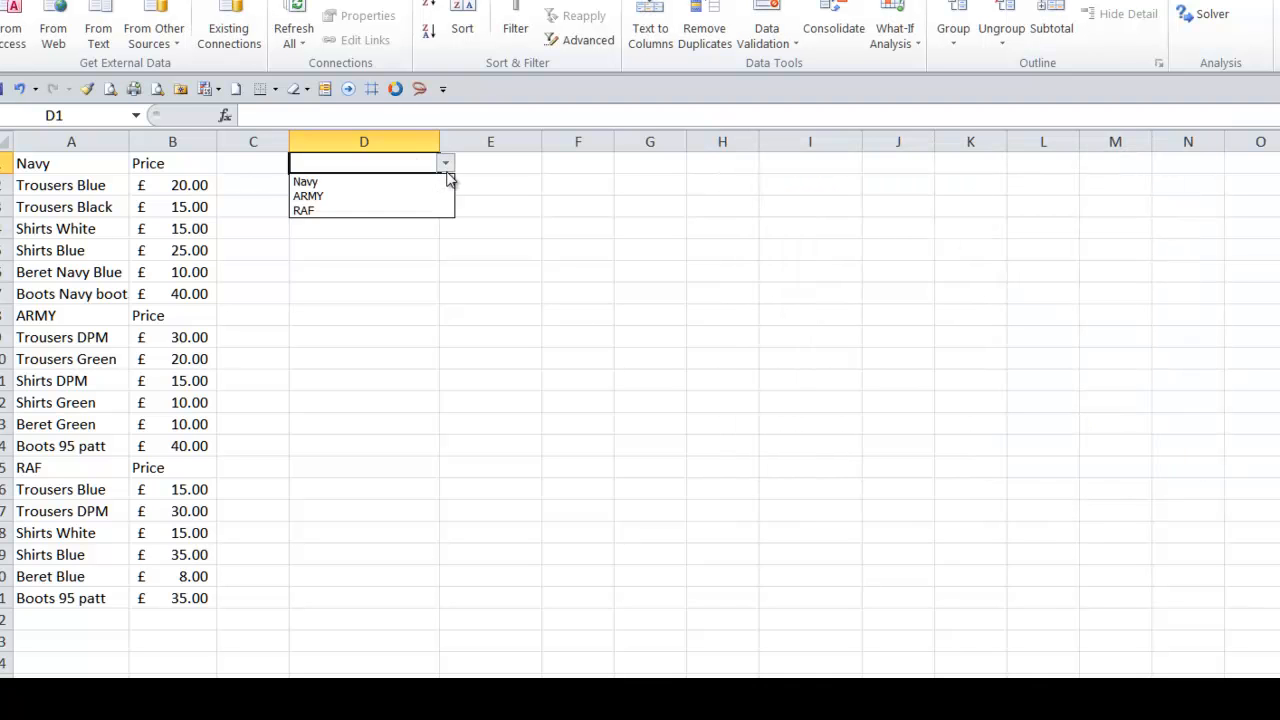
{"action": "left_click", "coordinate": [430, 198]}
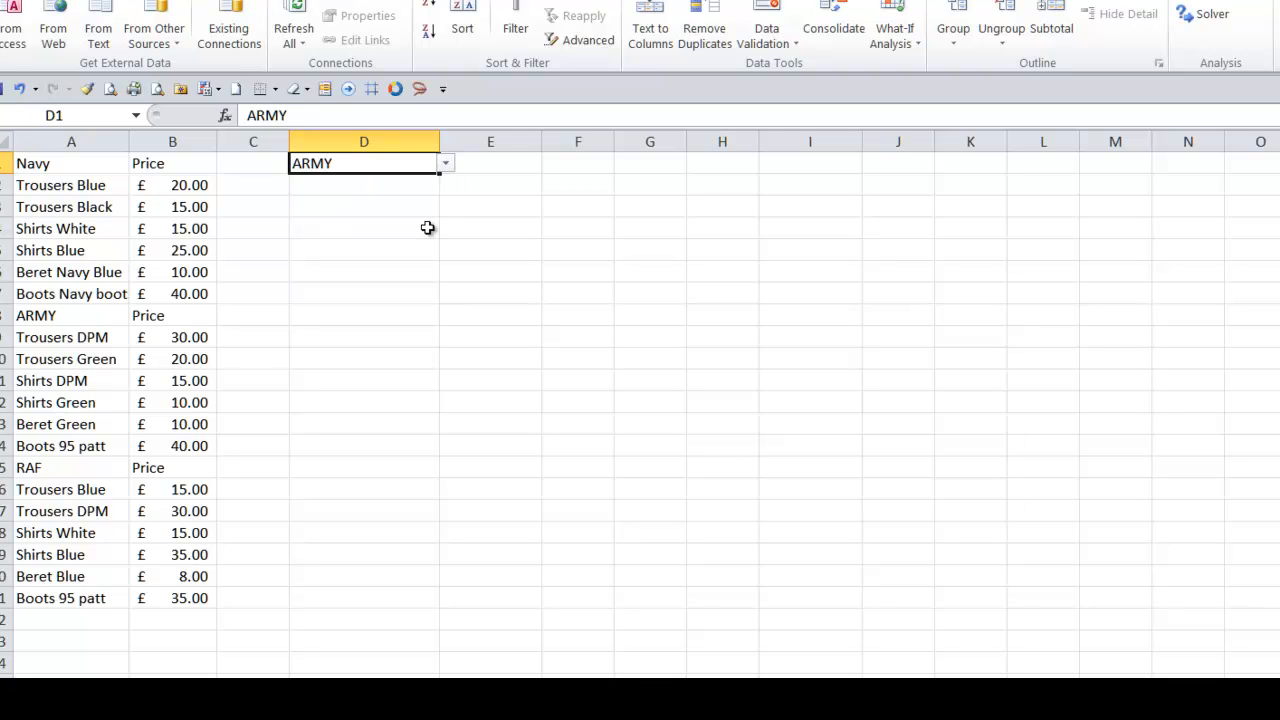
{"action": "left_click", "coordinate": [446, 165]}
{"action": "left_click", "coordinate": [417, 182]}
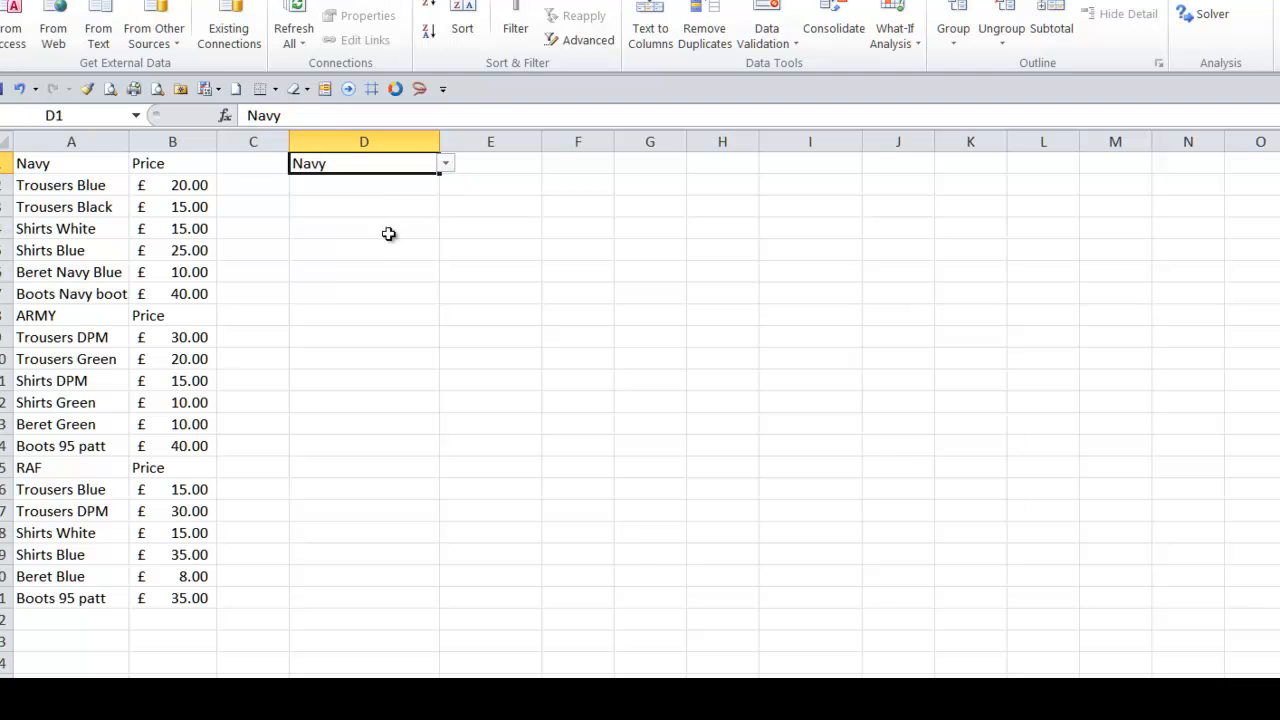
- Move the whole A1:B21 table down one row so it starts at A2
{"action": "left_click_drag", "start_coordinate": [30, 166], "coordinate": [183, 592]}
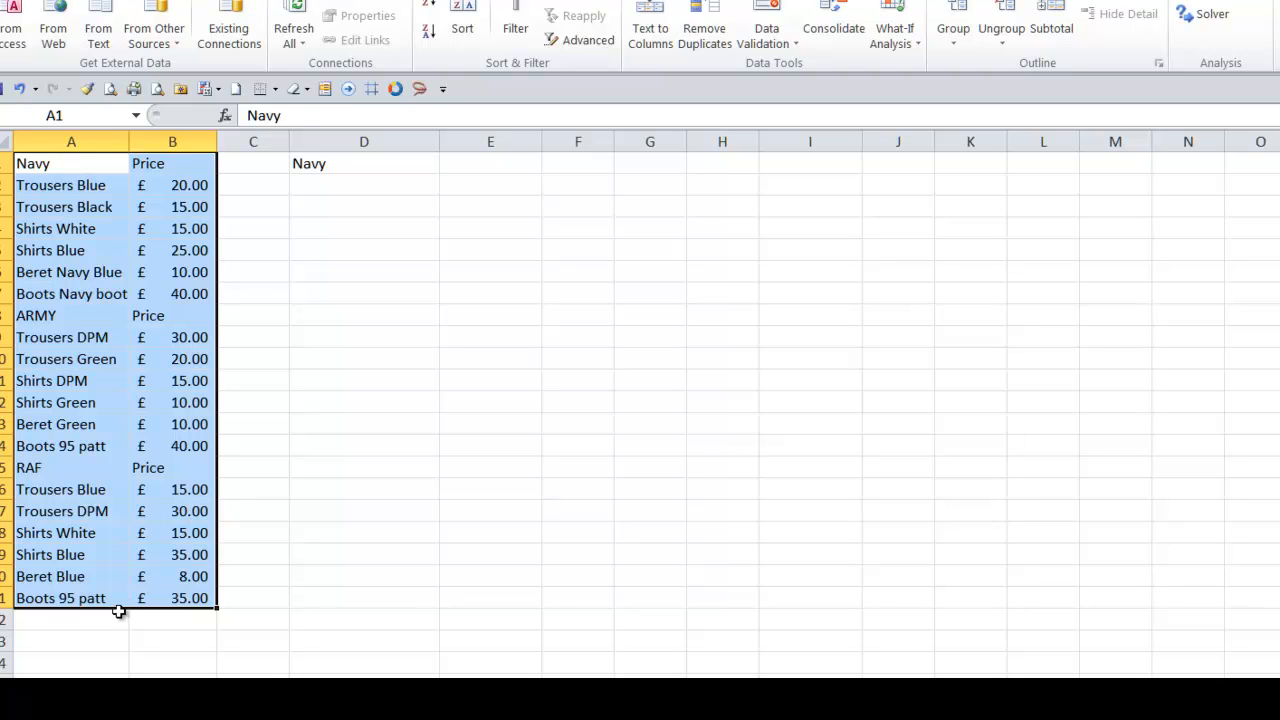
{"action": "left_click_drag", "start_coordinate": [120, 617], "coordinate": [120, 619]}
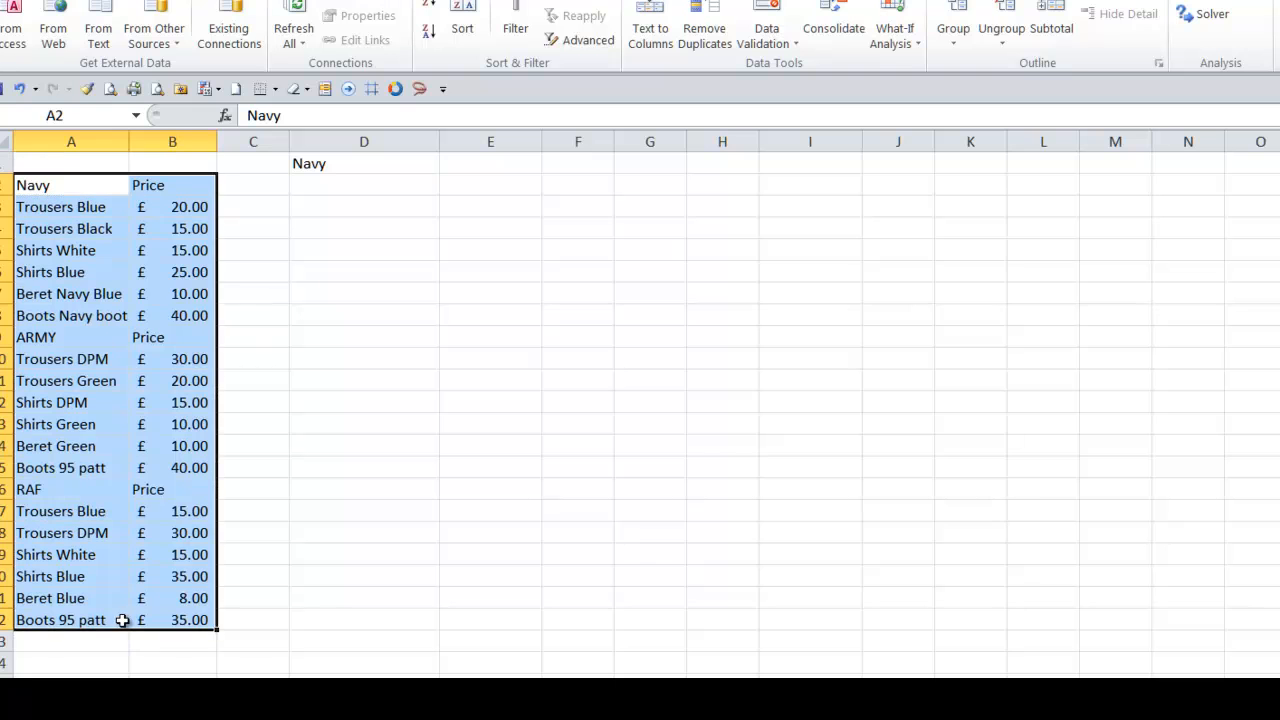
{"action": "left_click", "coordinate": [65, 160]}
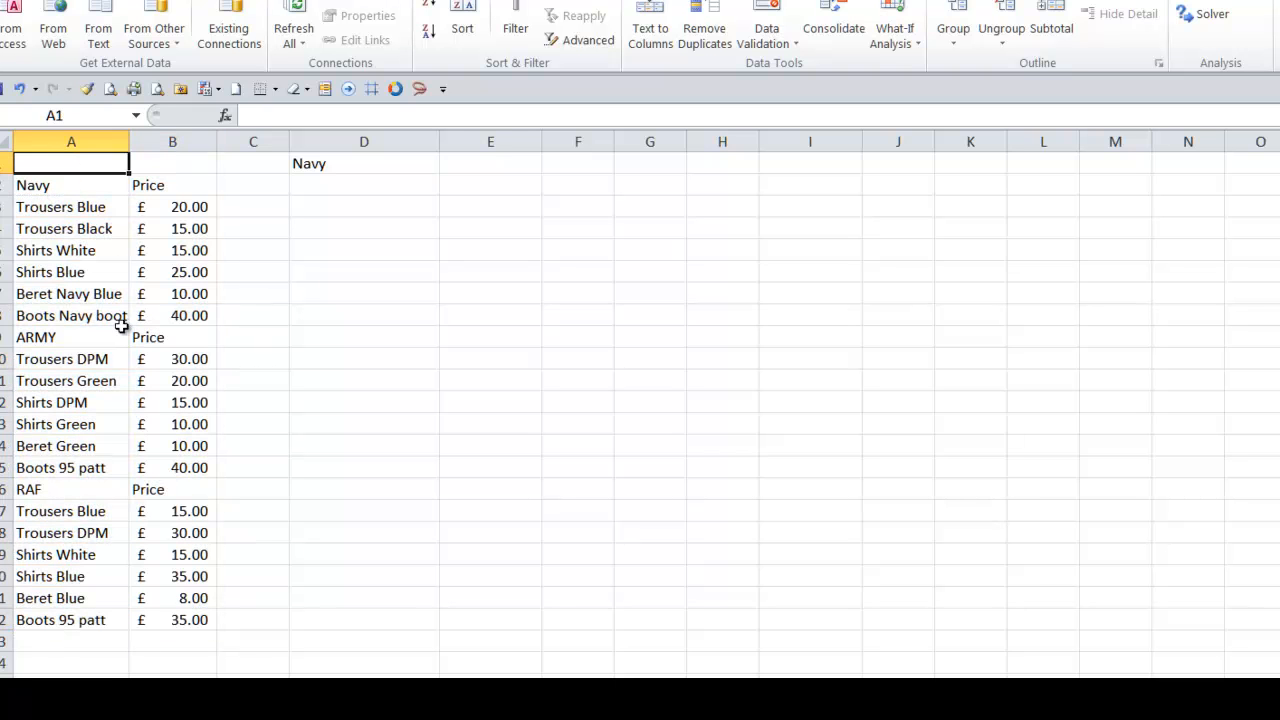
- Select the Navy list with prices in A2:B8 and name the range NavyS
{"action": "left_click_drag", "start_coordinate": [25, 187], "coordinate": [189, 317]}
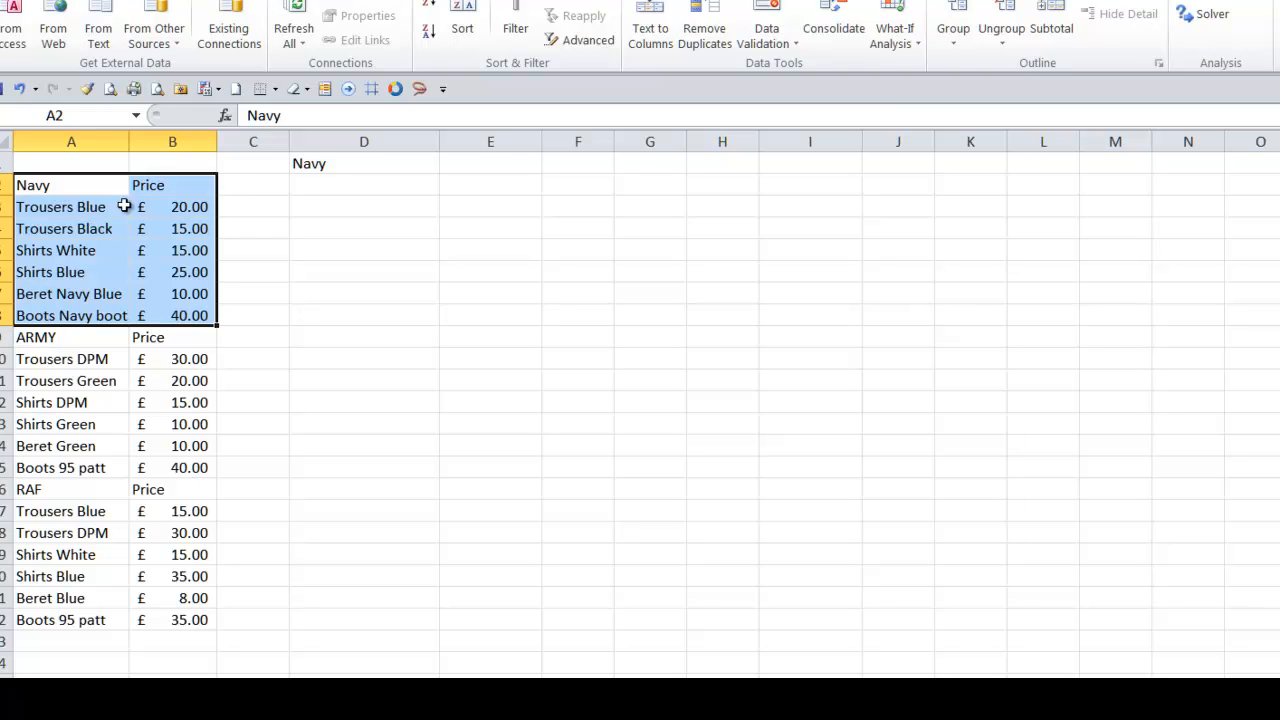
{"action": "left_click", "coordinate": [88, 113]}
{"action": "key", "text": "Return"}
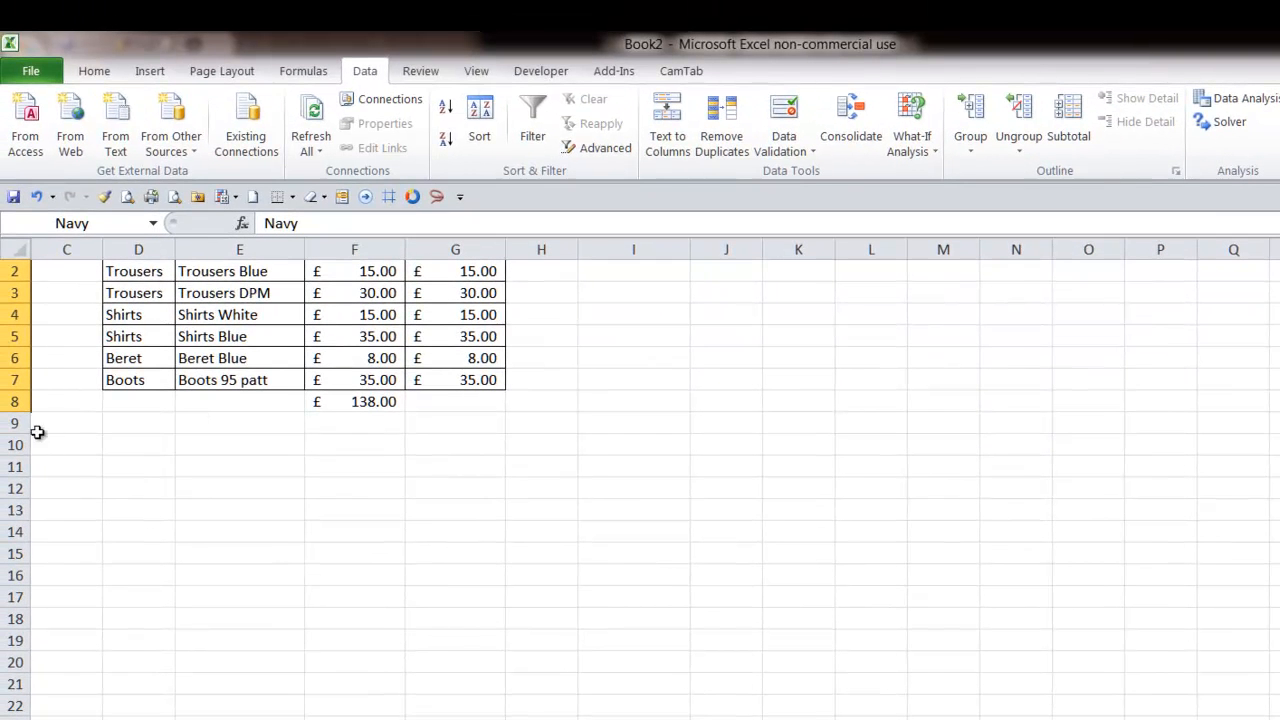
{"action": "left_click", "coordinate": [108, 452]}
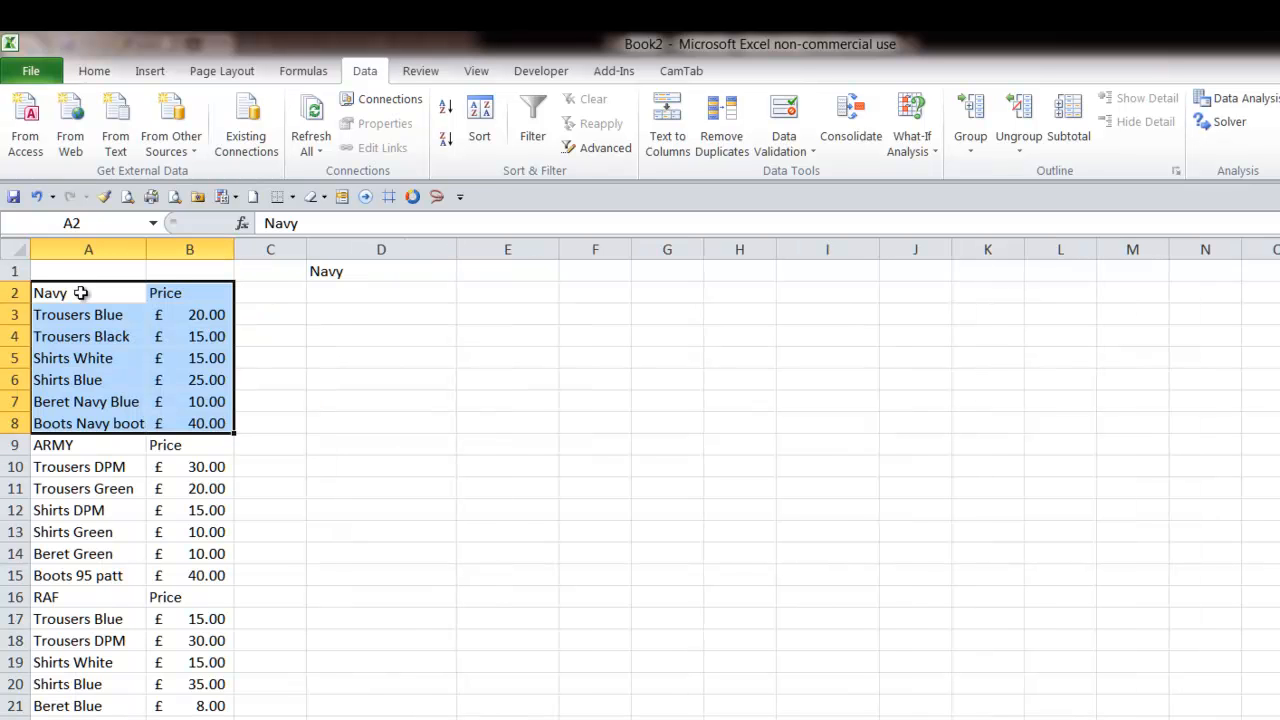
{"action": "left_click", "coordinate": [104, 224]}
{"action": "type", "text": "NavyS"}
{"action": "key", "text": "Return"}
- Select the ARMY list with prices in A9:B15 and name the range ARMYs
{"action": "left_click_drag", "start_coordinate": [52, 445], "coordinate": [211, 588]}
{"action": "left_click", "coordinate": [205, 575]}
{"action": "left_click_drag", "start_coordinate": [62, 445], "coordinate": [210, 570]}
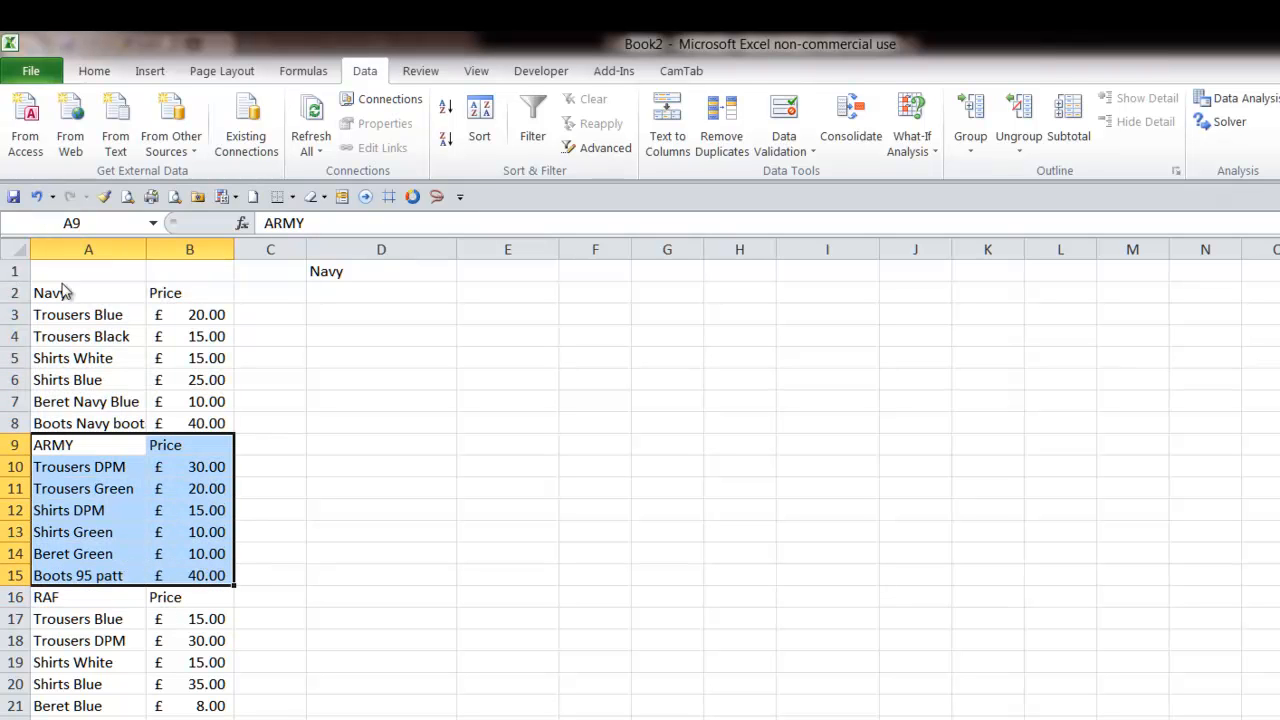
{"action": "left_click", "coordinate": [105, 223]}
{"action": "type", "text": "A"}
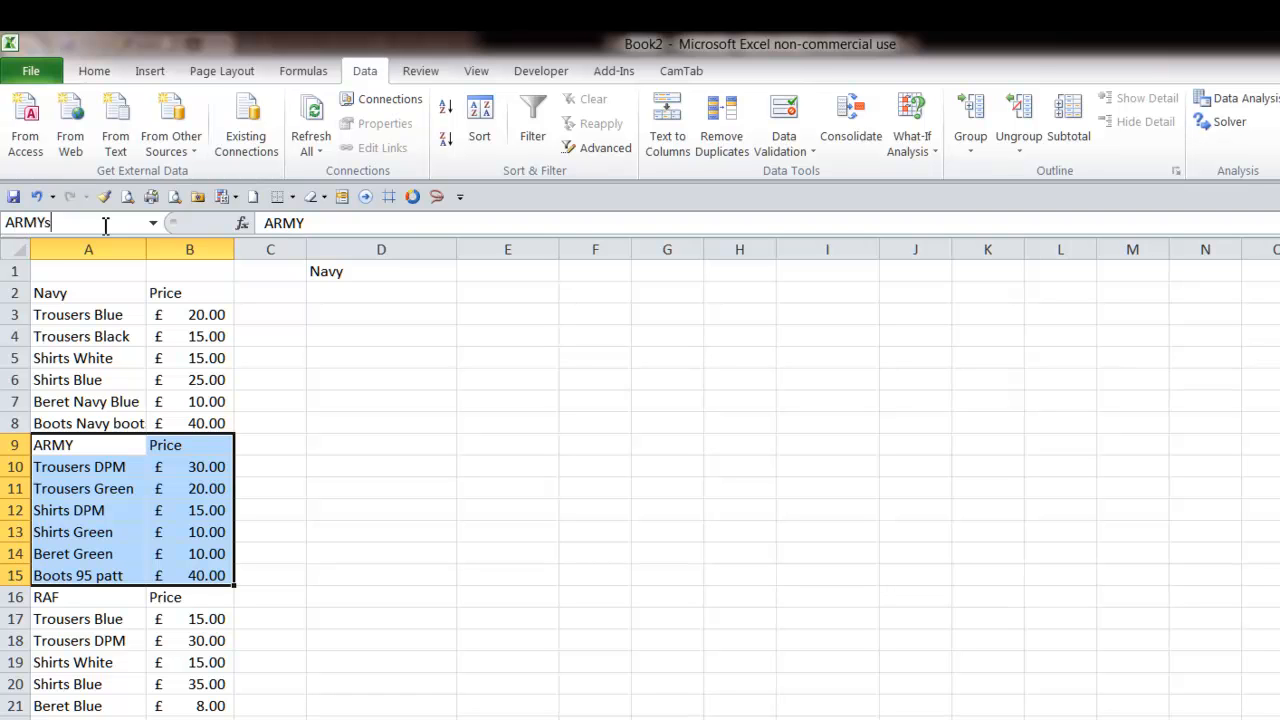
{"action": "key", "text": "Return"}
- Select the RAF list with prices from A16 down and name the range RAFs
{"action": "left_click", "coordinate": [48, 597]}
{"action": "left_click_drag", "start_coordinate": [48, 597], "coordinate": [205, 713]}
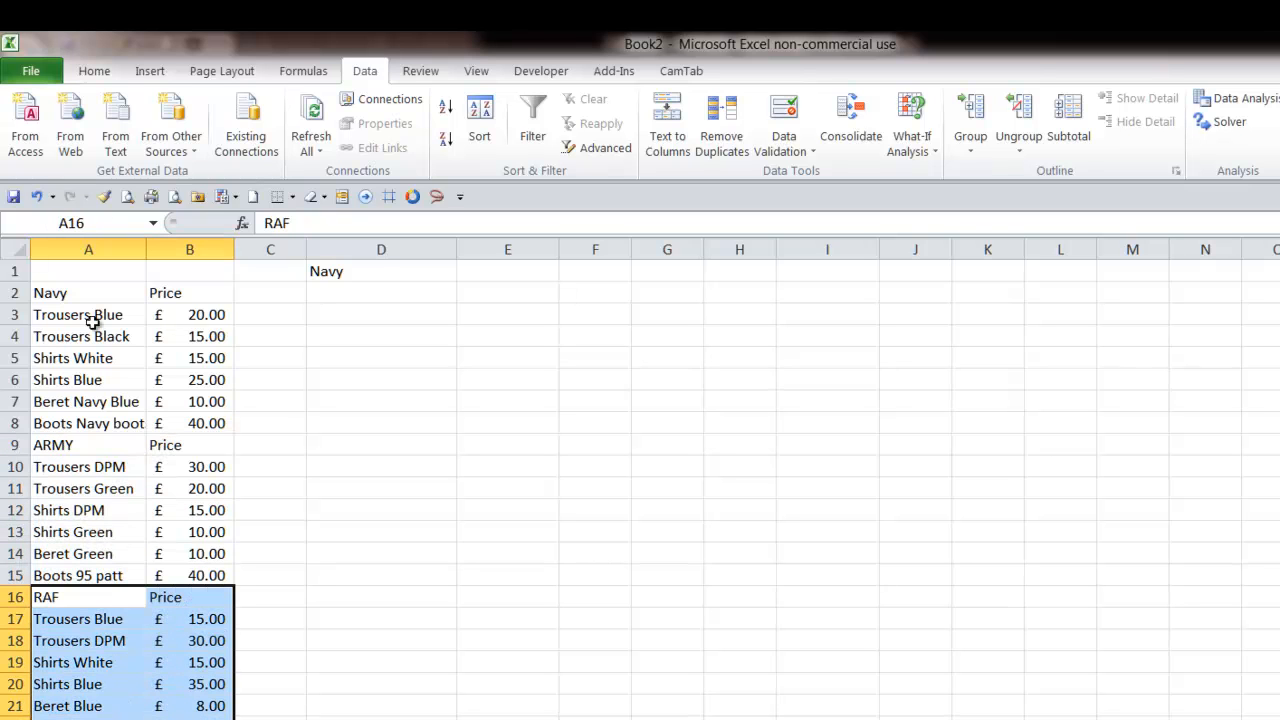
{"action": "left_click", "coordinate": [85, 220]}
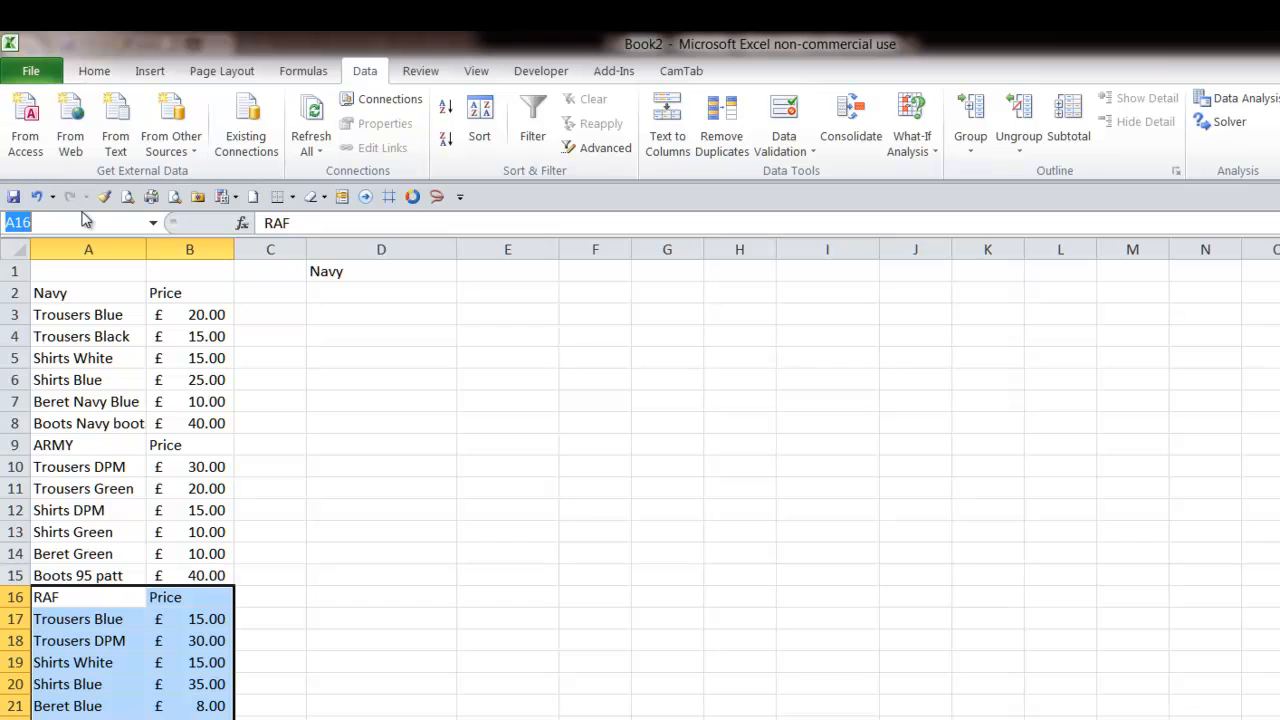
{"action": "type", "text": "R"}
{"action": "key", "text": "Return"}
- Check the named ranges ARMYs, NavyS and RAFs by selecting each from the name list
{"action": "left_click", "coordinate": [153, 223]}
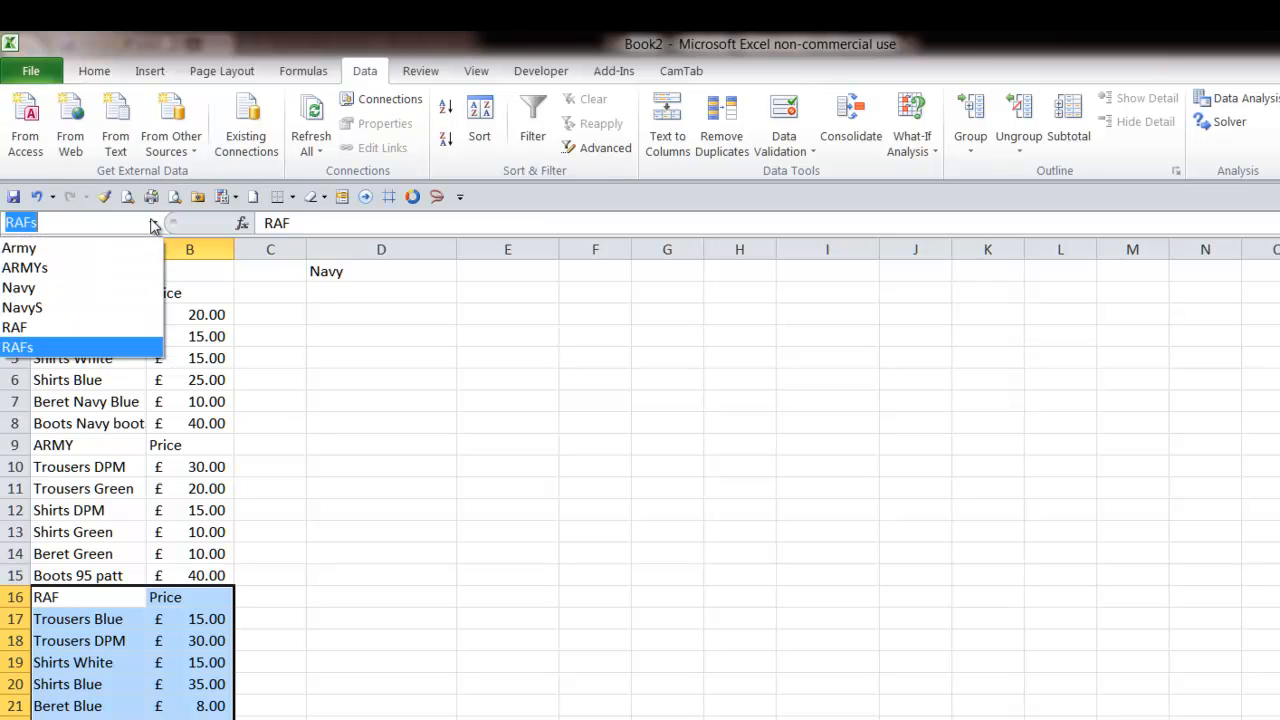
{"action": "left_click", "coordinate": [105, 268]}
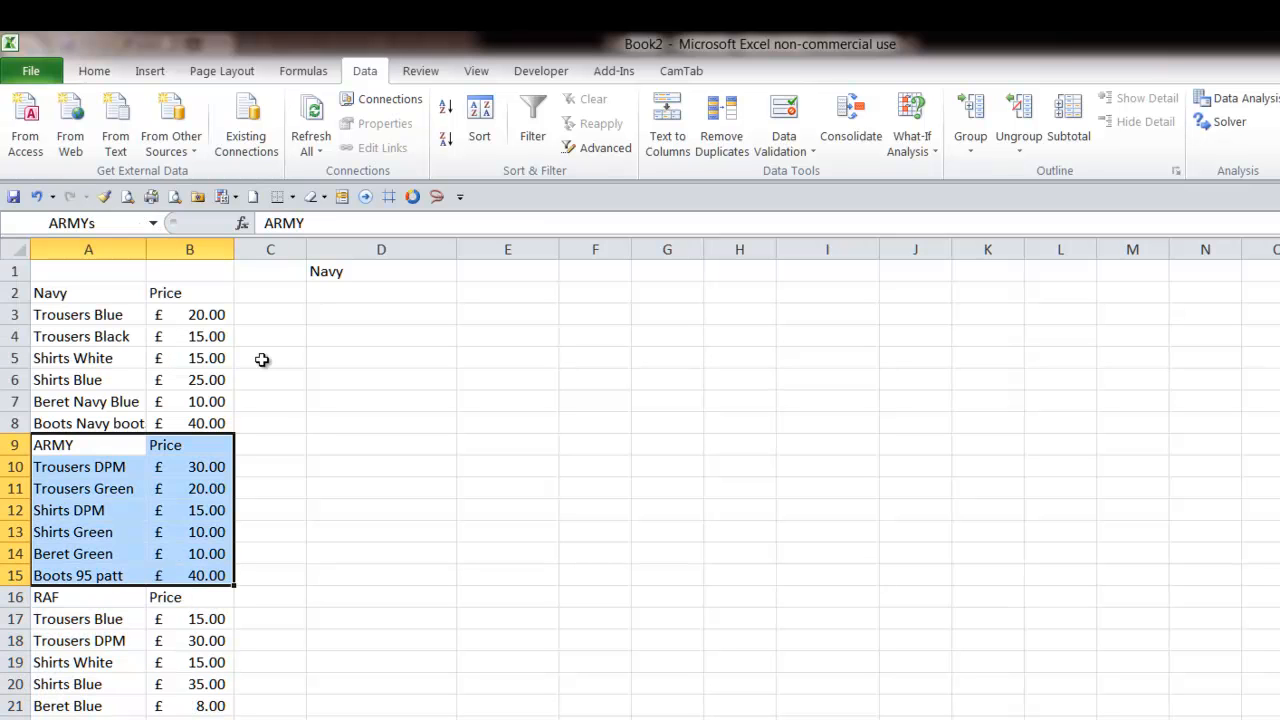
{"action": "left_click", "coordinate": [153, 223]}
{"action": "left_click", "coordinate": [118, 307]}
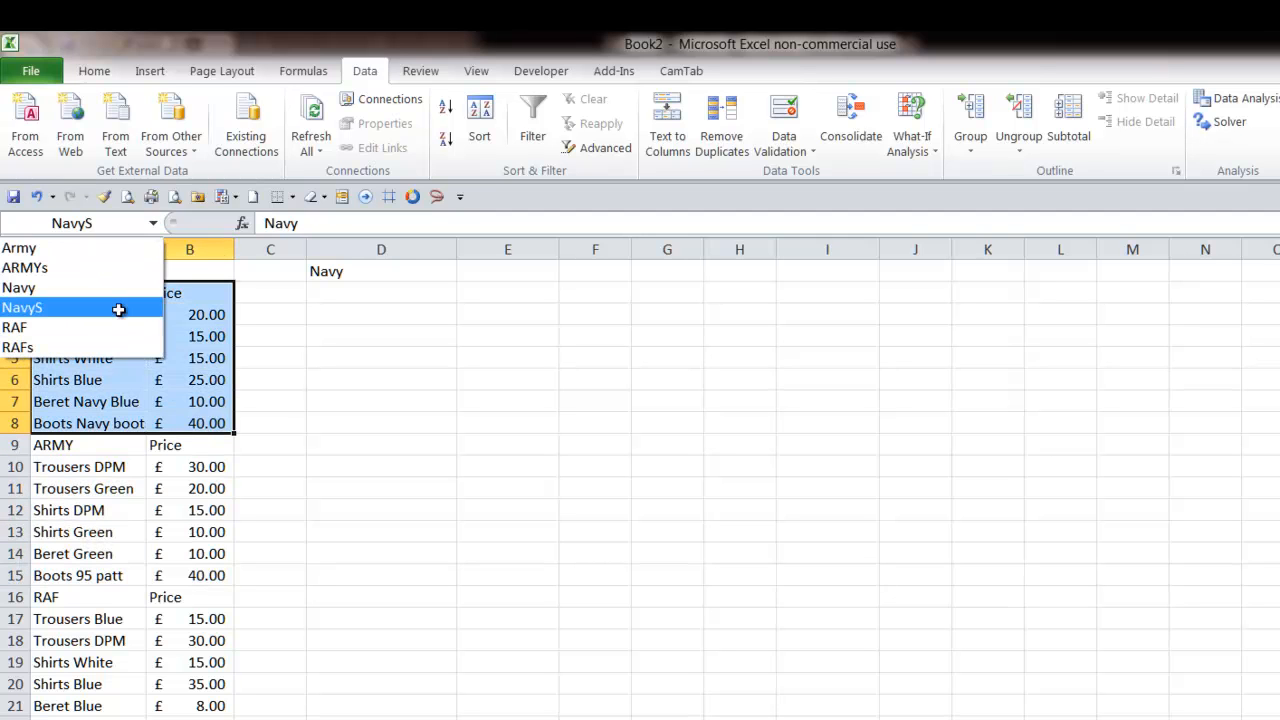
{"action": "left_click", "coordinate": [153, 223]}
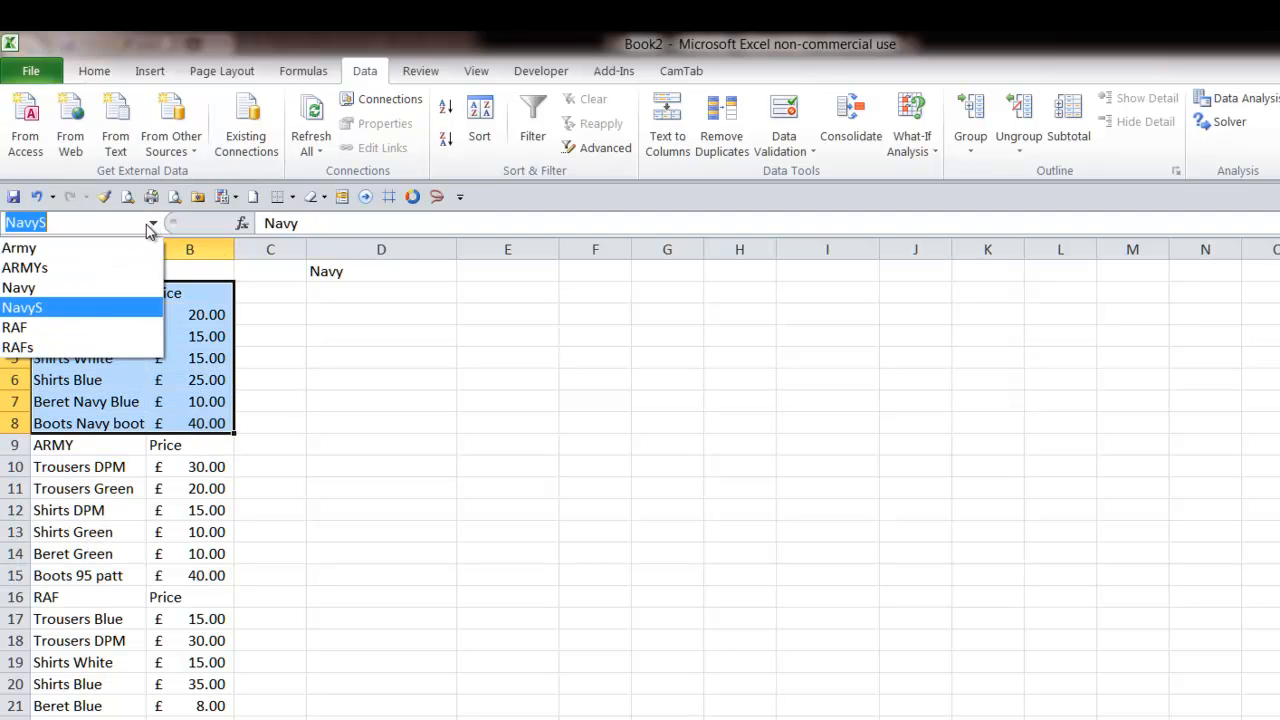
{"action": "left_click", "coordinate": [118, 348]}
{"action": "left_click", "coordinate": [475, 580]}
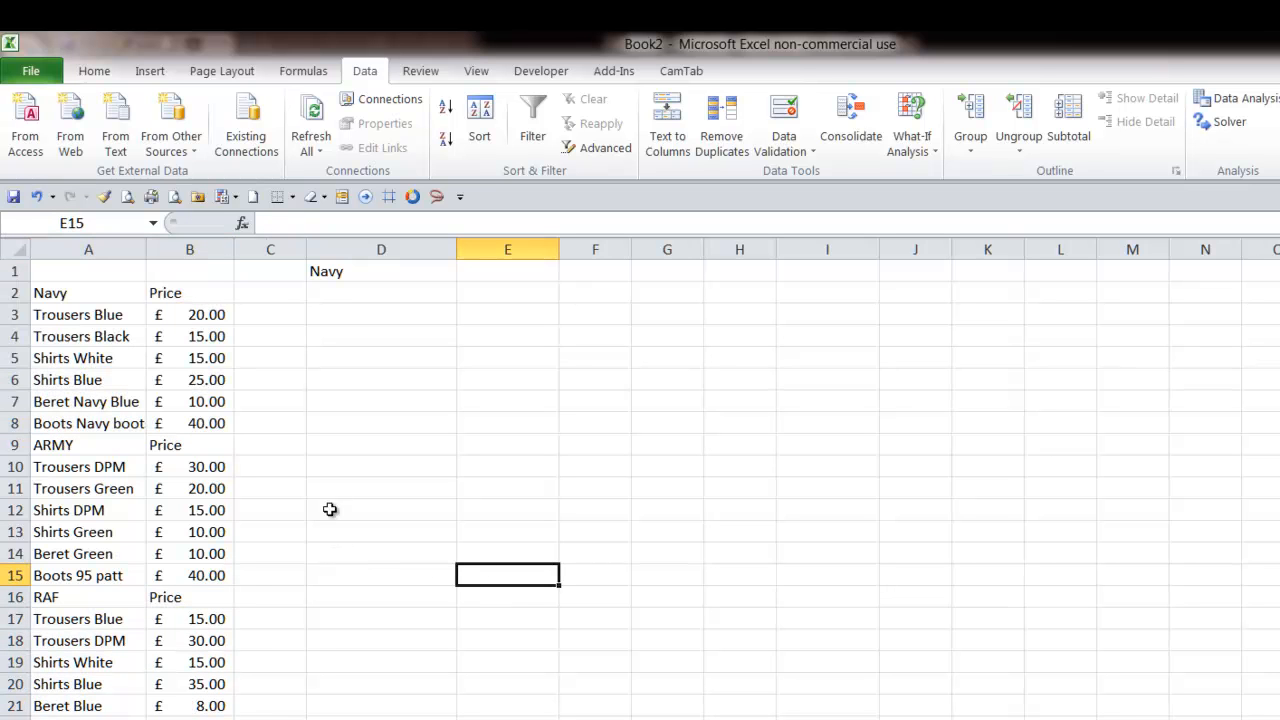
{"action": "double_click", "coordinate": [330, 278]}
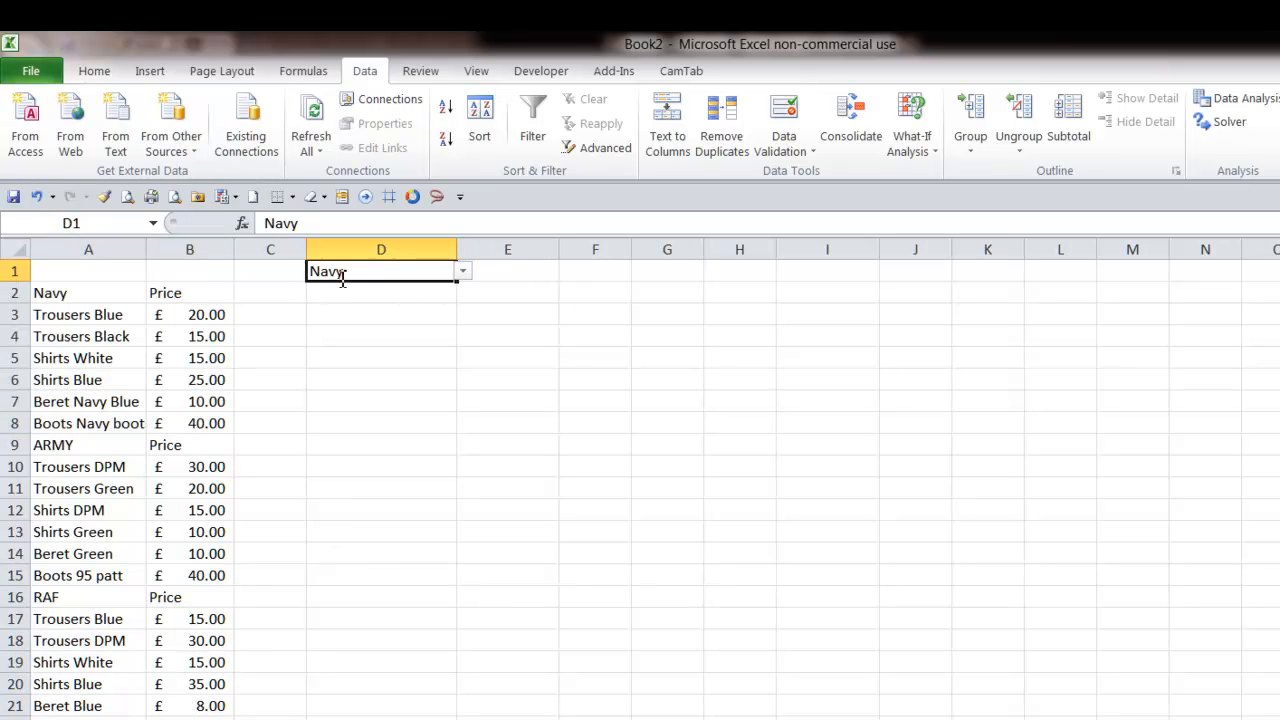
{"action": "left_click", "coordinate": [470, 280]}
{"action": "key", "text": "Escape"}
{"action": "left_click", "coordinate": [372, 293]}
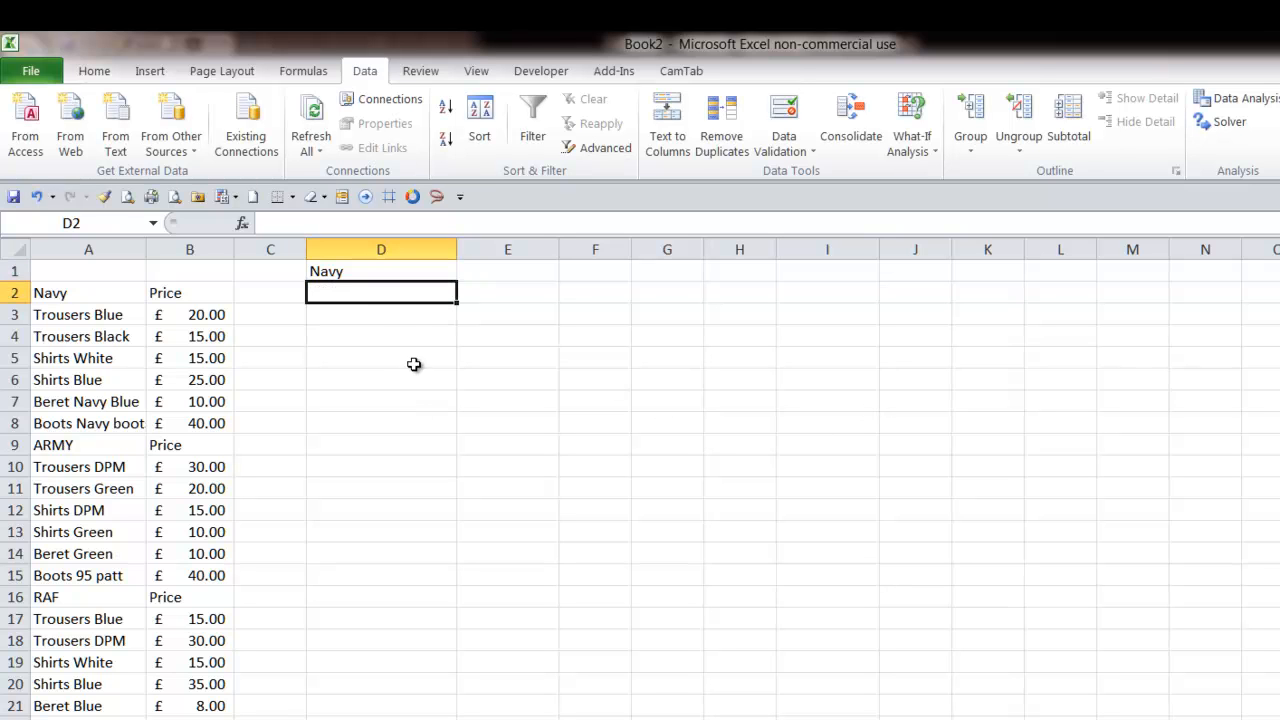
{"action": "left_click", "coordinate": [405, 316]}
{"action": "left_click", "coordinate": [408, 338]}
{"action": "left_click", "coordinate": [412, 378]}
{"action": "left_click", "coordinate": [421, 443]}
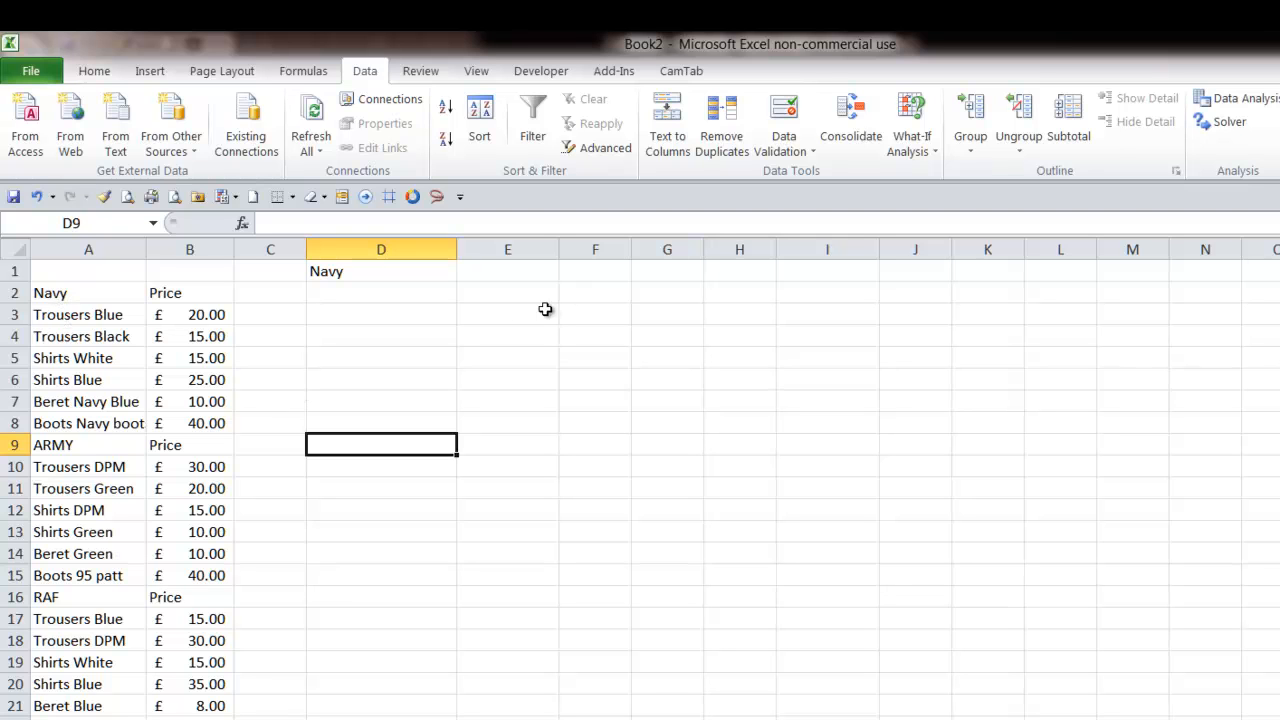
- Move the service drop-down cell from D1 to E2
{"action": "left_click", "coordinate": [375, 272]}
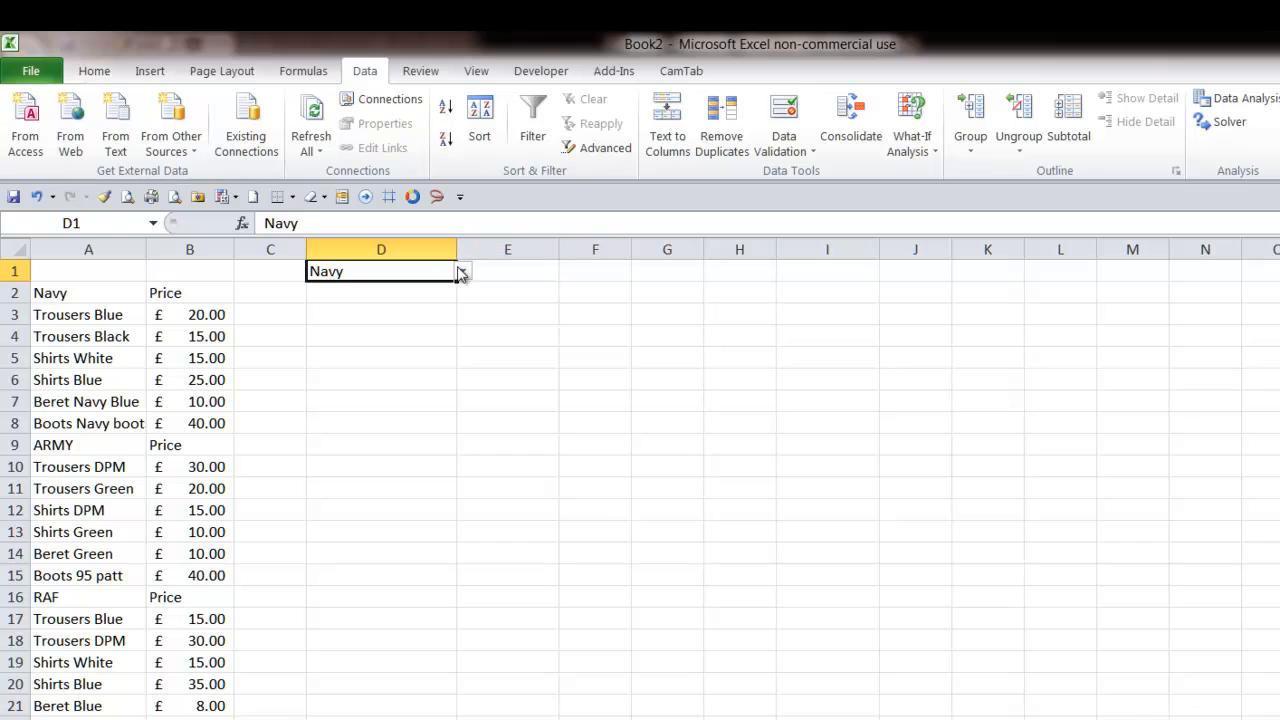
{"action": "left_click_drag", "start_coordinate": [452, 282], "coordinate": [466, 291]}
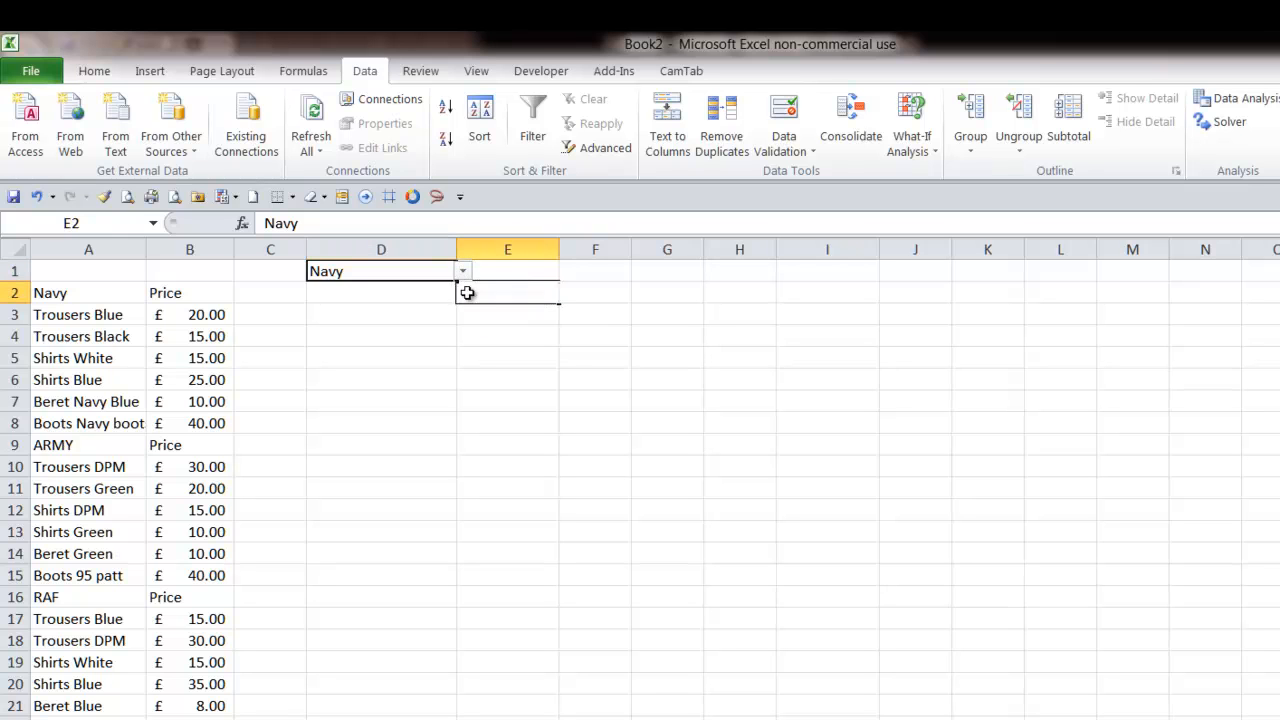
{"action": "left_click_drag", "start_coordinate": [563, 258], "coordinate": [567, 258]}
- Enter the header Item in D2 and Price in F2
{"action": "left_click", "coordinate": [425, 306]}
{"action": "left_click", "coordinate": [422, 292]}
{"action": "type", "text": "Item"}
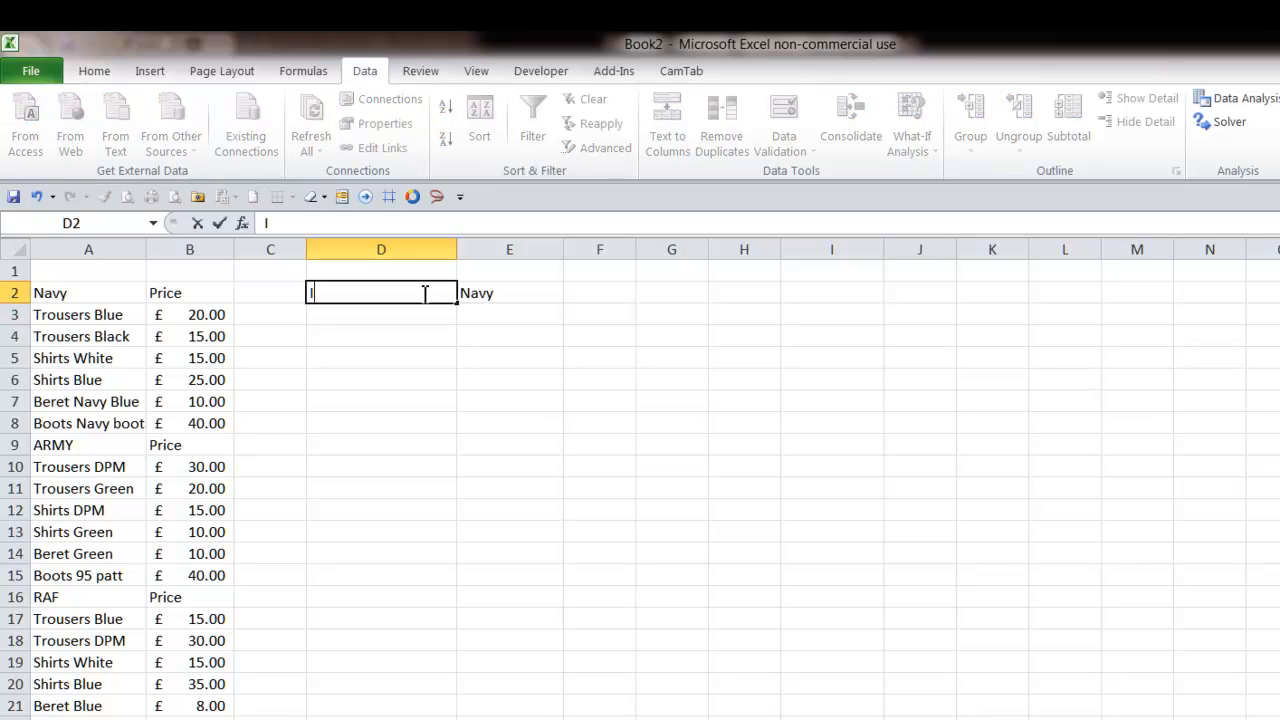
{"action": "key", "text": "Tab"}
{"action": "key", "text": "Tab"}
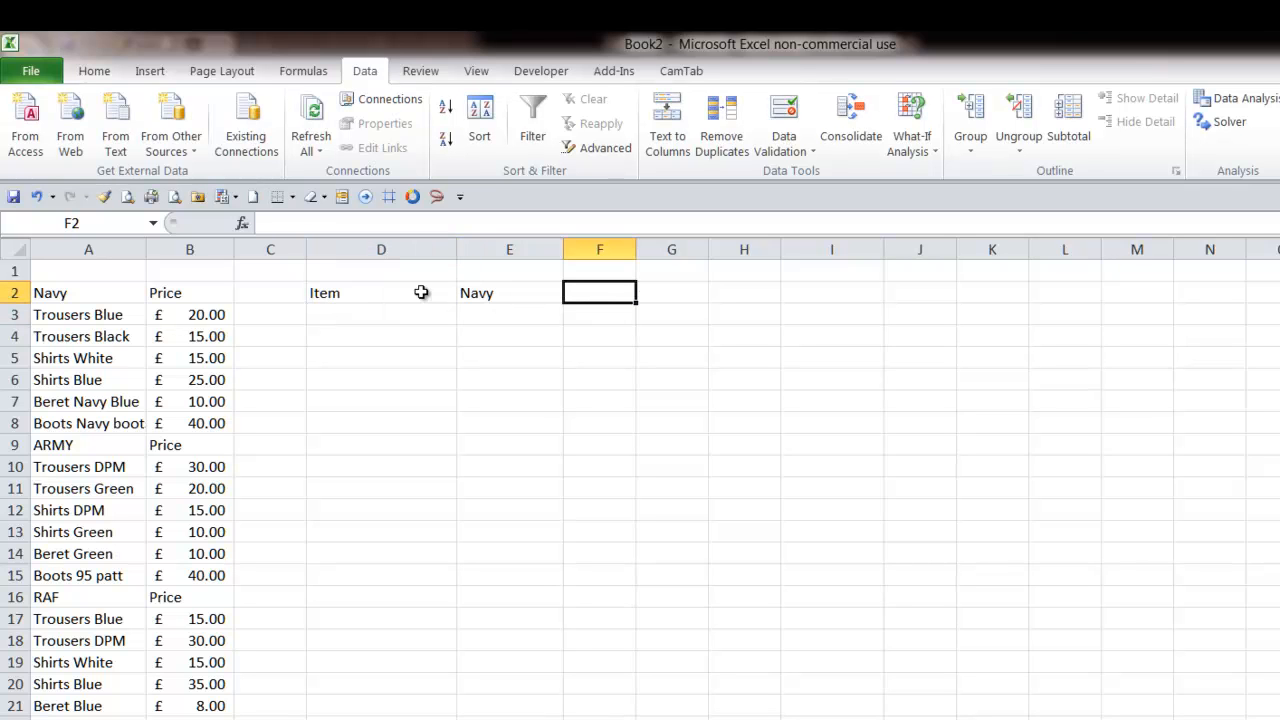
{"action": "type", "text": "Price"}
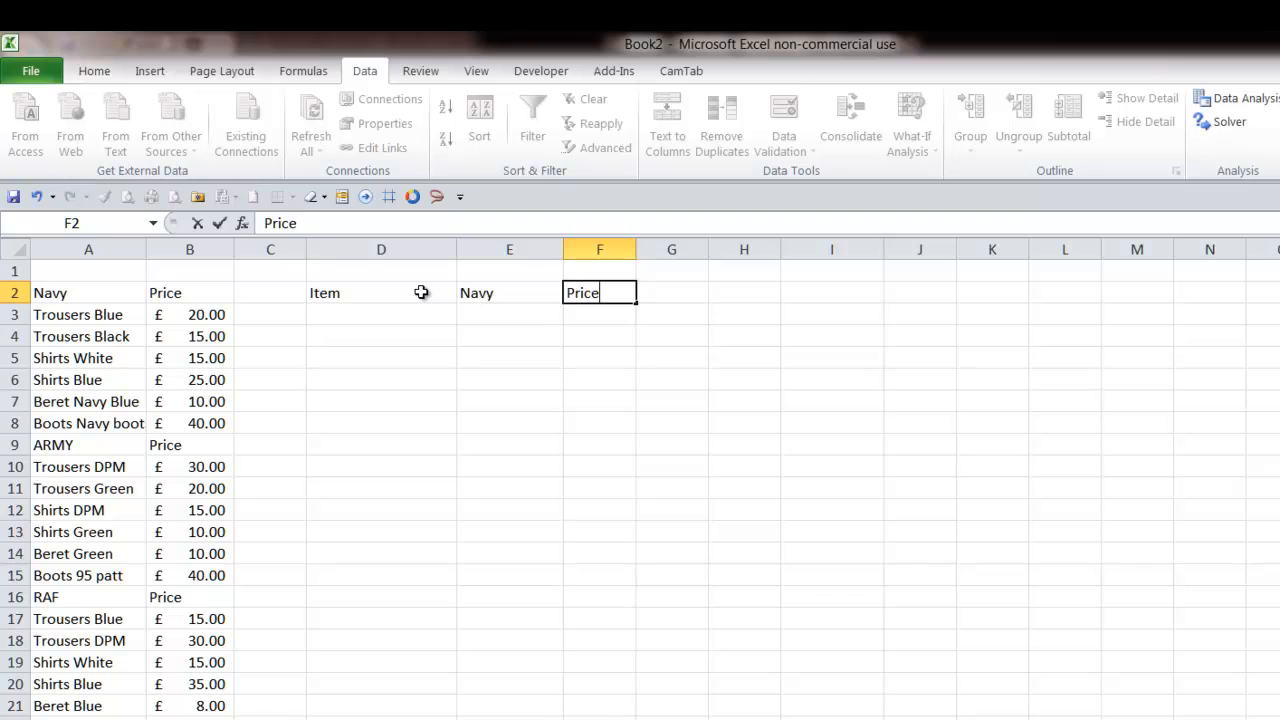
- Enter the item names Trousers, Trousers, Shirts, Shirts, Beret and Boots down D3 to D8
{"action": "key", "text": "Return"}
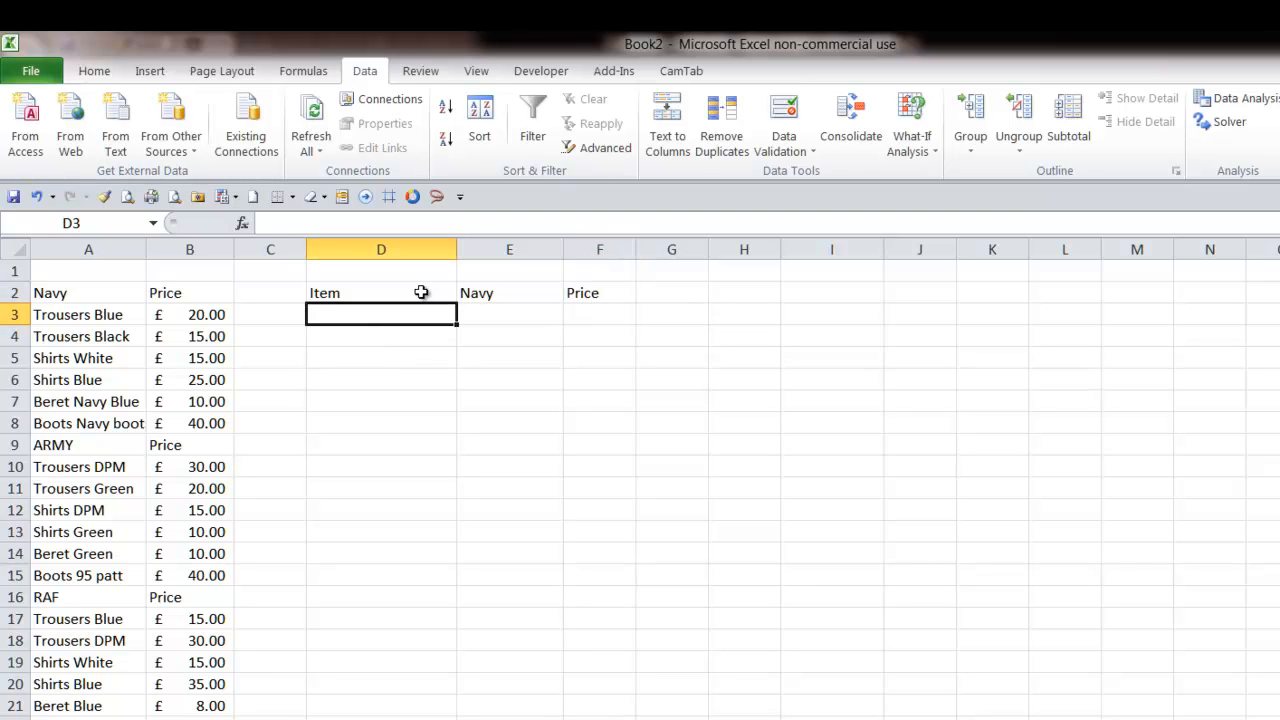
{"action": "type", "text": "Trousers"}
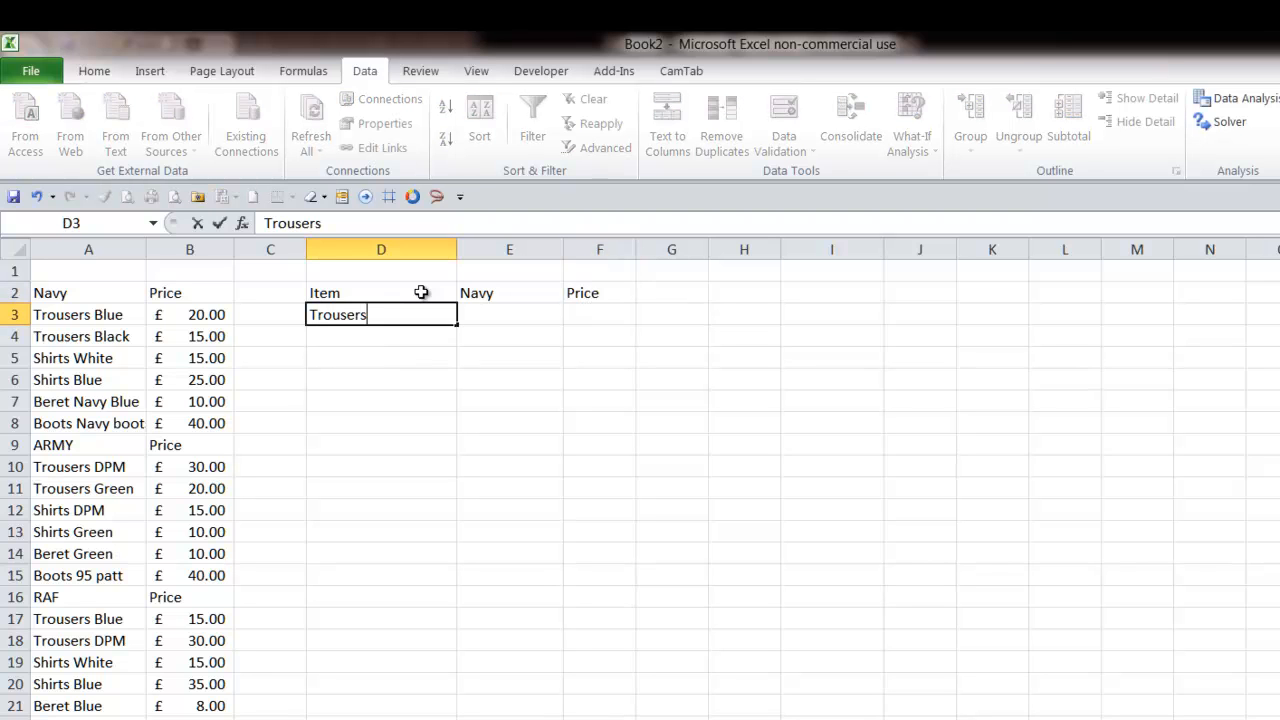
{"action": "key", "text": "Return"}
{"action": "type", "text": "Trousers"}
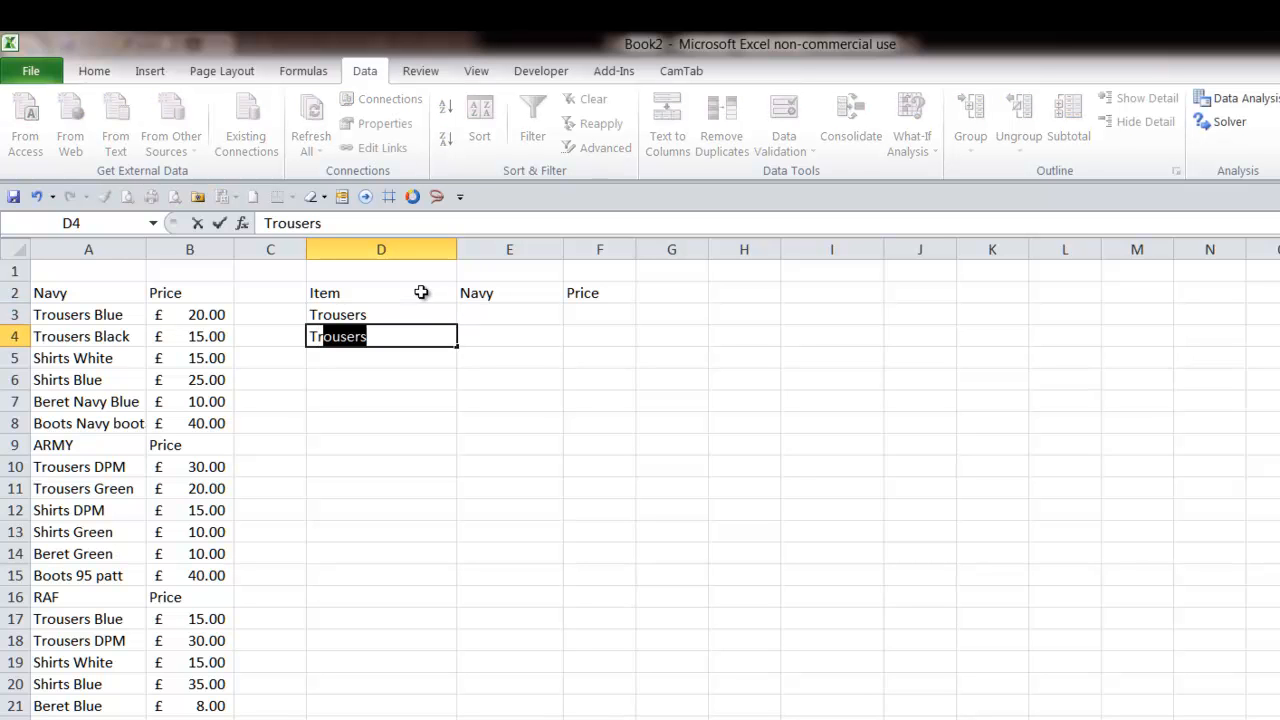
{"action": "key", "text": "Return"}
{"action": "type", "text": "S"}
{"action": "key", "text": "BackSpace"}
{"action": "key", "text": "BackSpace"}
{"action": "key", "text": "BackSpace"}
{"action": "type", "text": "Shi"}
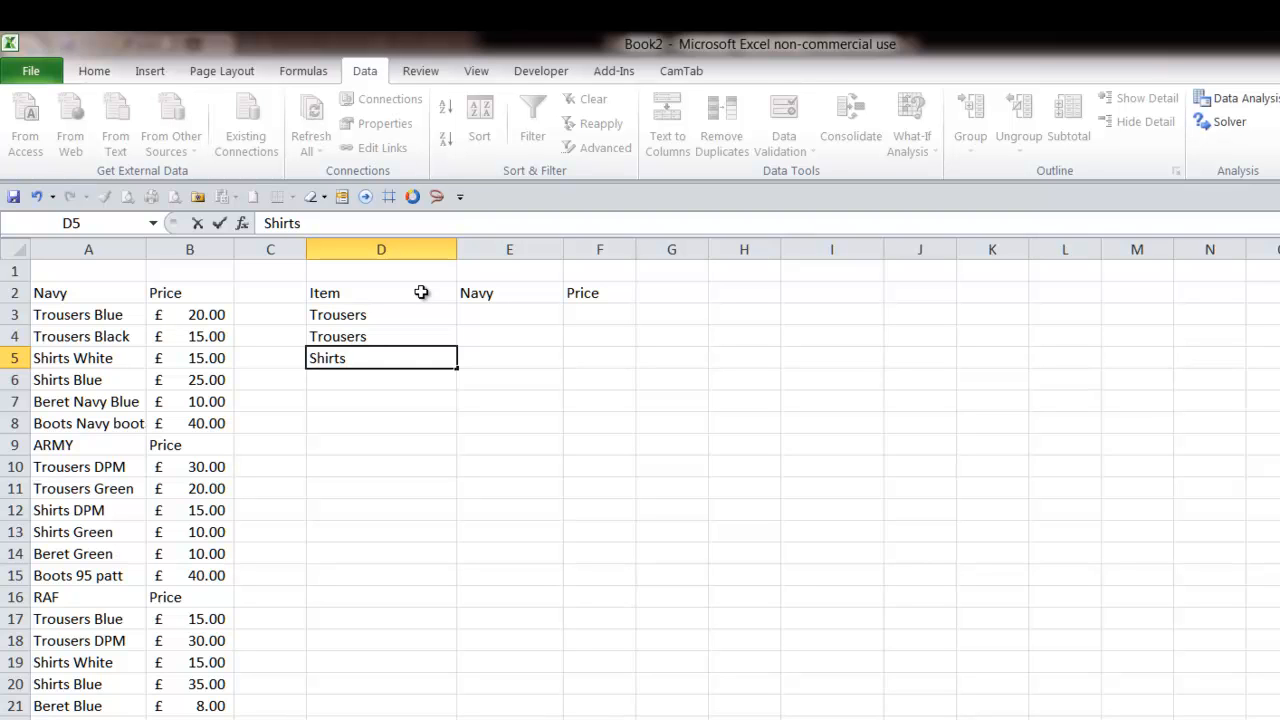
{"action": "type", "text": "rts"}
{"action": "key", "text": "Return"}
{"action": "type", "text": "S"}
{"action": "key", "text": "Return"}
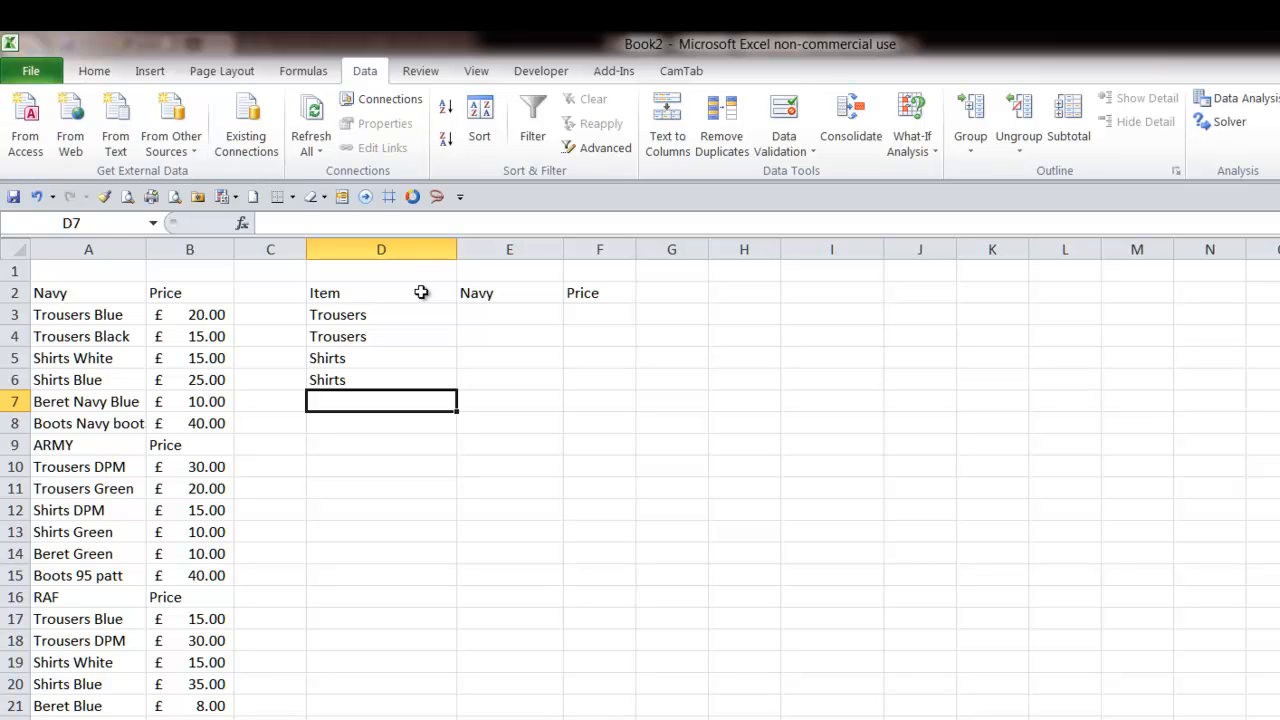
{"action": "type", "text": "Beret"}
{"action": "key", "text": "Return"}
{"action": "type", "text": "Boots"}
{"action": "key", "text": "Return"}
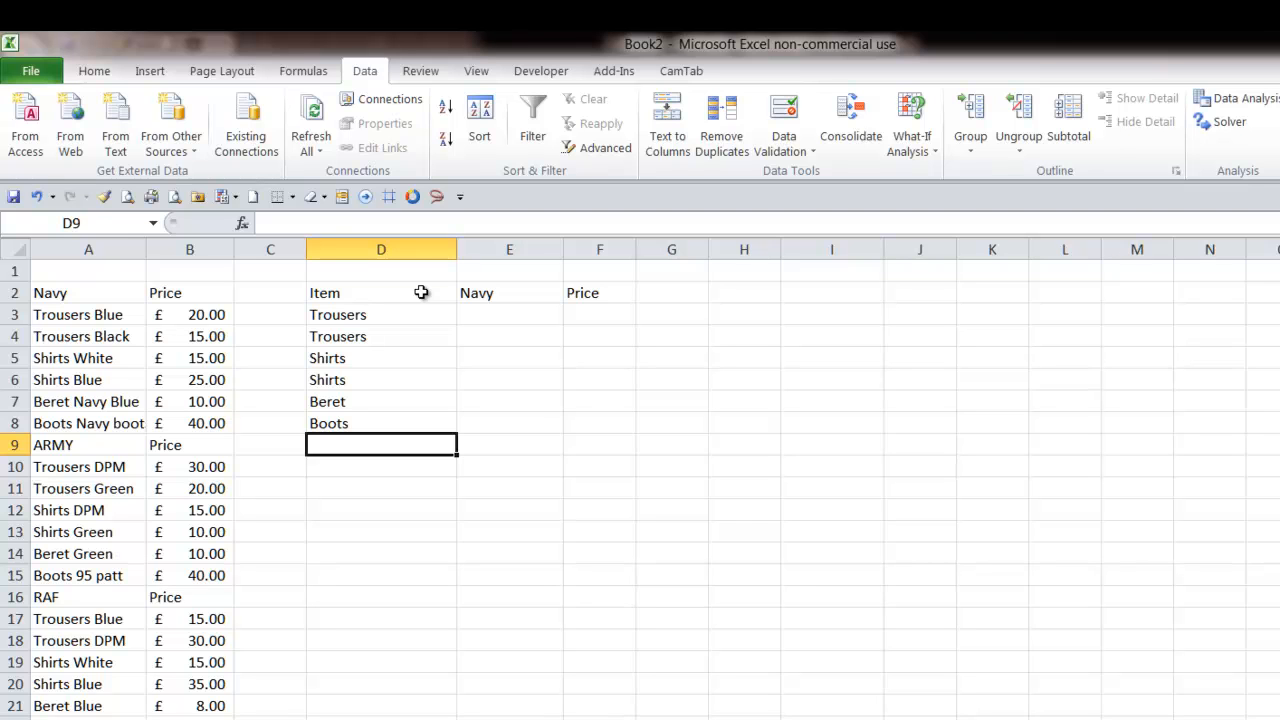
- Apply all borders to the table range D2:F8
{"action": "left_click_drag", "start_coordinate": [397, 317], "coordinate": [375, 425]}
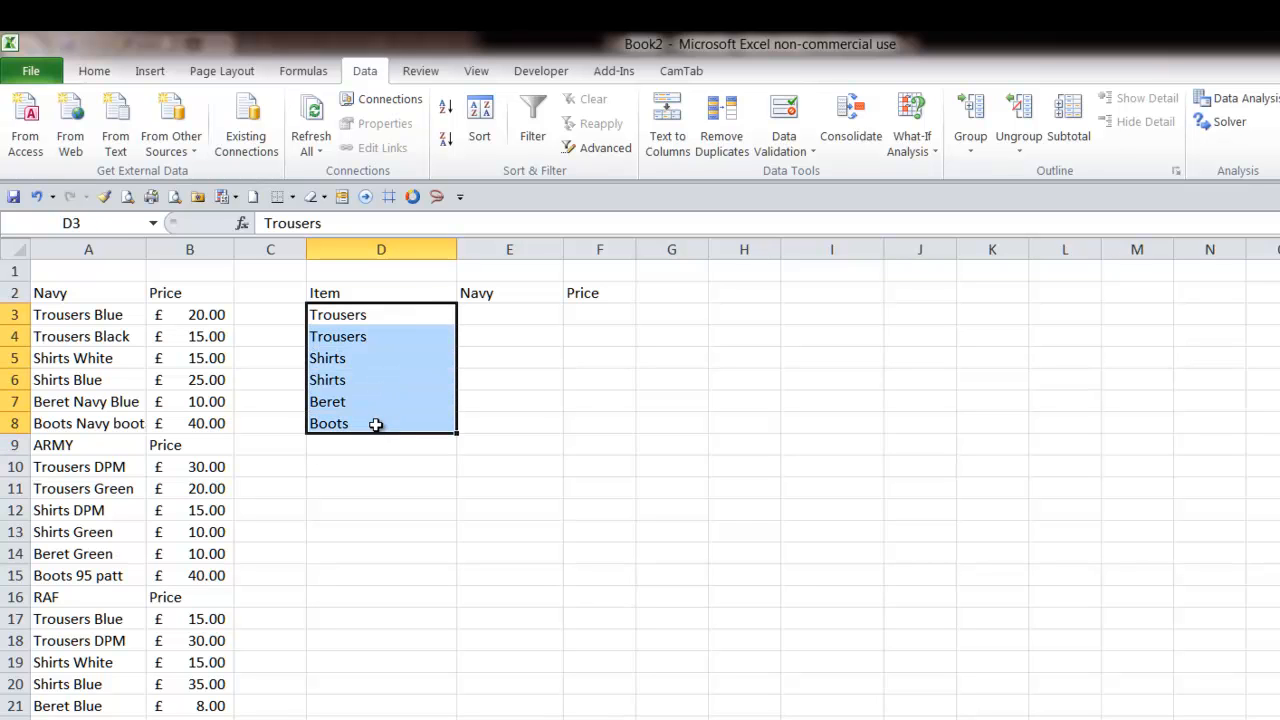
{"action": "left_click_drag", "start_coordinate": [369, 293], "coordinate": [584, 425]}
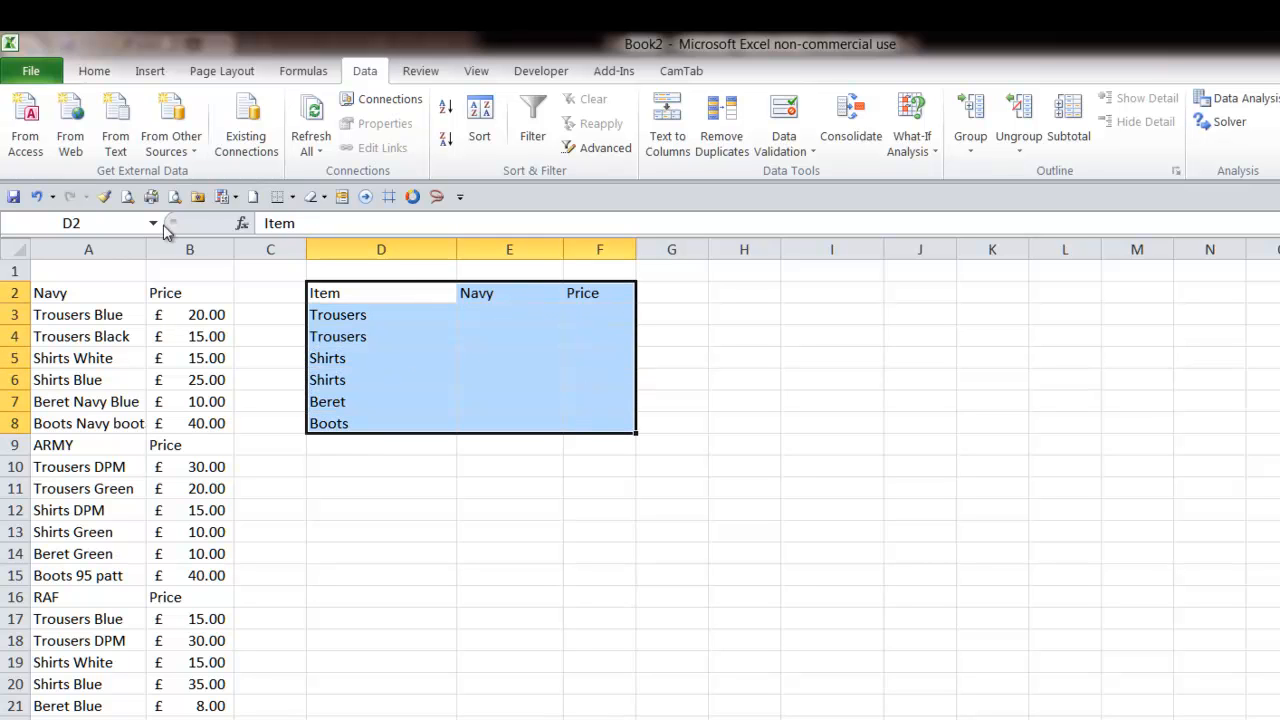
{"action": "left_click", "coordinate": [95, 72]}
{"action": "left_click", "coordinate": [266, 140]}
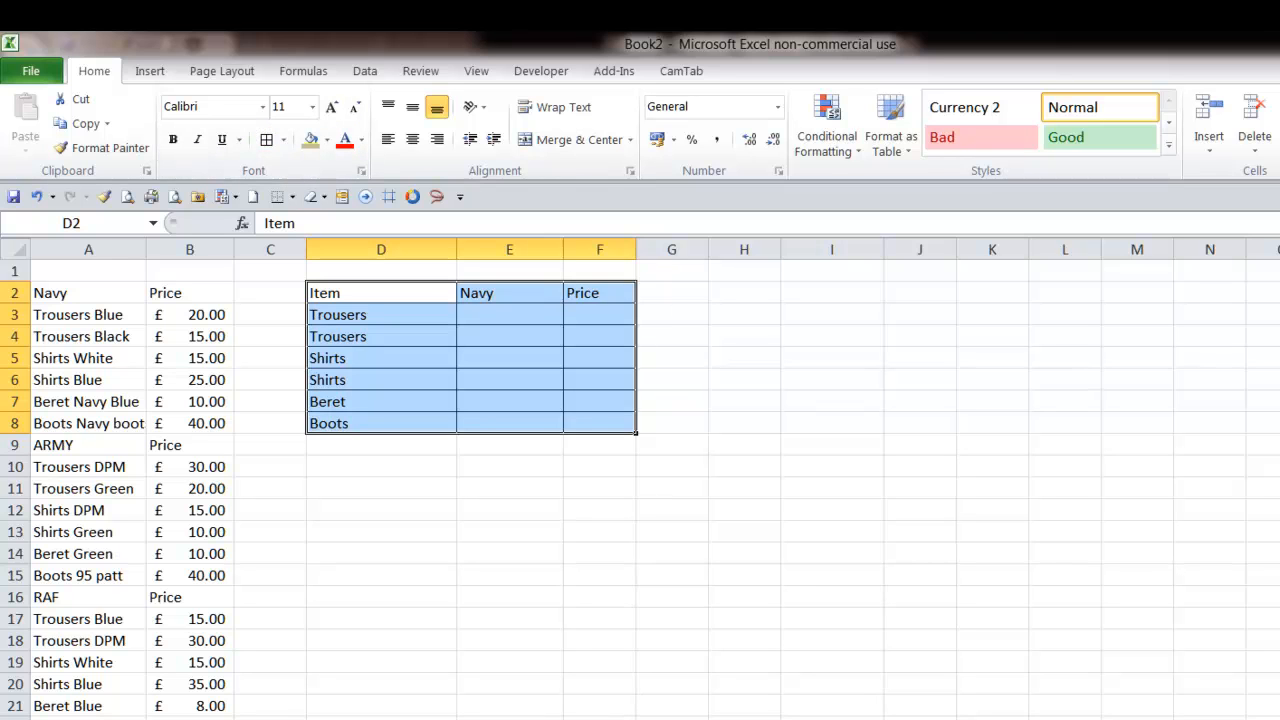
{"action": "left_click", "coordinate": [503, 318]}
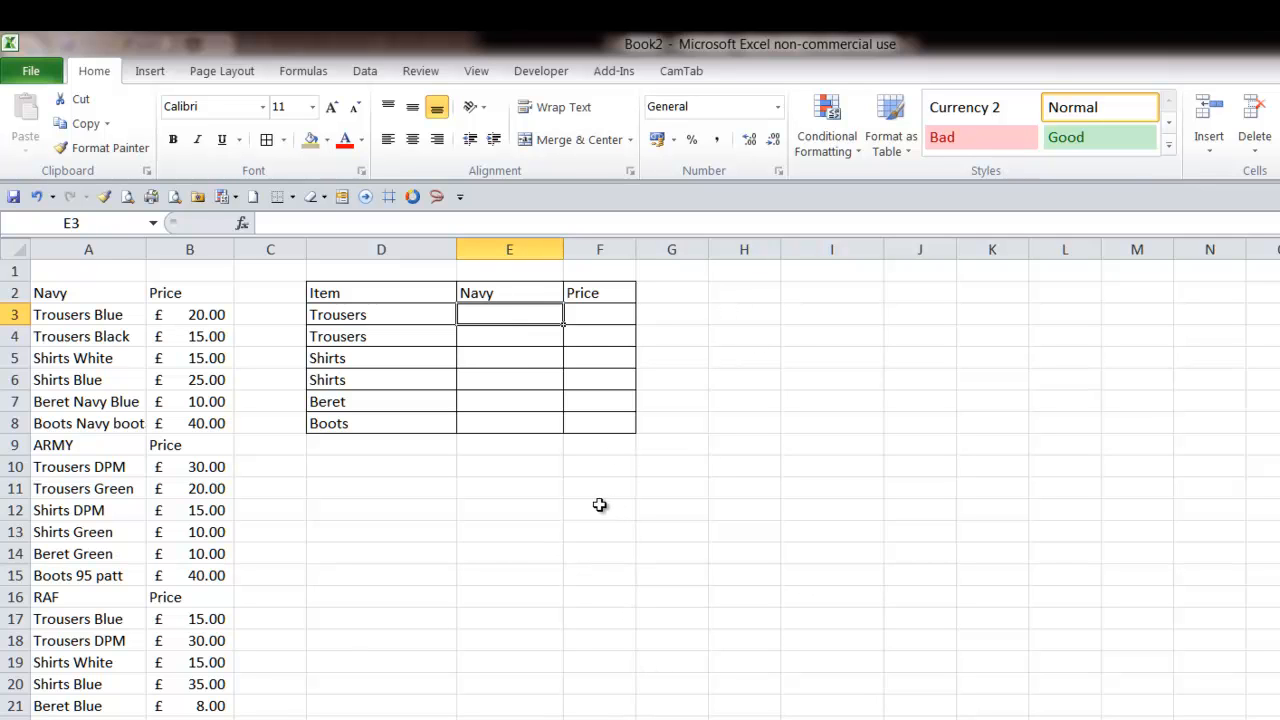
- In E10, start the formula =OFFSET($A$1,MATCH($E$2,$A$2:$A$22,0) with absolute references
{"action": "left_click", "coordinate": [516, 466]}
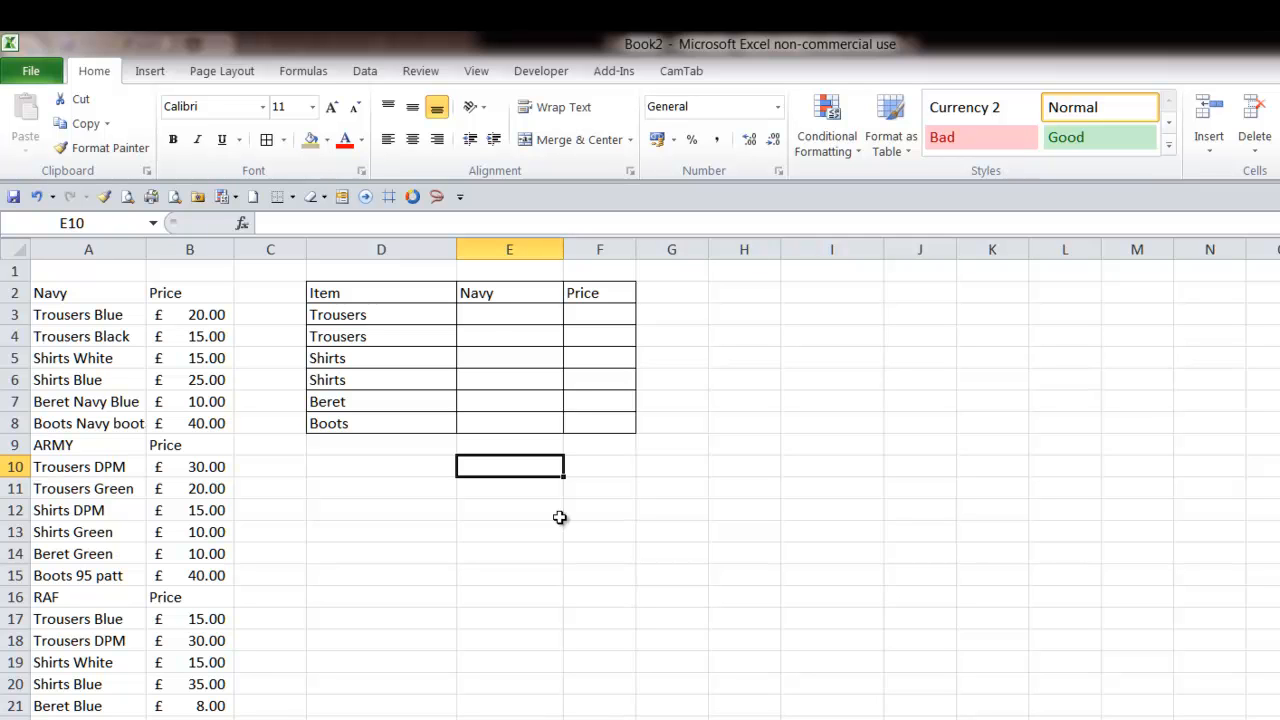
{"action": "type", "text": "=off"}
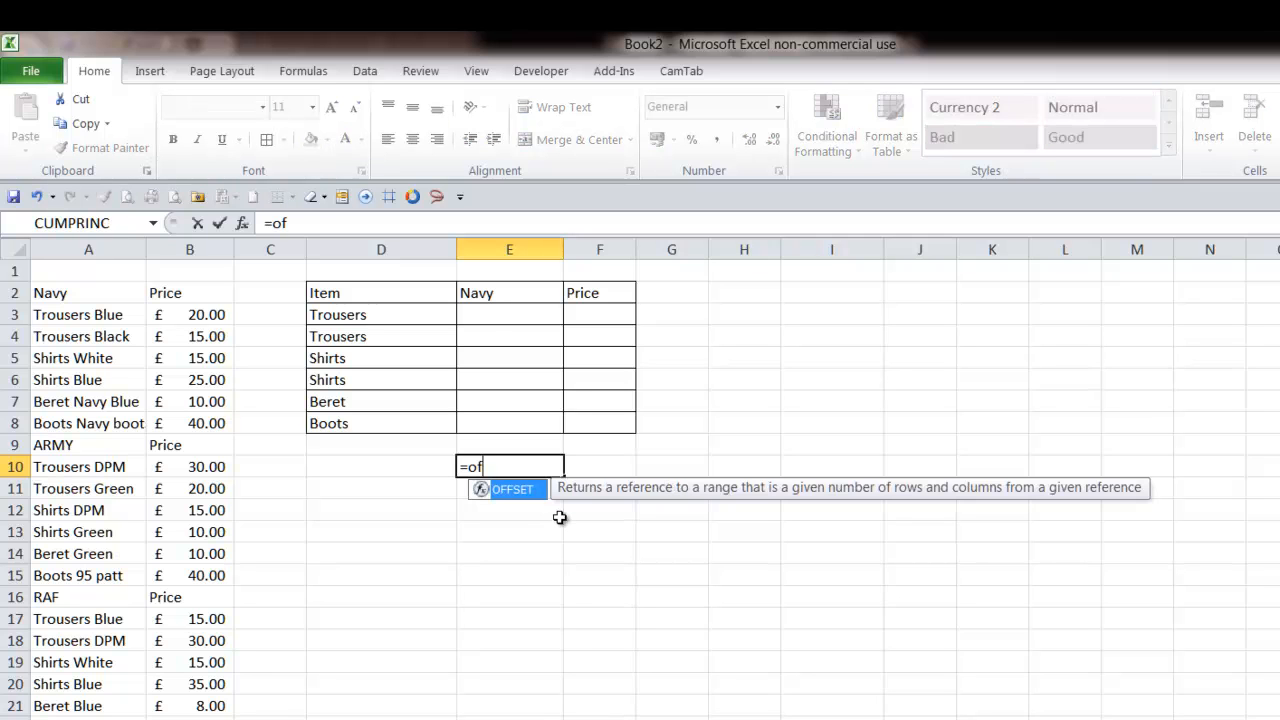
{"action": "key", "text": "Tab"}
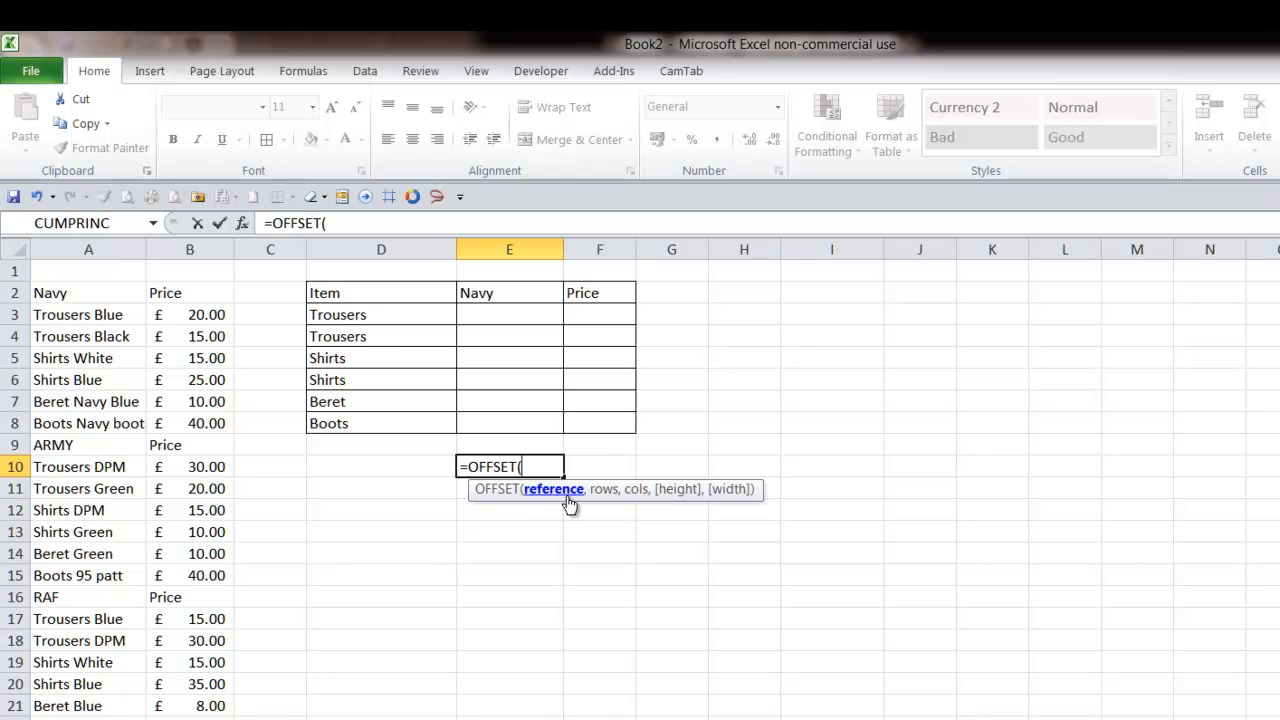
{"action": "left_click", "coordinate": [62, 271]}
{"action": "key", "text": "F4"}
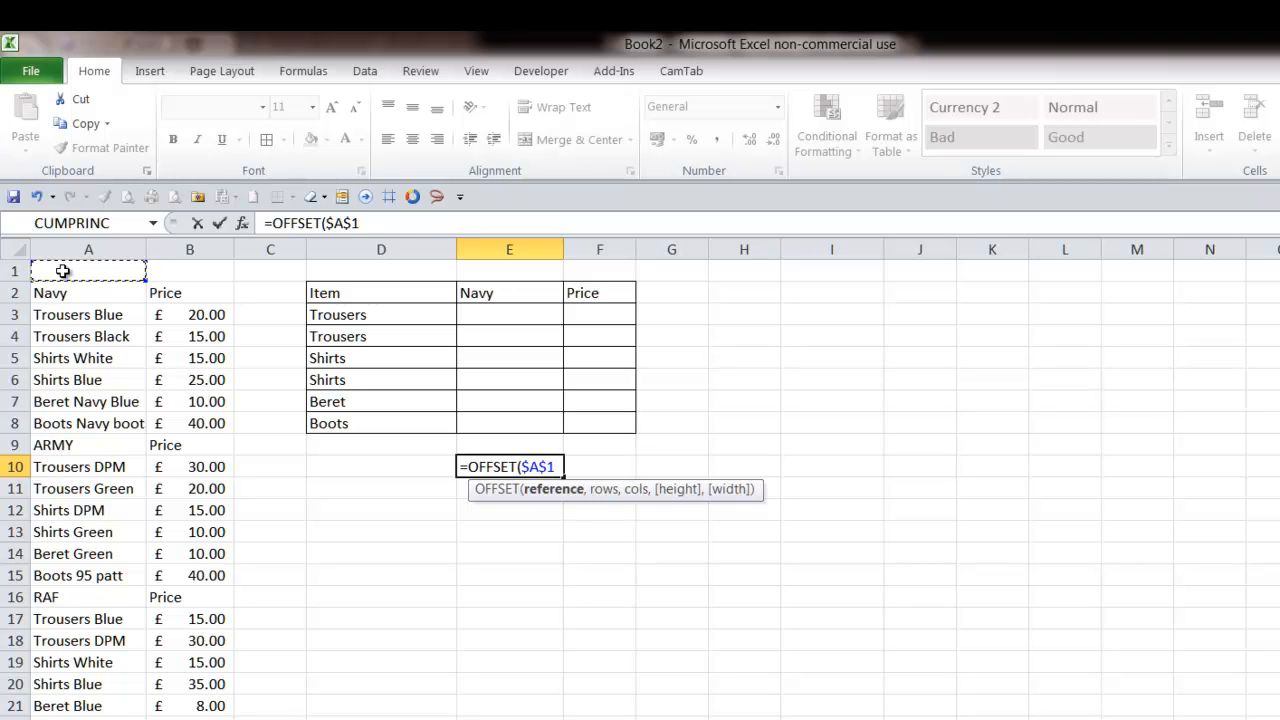
{"action": "type", "text": ","}
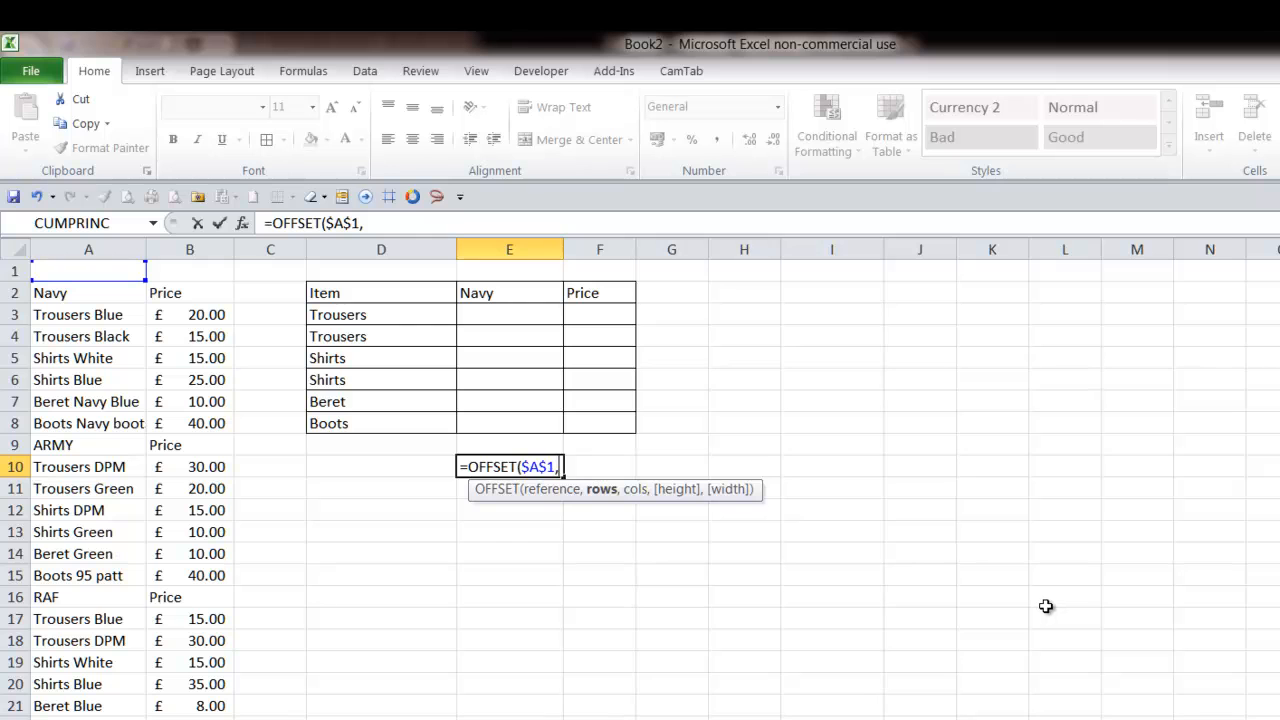
{"action": "type", "text": "mat"}
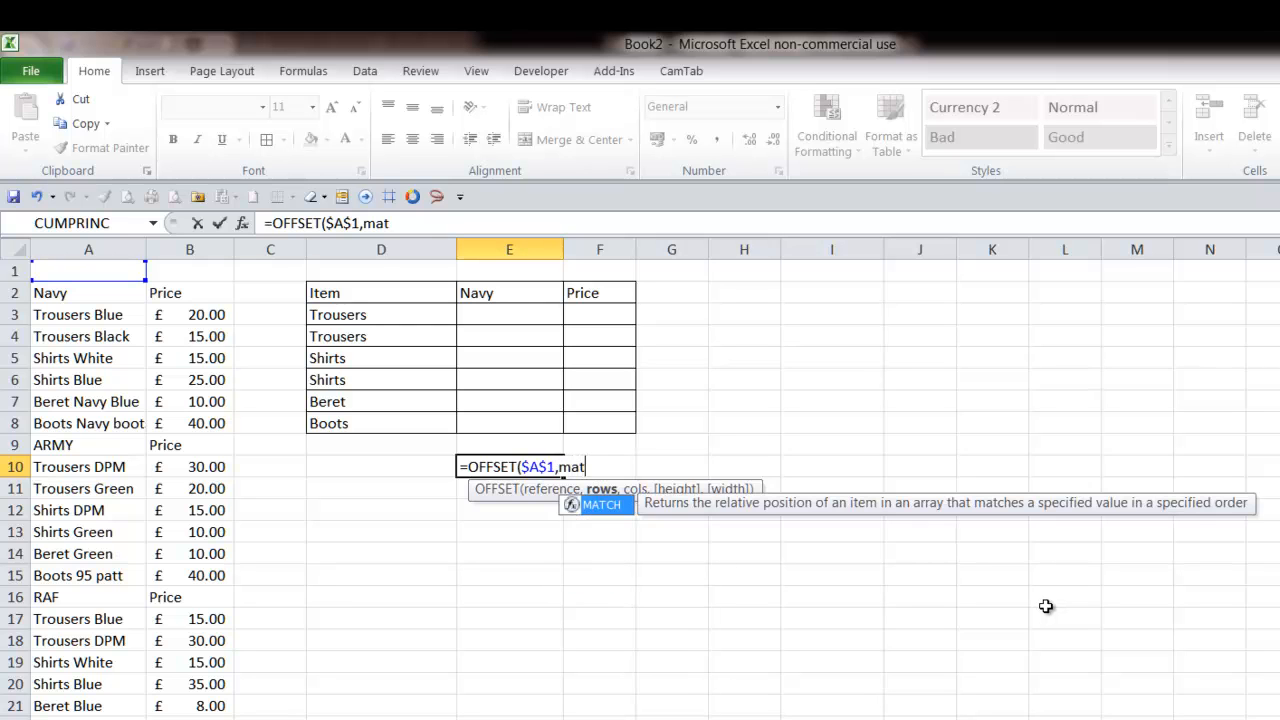
{"action": "type", "text": "ch"}
{"action": "key", "text": "Tab"}
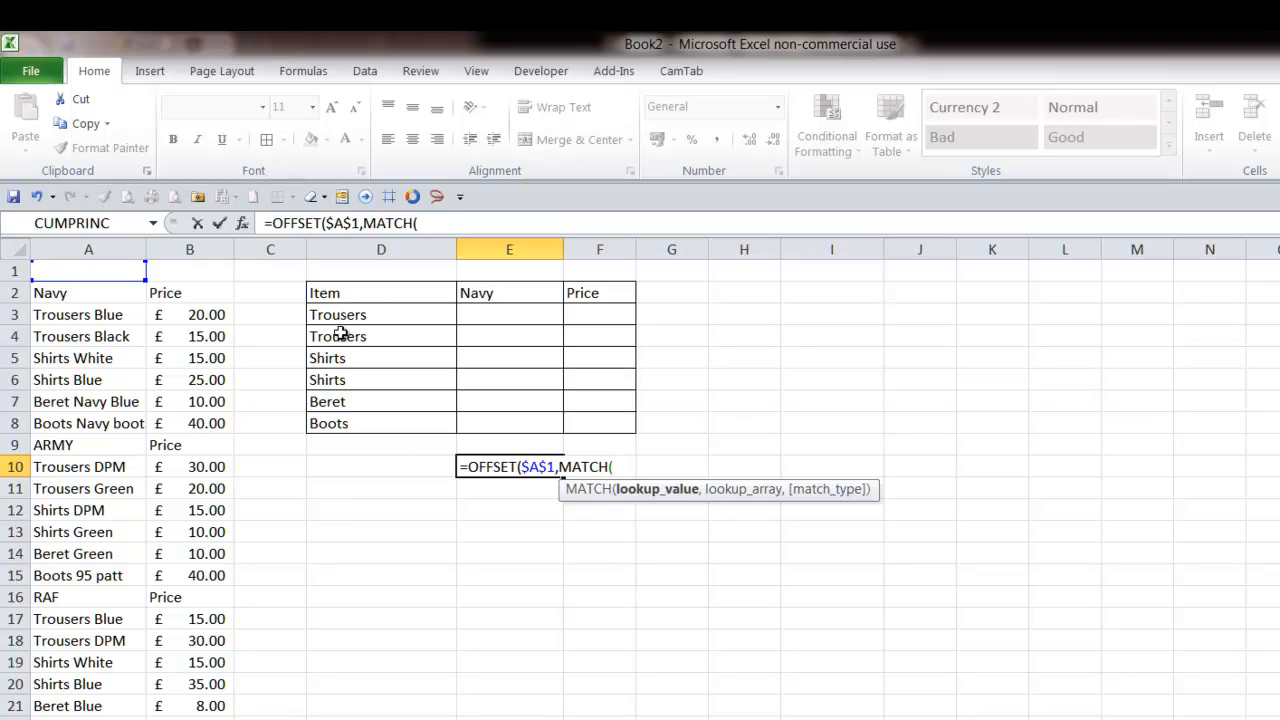
{"action": "left_click", "coordinate": [499, 294]}
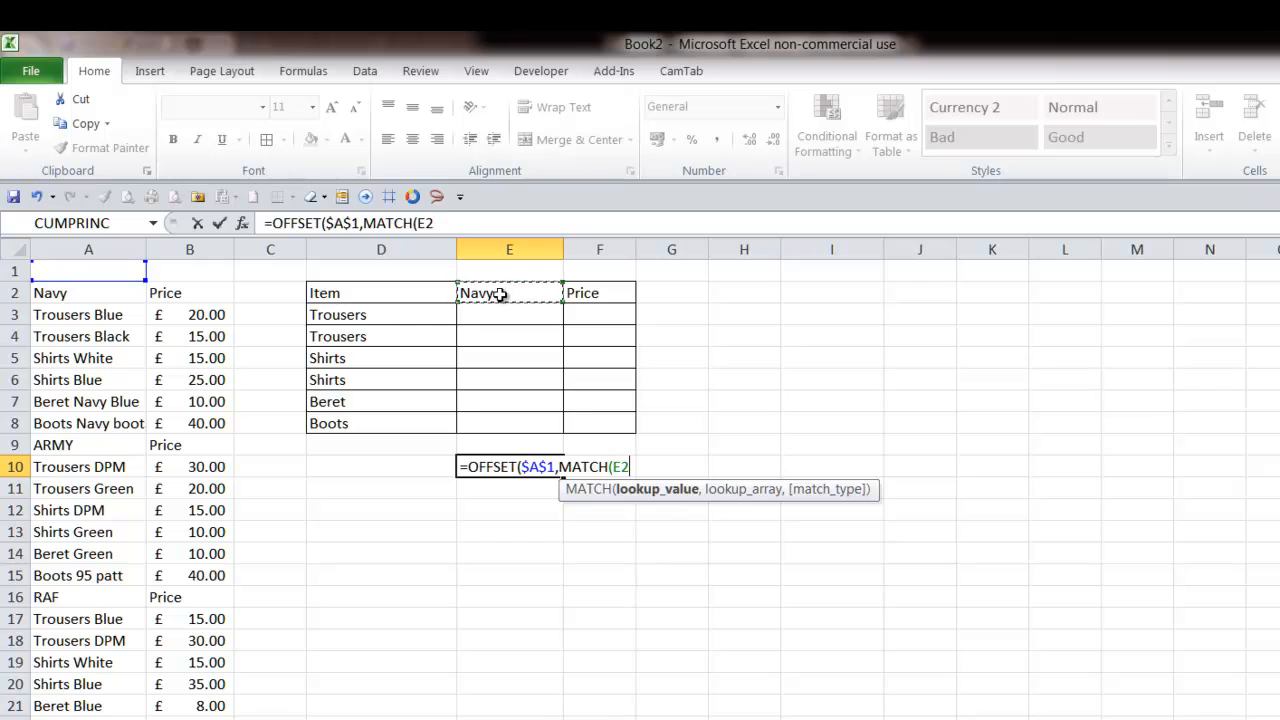
{"action": "key", "text": "F4"}
{"action": "type", "text": ","}
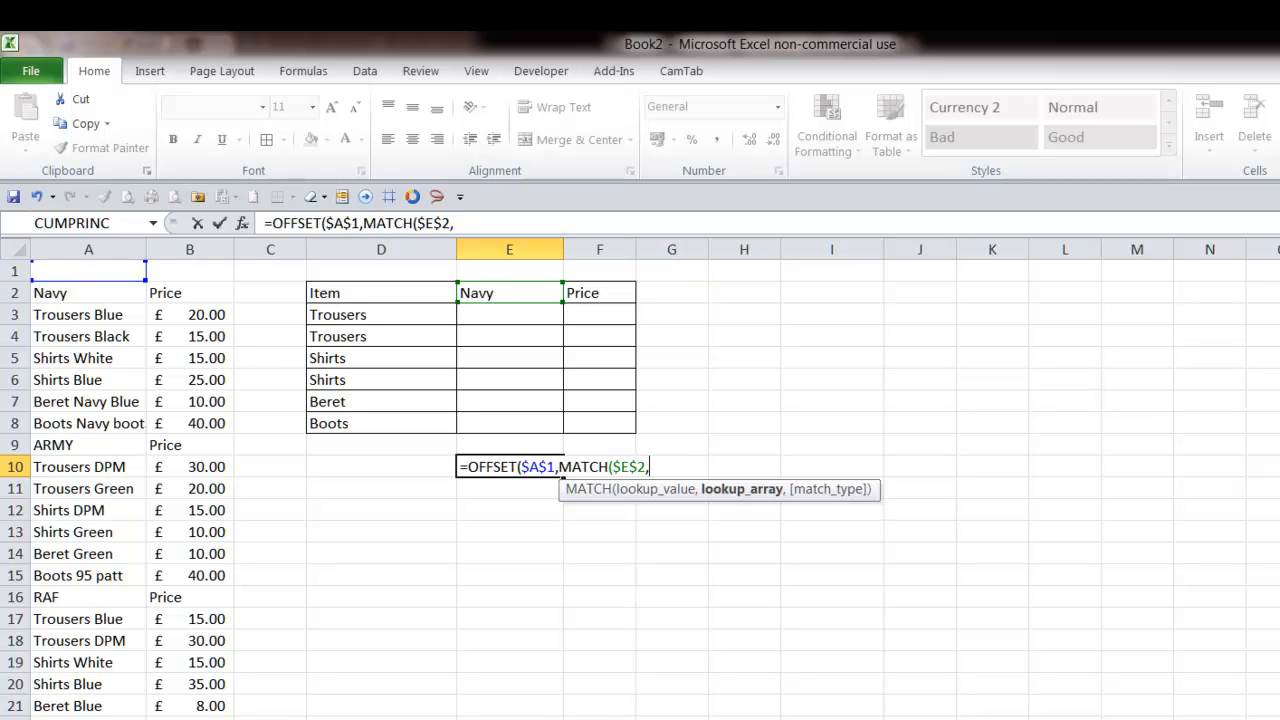
{"action": "left_click_drag", "start_coordinate": [54, 292], "coordinate": [57, 716]}
{"action": "key", "text": "F4"}
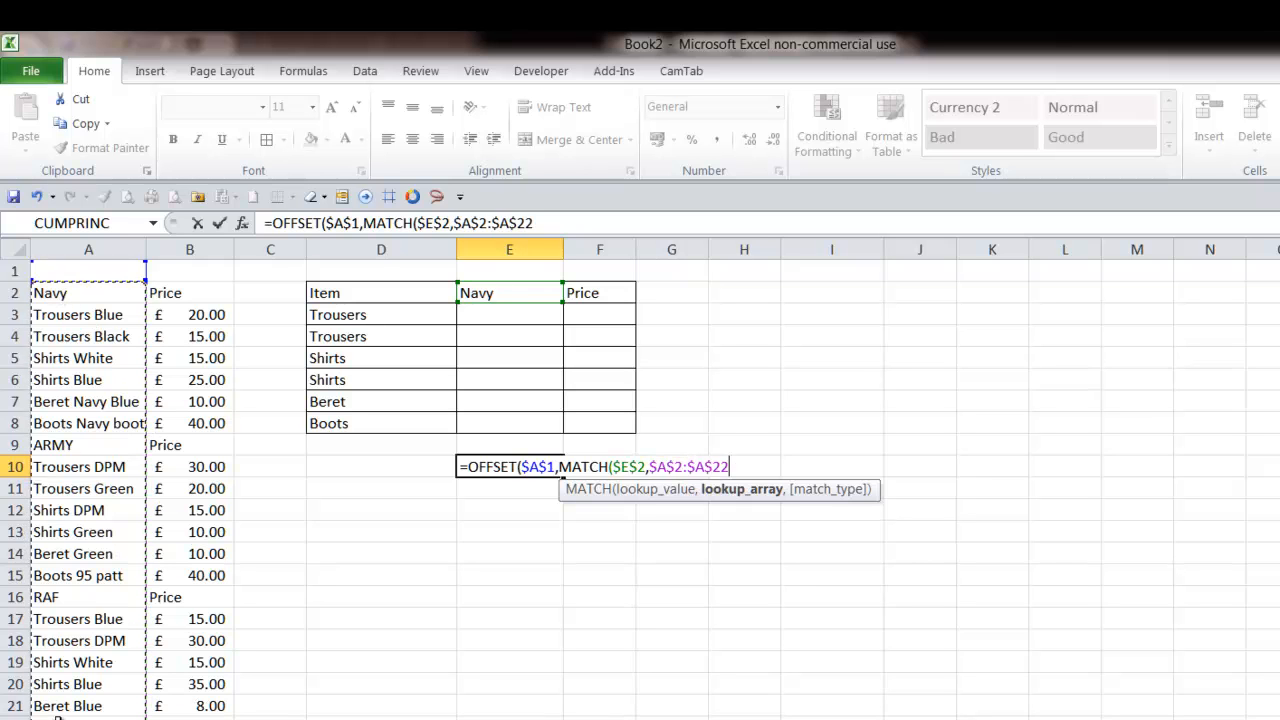
{"action": "type", "text": ","}
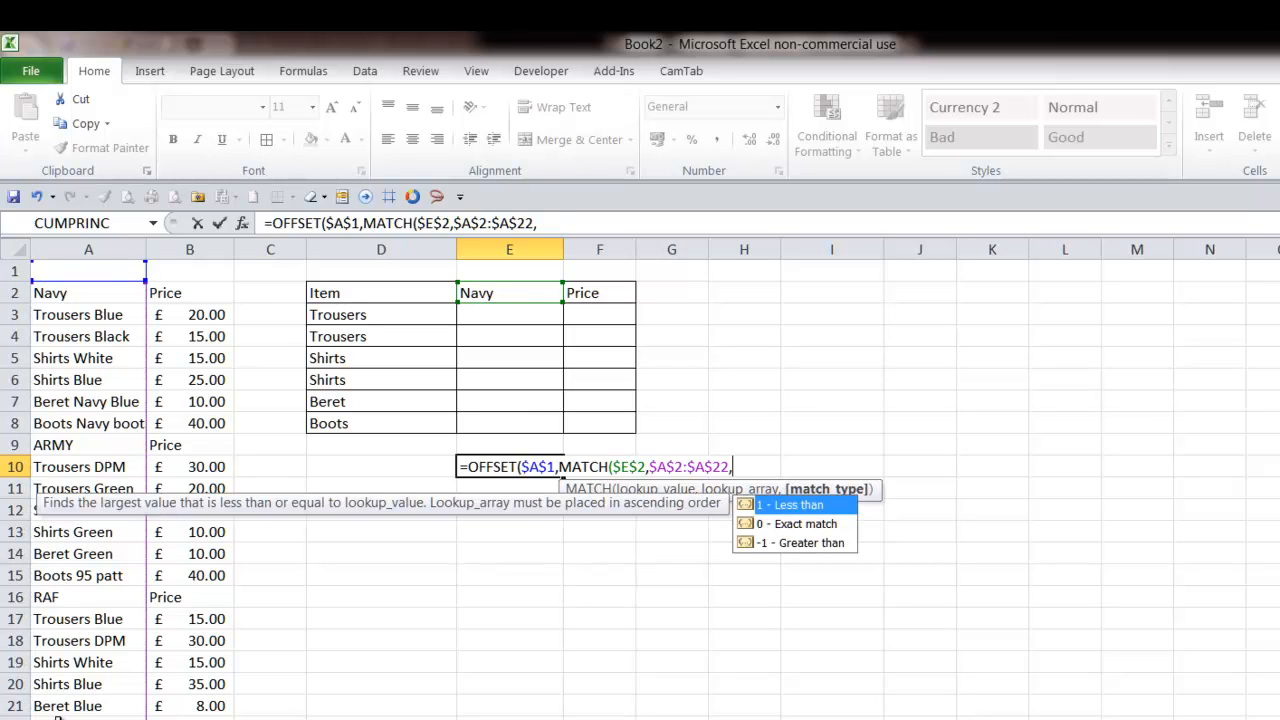
{"action": "type", "text": "0)"}
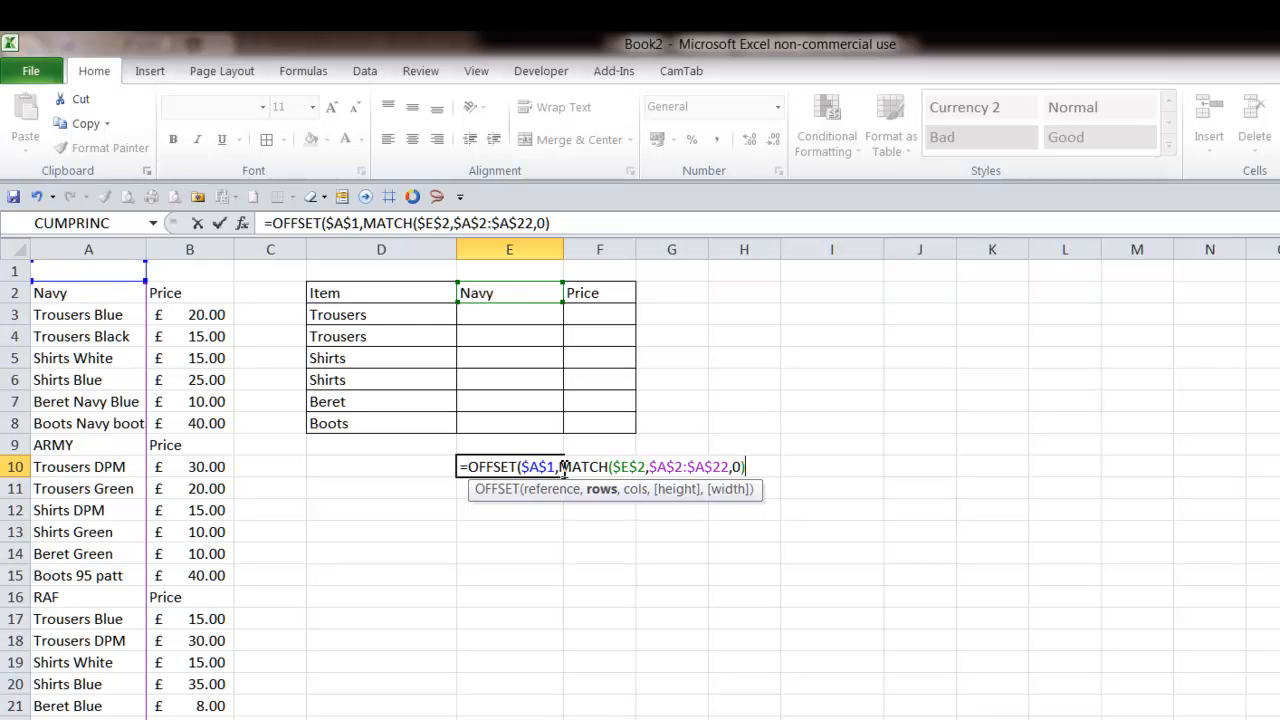
{"action": "left_click_drag", "start_coordinate": [559, 466], "coordinate": [815, 485]}
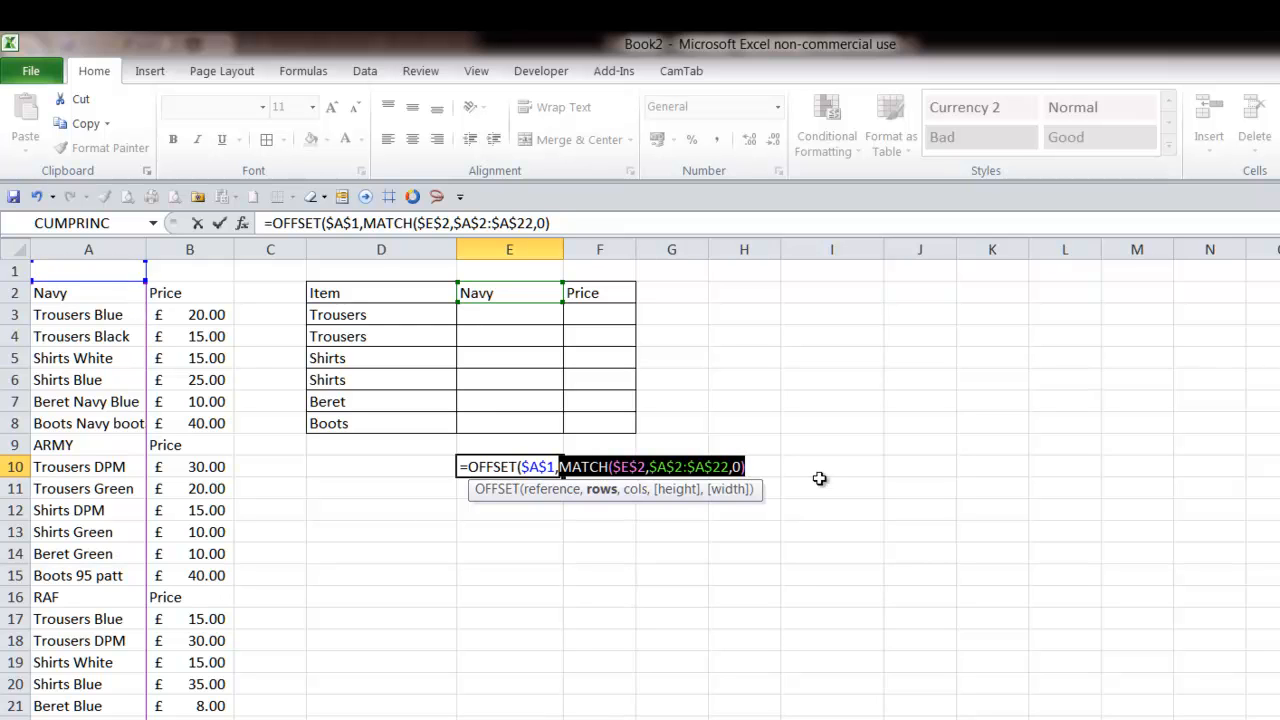
{"action": "type", "text": "1,1"}
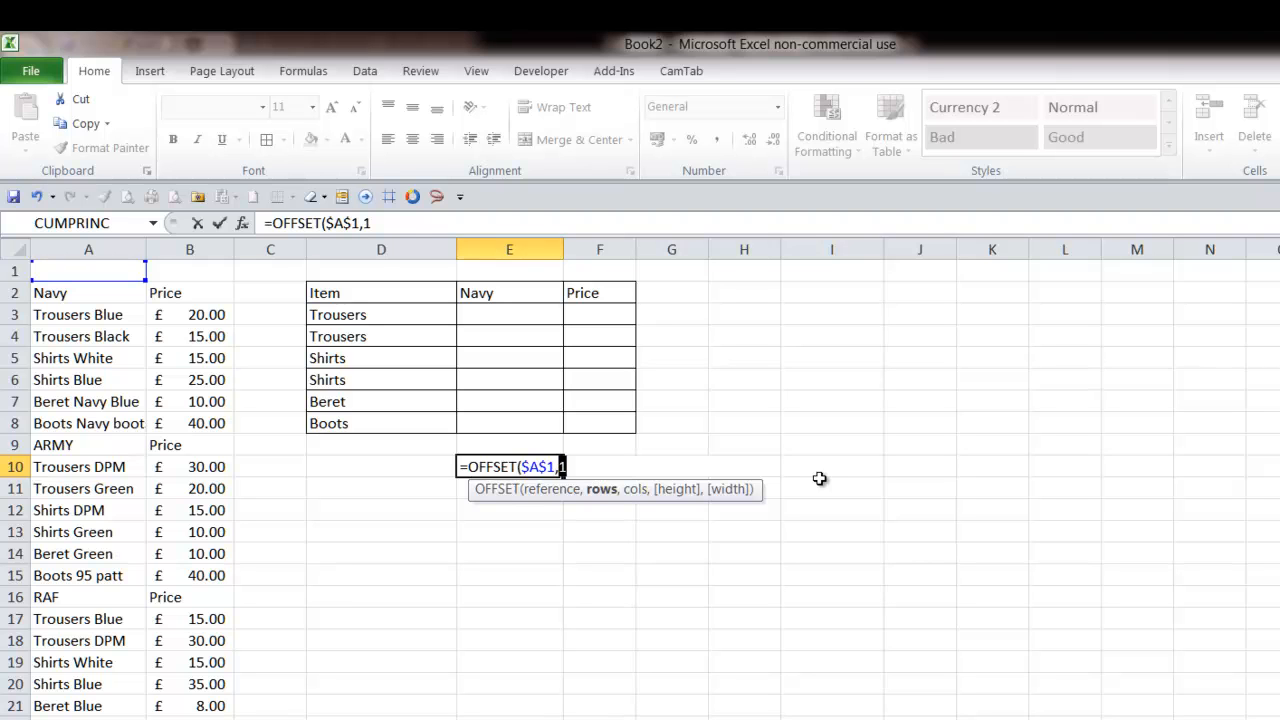
{"action": "key", "text": "ctrl+z"}
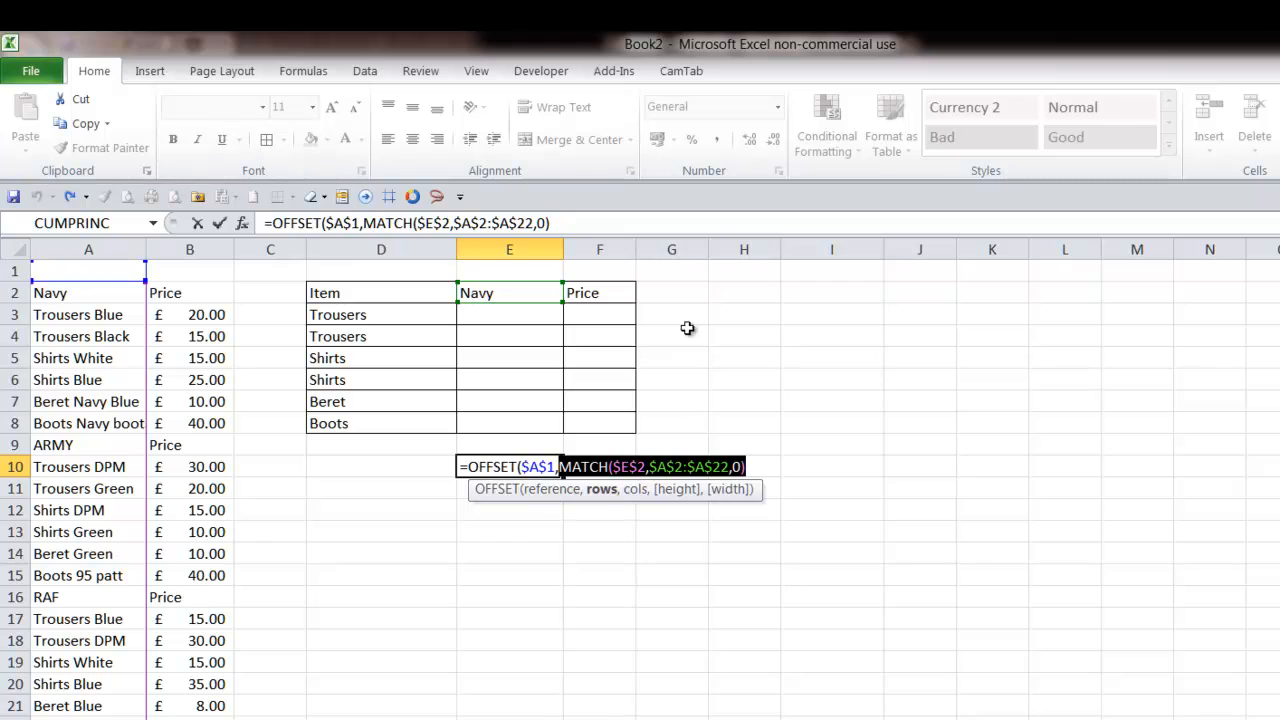
- Complete the OFFSET formula by adding 1 to the MATCH row offset so E3 to E8 list the matching Navy items
{"action": "left_click", "coordinate": [568, 222]}
{"action": "type", "text": "+"}
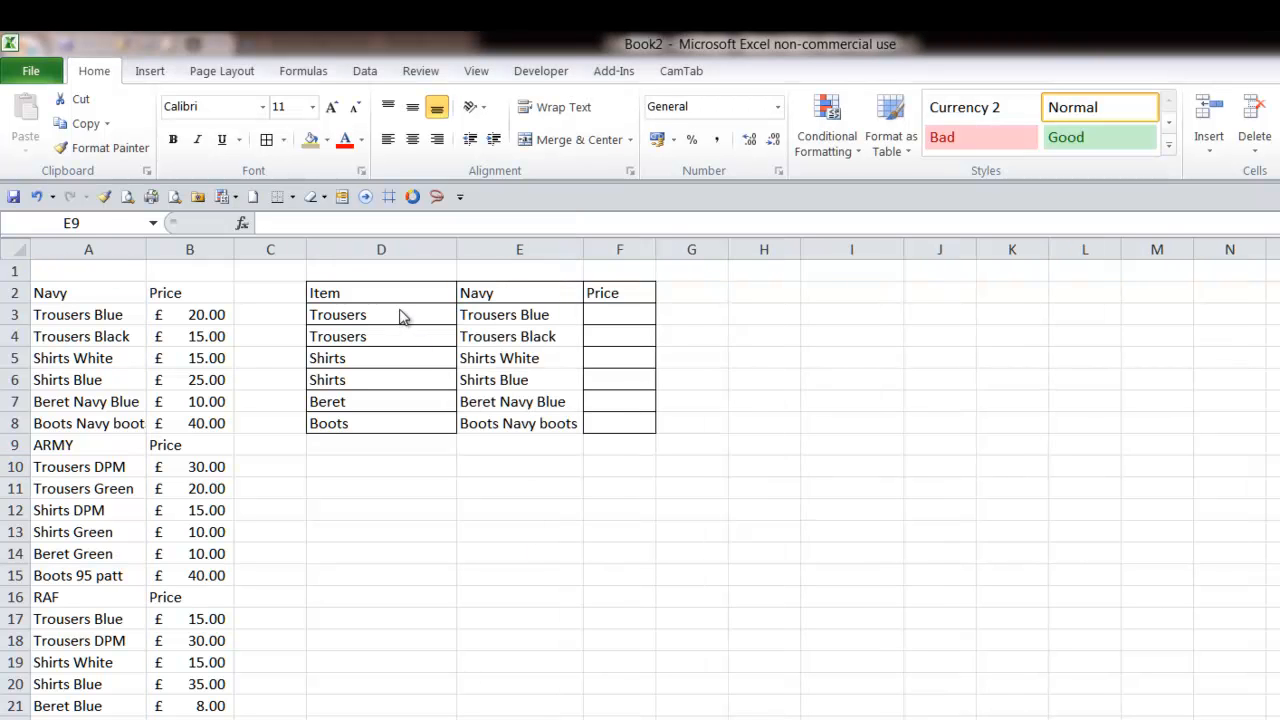
{"action": "left_click", "coordinate": [508, 320]}
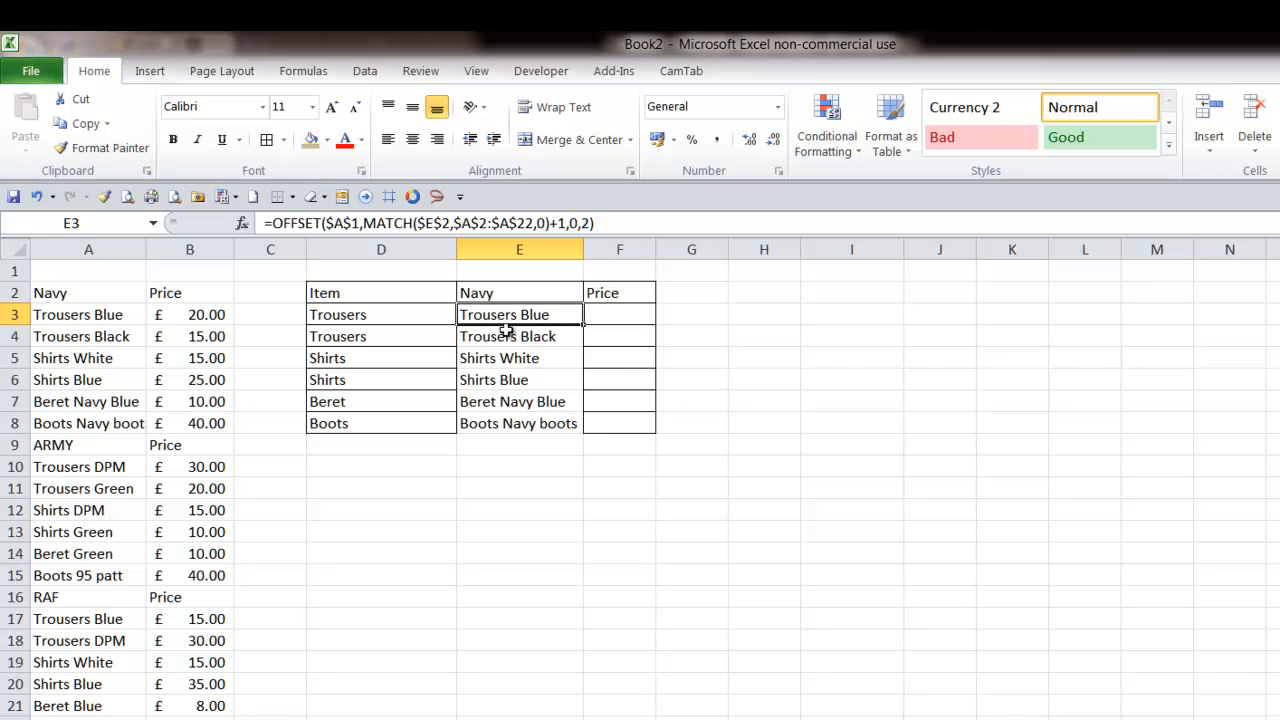
- Compare the items in columns D and E against the service lists in column A and review the E3 formula
{"action": "left_click_drag", "start_coordinate": [386, 315], "coordinate": [489, 341]}
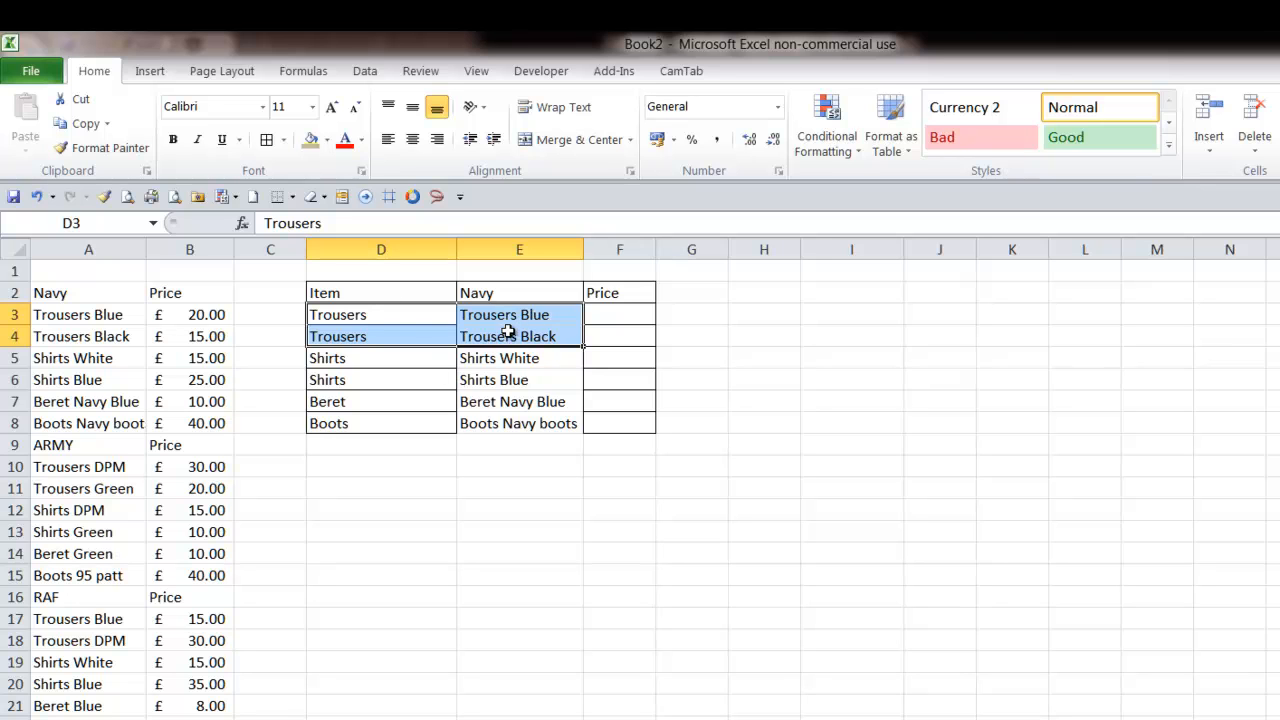
{"action": "left_click_drag", "start_coordinate": [429, 360], "coordinate": [514, 394]}
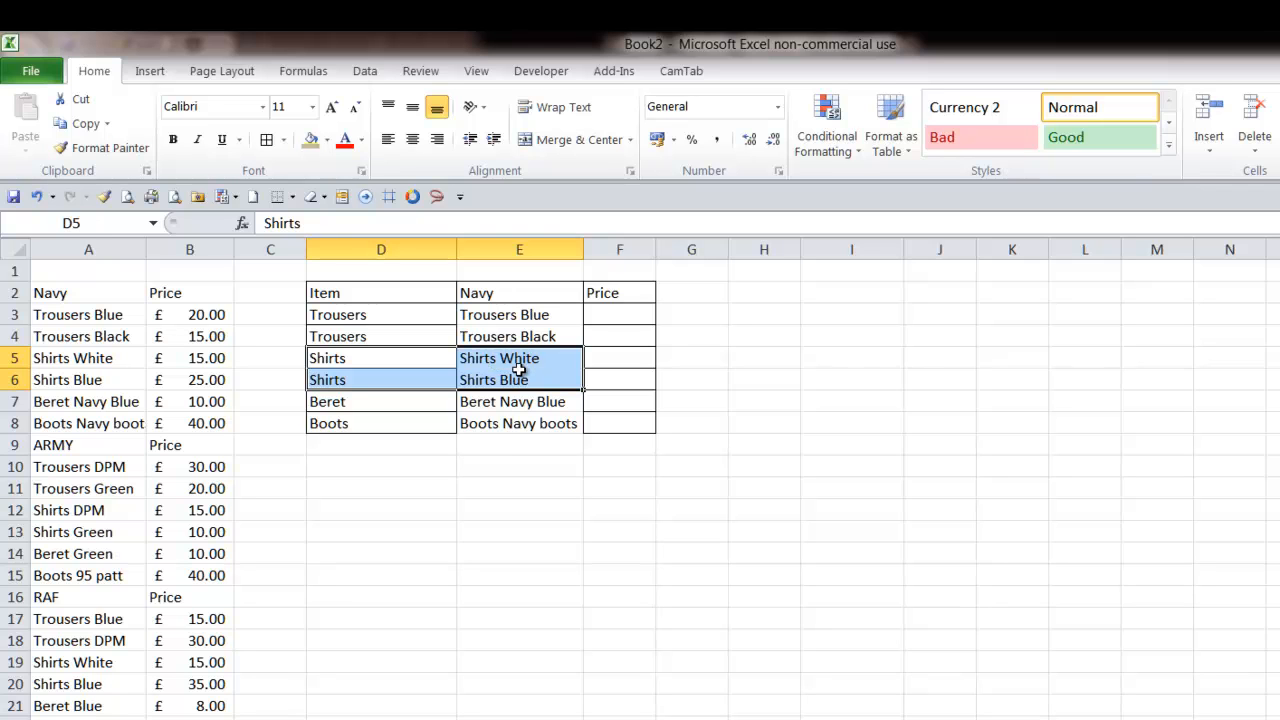
{"action": "left_click_drag", "start_coordinate": [435, 404], "coordinate": [494, 414]}
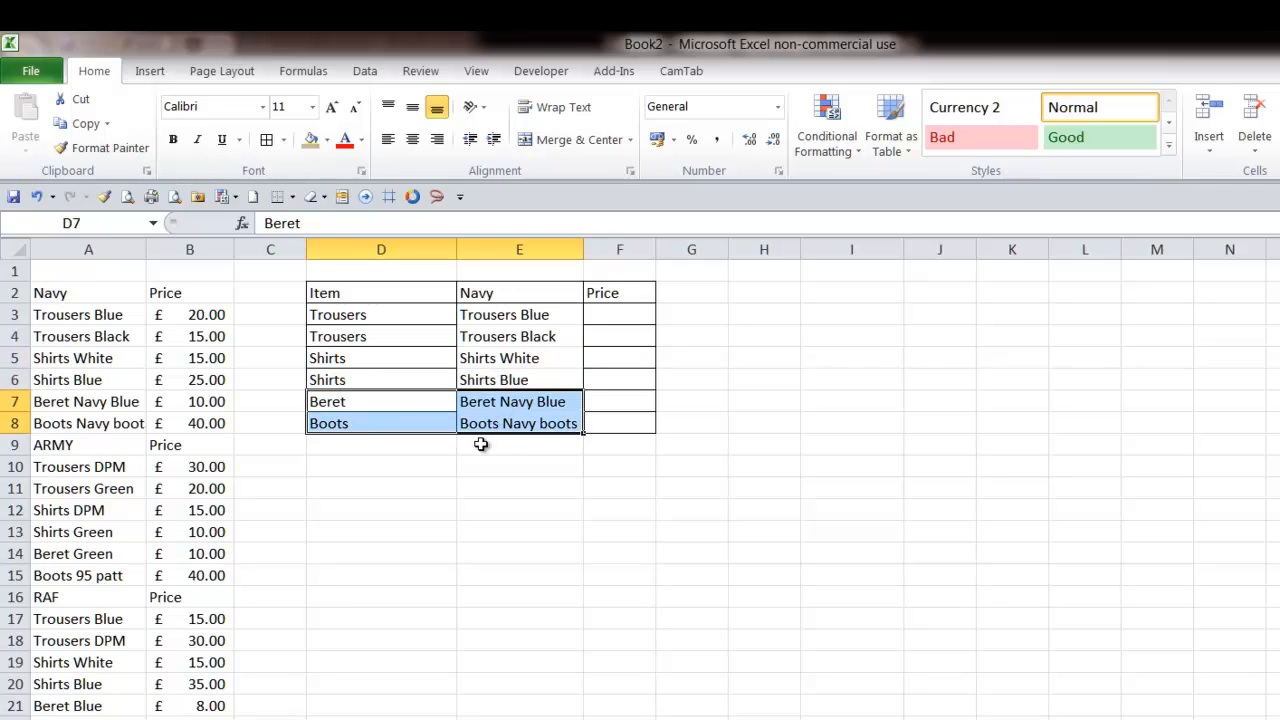
{"action": "left_click_drag", "start_coordinate": [417, 409], "coordinate": [542, 407]}
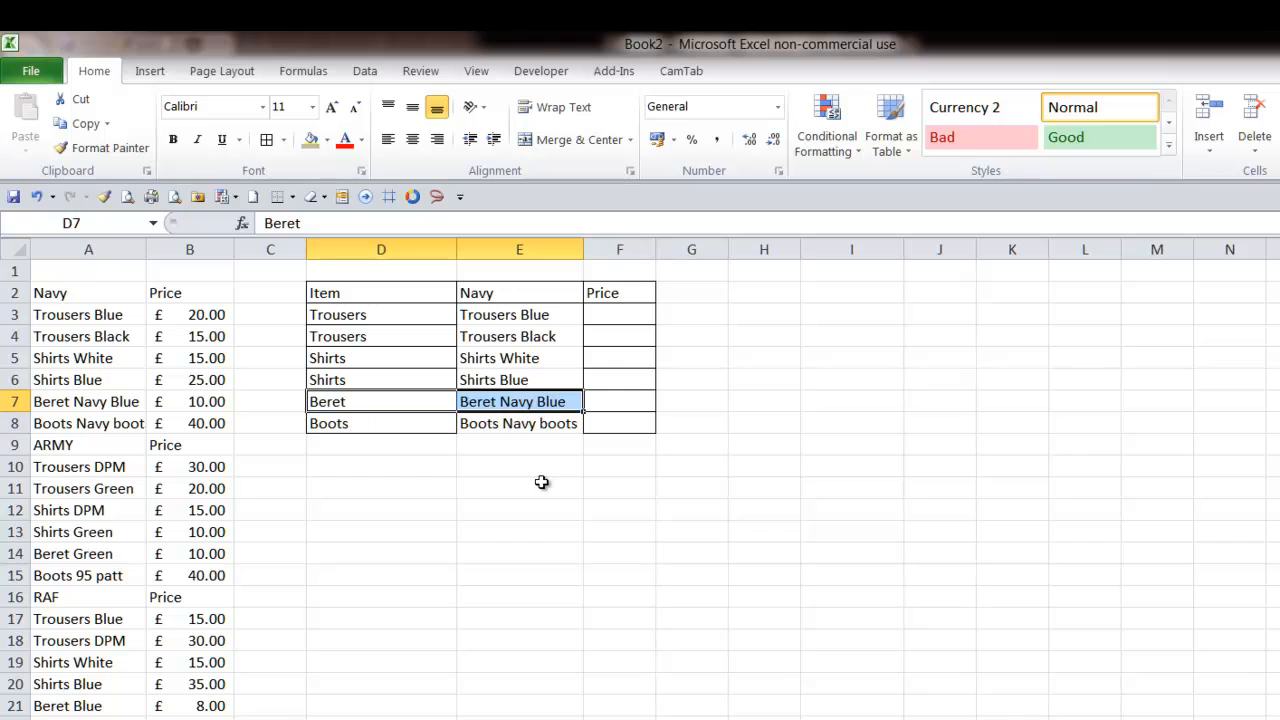
{"action": "left_click", "coordinate": [413, 423]}
{"action": "left_click_drag", "start_coordinate": [413, 423], "coordinate": [500, 428]}
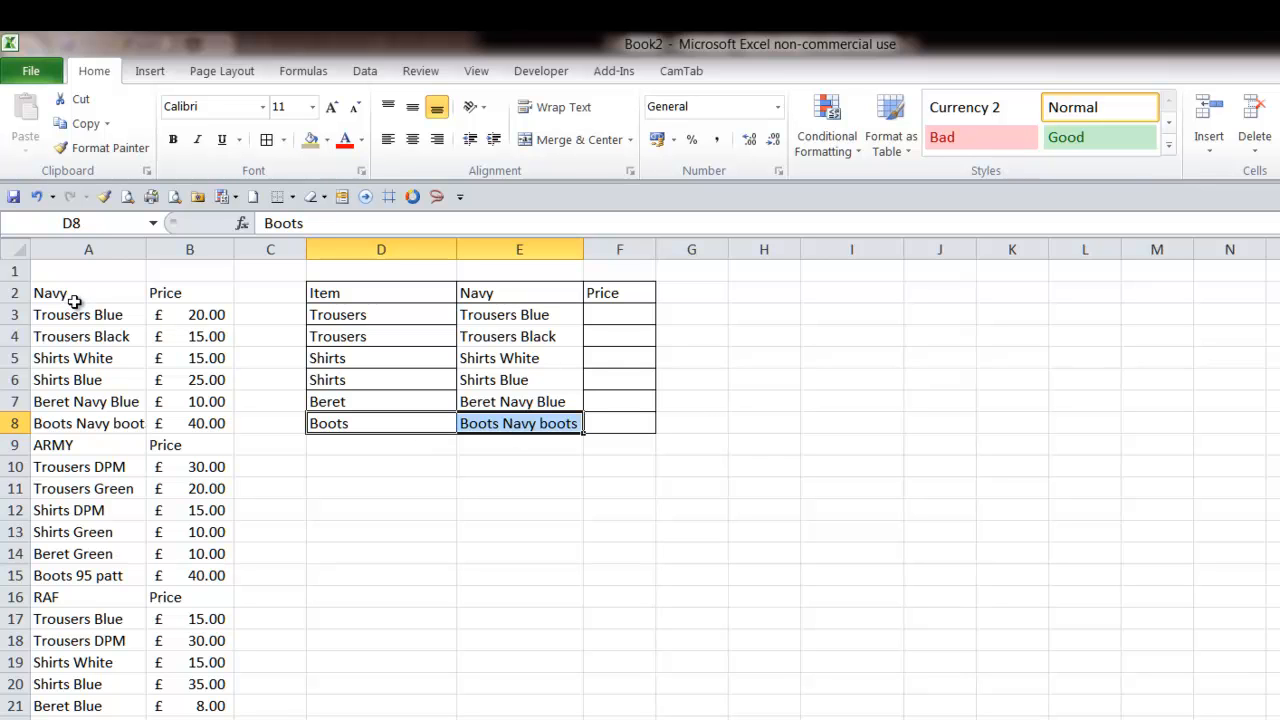
{"action": "left_click", "coordinate": [127, 432]}
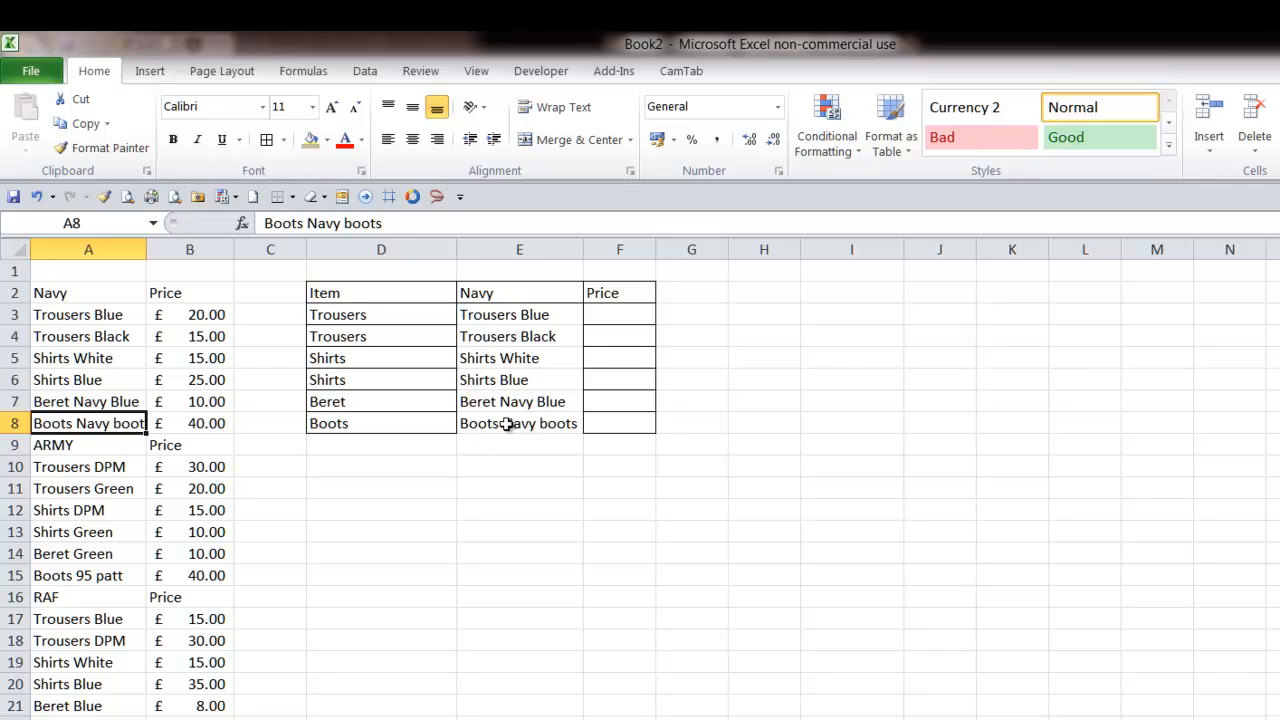
{"action": "left_click", "coordinate": [98, 578]}
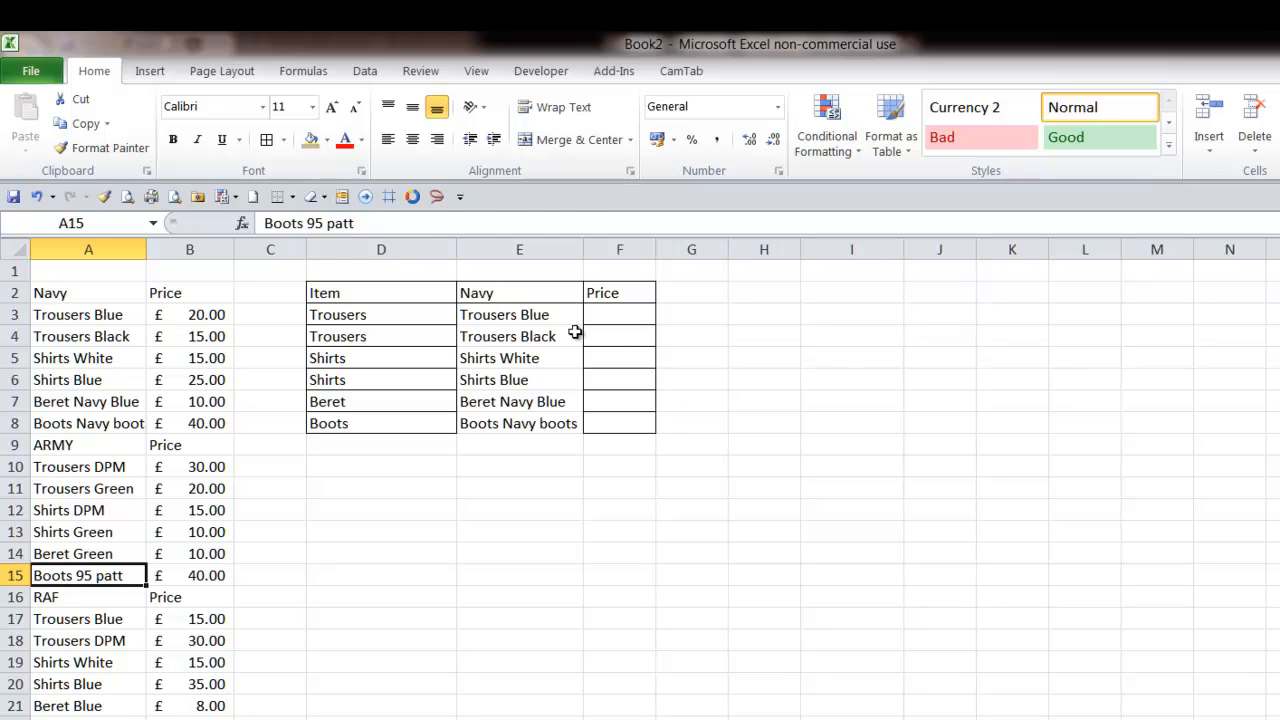
{"action": "left_click", "coordinate": [545, 316]}
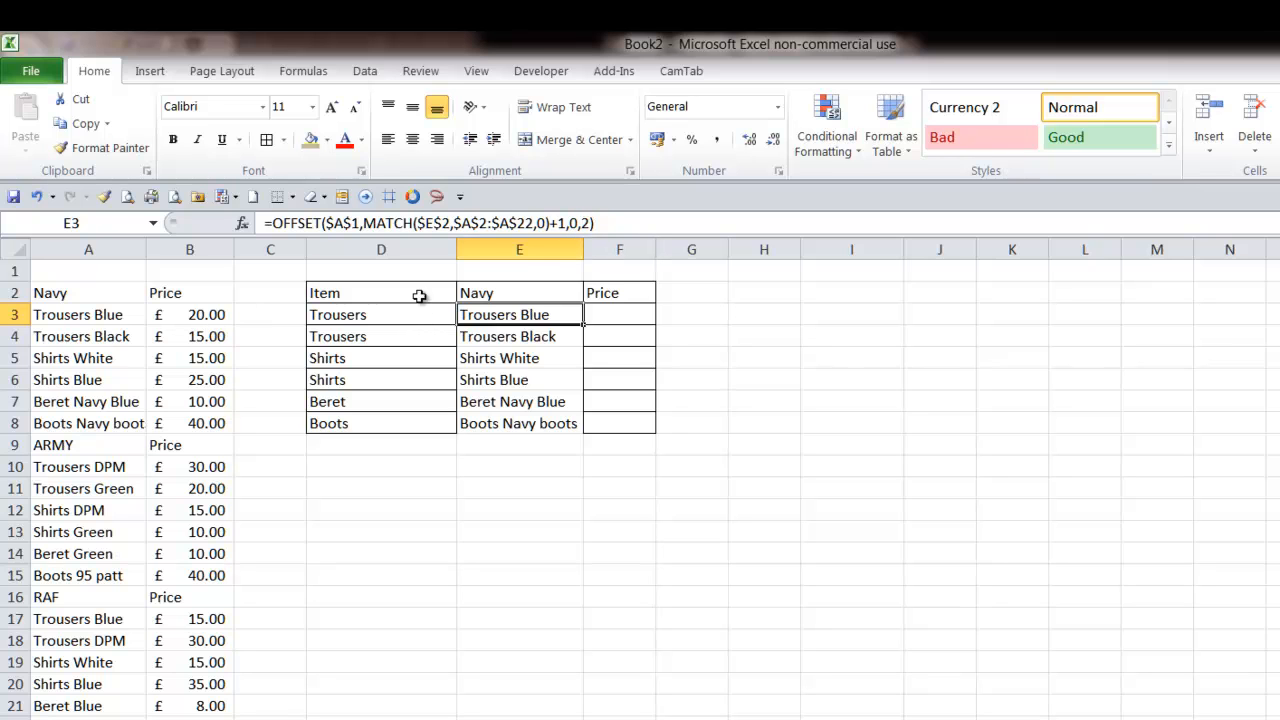
- Review the OFFSET formulas in E3 through E8 to compare their row offsets
{"action": "left_click", "coordinate": [584, 223]}
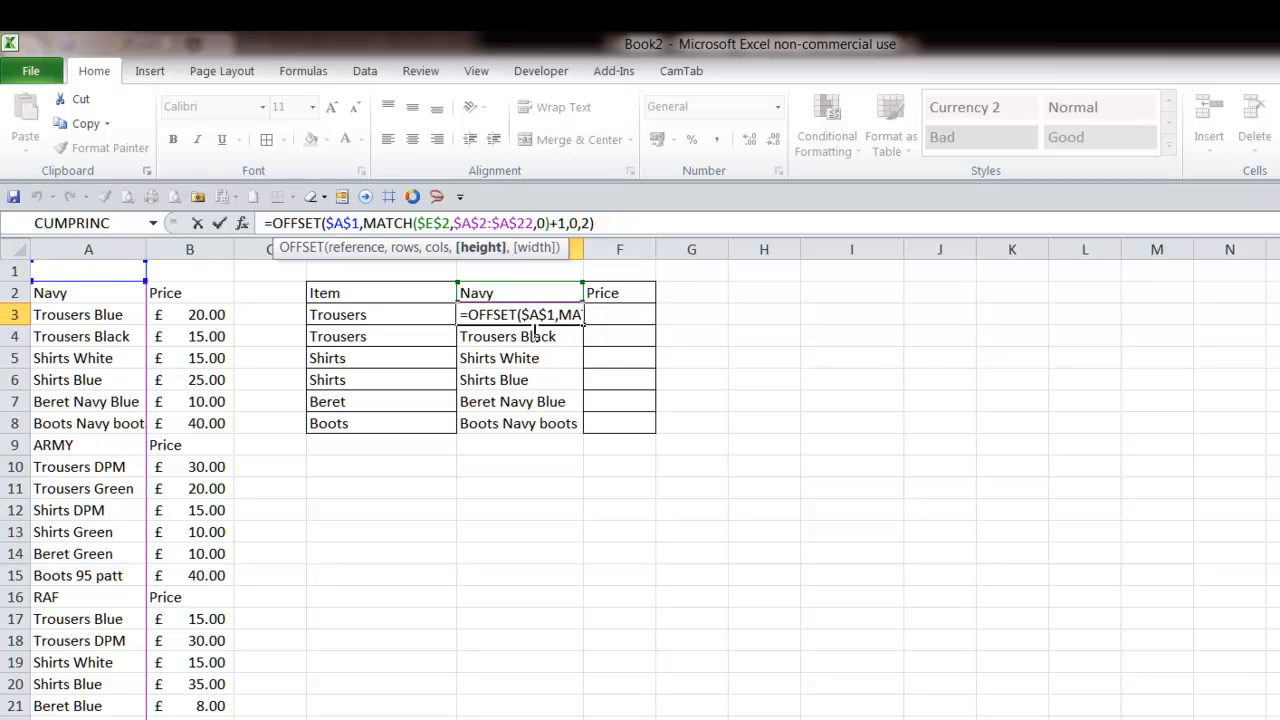
{"action": "key", "text": "Return"}
{"action": "key", "text": "Left"}
{"action": "key", "text": "Down"}
{"action": "key", "text": "Right"}
{"action": "key", "text": "Down"}
{"action": "key", "text": "Down"}
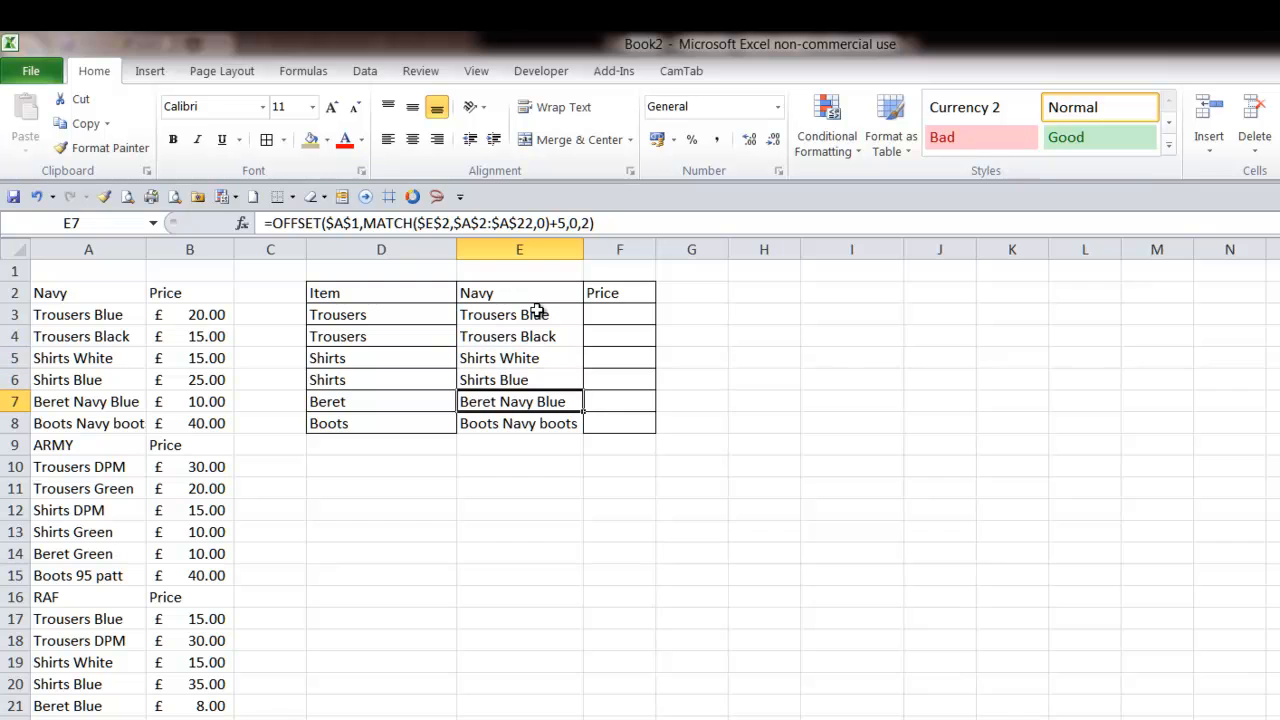
{"action": "double_click", "coordinate": [586, 223]}
{"action": "key", "text": "Return"}
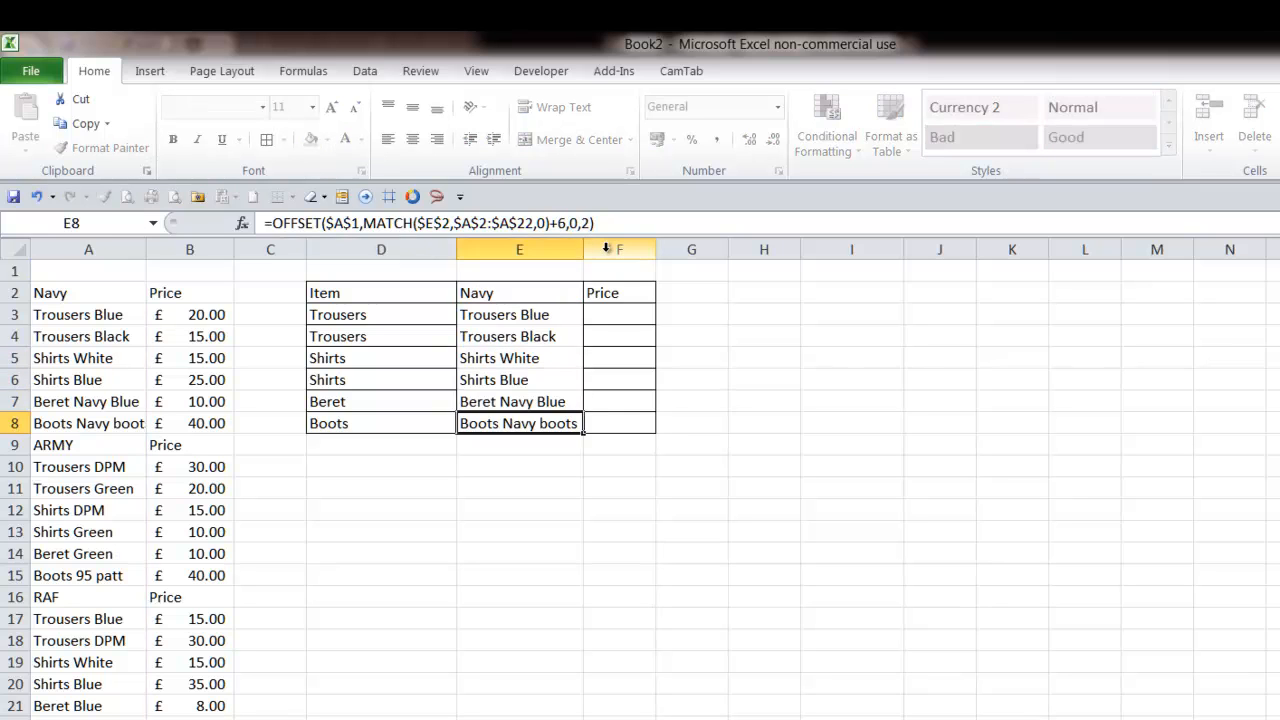
{"action": "double_click", "coordinate": [588, 223]}
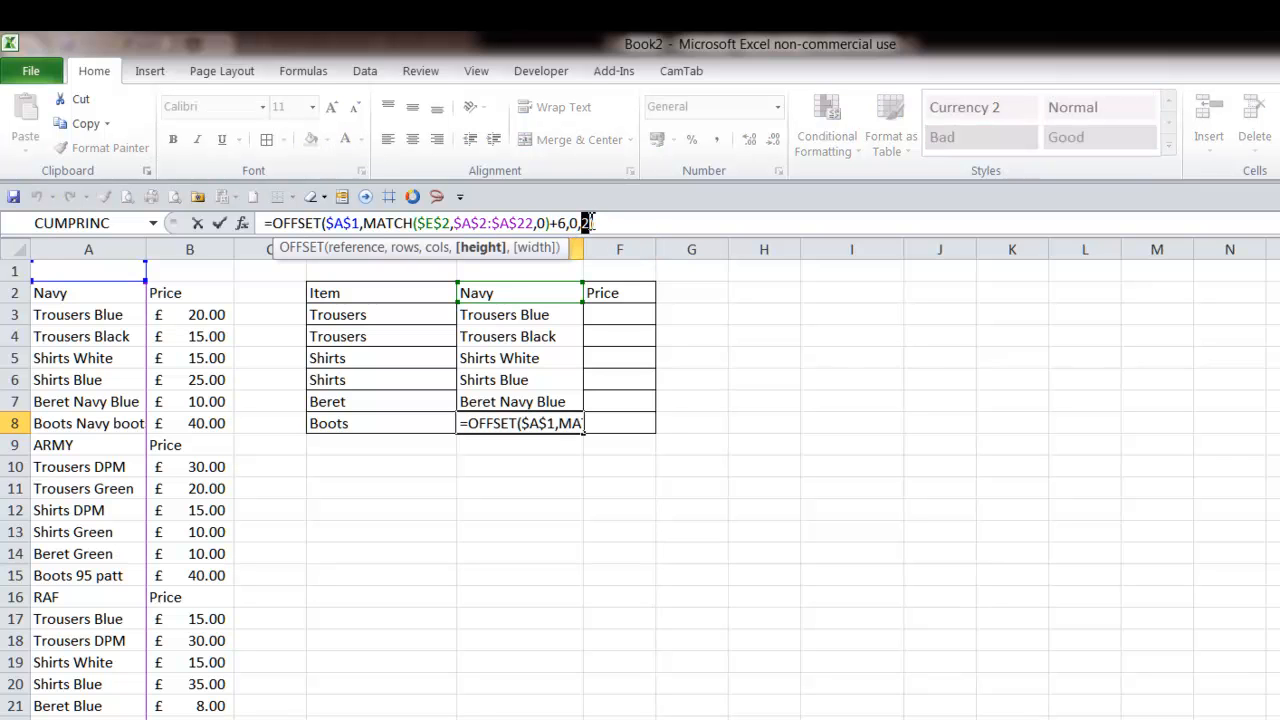
{"action": "key", "text": "Return"}
- Switch the service drop-down in E2 to RAF
{"action": "left_click", "coordinate": [522, 293]}
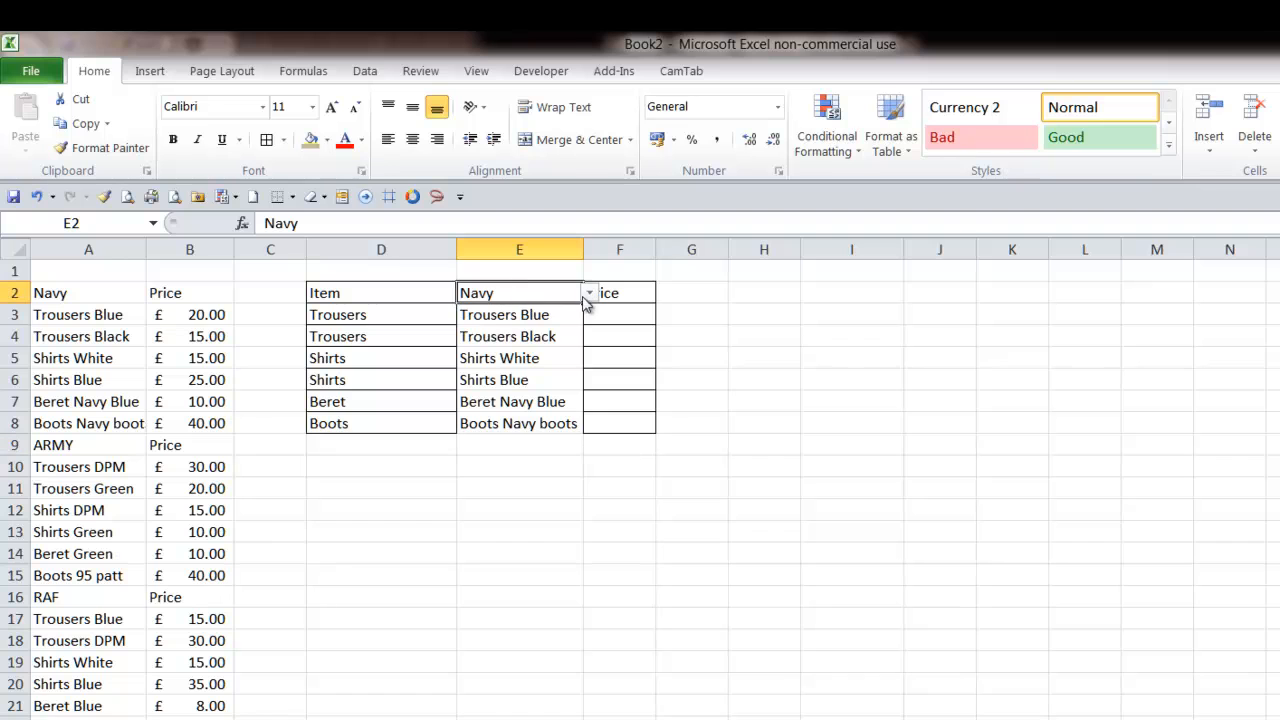
{"action": "left_click", "coordinate": [589, 293]}
{"action": "left_click", "coordinate": [565, 340]}
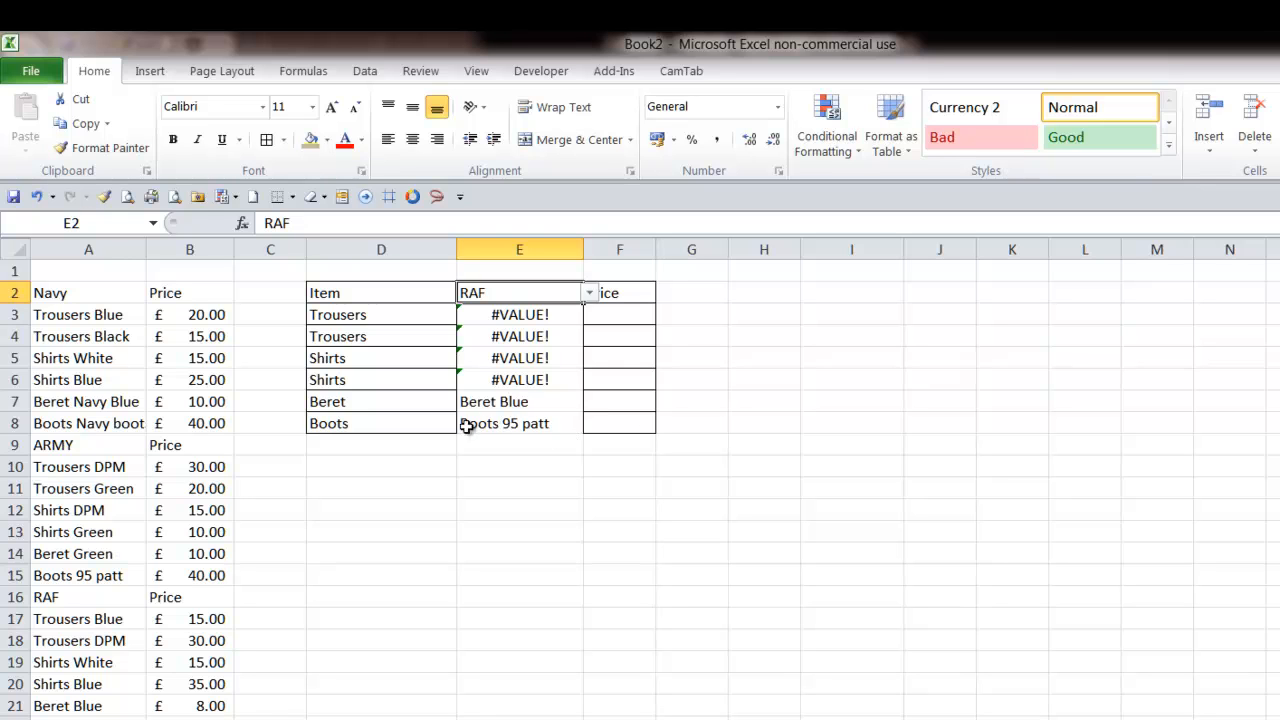
- Open Name Manager to review the existing defined names, then close it
{"action": "left_click", "coordinate": [528, 318]}
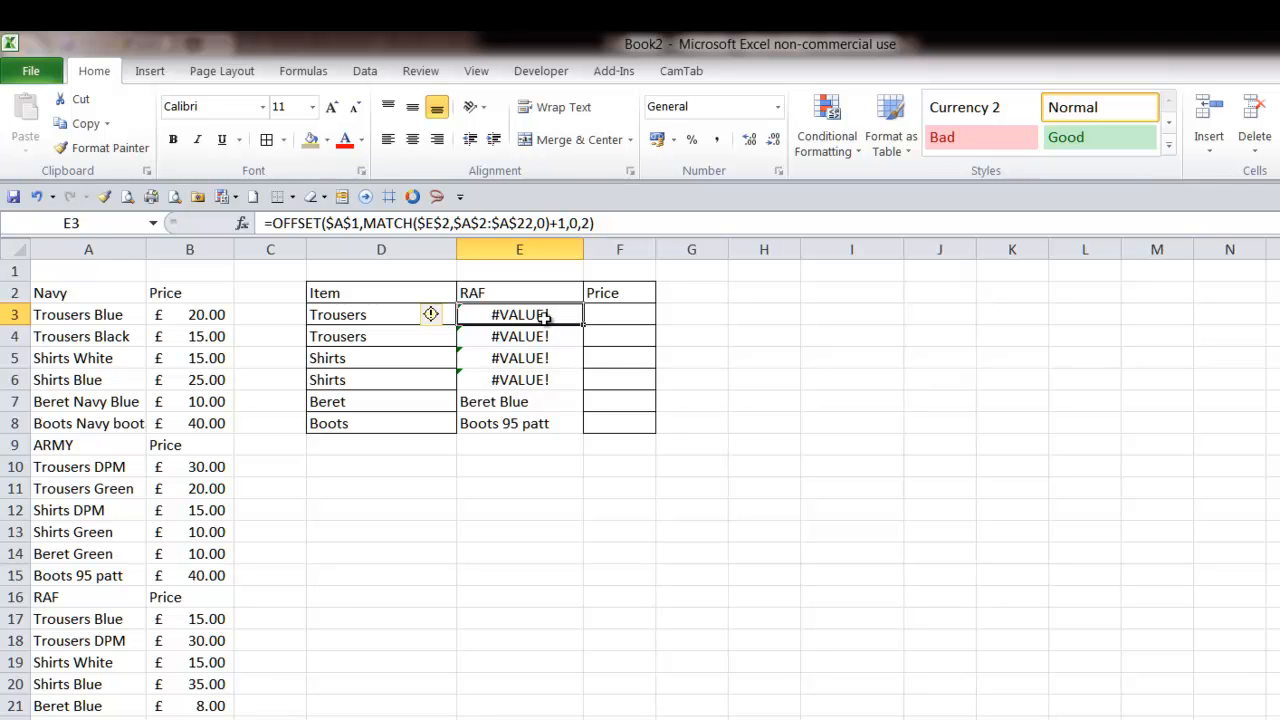
{"action": "left_click", "coordinate": [366, 77]}
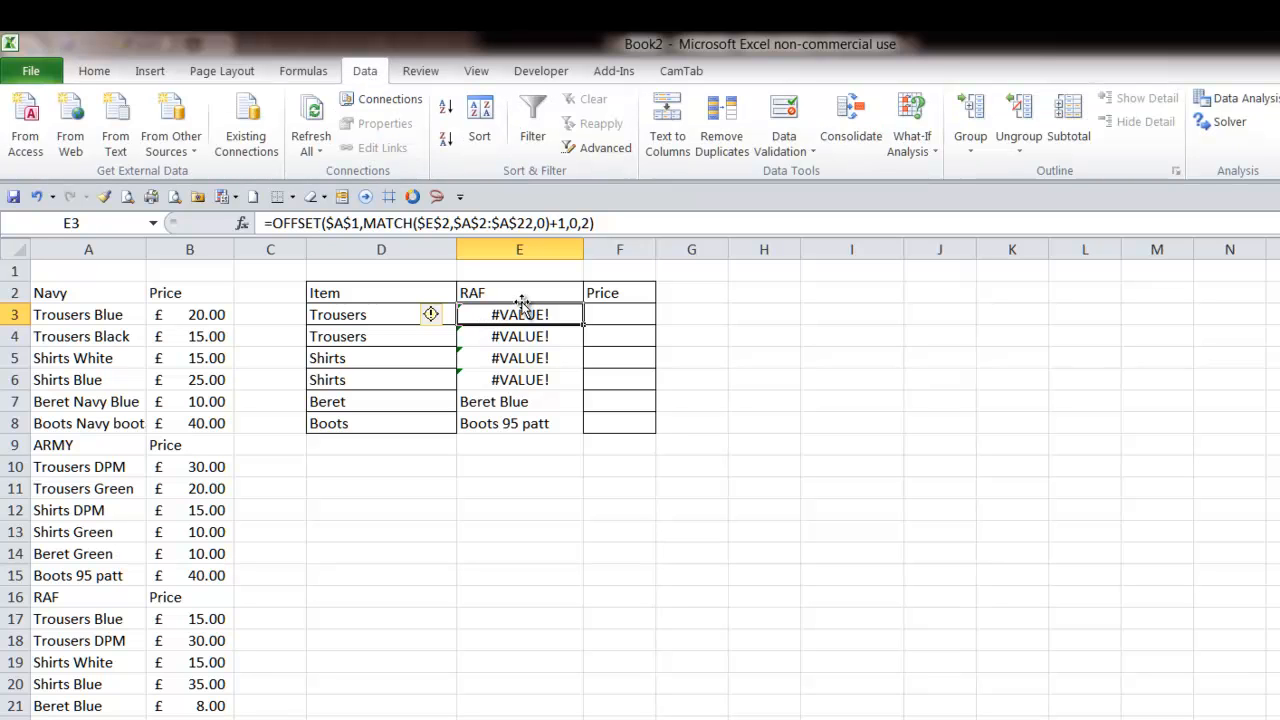
{"action": "left_click", "coordinate": [312, 74]}
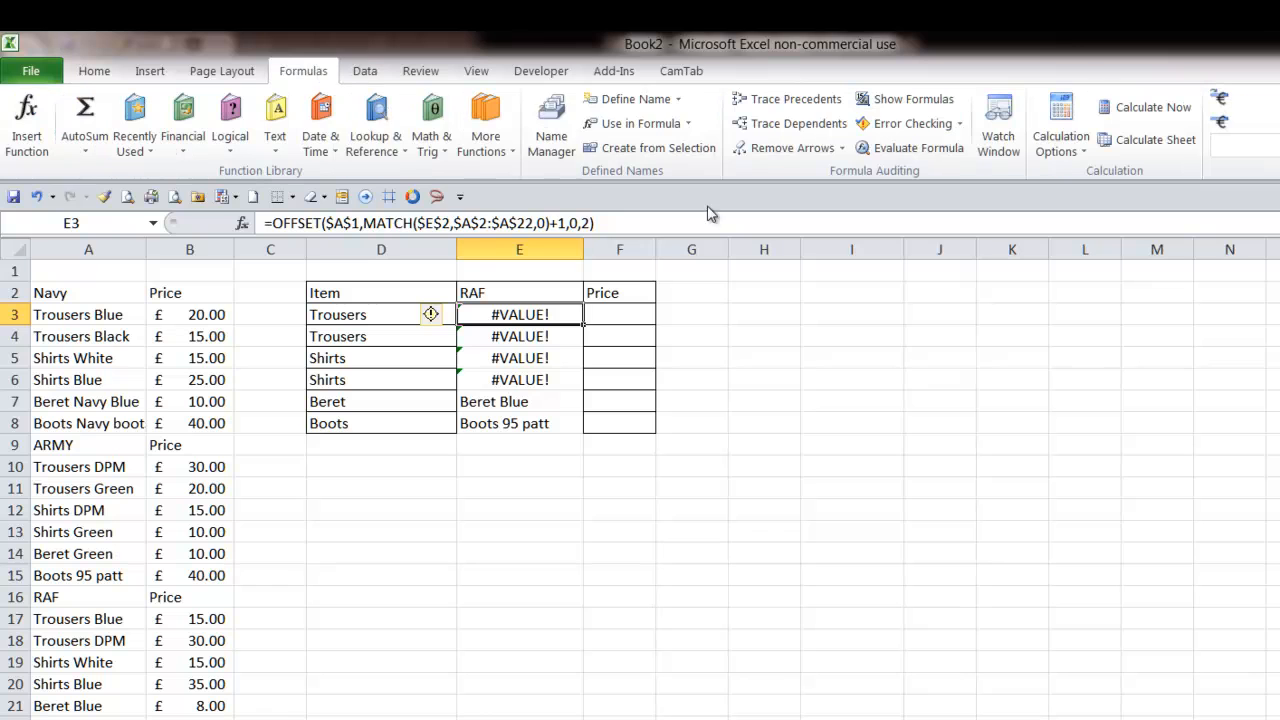
{"action": "left_click", "coordinate": [554, 120]}
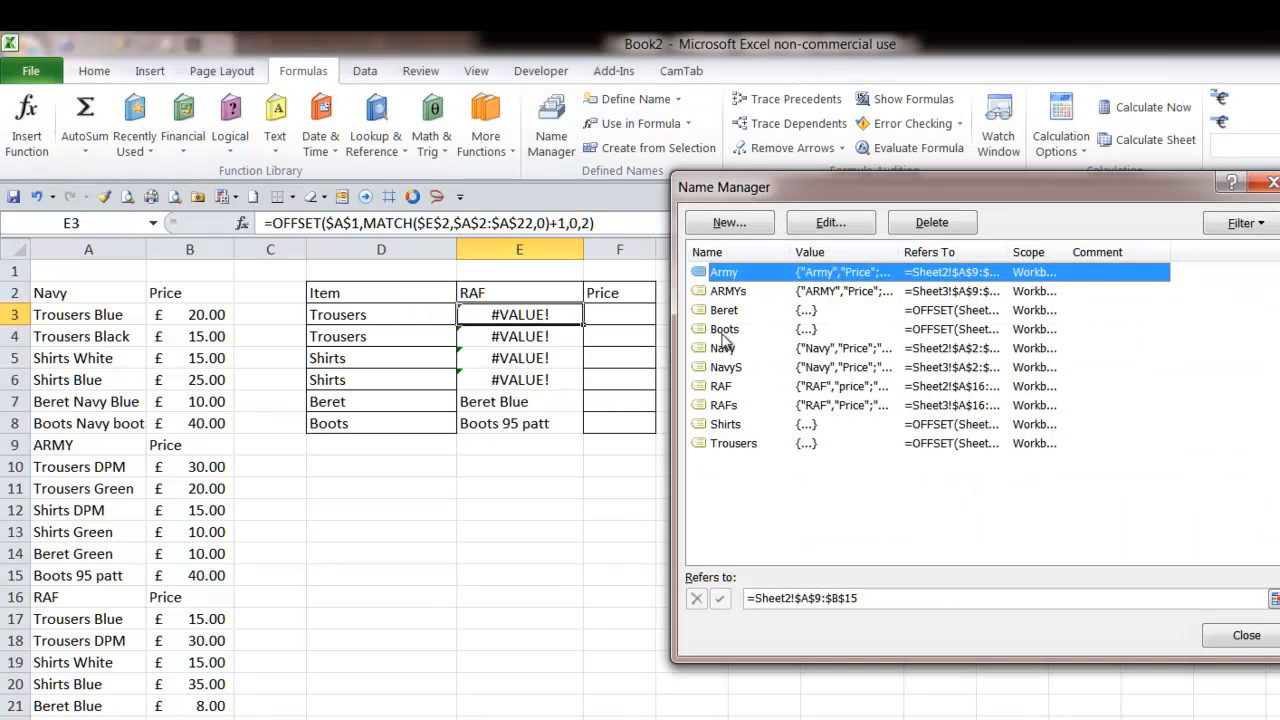
{"action": "left_click", "coordinate": [1275, 638]}
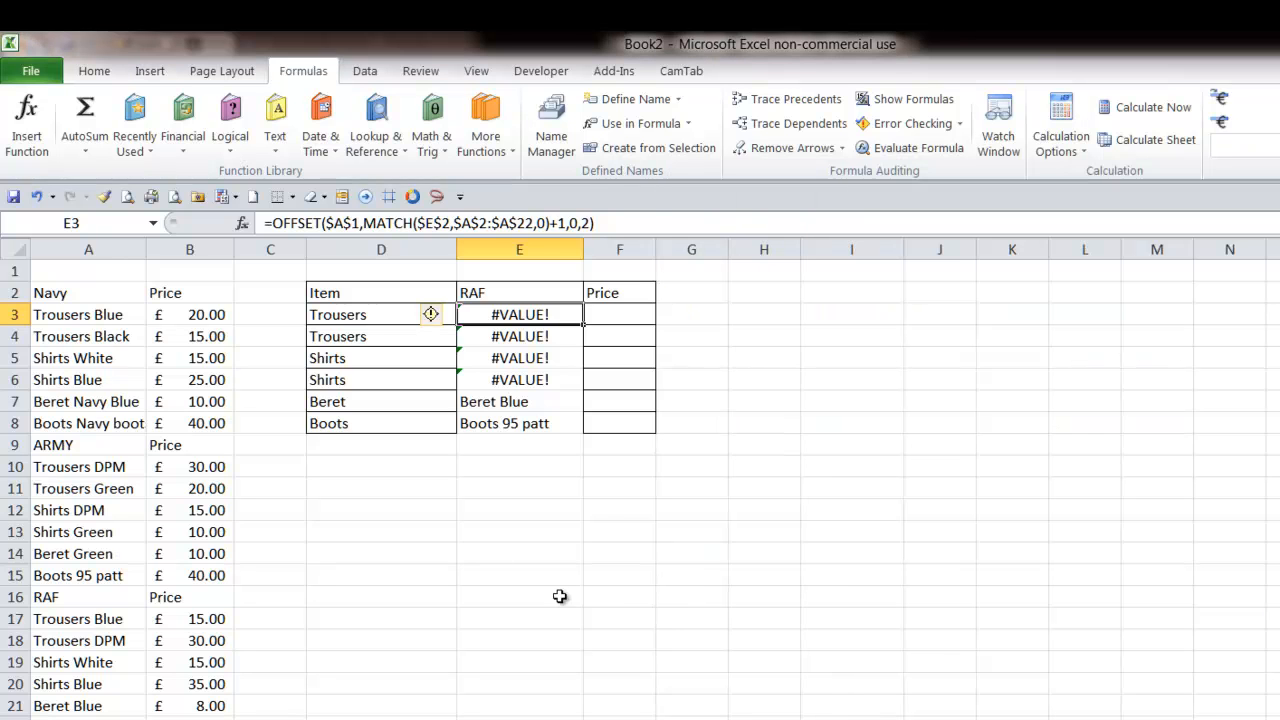
- Copy E3's OFFSET formula and define a new name TTrousers whose reference is that pasted formula
{"action": "left_click_drag", "start_coordinate": [266, 228], "coordinate": [650, 245]}
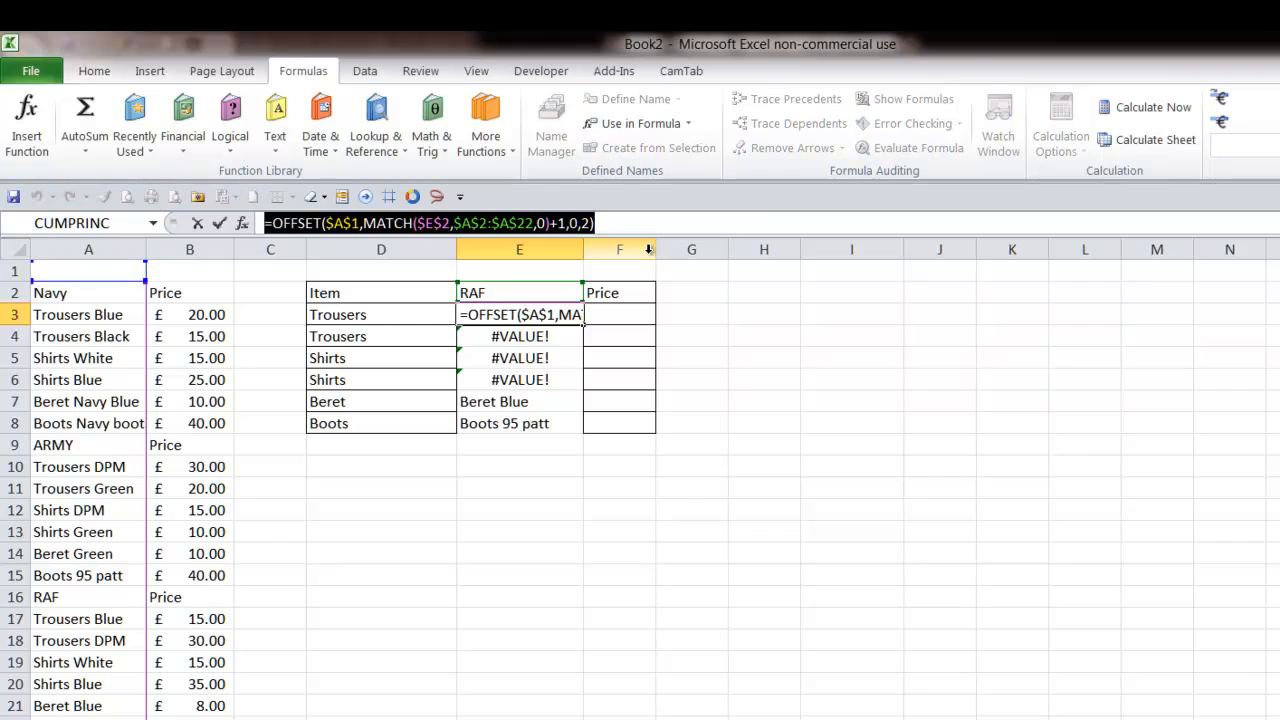
{"action": "key", "text": "Escape"}
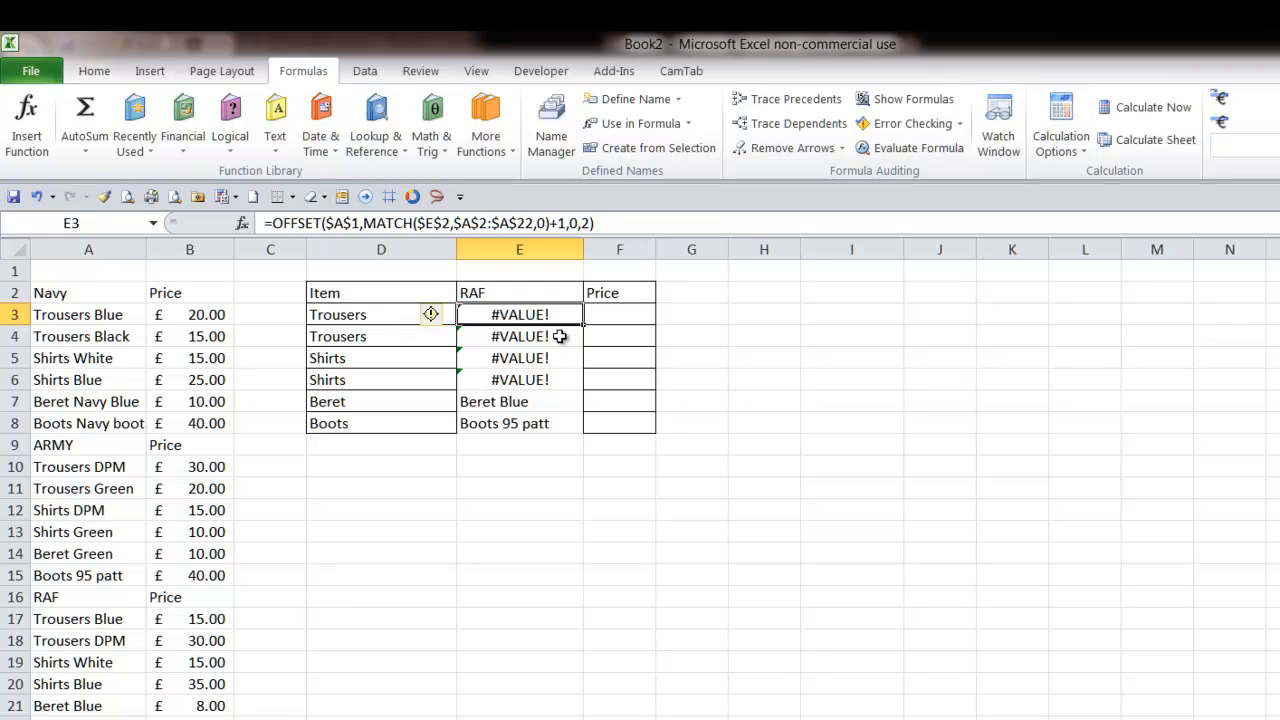
{"action": "left_click", "coordinate": [553, 125]}
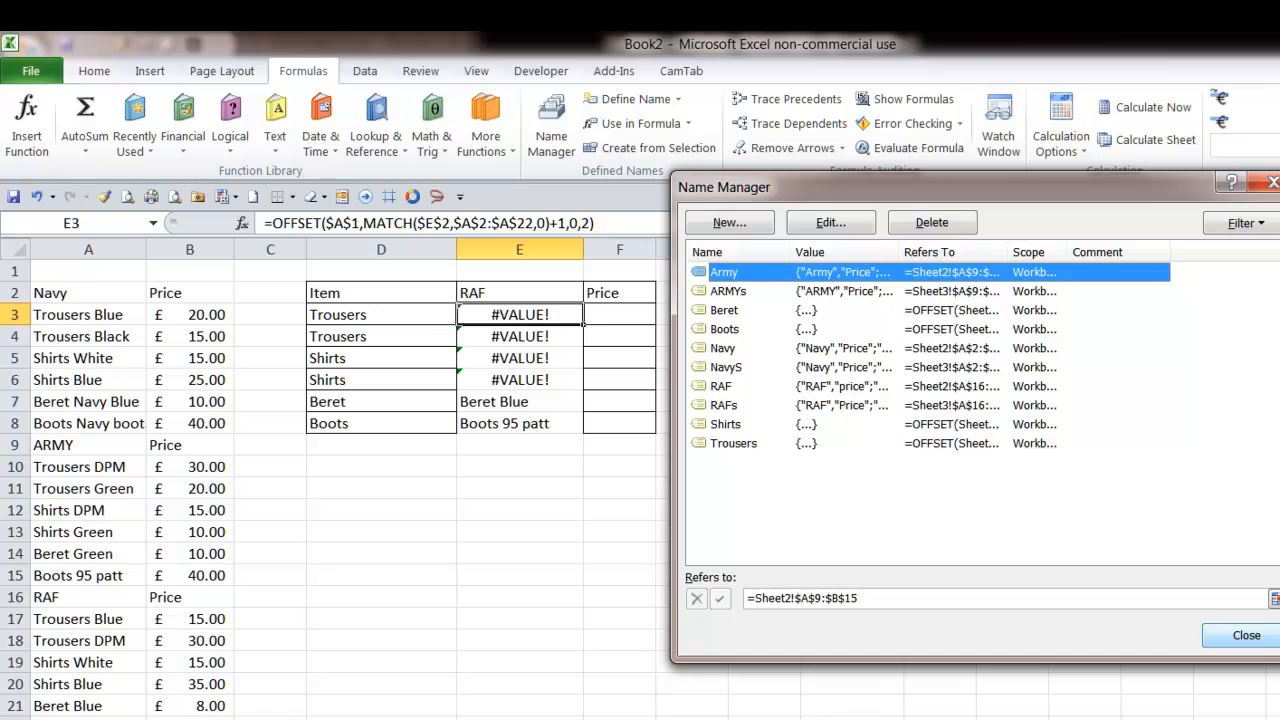
{"action": "key", "text": "Escape"}
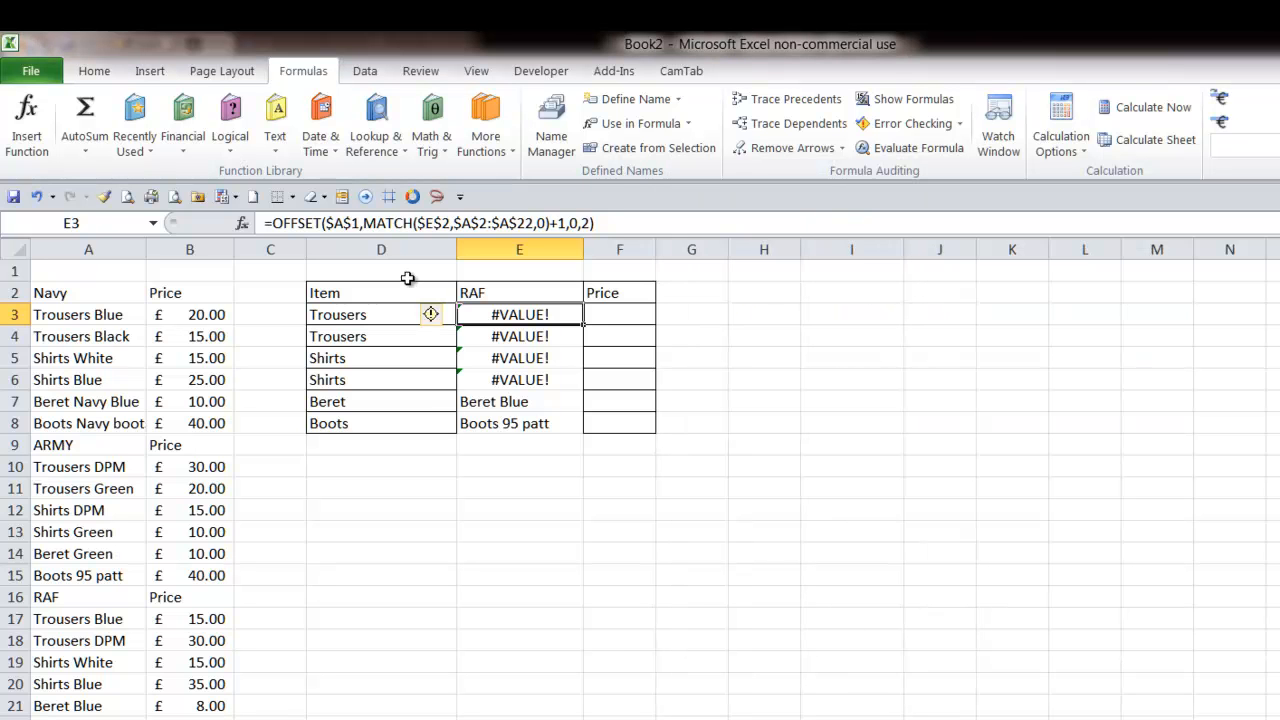
{"action": "key", "text": "ctrl+F3"}
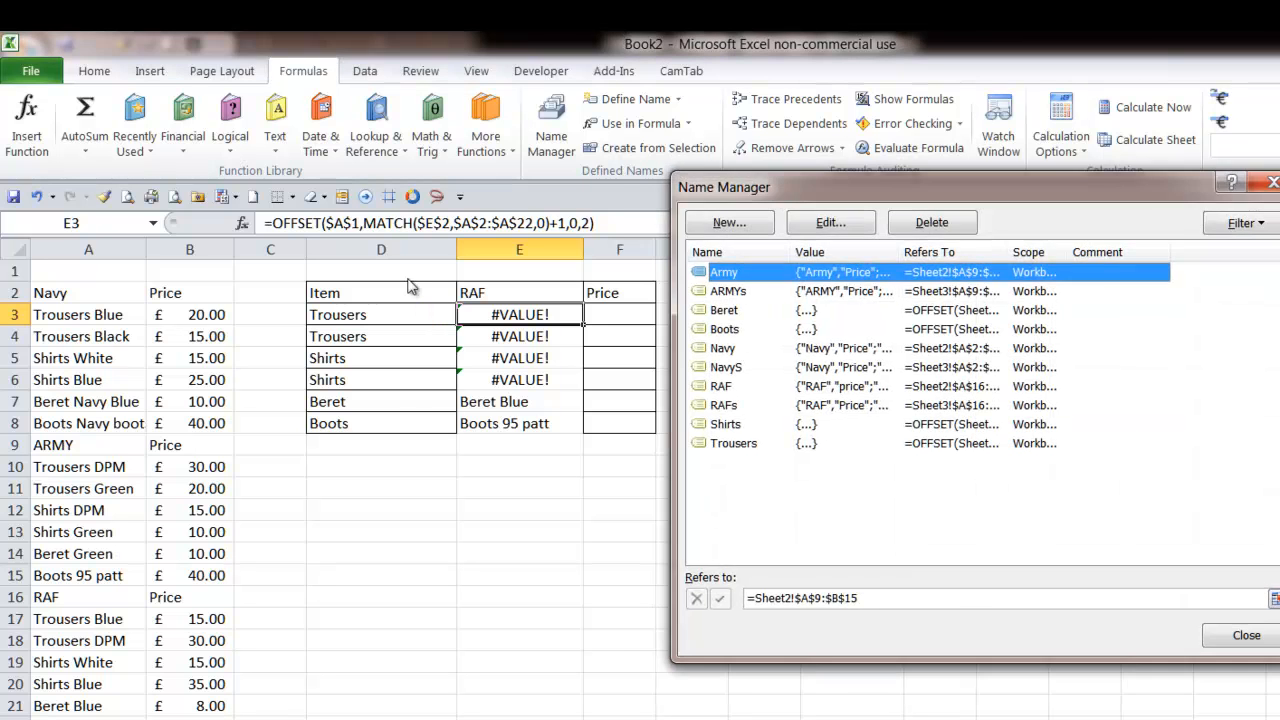
{"action": "left_click_drag", "start_coordinate": [1036, 187], "coordinate": [919, 155]}
{"action": "left_click", "coordinate": [611, 190]}
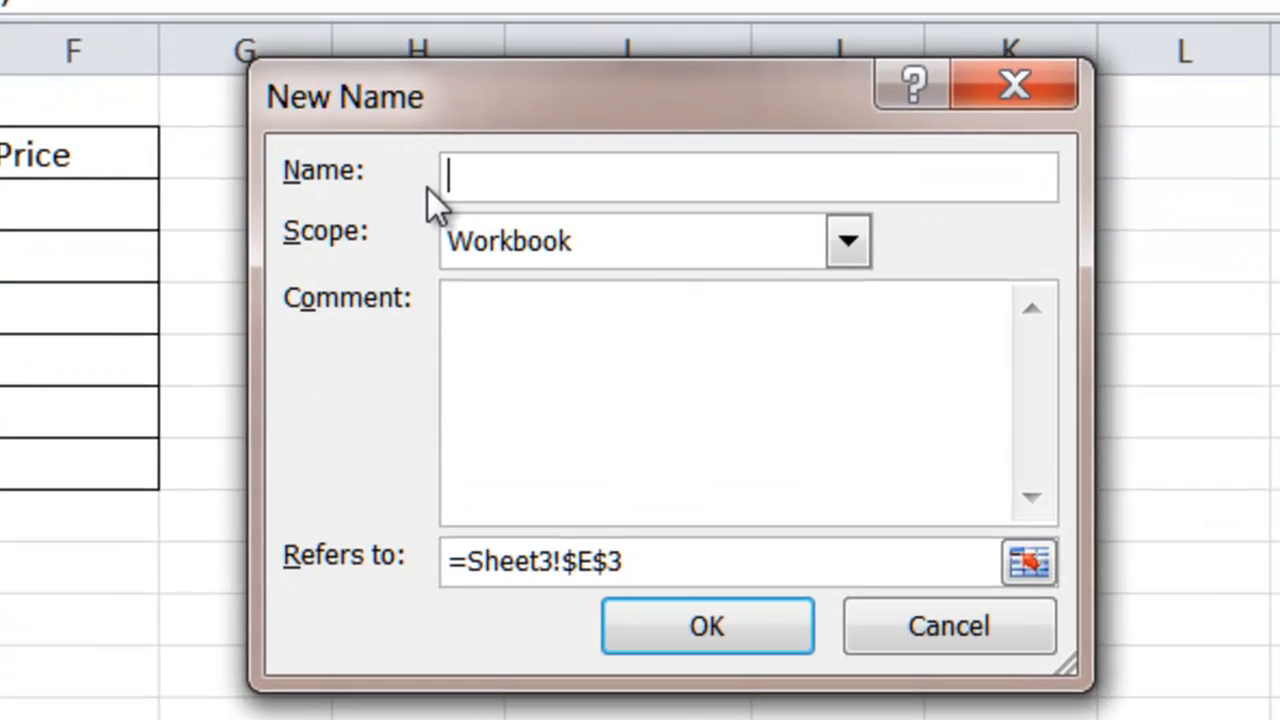
{"action": "type", "text": "TTro"}
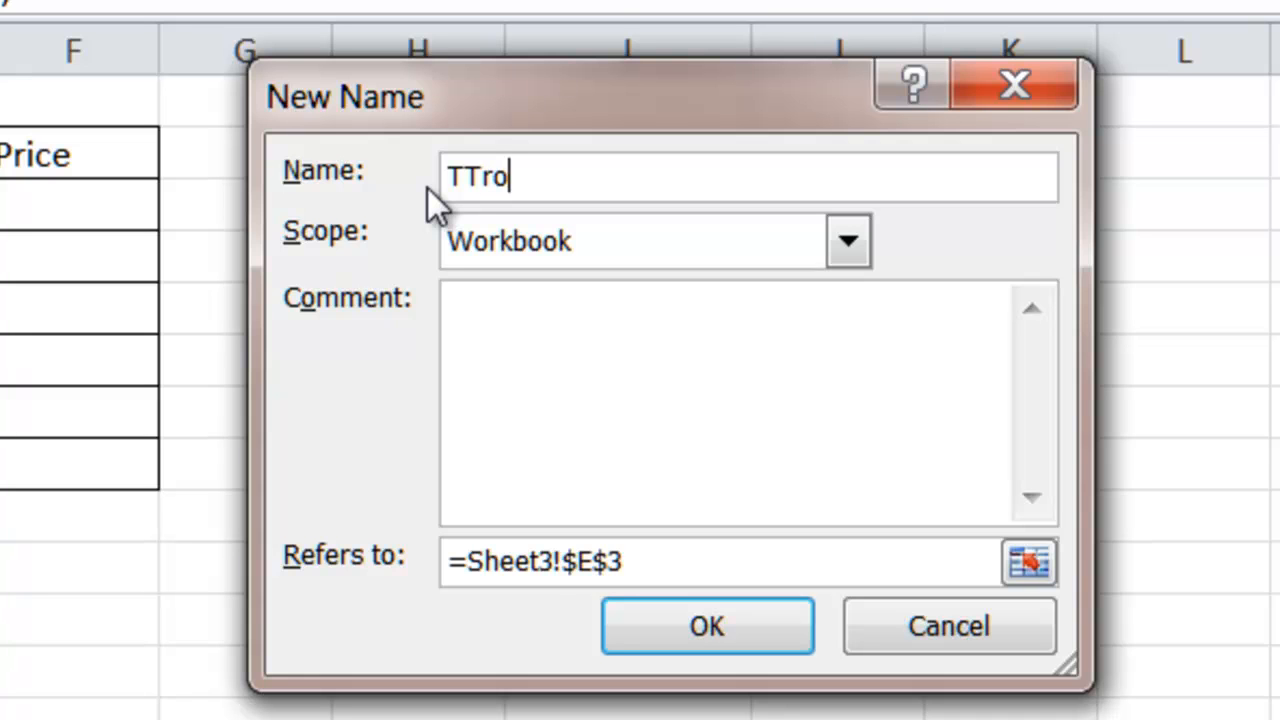
{"action": "type", "text": "users"}
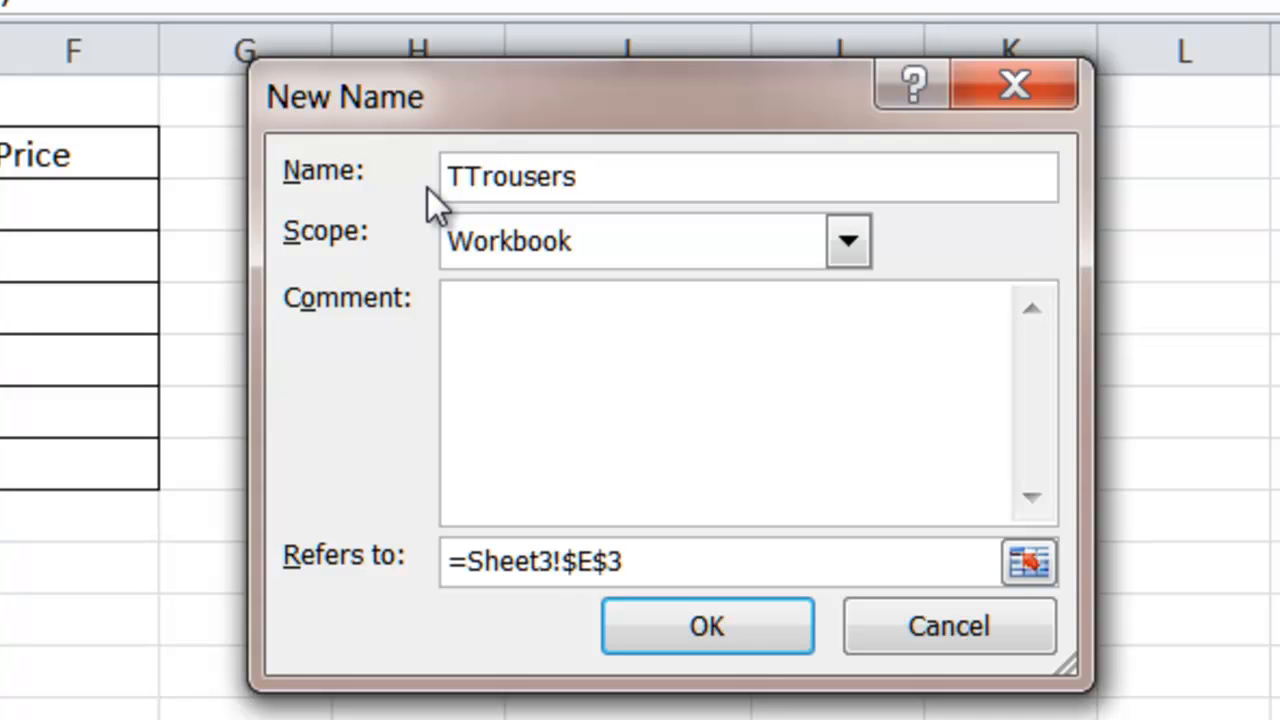
{"action": "left_click_drag", "start_coordinate": [709, 571], "coordinate": [171, 537]}
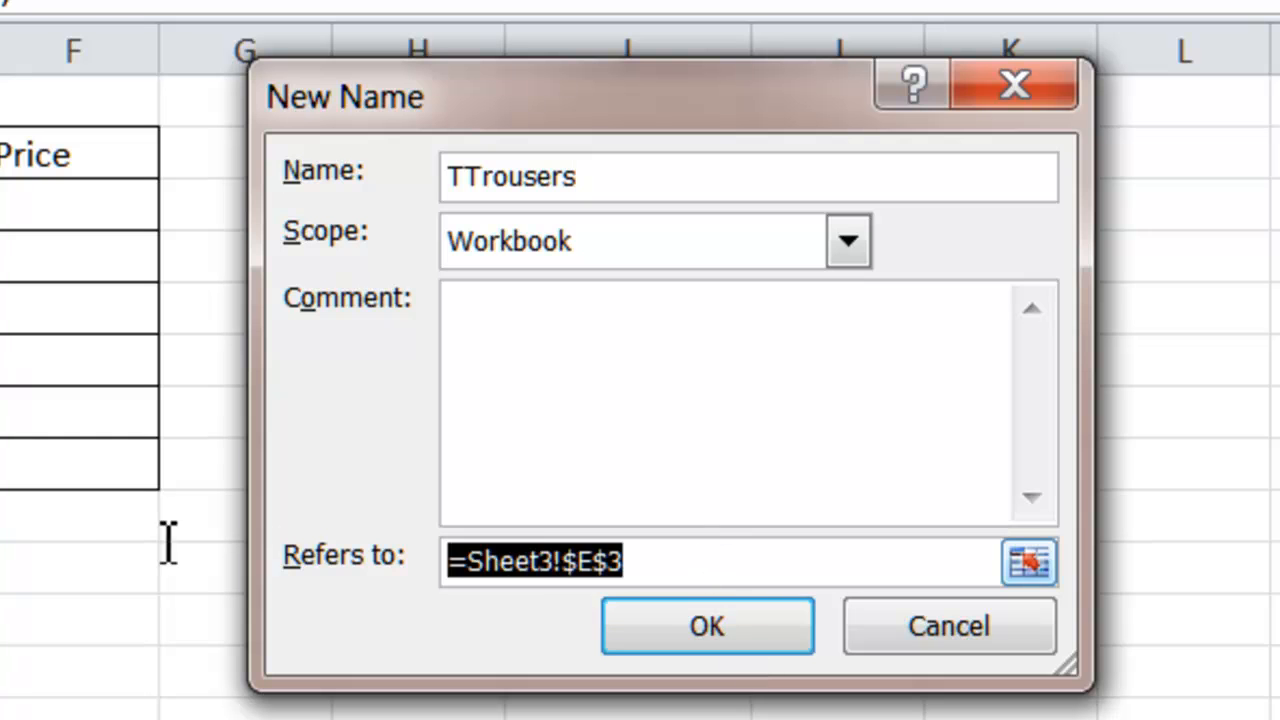
{"action": "key", "text": "BackSpace"}
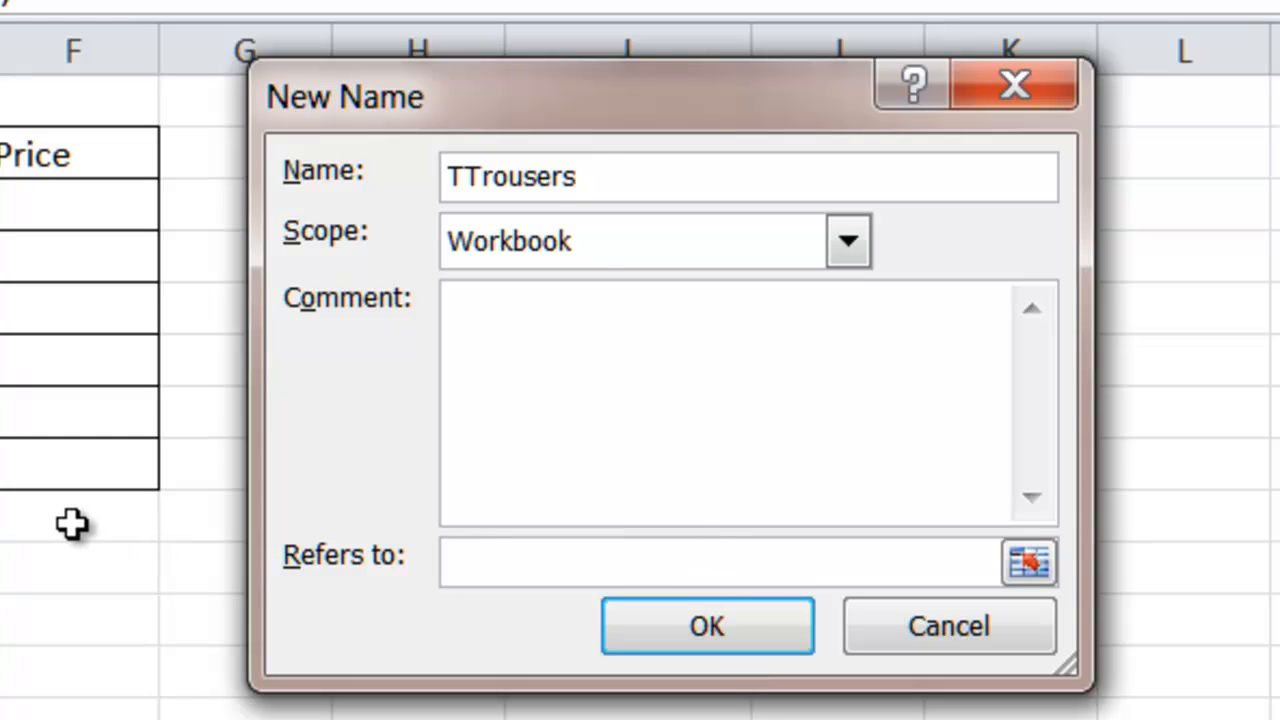
{"action": "key", "text": "ctrl+v"}
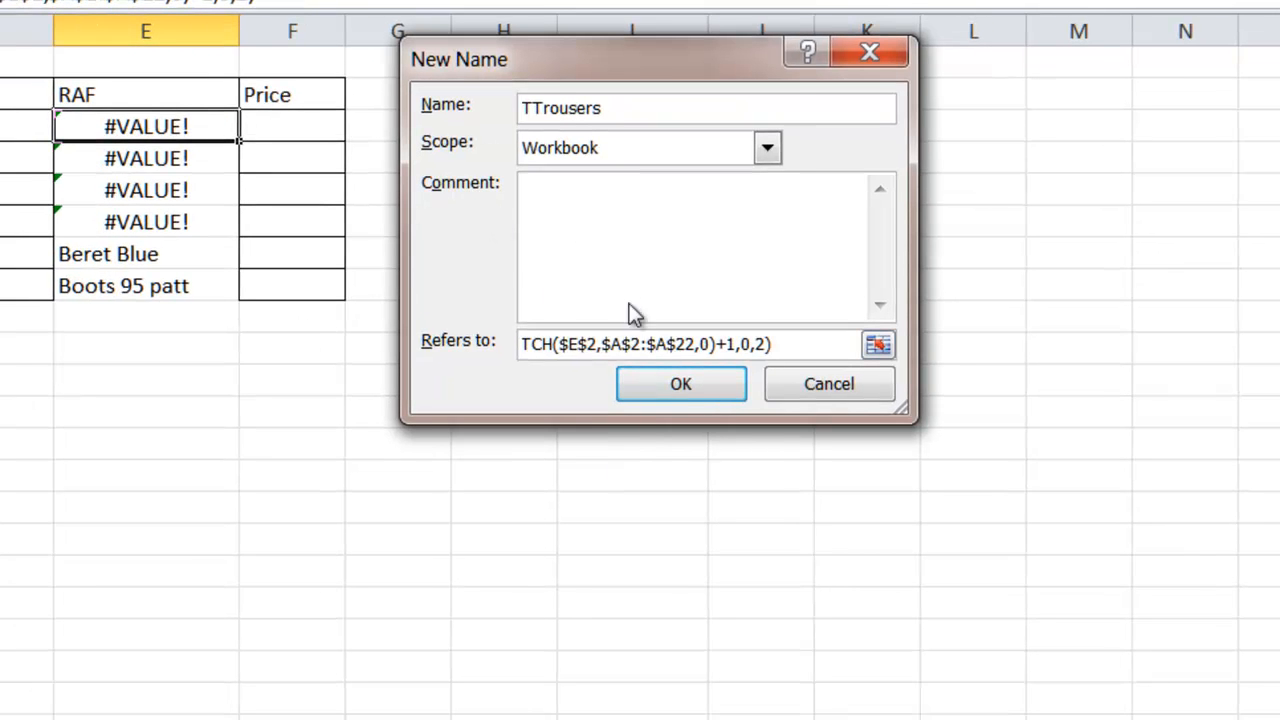
{"action": "left_click", "coordinate": [696, 382]}
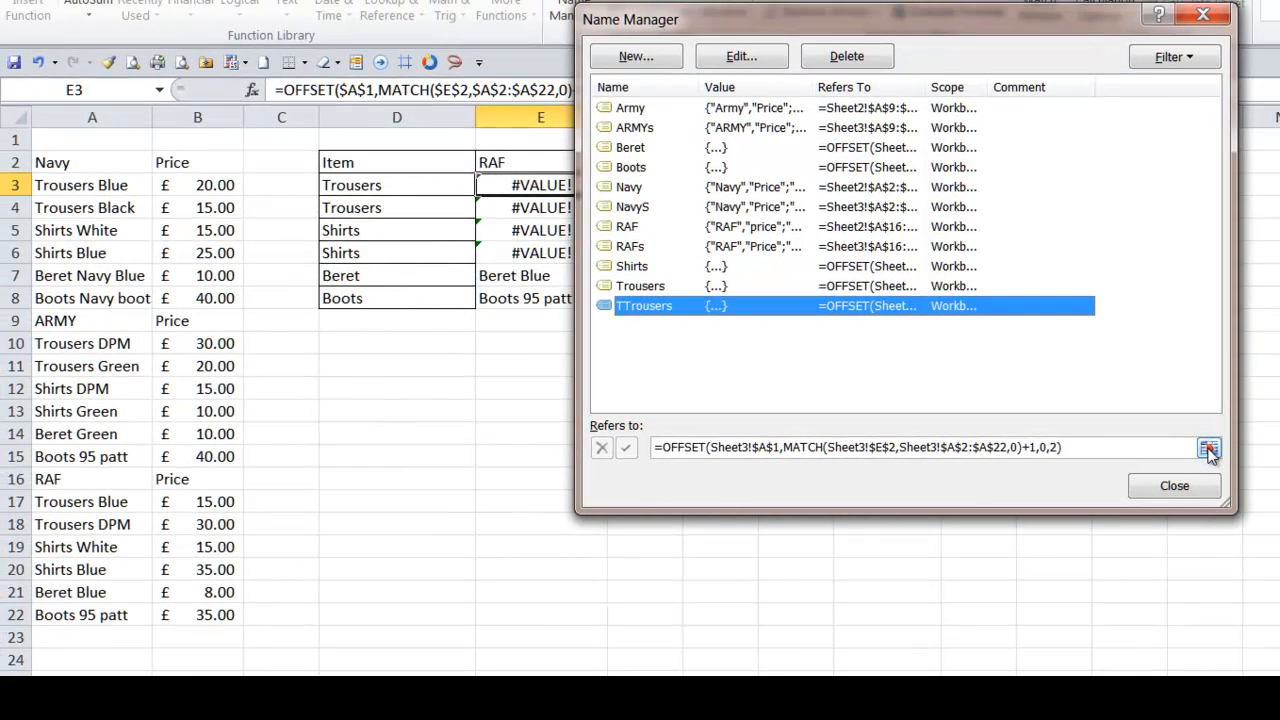
- Inspect the TTrousers reference formula in Name Manager and close the dialog
{"action": "left_click", "coordinate": [1208, 449]}
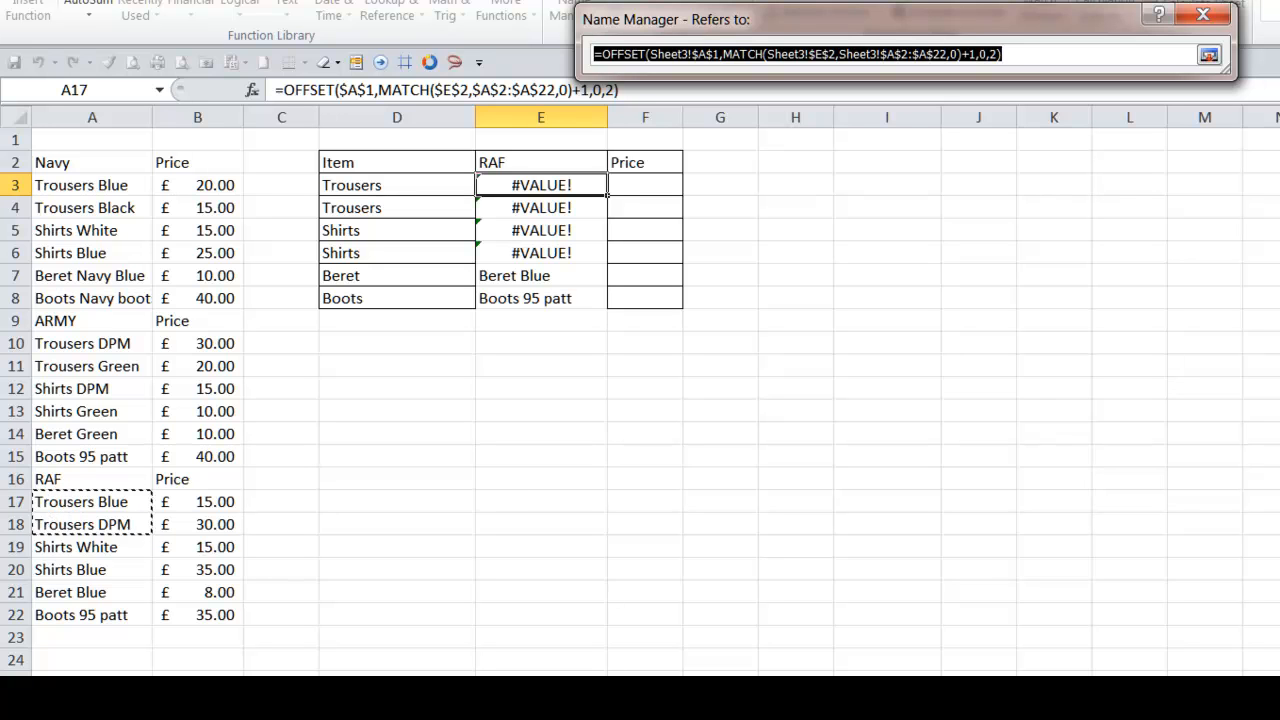
{"action": "left_click", "coordinate": [1209, 55]}
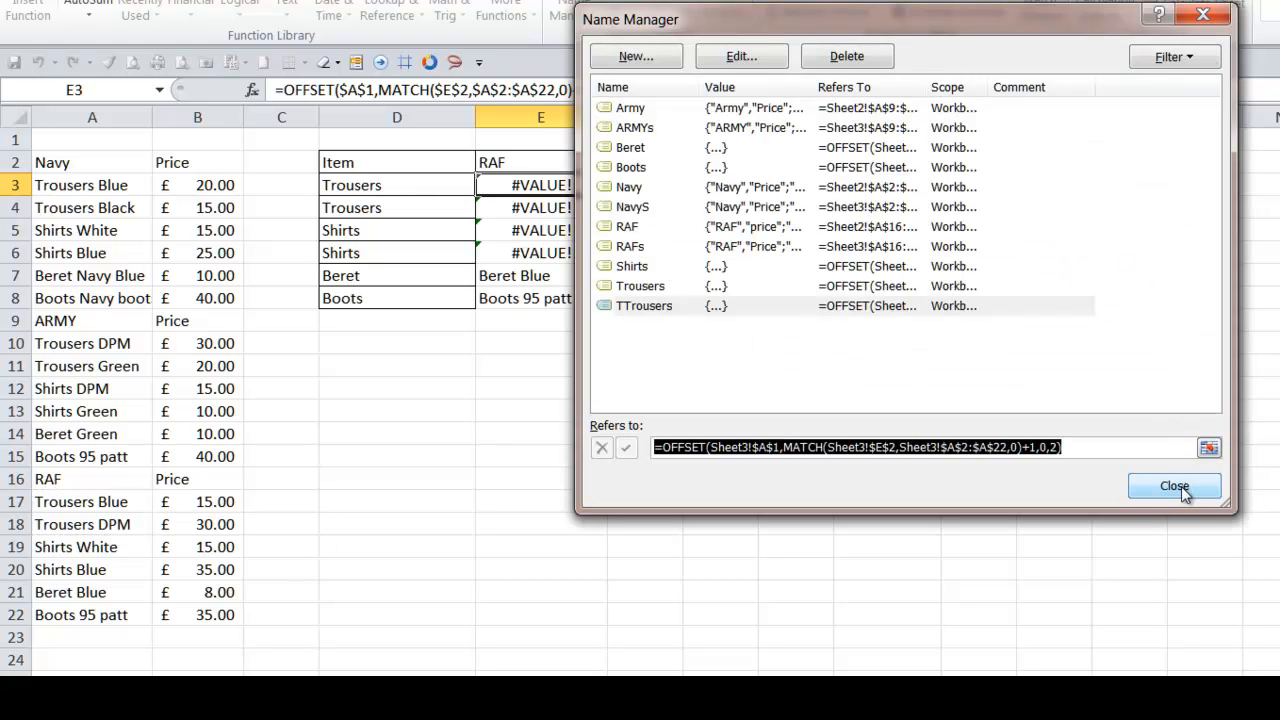
{"action": "left_click", "coordinate": [1180, 490]}
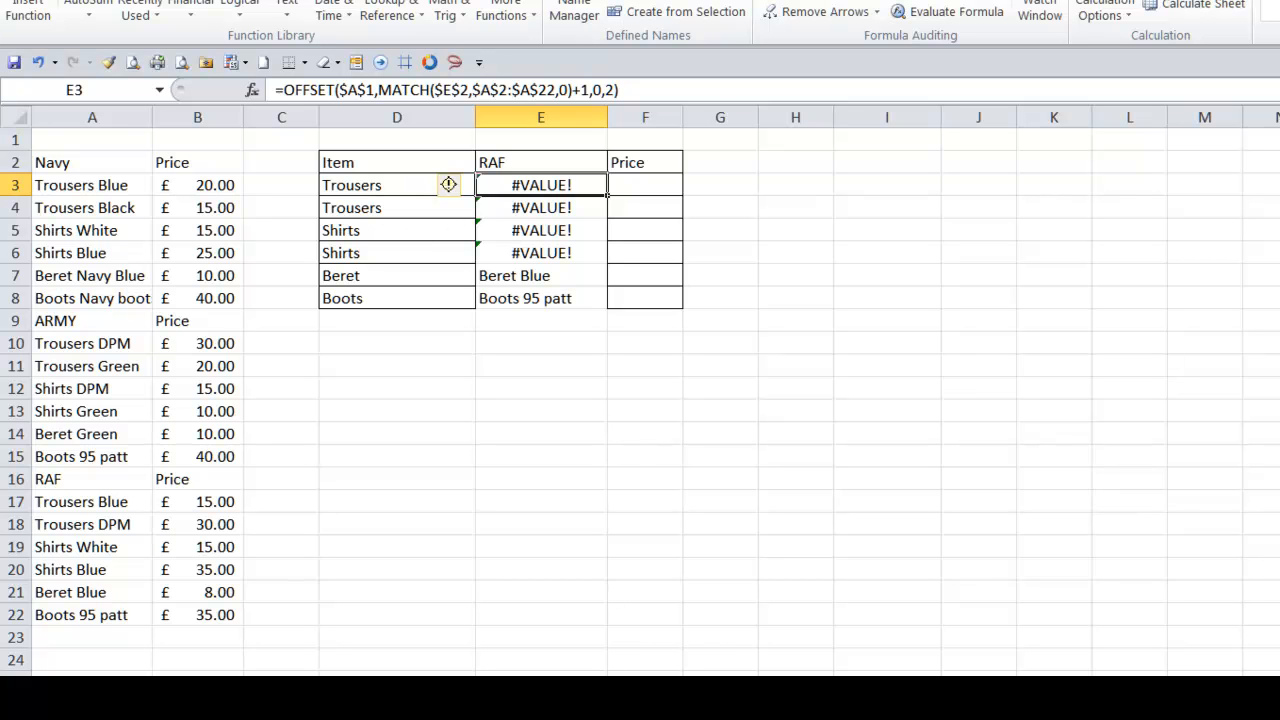
- Clear the OFFSET formulas from the item cells in column E
{"action": "key", "text": "Delete"}
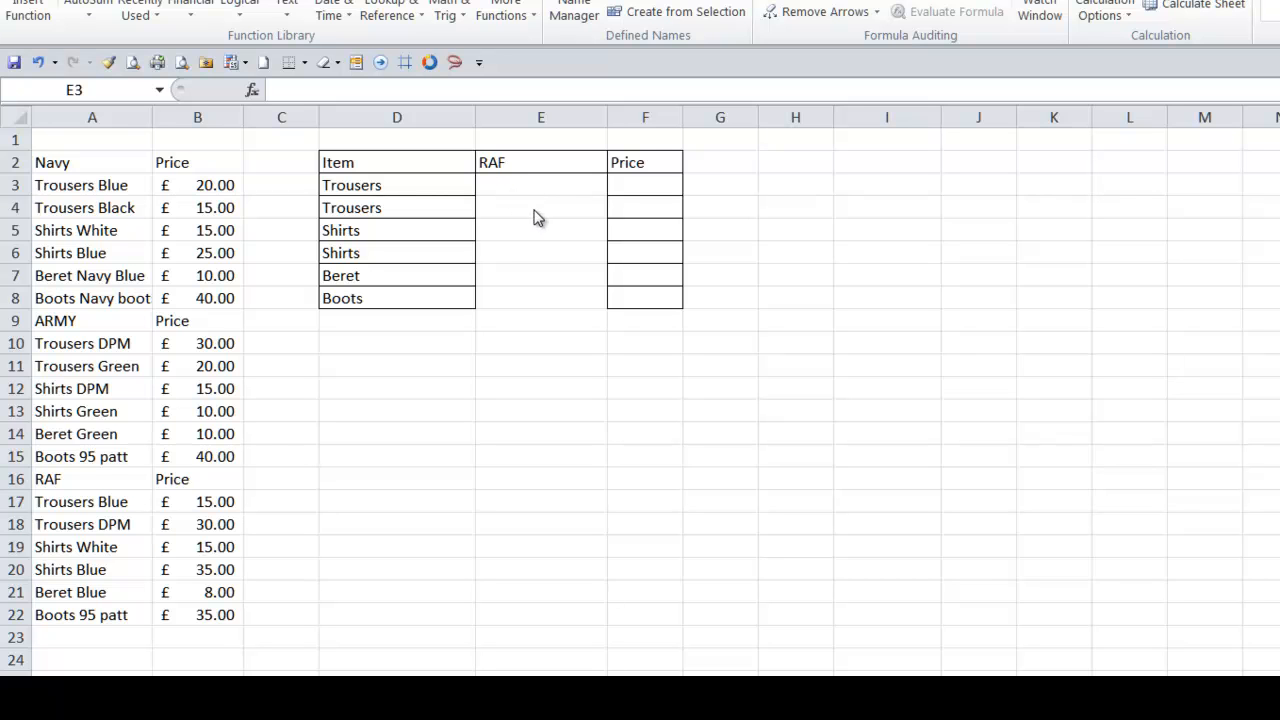
{"action": "left_click_drag", "start_coordinate": [514, 185], "coordinate": [508, 199]}
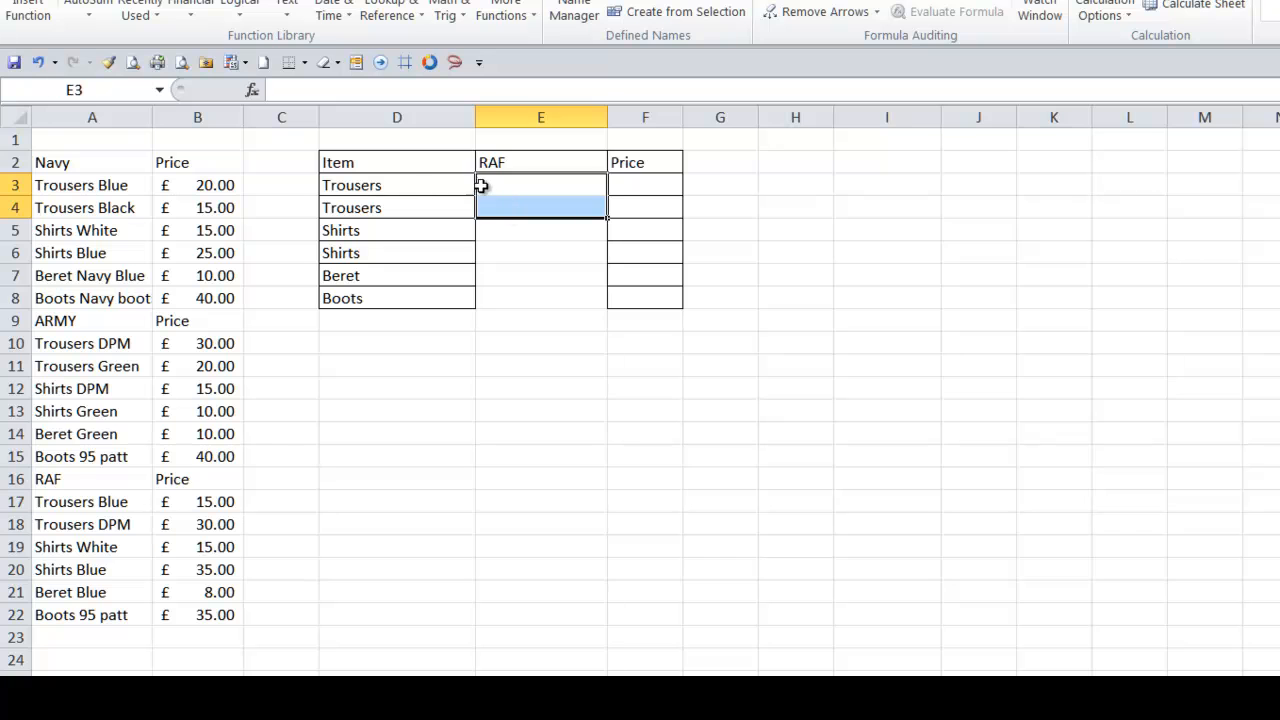
{"action": "left_click", "coordinate": [508, 190]}
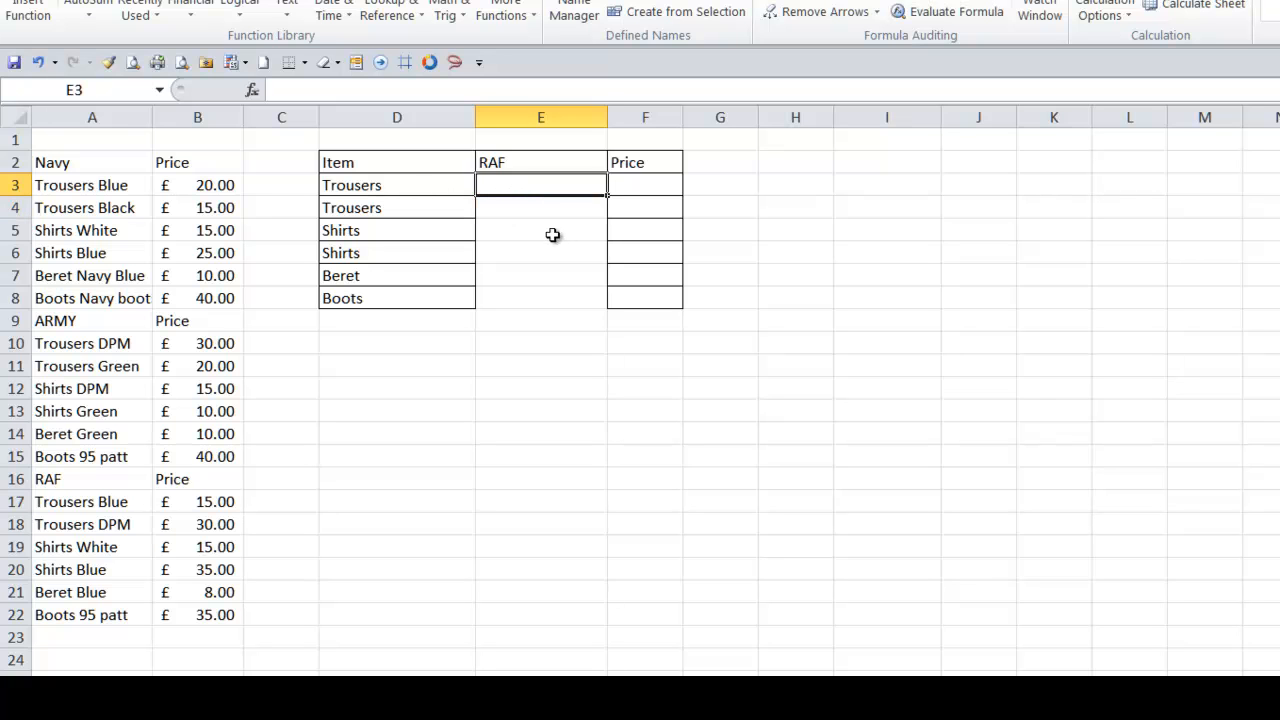
- Give E3:E4 a list validation whose source is the TTrousers name, then open their drop-downs to check them
{"action": "left_click_drag", "start_coordinate": [522, 186], "coordinate": [523, 205]}
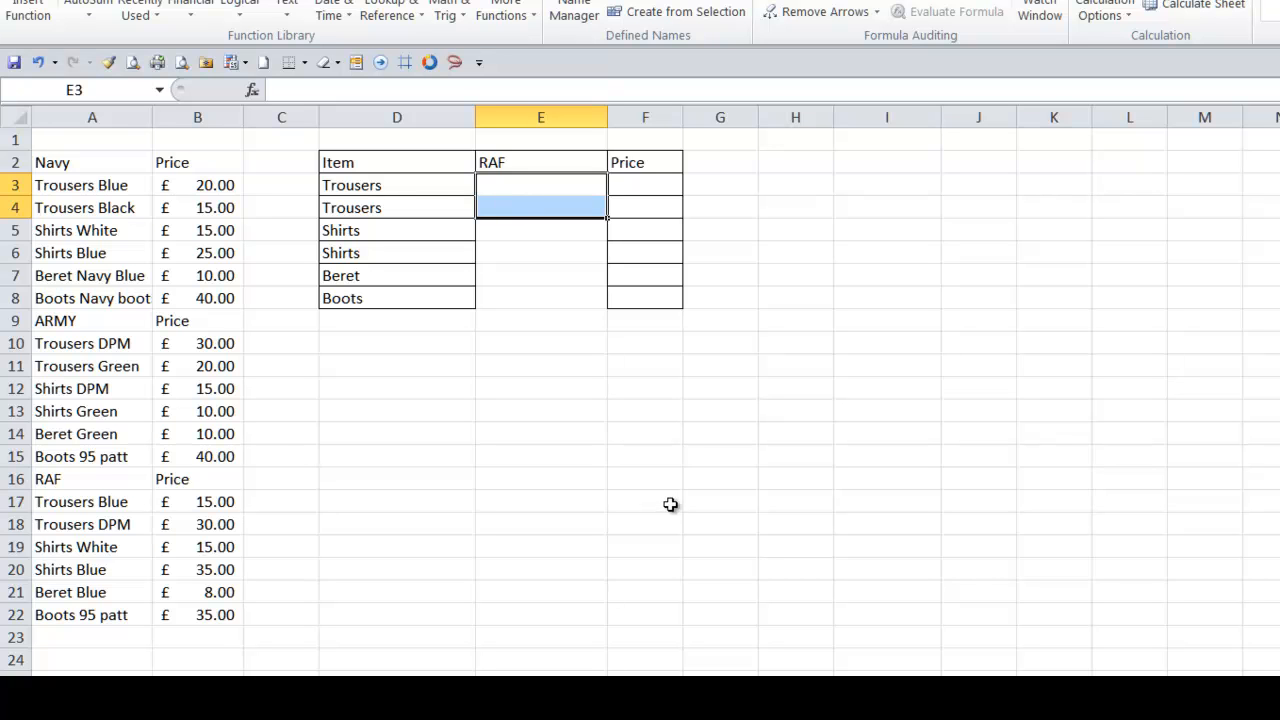
{"action": "key", "text": "l"}
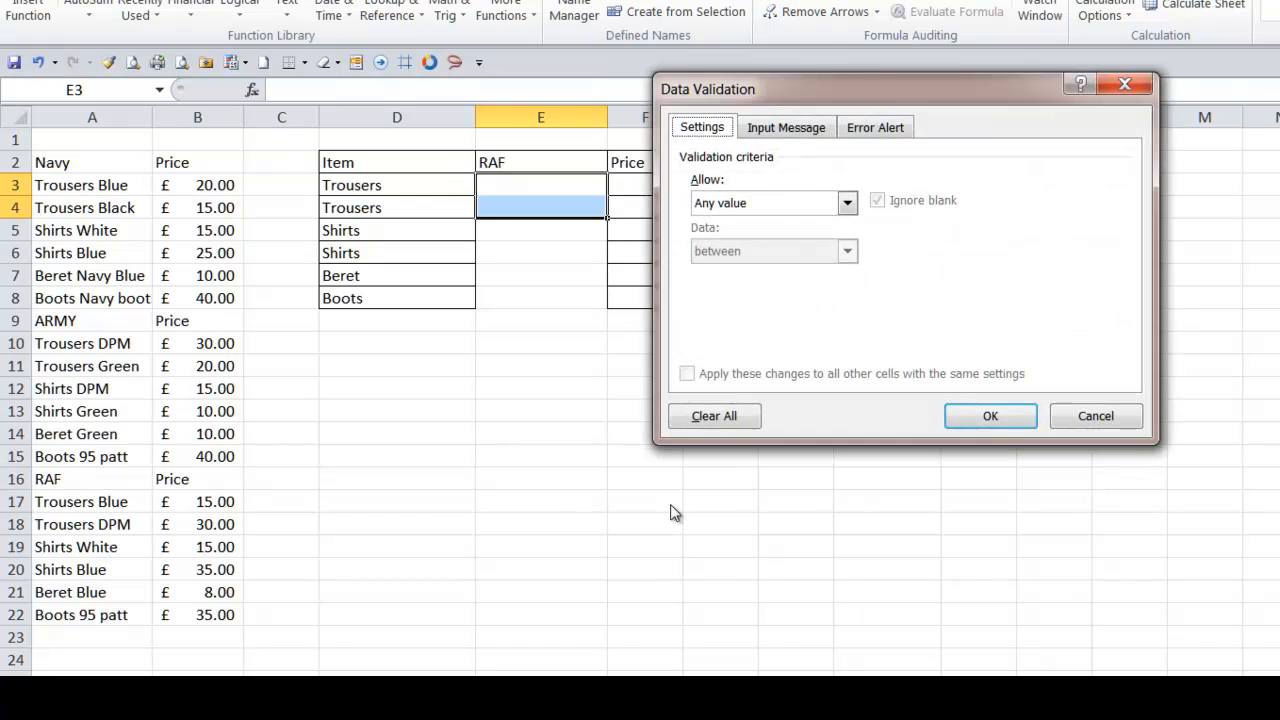
{"action": "left_click", "coordinate": [845, 205]}
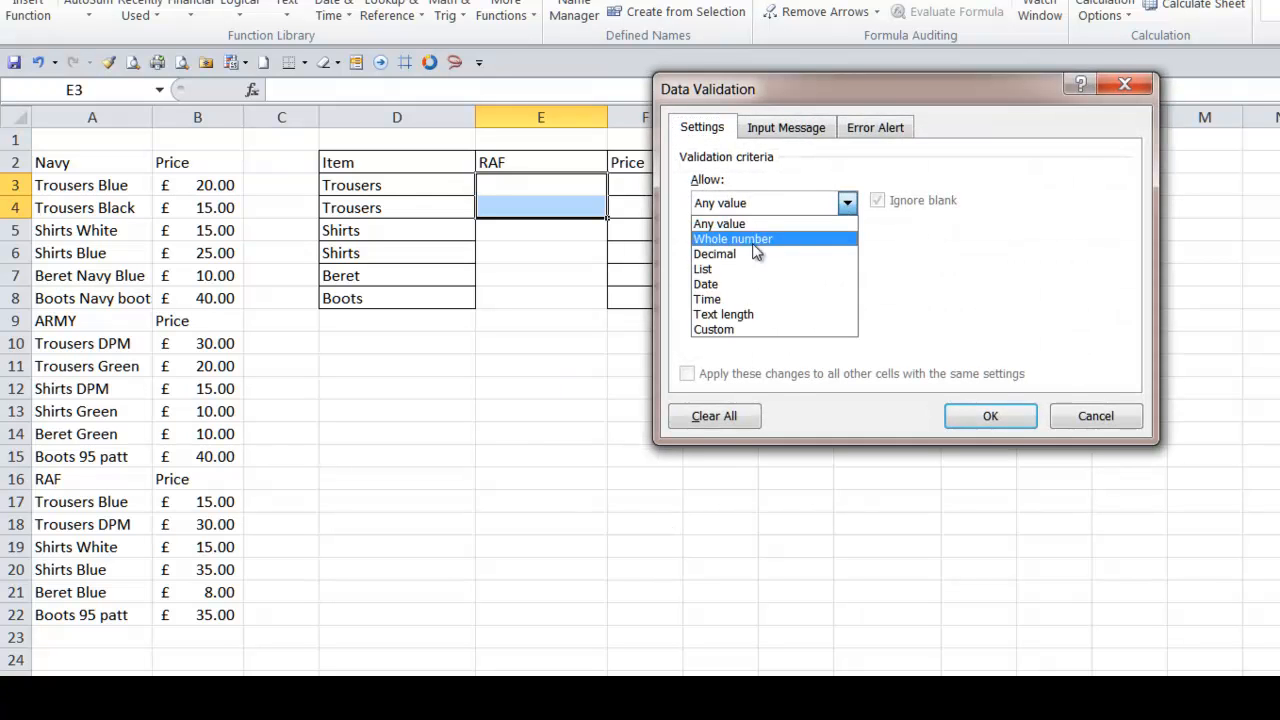
{"action": "left_click", "coordinate": [727, 267]}
{"action": "left_click", "coordinate": [738, 298]}
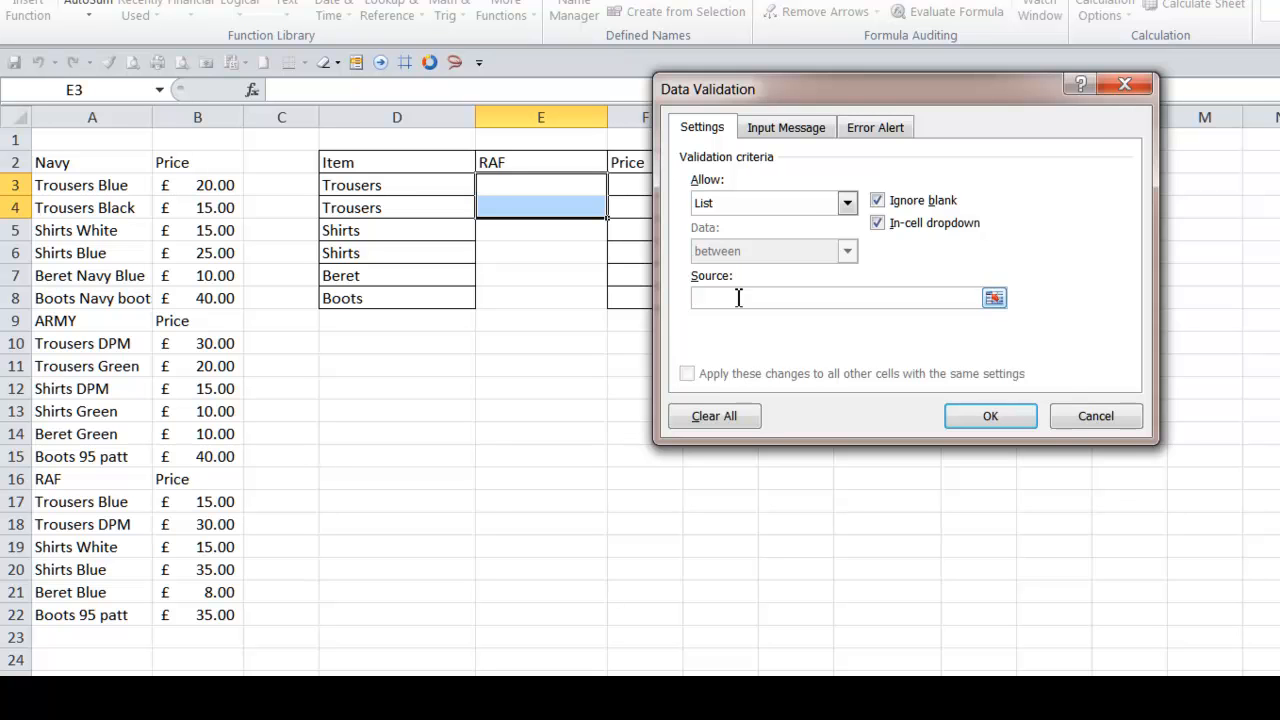
{"action": "key", "text": "F3"}
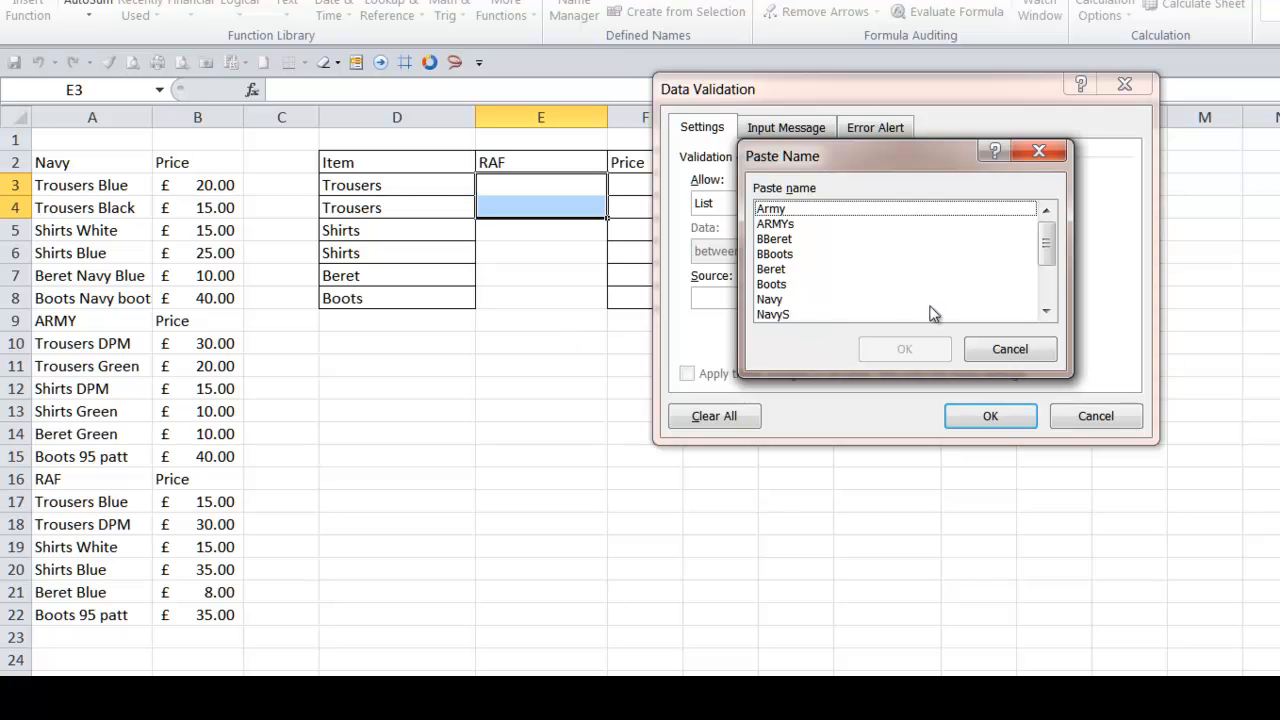
{"action": "left_click_drag", "start_coordinate": [1046, 252], "coordinate": [1043, 294]}
{"action": "left_click", "coordinate": [786, 314]}
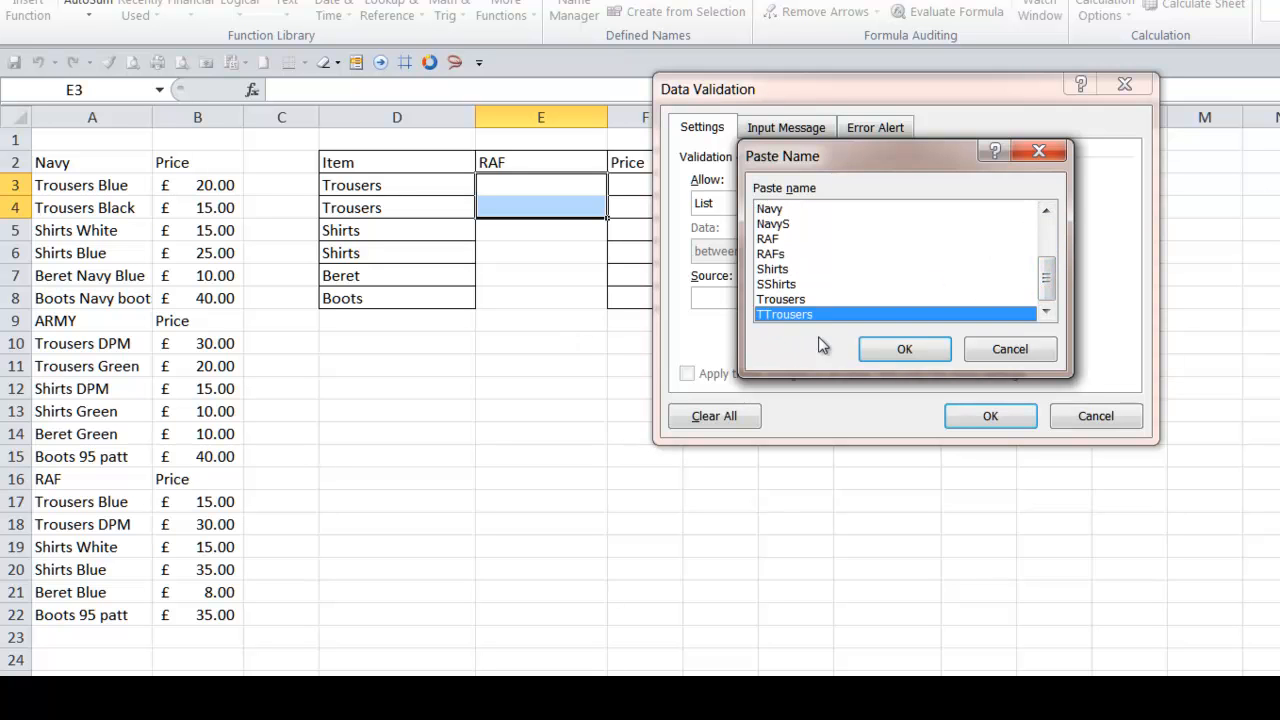
{"action": "left_click", "coordinate": [906, 349]}
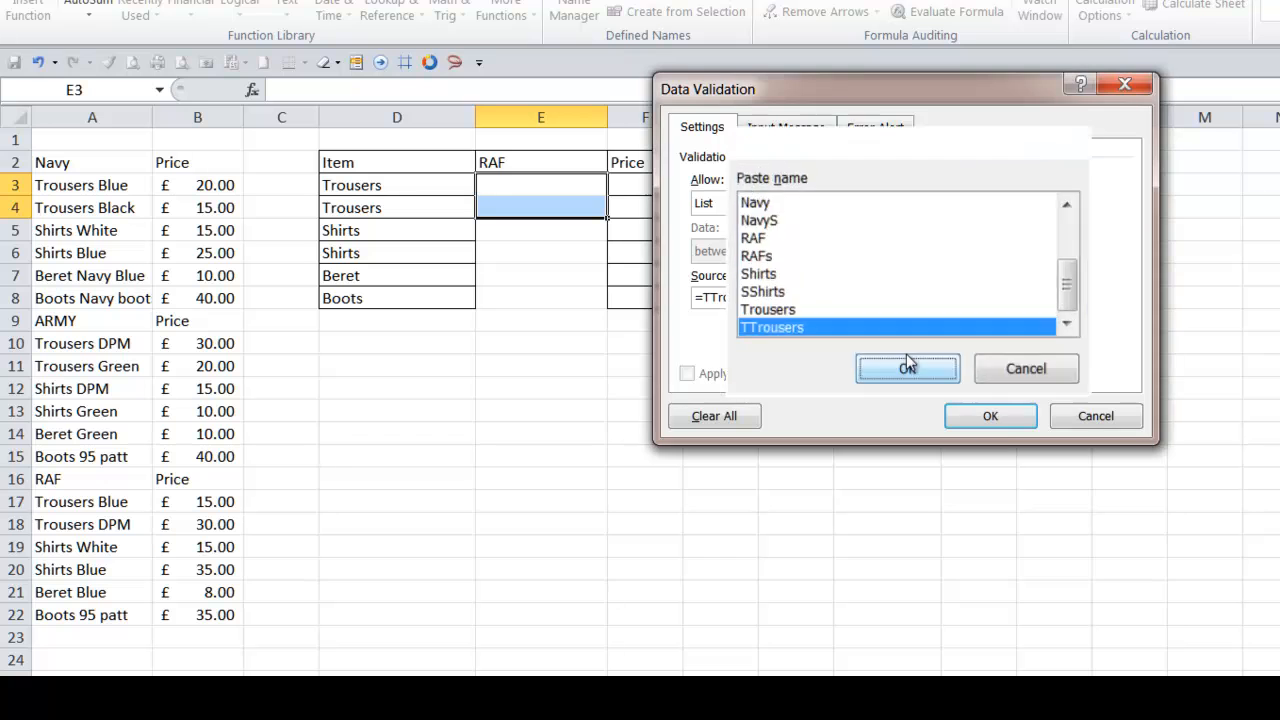
{"action": "left_click", "coordinate": [992, 417]}
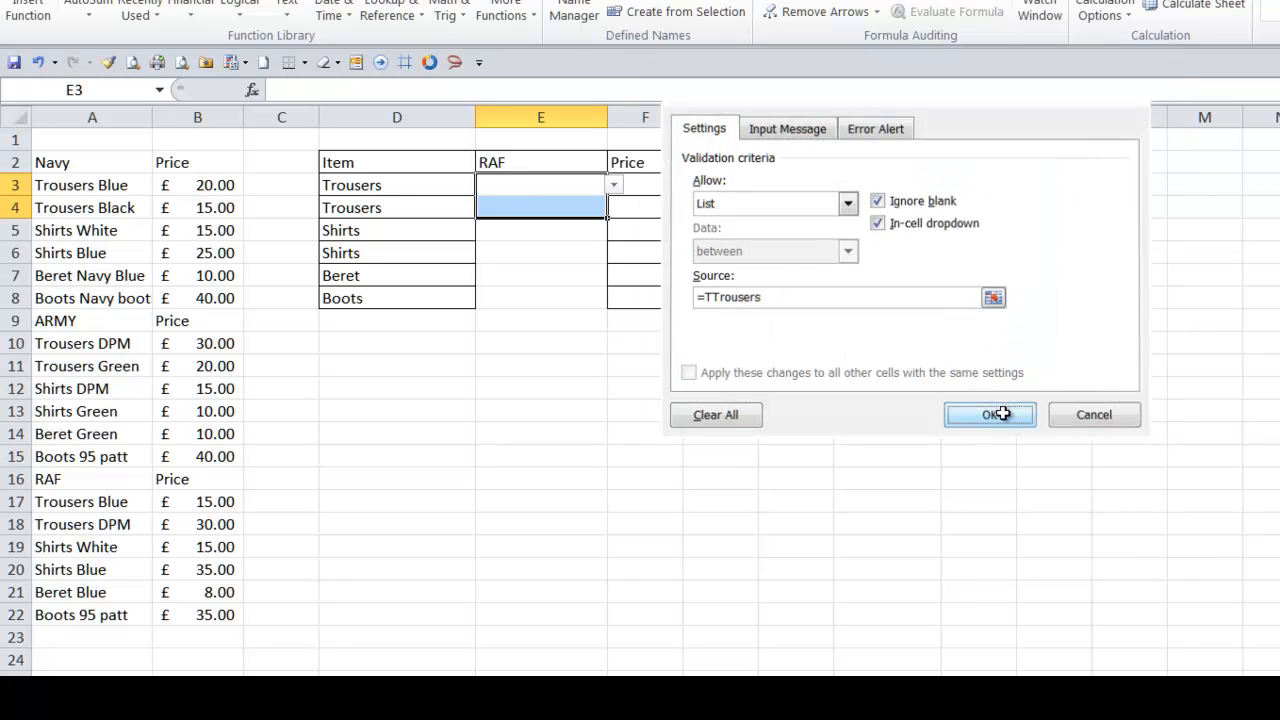
{"action": "left_click", "coordinate": [614, 186]}
{"action": "left_click", "coordinate": [605, 210]}
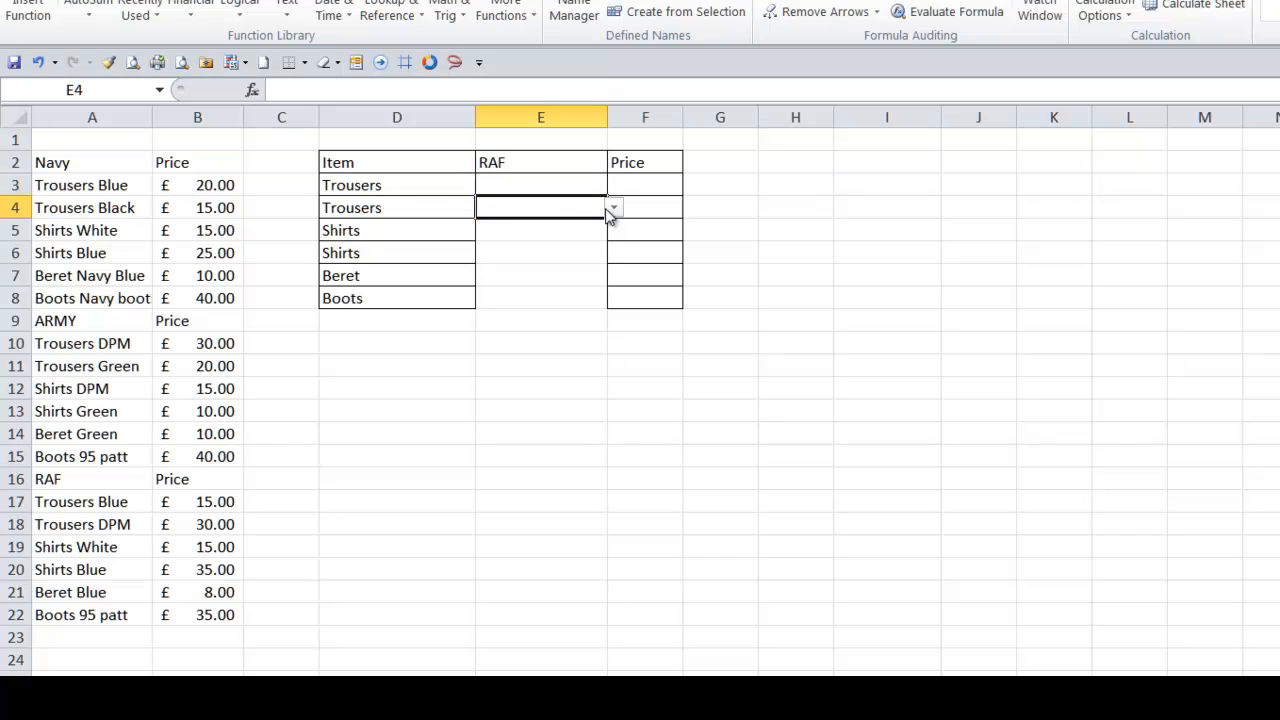
{"action": "left_click", "coordinate": [617, 209]}
{"action": "left_click", "coordinate": [617, 210]}
- Give E5:E6 a list validation whose source is the SShirts name
{"action": "left_click_drag", "start_coordinate": [574, 231], "coordinate": [577, 252]}
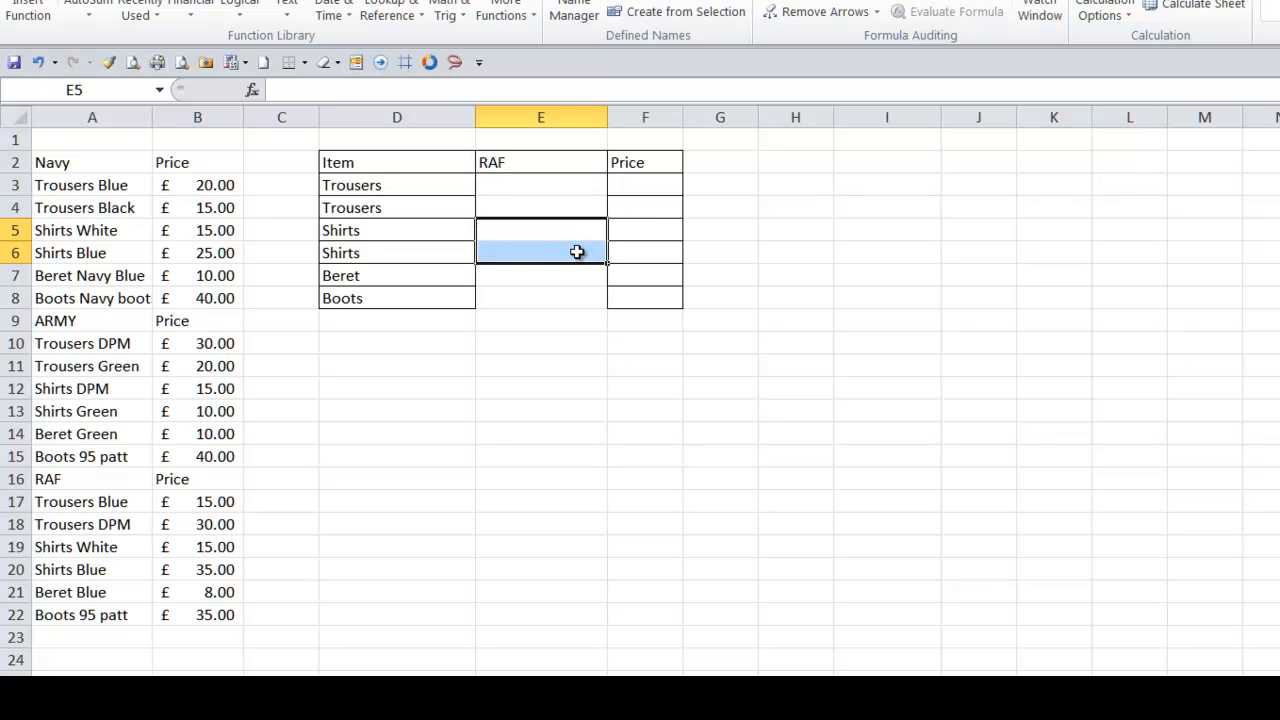
{"action": "key", "text": "alt+d"}
{"action": "key", "text": "l"}
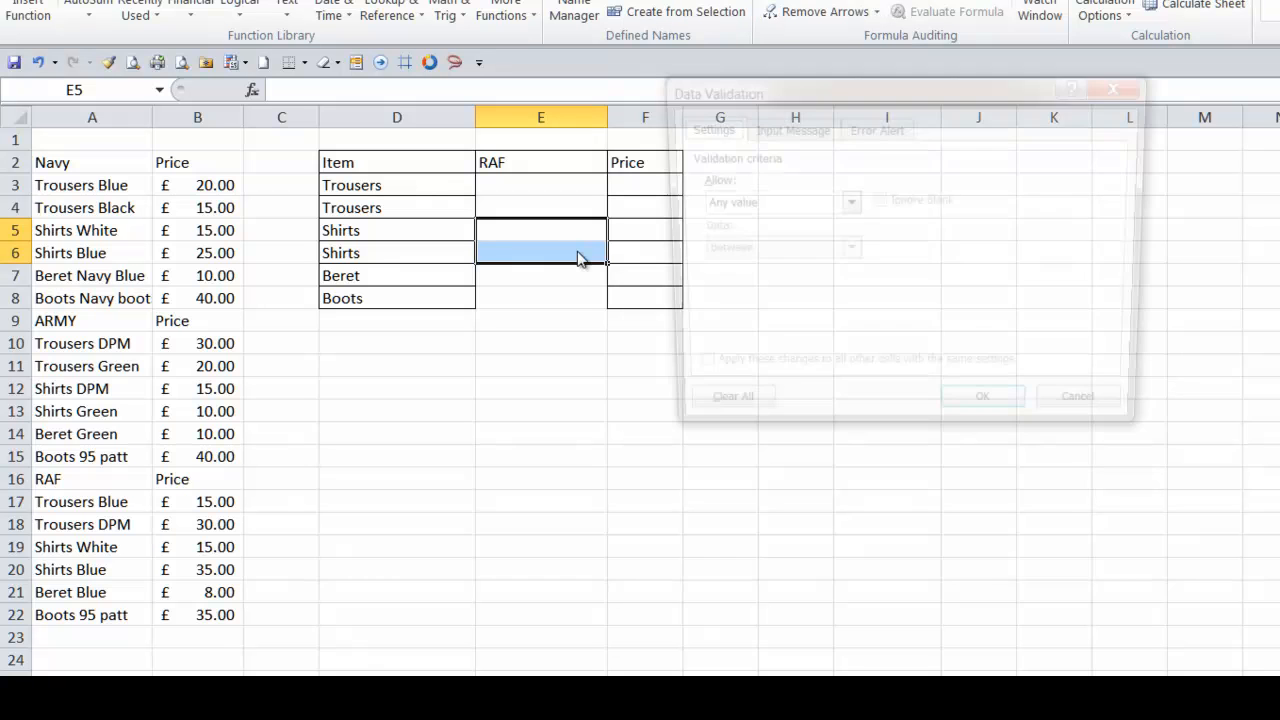
{"action": "key", "text": "Tab"}
{"action": "key", "text": "alt+Down"}
{"action": "key", "text": "l"}
{"action": "left_click", "coordinate": [724, 270]}
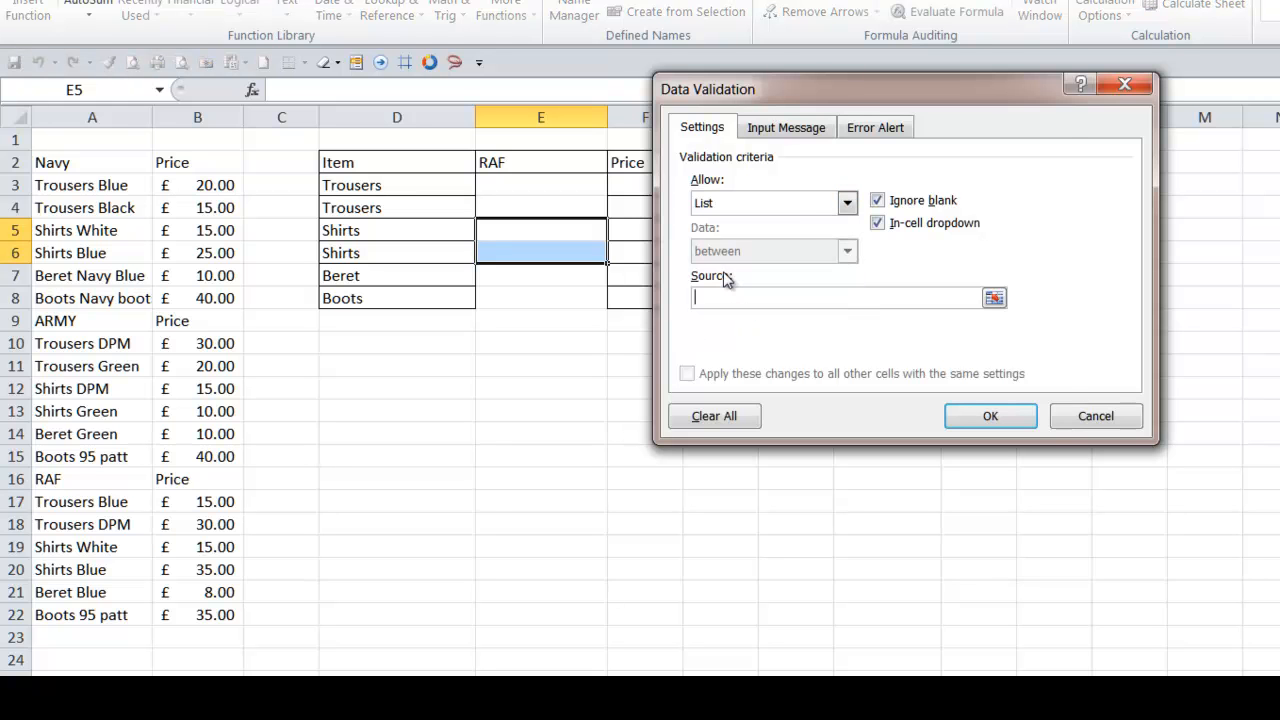
{"action": "key", "text": "F3"}
{"action": "left_click_drag", "start_coordinate": [1047, 250], "coordinate": [1046, 316]}
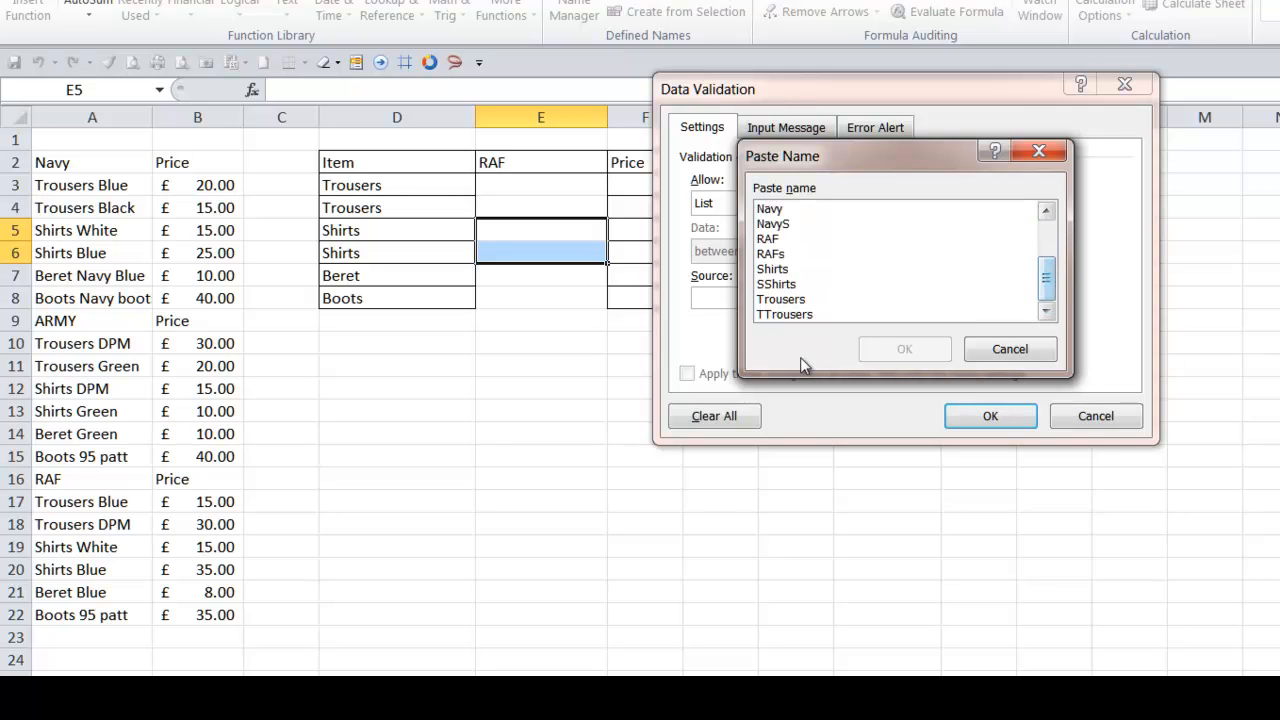
{"action": "left_click", "coordinate": [778, 284]}
{"action": "left_click", "coordinate": [905, 349]}
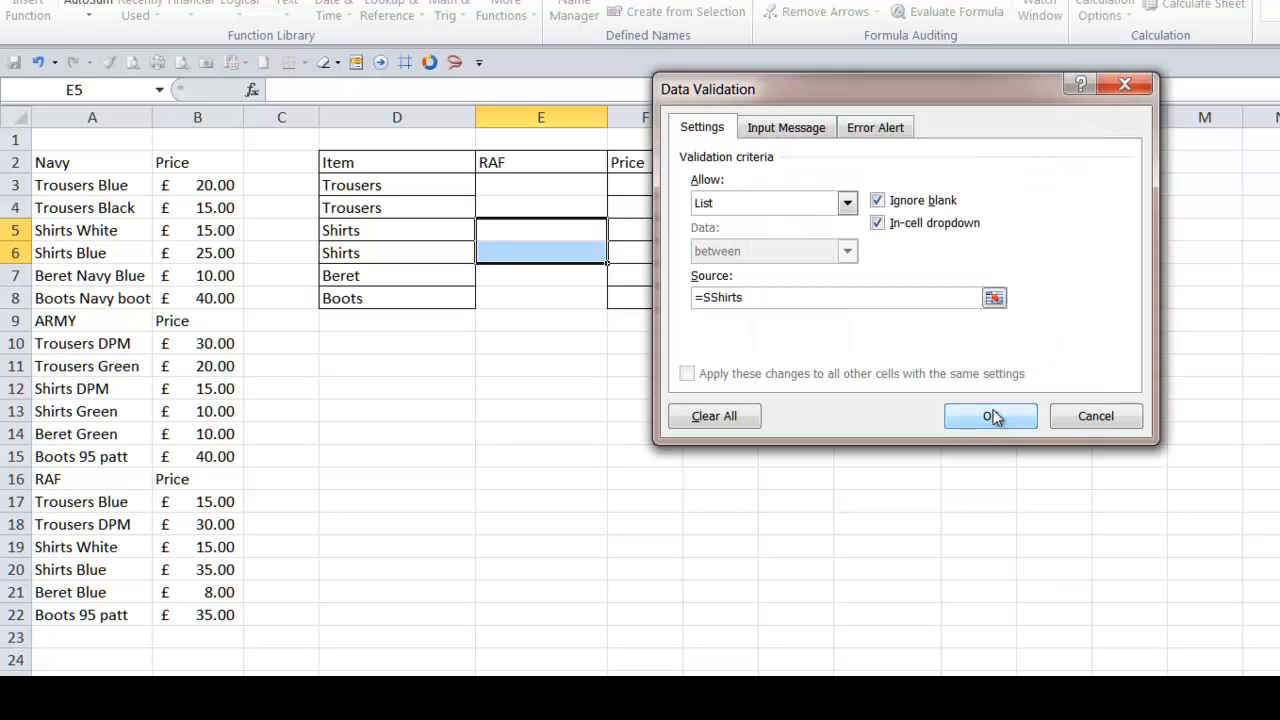
{"action": "left_click", "coordinate": [990, 416]}
{"action": "left_click", "coordinate": [531, 275]}
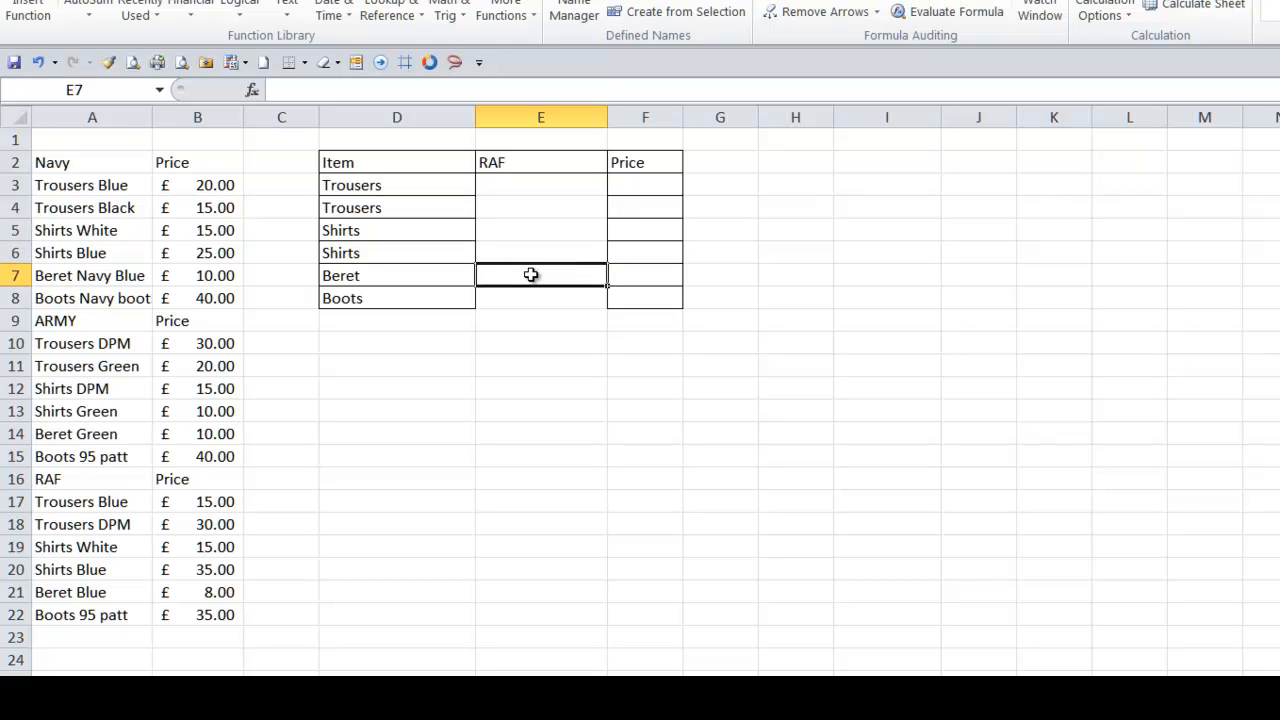
{"action": "type", "text": "dl"}
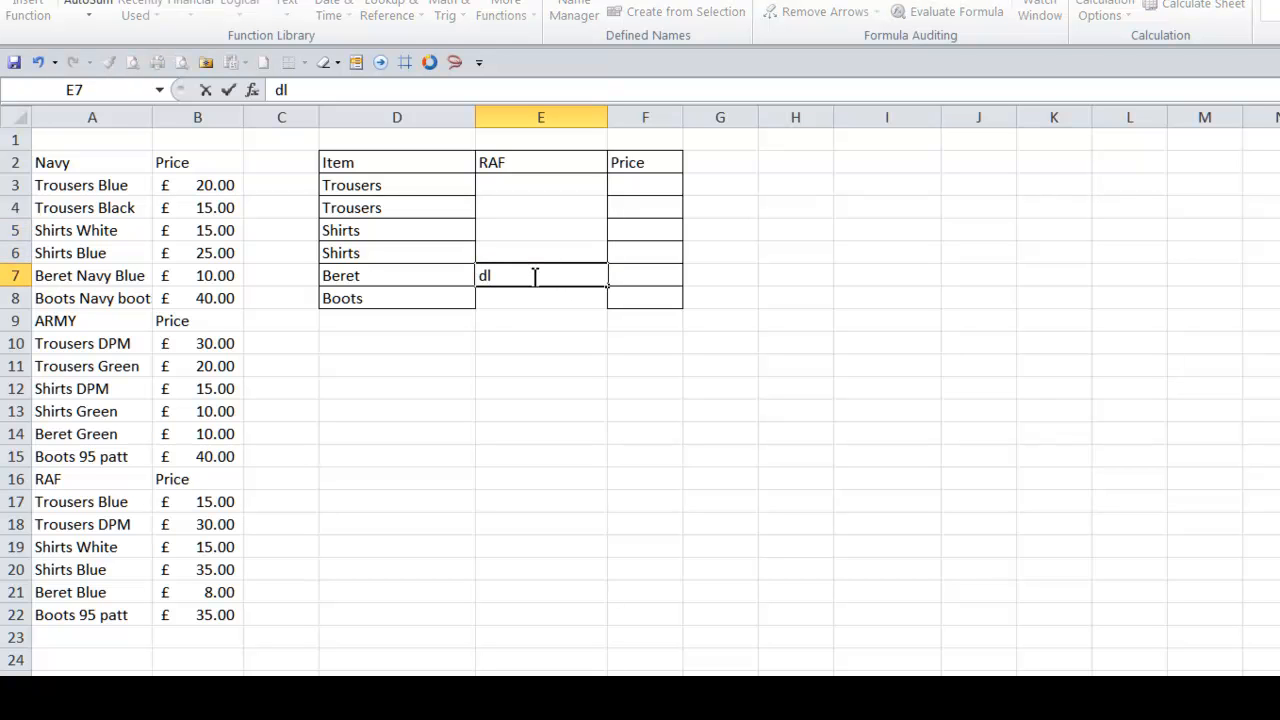
{"action": "key", "text": "BackSpace"}
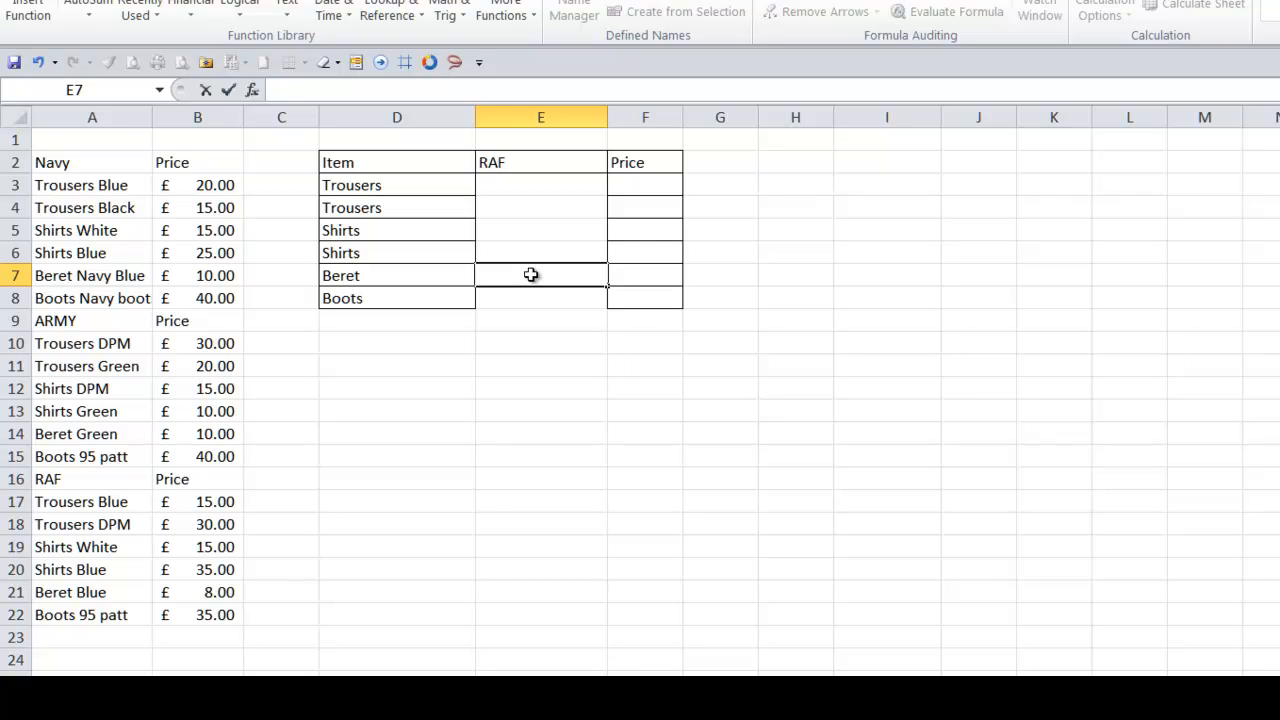
{"action": "key", "text": "Return"}
{"action": "left_click", "coordinate": [531, 275]}
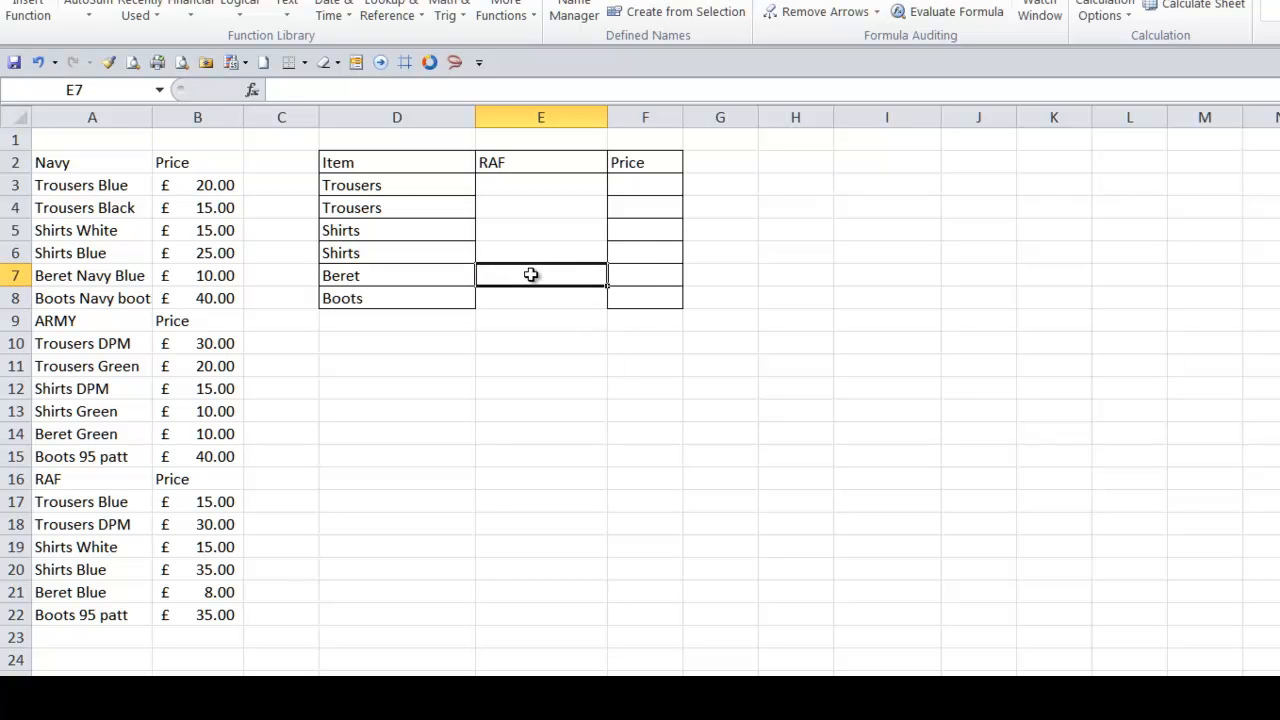
- Give E7 a list validation whose source is the BBeret name
{"action": "key", "text": "alt+d"}
{"action": "key", "text": "l"}
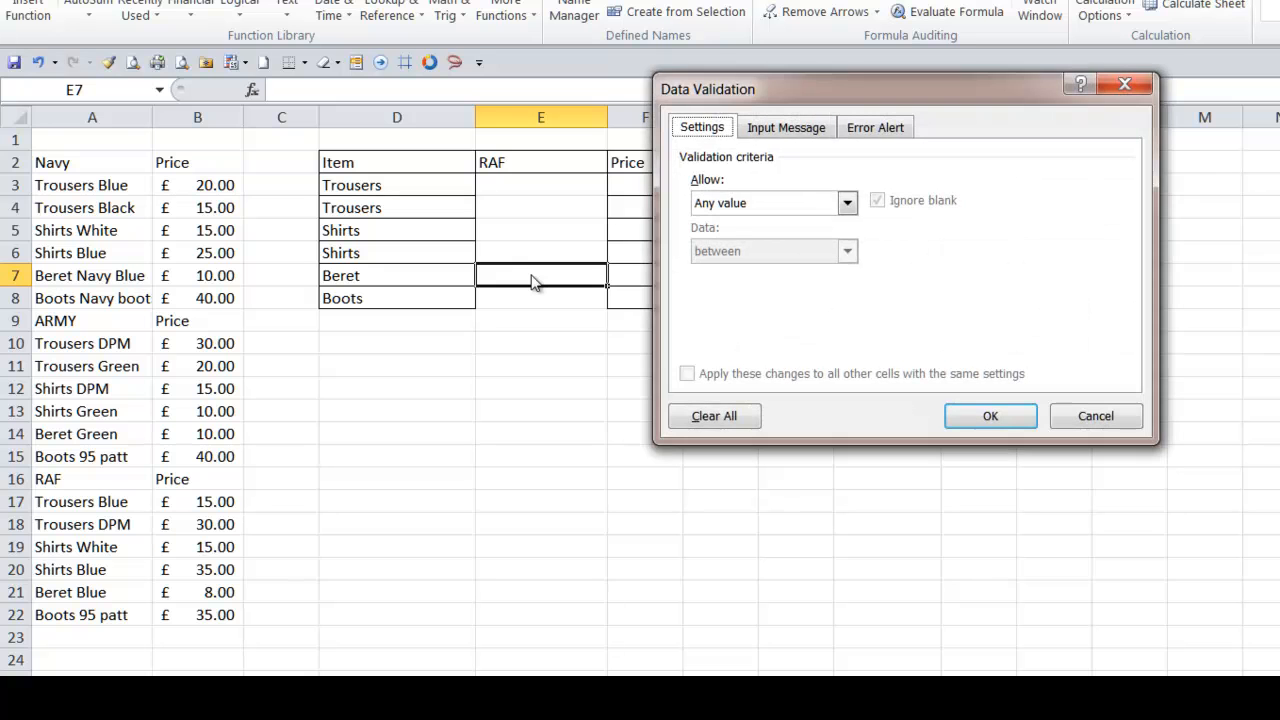
{"action": "key", "text": "Tab"}
{"action": "key", "text": "l"}
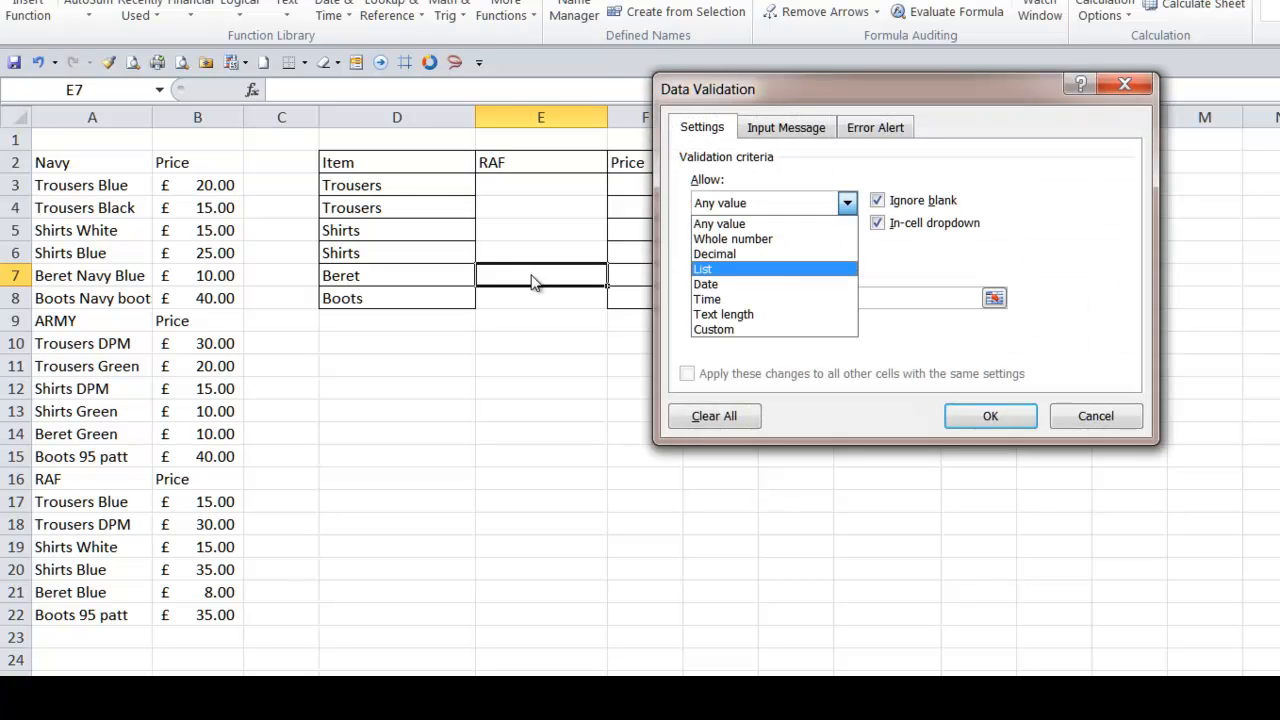
{"action": "key", "text": "Return"}
{"action": "key", "text": "F3"}
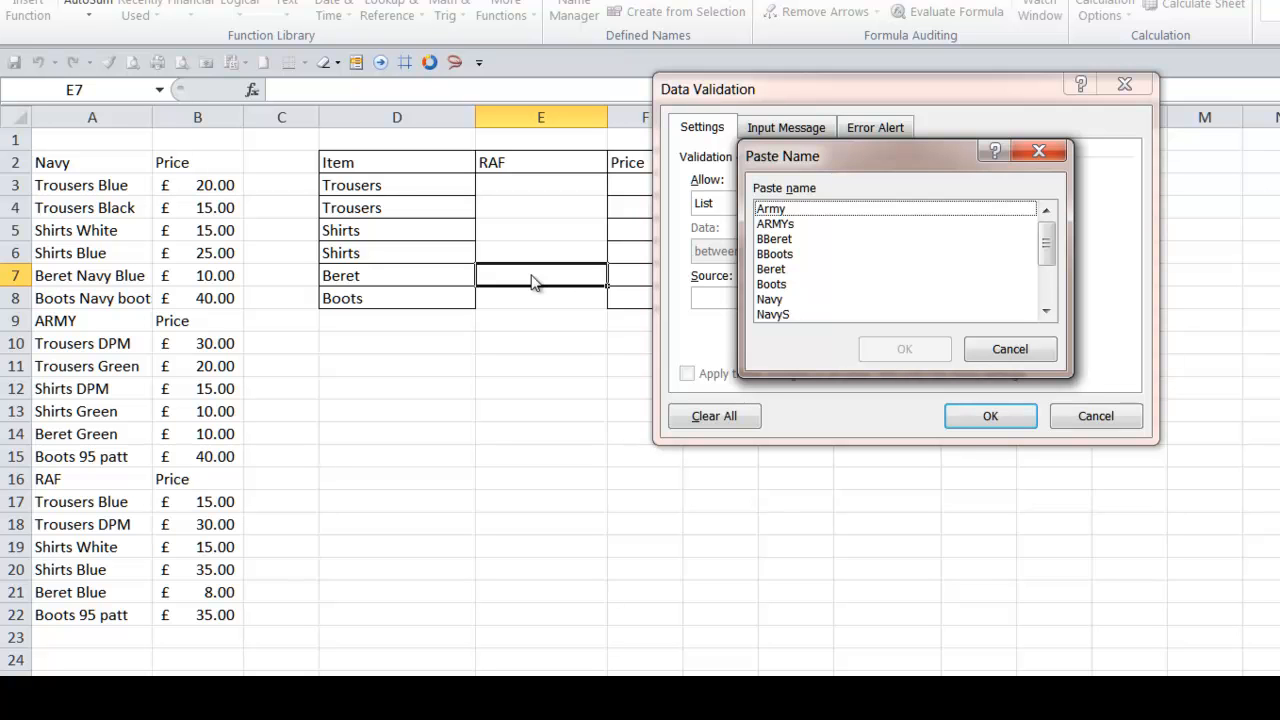
{"action": "key", "text": "Down"}
{"action": "key", "text": "Down"}
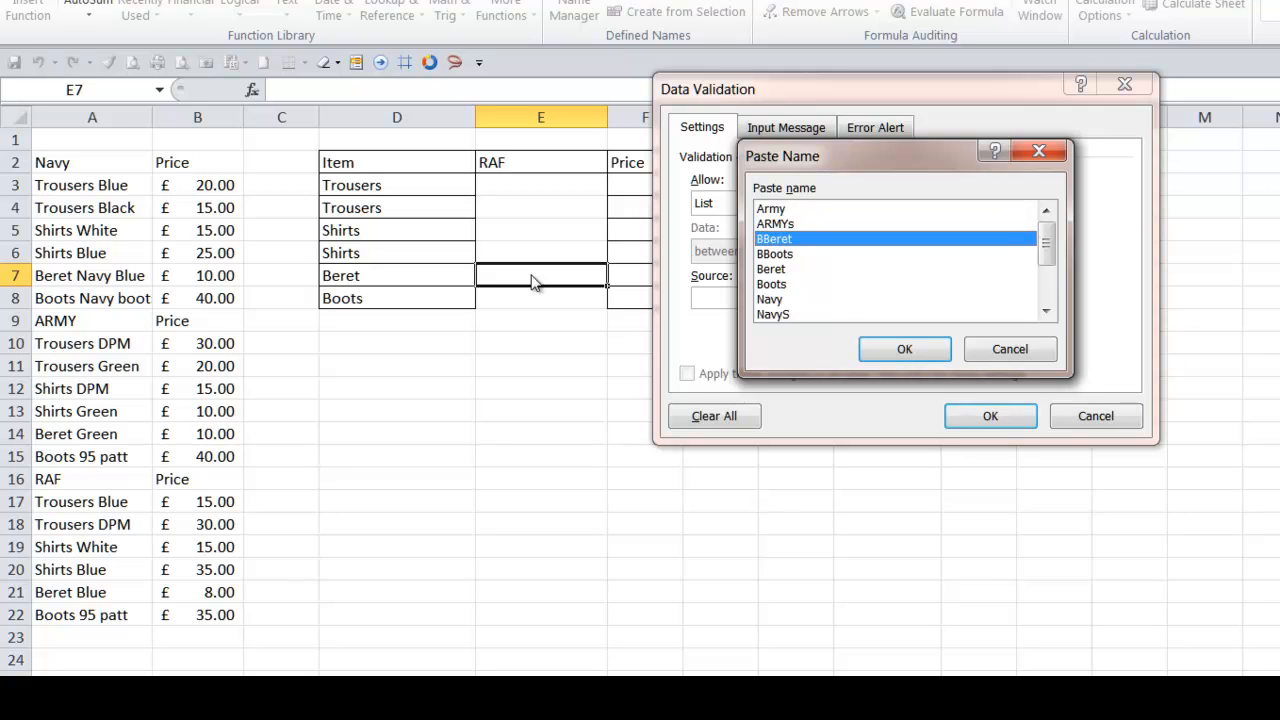
{"action": "key", "text": "Return"}
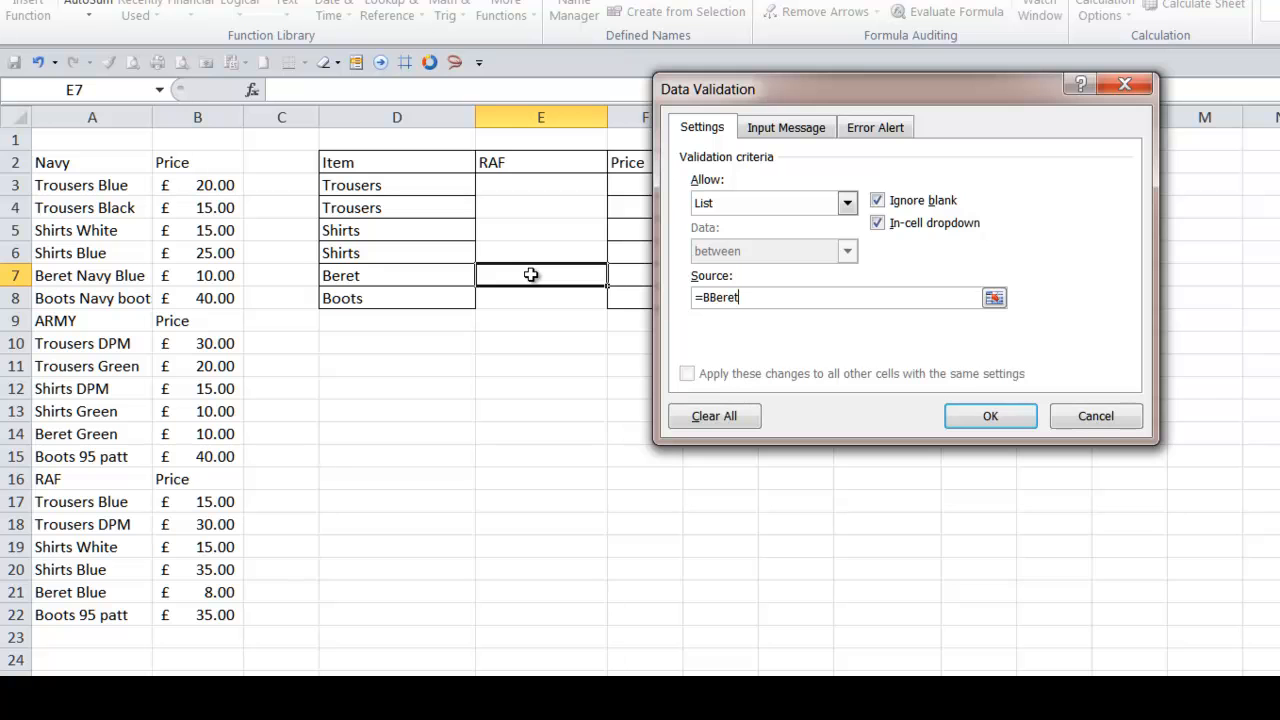
{"action": "key", "text": "Return"}
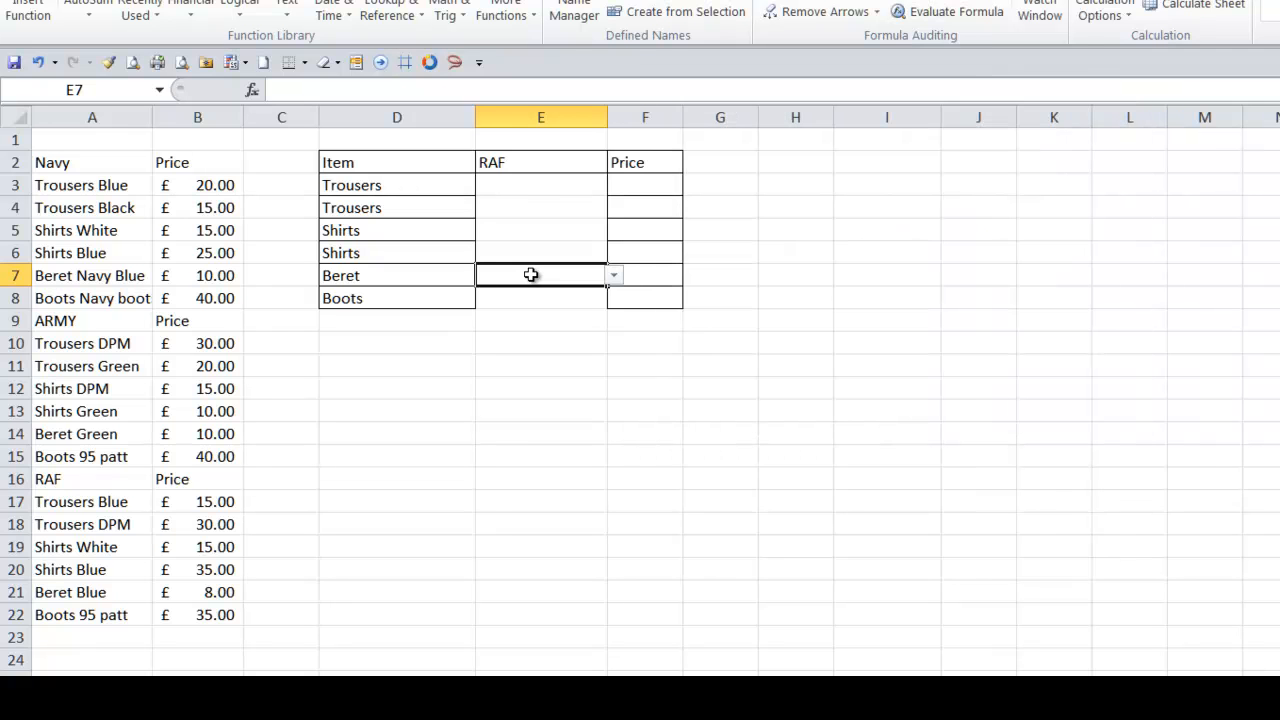
- Give E8 a list validation whose source is the BBoots name, then open the E7 and E8 drop-downs to check them
{"action": "key", "text": "Tab"}
{"action": "left_click", "coordinate": [531, 275]}
{"action": "key", "text": "Down"}
{"action": "key", "text": "alt+d"}
{"action": "key", "text": "l"}
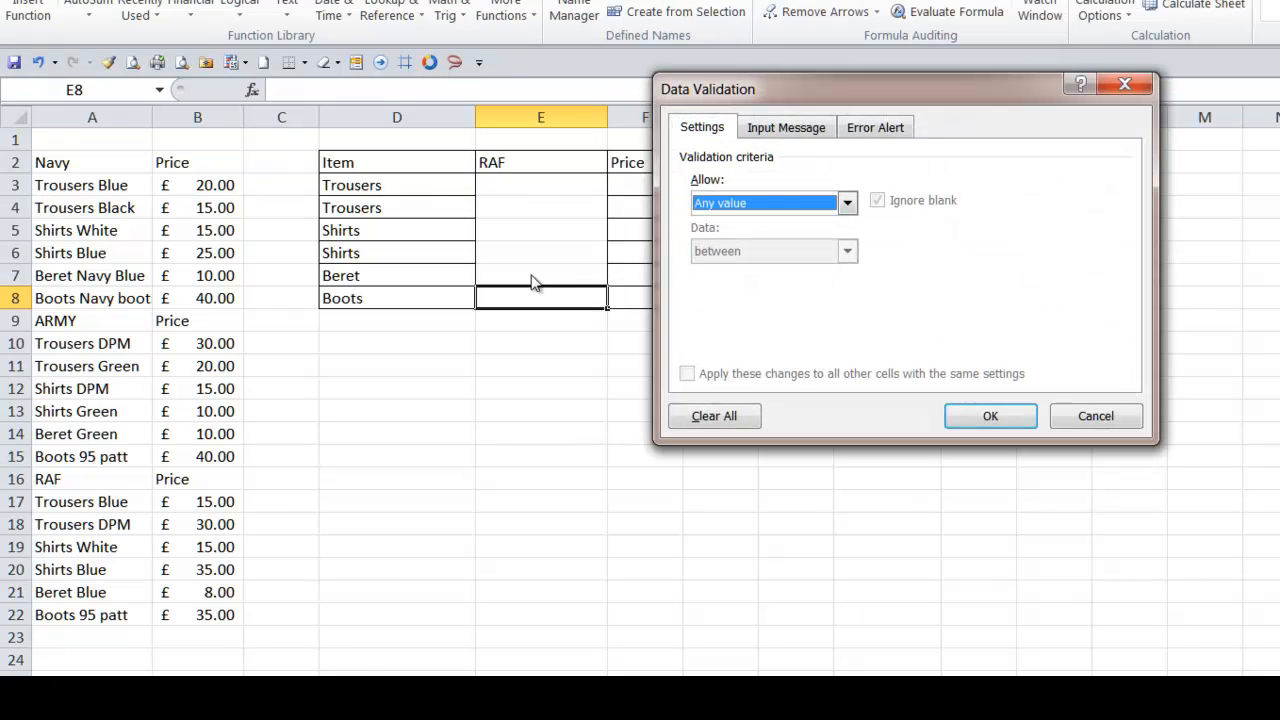
{"action": "key", "text": "alt+Down"}
{"action": "key", "text": "l"}
{"action": "key", "text": "Return"}
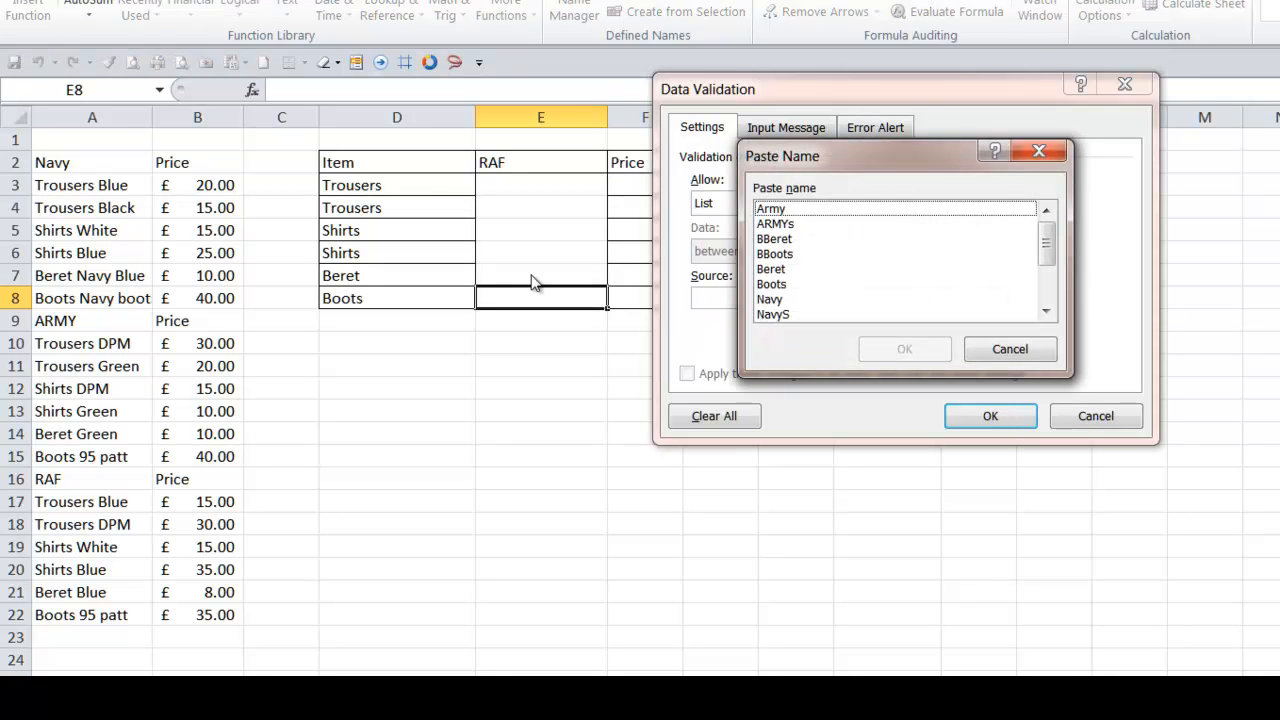
{"action": "key", "text": "Down"}
{"action": "key", "text": "Down"}
{"action": "key", "text": "Down"}
{"action": "key", "text": "Down"}
{"action": "key", "text": "Down"}
{"action": "key", "text": "Down"}
{"action": "key", "text": "Down"}
{"action": "key", "text": "Up"}
{"action": "key", "text": "Up"}
{"action": "key", "text": "Up"}
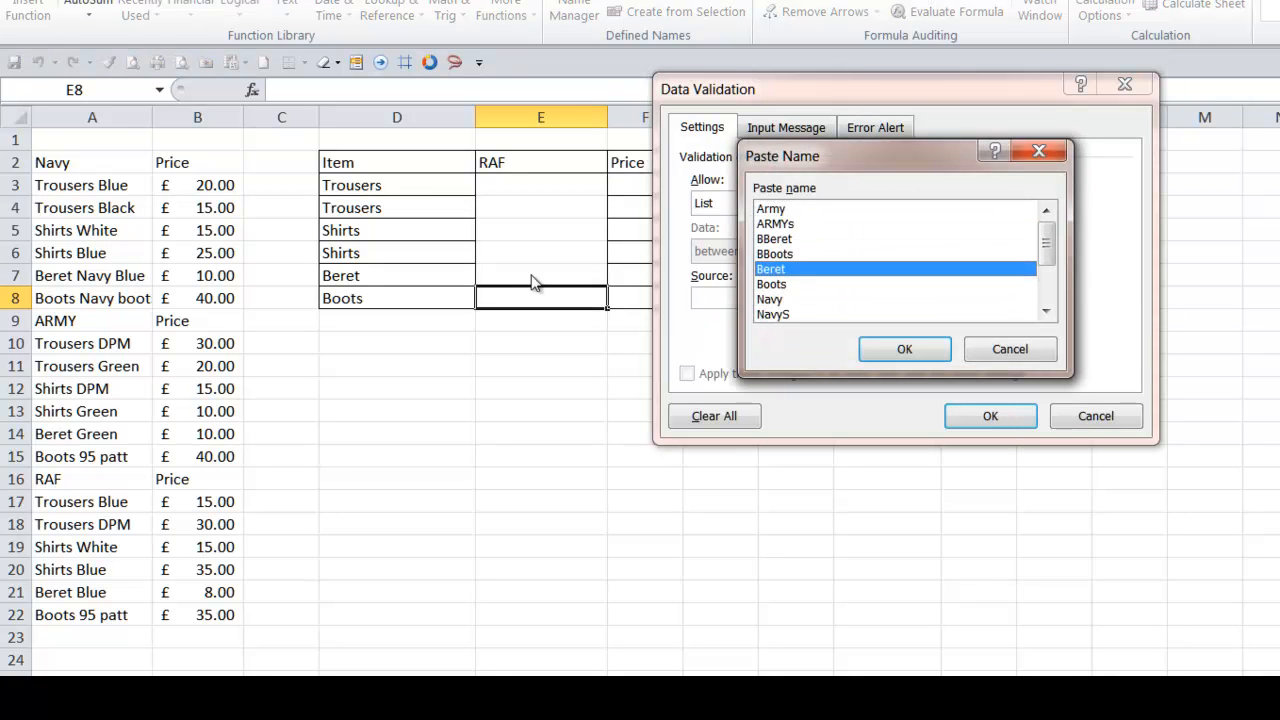
{"action": "key", "text": "Return"}
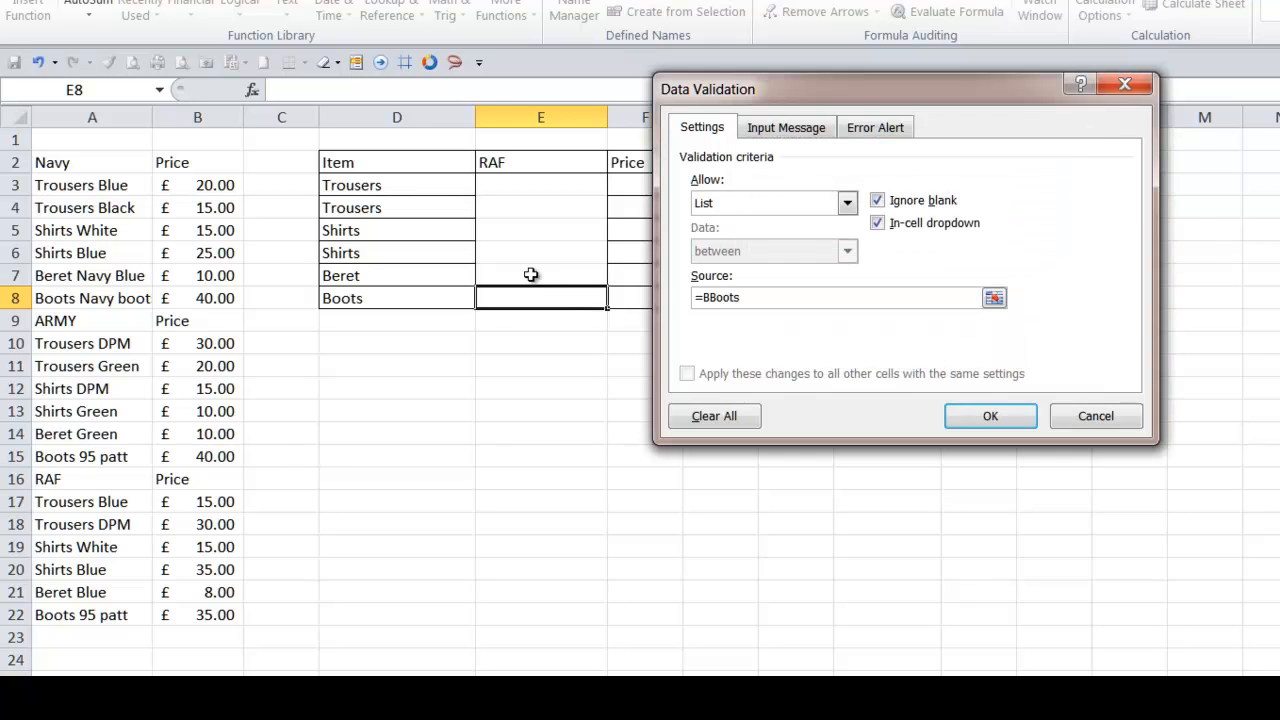
{"action": "key", "text": "Return"}
{"action": "left_click", "coordinate": [598, 274]}
{"action": "left_click", "coordinate": [614, 276]}
{"action": "left_click", "coordinate": [620, 284]}
{"action": "left_click", "coordinate": [605, 303]}
{"action": "left_click", "coordinate": [614, 302]}
{"action": "left_click", "coordinate": [614, 300]}
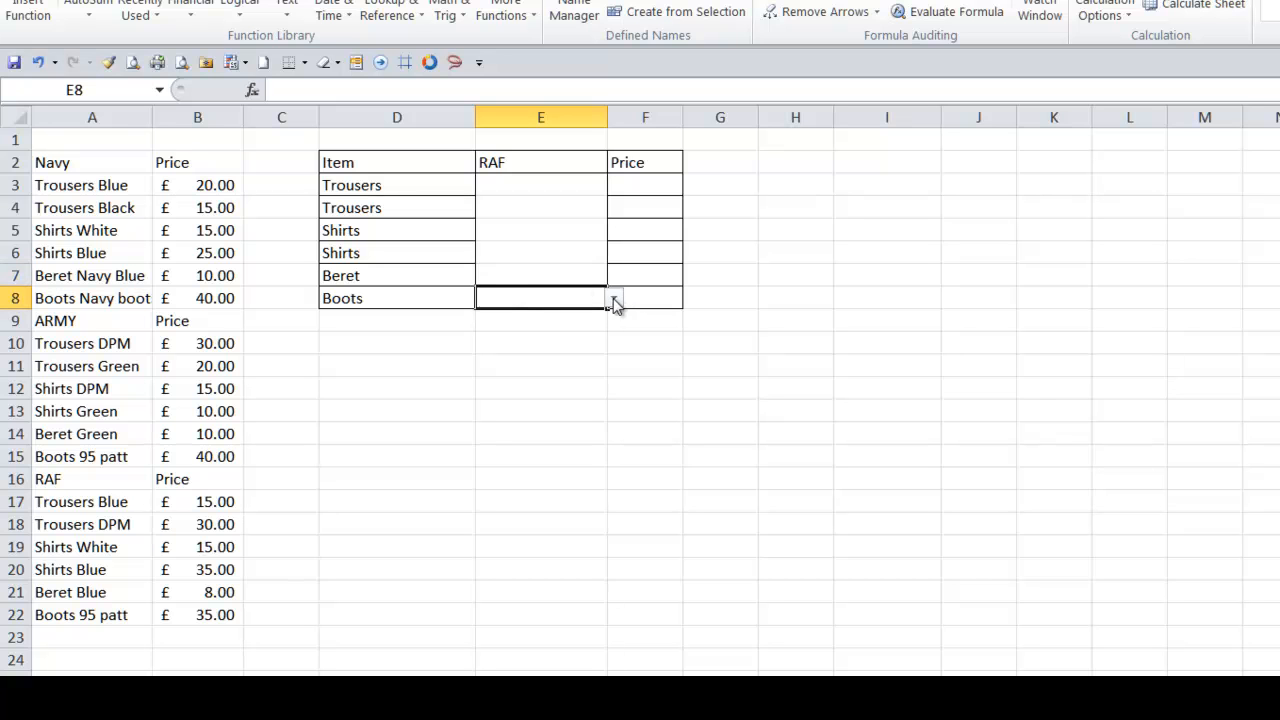
- Apply borders to the E3:F8 range and widen column F slightly
{"action": "left_click_drag", "start_coordinate": [545, 186], "coordinate": [632, 303]}
{"action": "left_click", "coordinate": [108, 0]}
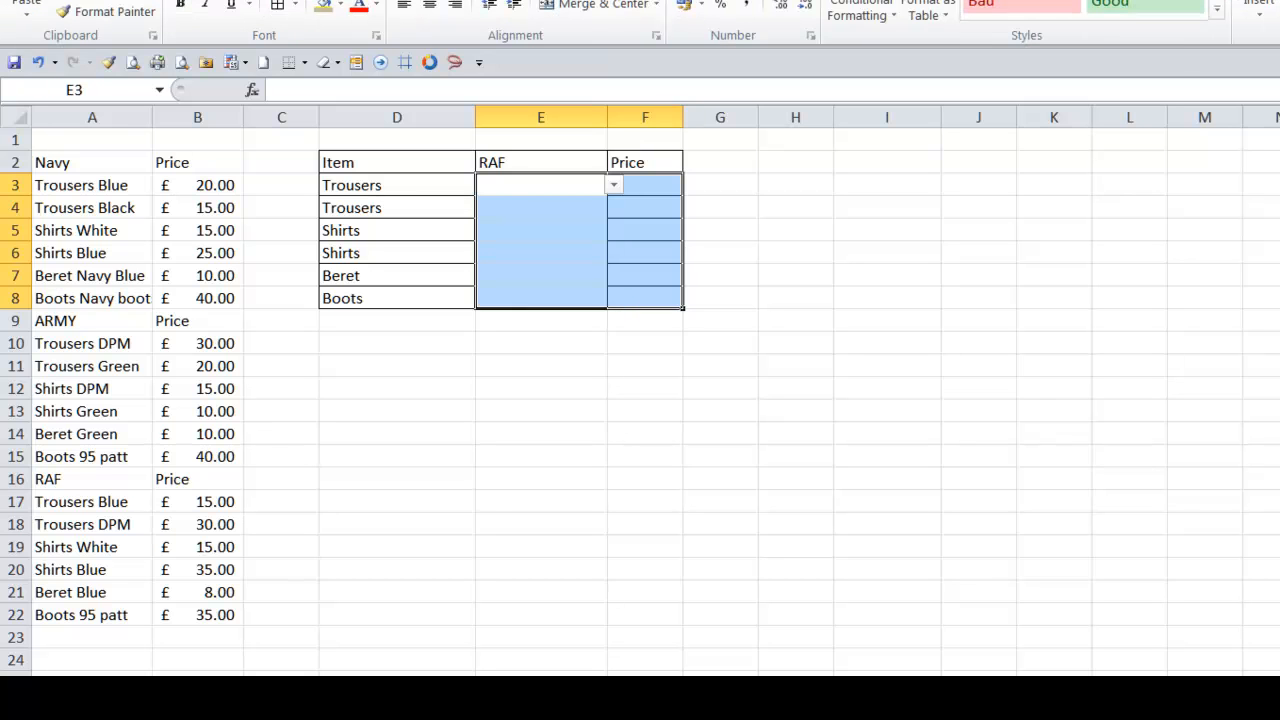
{"action": "left_click", "coordinate": [278, 5]}
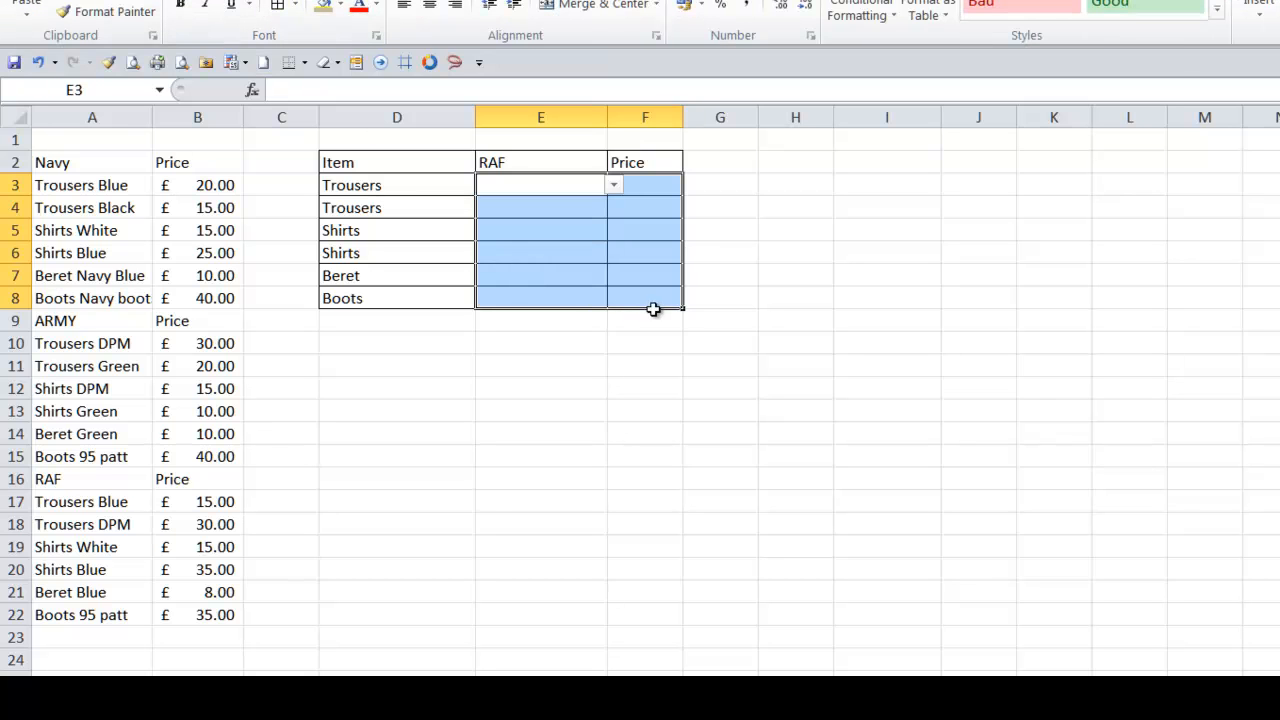
{"action": "left_click", "coordinate": [651, 185]}
{"action": "left_click_drag", "start_coordinate": [683, 117], "coordinate": [702, 117]}
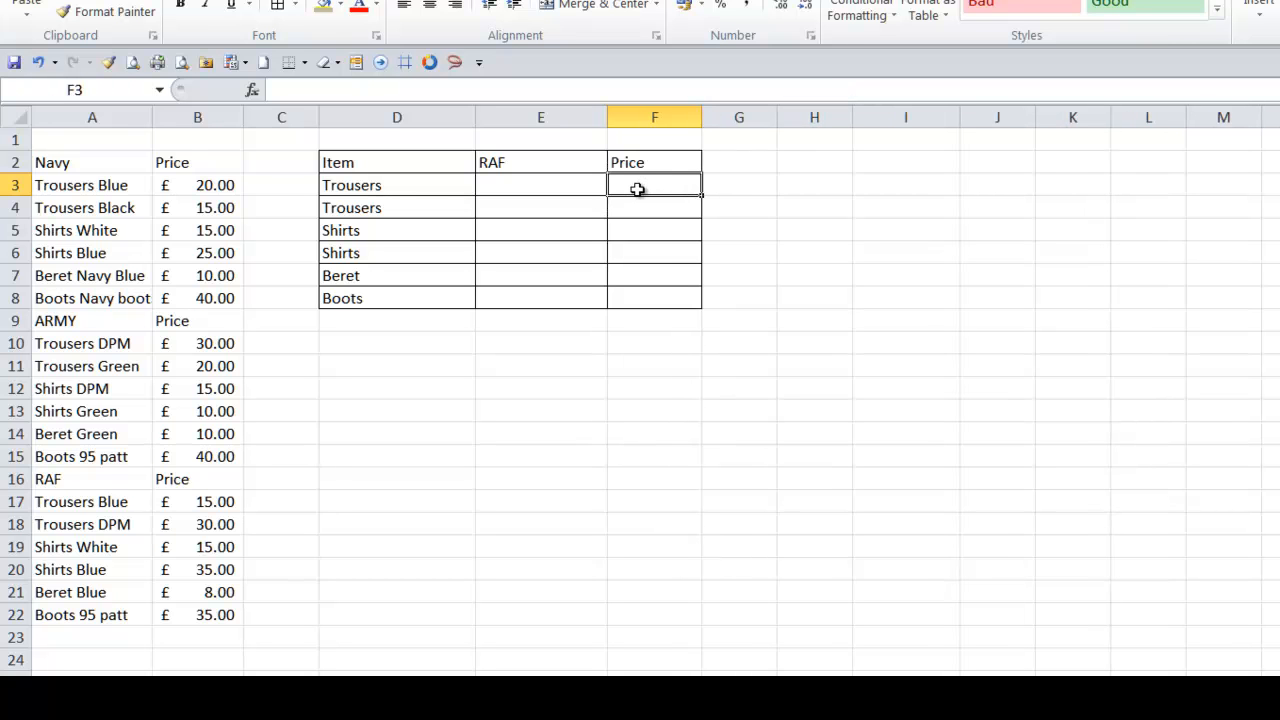
- Enter =VLOOKUP(E3,INDIRECT(ARMYs),2,0) in F3 to look up the selected item's price
{"action": "type", "text": "=vlo"}
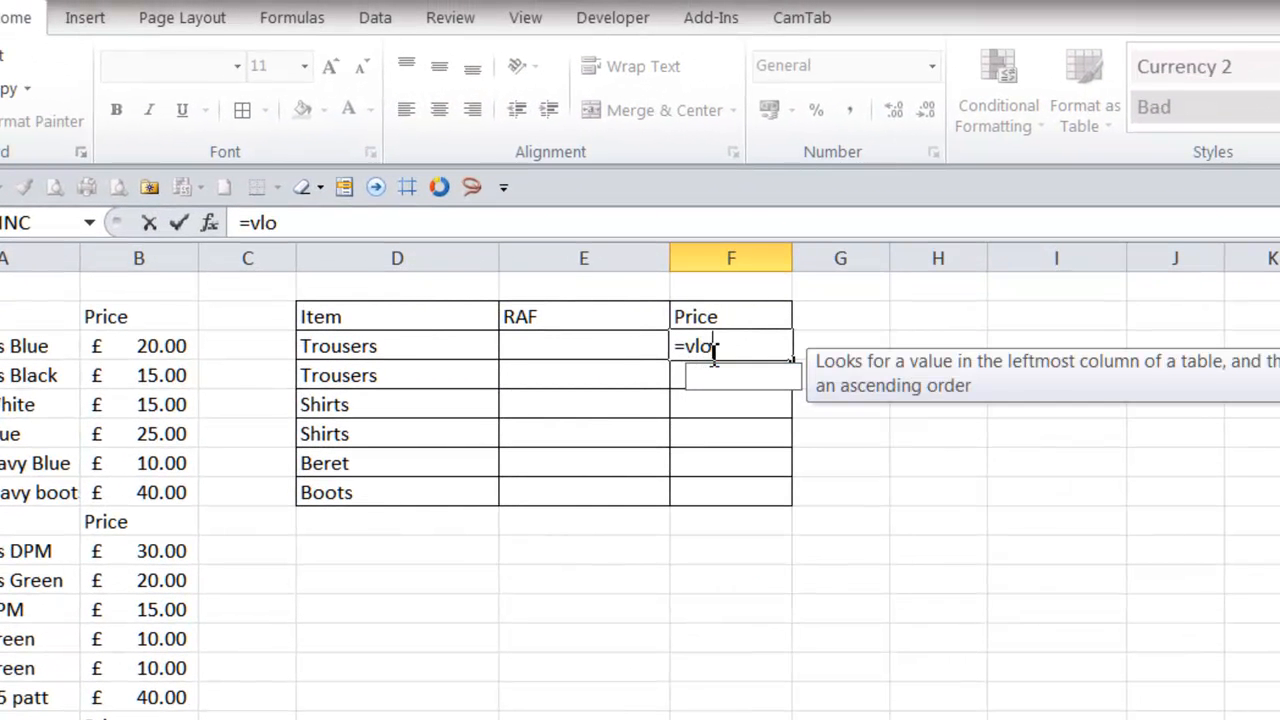
{"action": "key", "text": "Tab"}
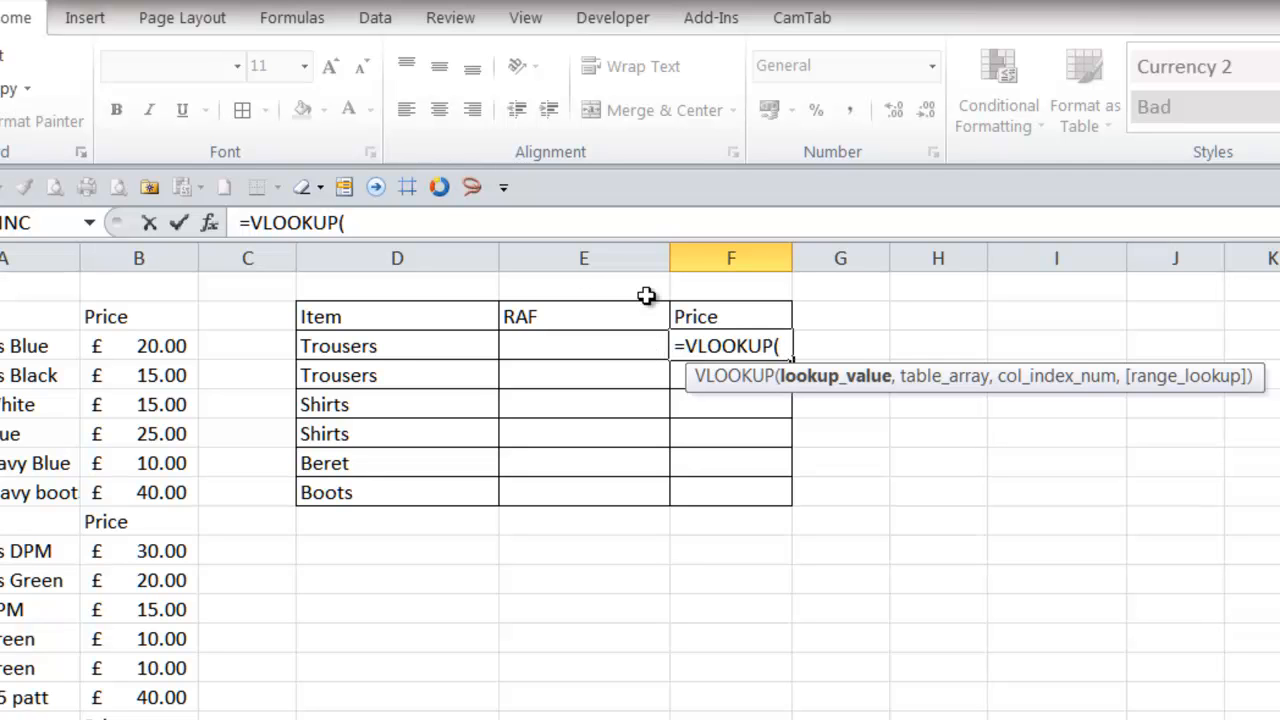
{"action": "left_click", "coordinate": [544, 350]}
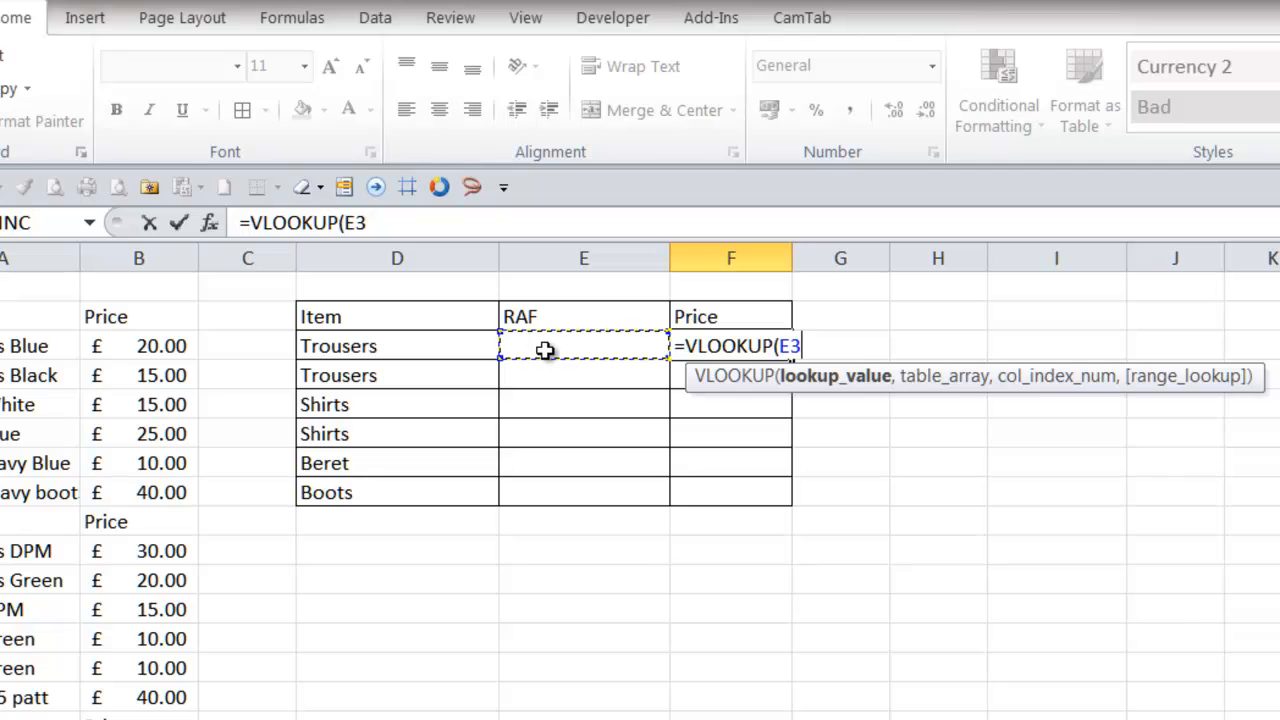
{"action": "type", "text": ","}
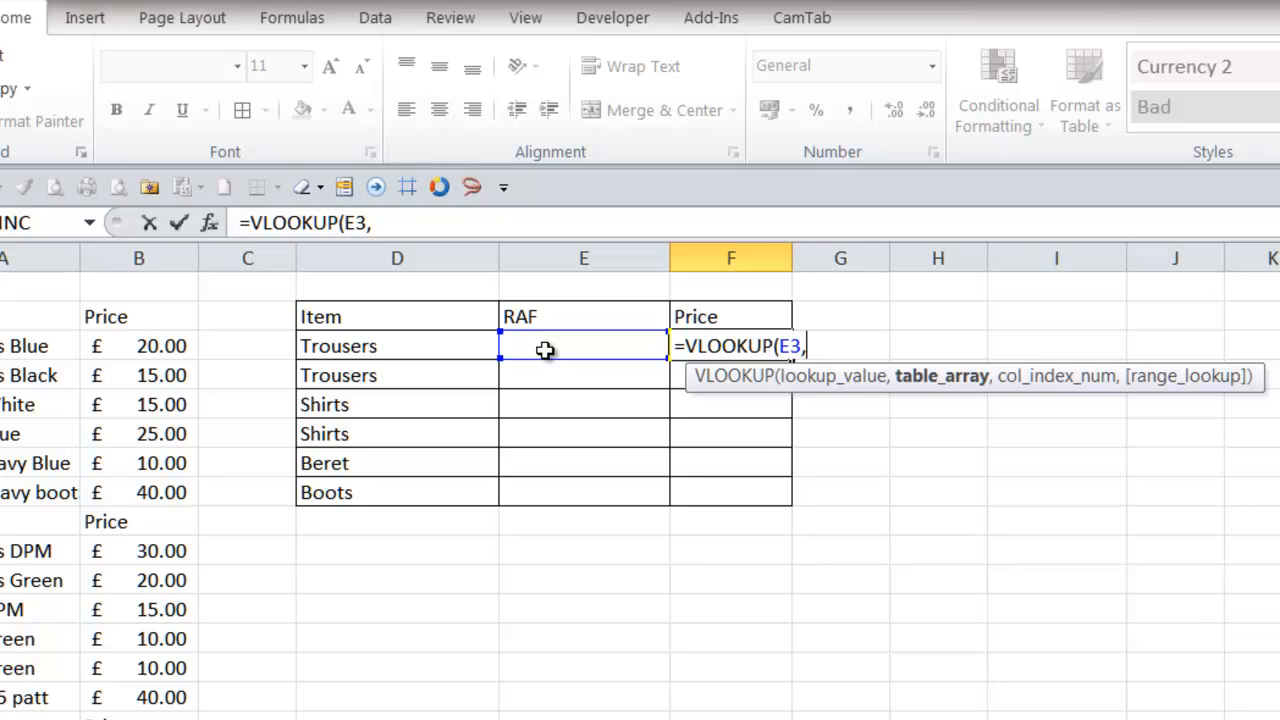
{"action": "type", "text": "in"}
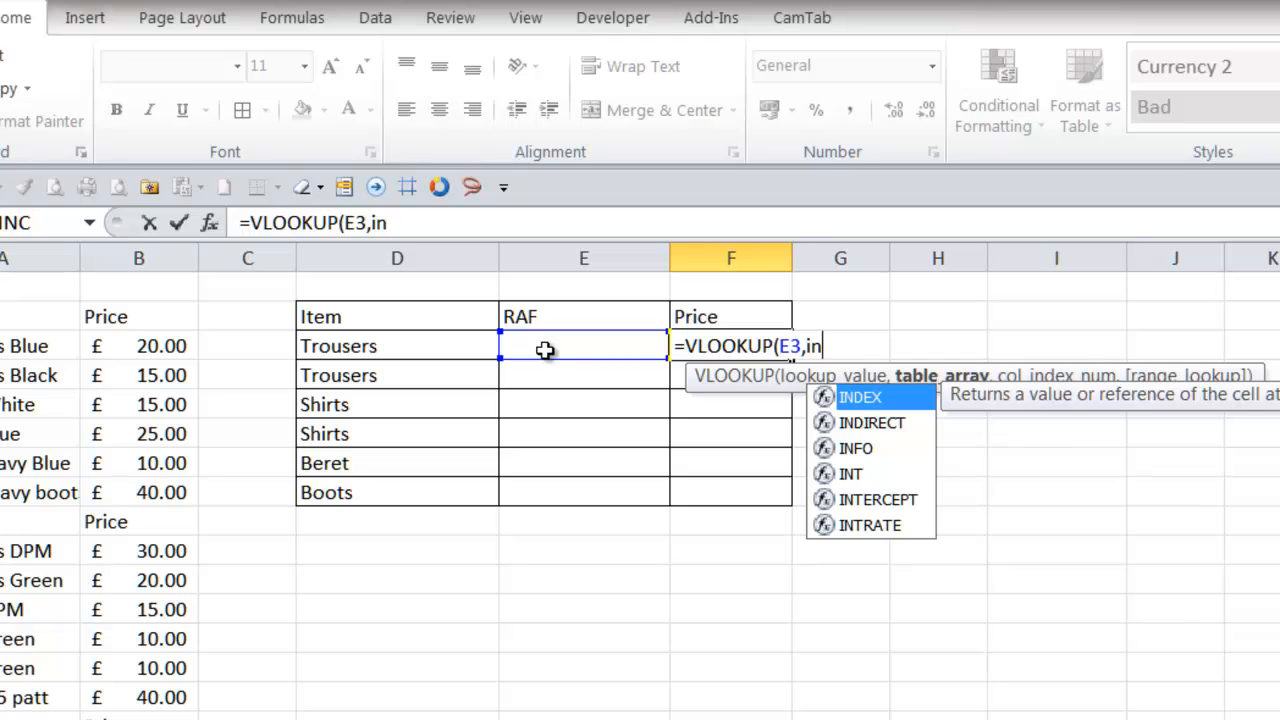
{"action": "type", "text": "d"}
{"action": "key", "text": "Tab"}
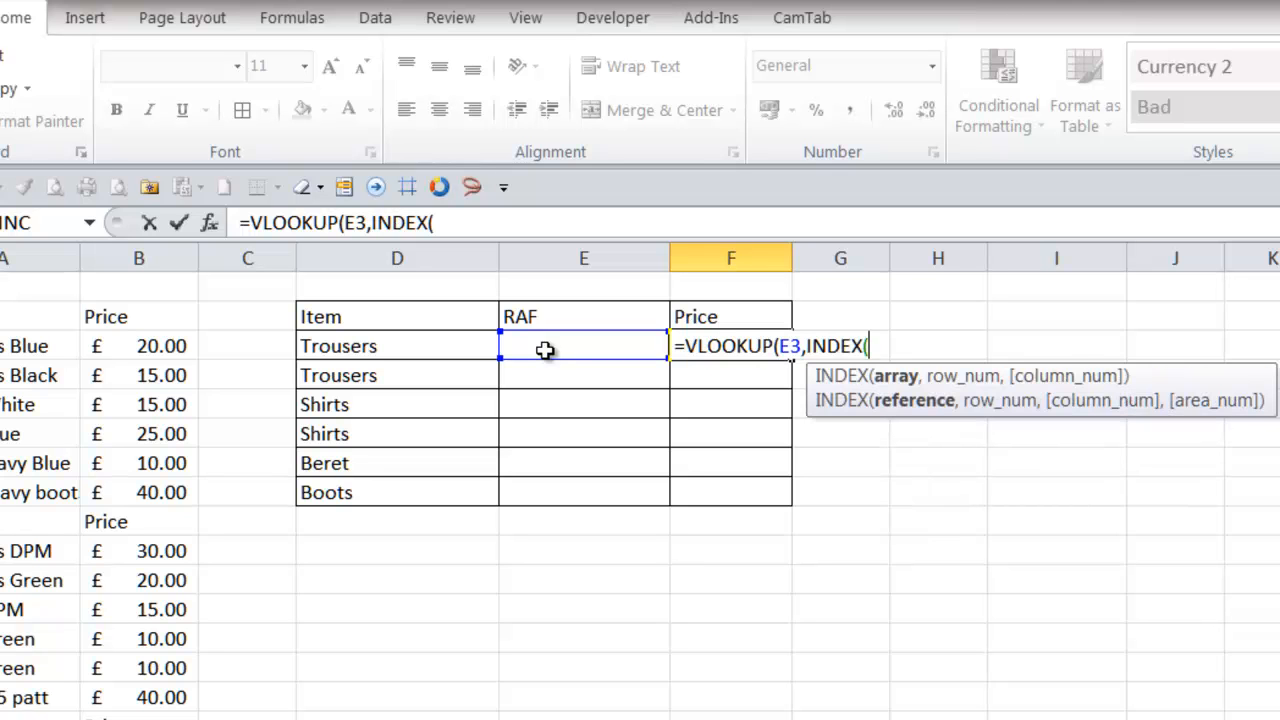
{"action": "key", "text": "BackSpace"}
{"action": "key", "text": "BackSpace"}
{"action": "key", "text": "BackSpace"}
{"action": "key", "text": "BackSpace"}
{"action": "key", "text": "BackSpace"}
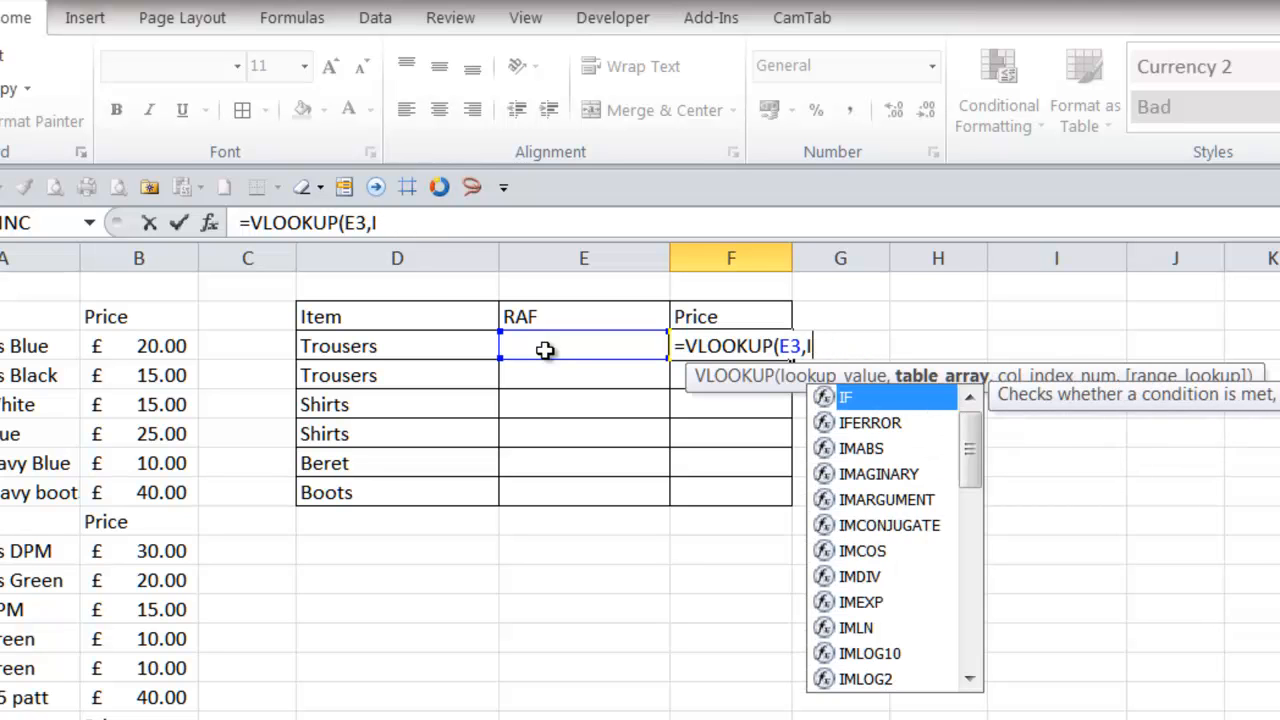
{"action": "type", "text": "nd"}
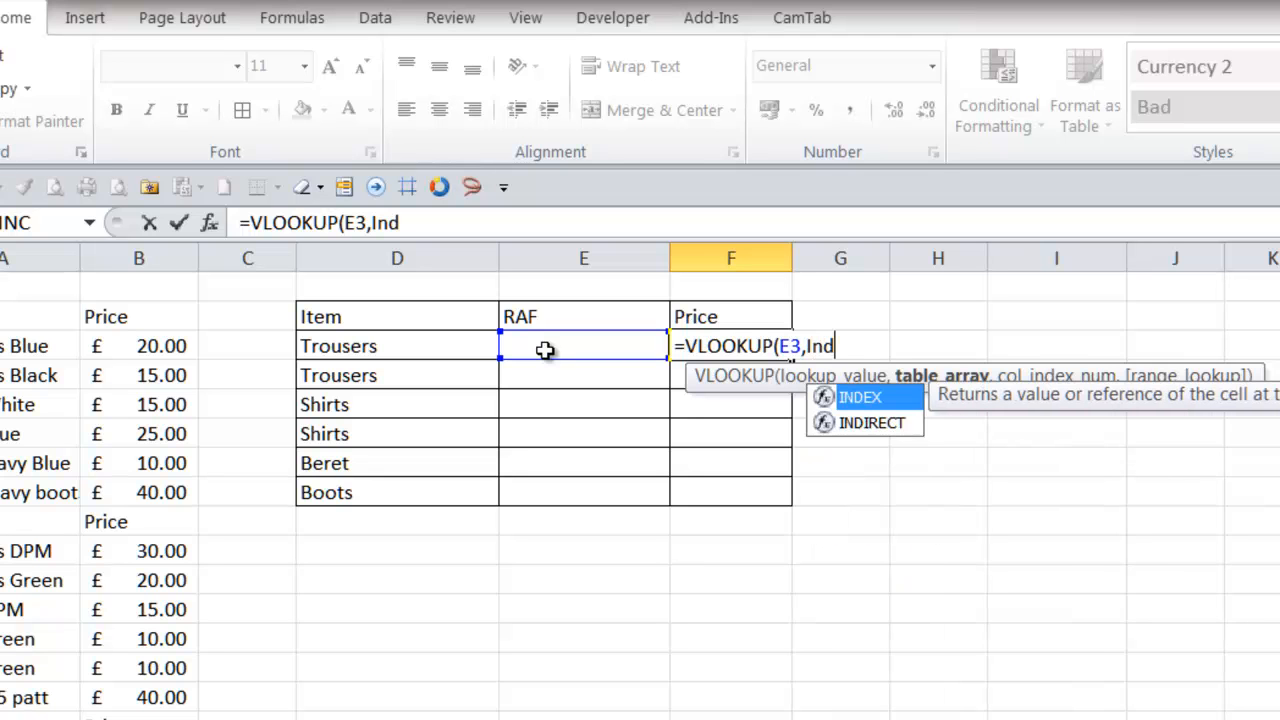
{"action": "type", "text": "ir"}
{"action": "key", "text": "Tab"}
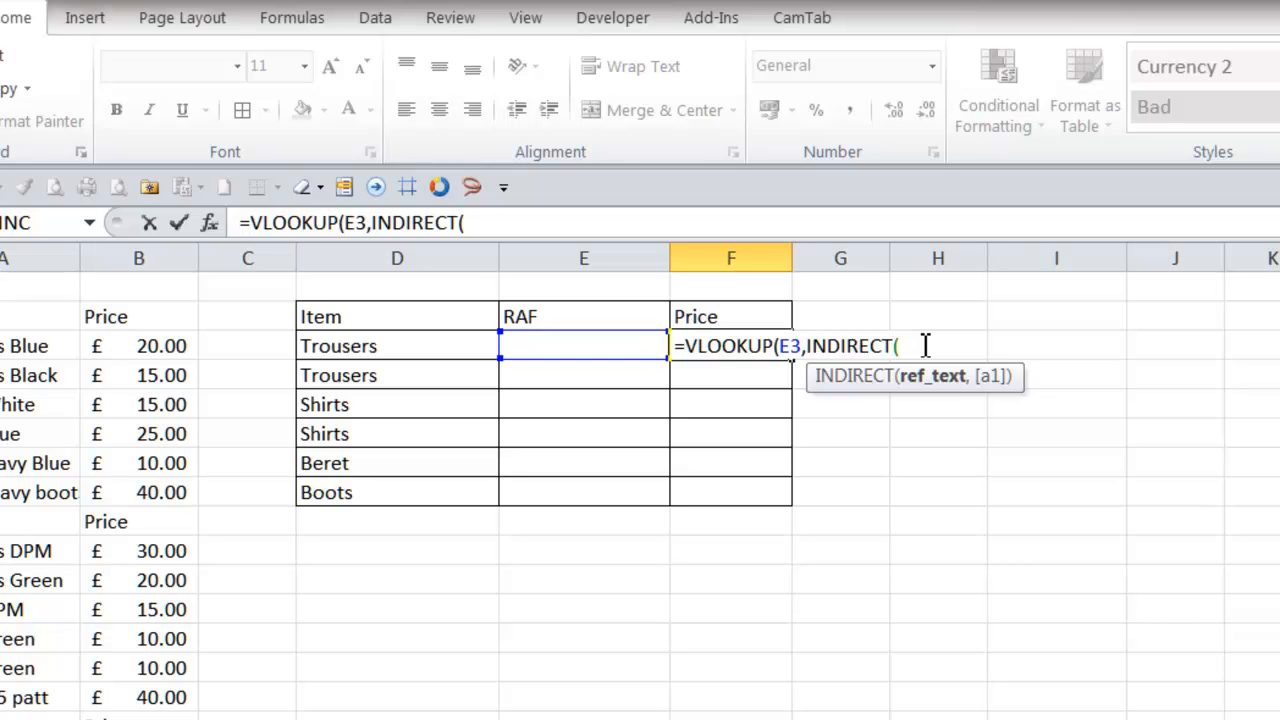
{"action": "key", "text": "F3"}
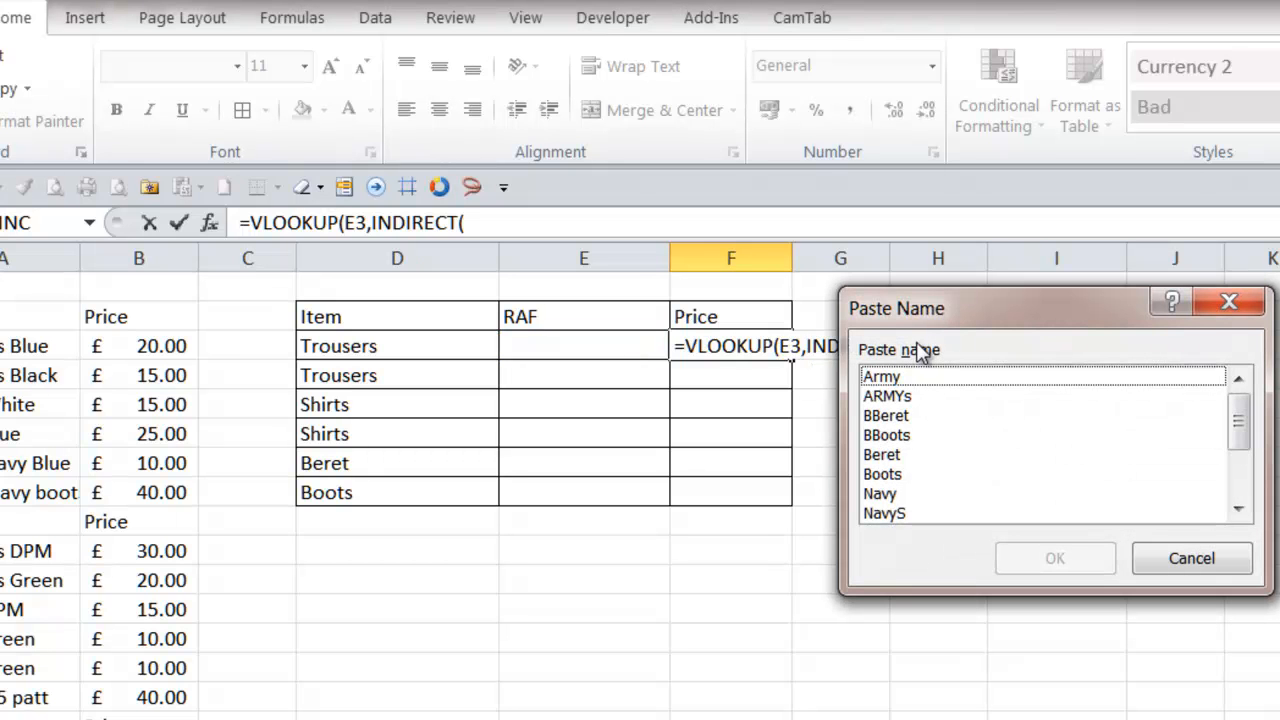
{"action": "left_click", "coordinate": [898, 398]}
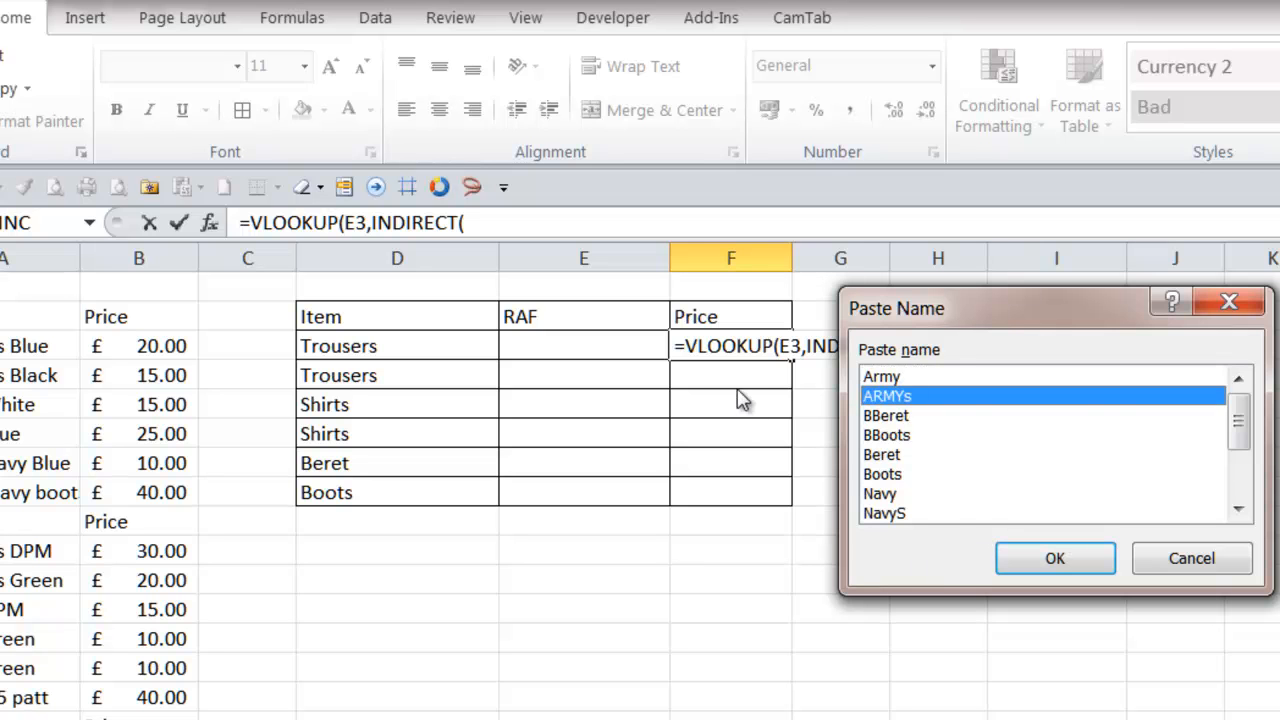
{"action": "left_click", "coordinate": [1078, 558]}
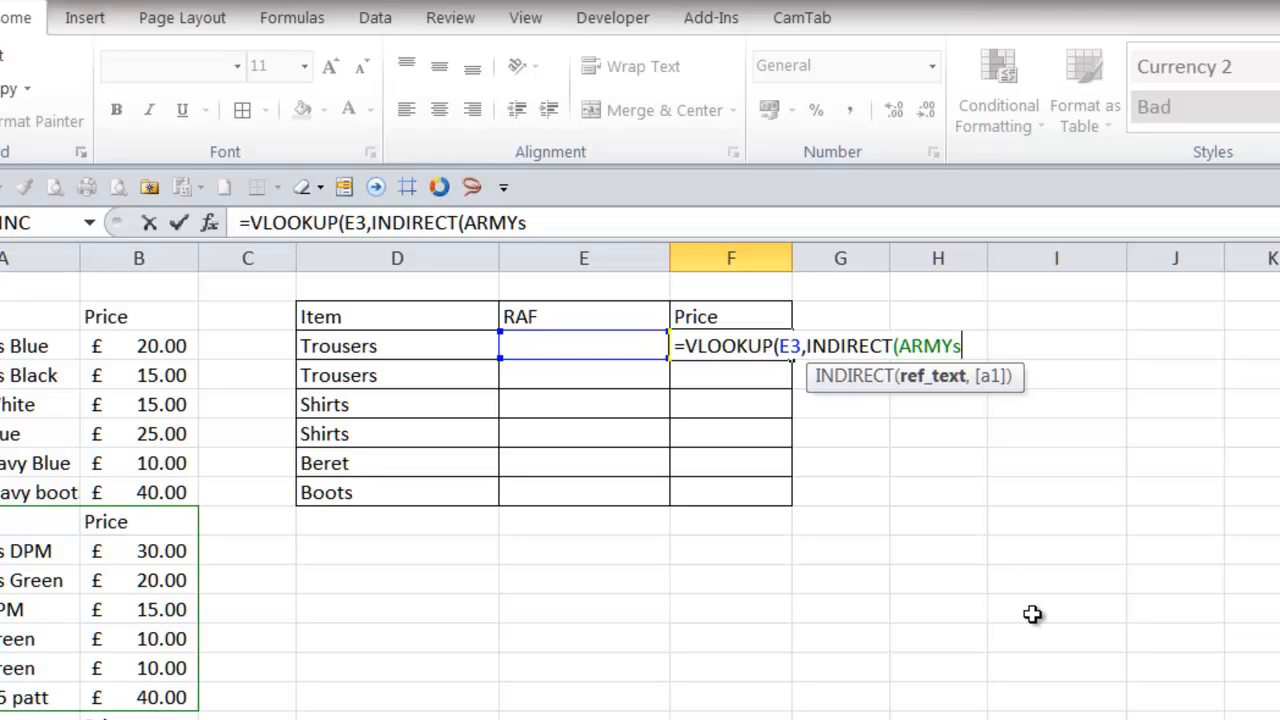
{"action": "type", "text": "),2,0)"}
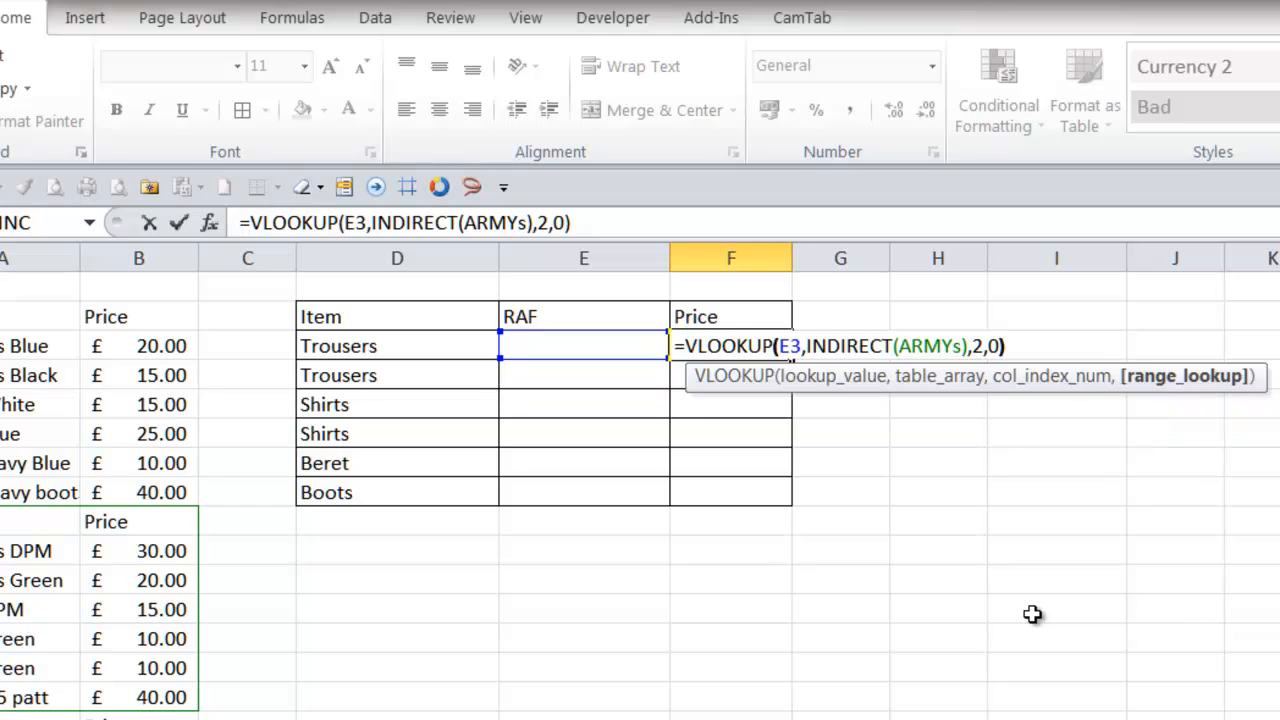
{"action": "key", "text": "Return"}
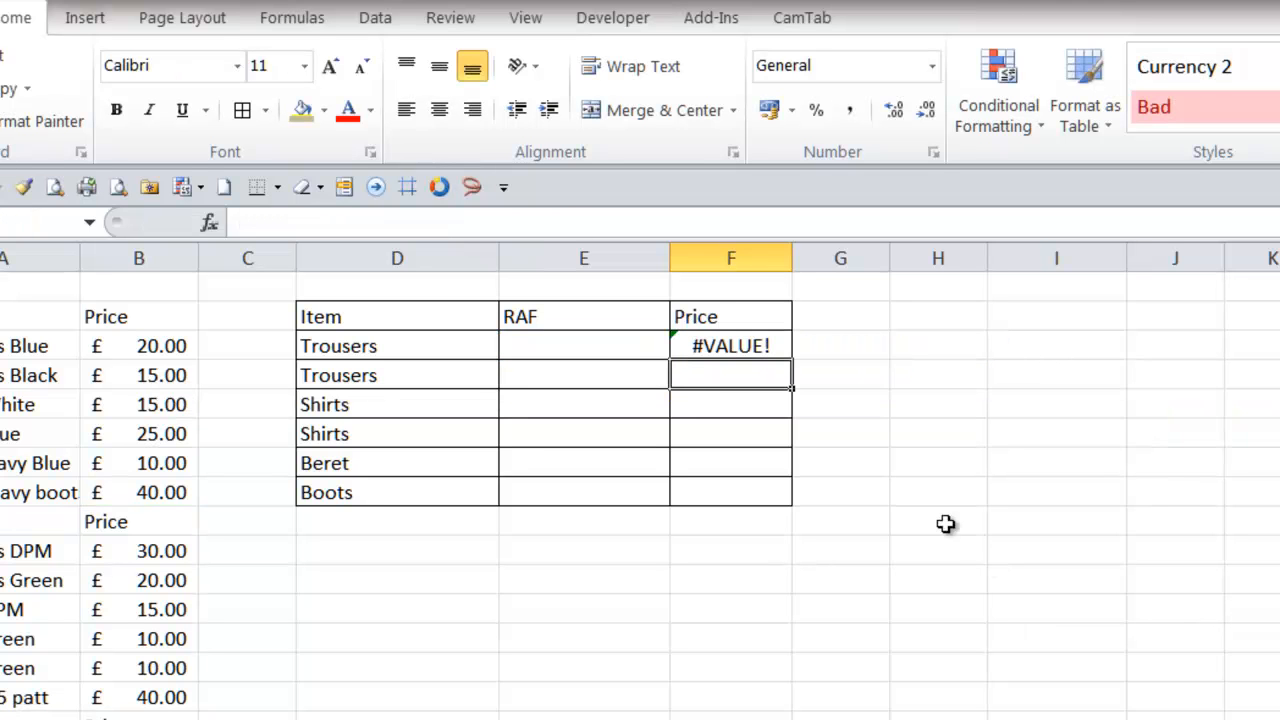
- Choose Trousers Blue from E3's drop-down list
{"action": "left_click", "coordinate": [617, 348]}
{"action": "left_click", "coordinate": [678, 345]}
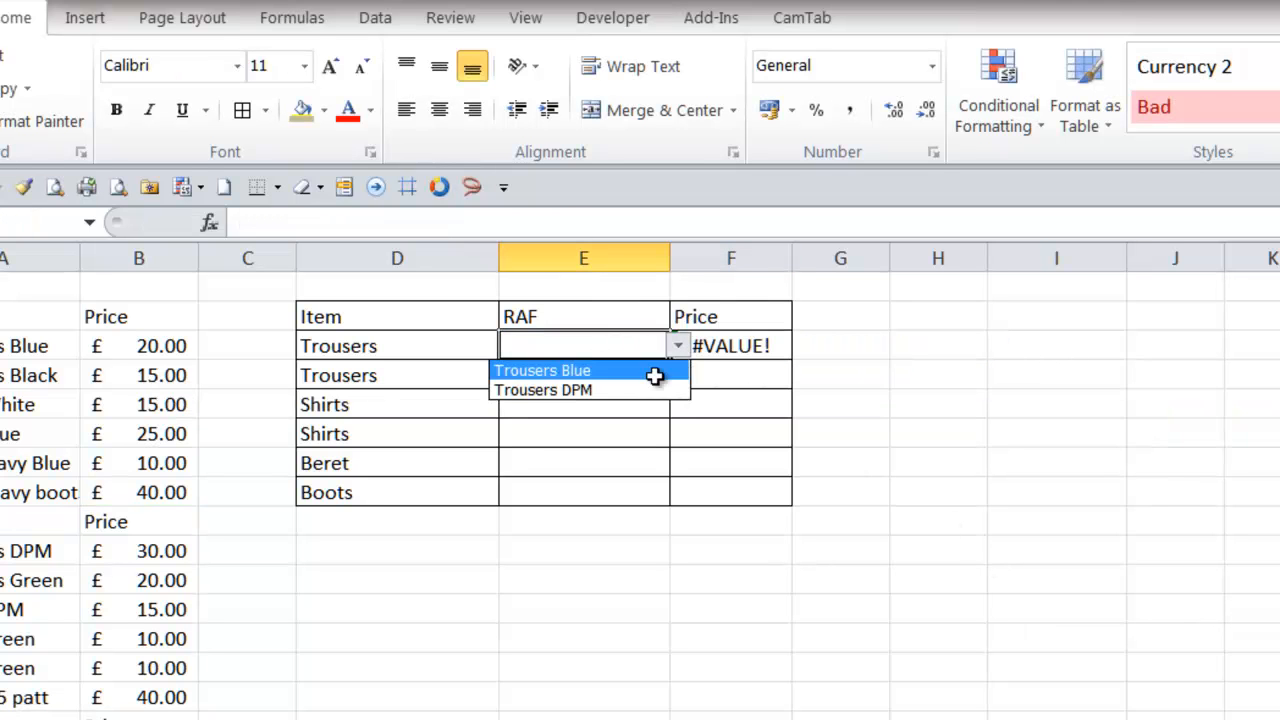
{"action": "left_click", "coordinate": [655, 372]}
- Edit F3's formula so INDIRECT uses $E$2, giving =VLOOKUP(E3,INDIRECT($E$2),2,)
{"action": "left_click", "coordinate": [733, 350]}
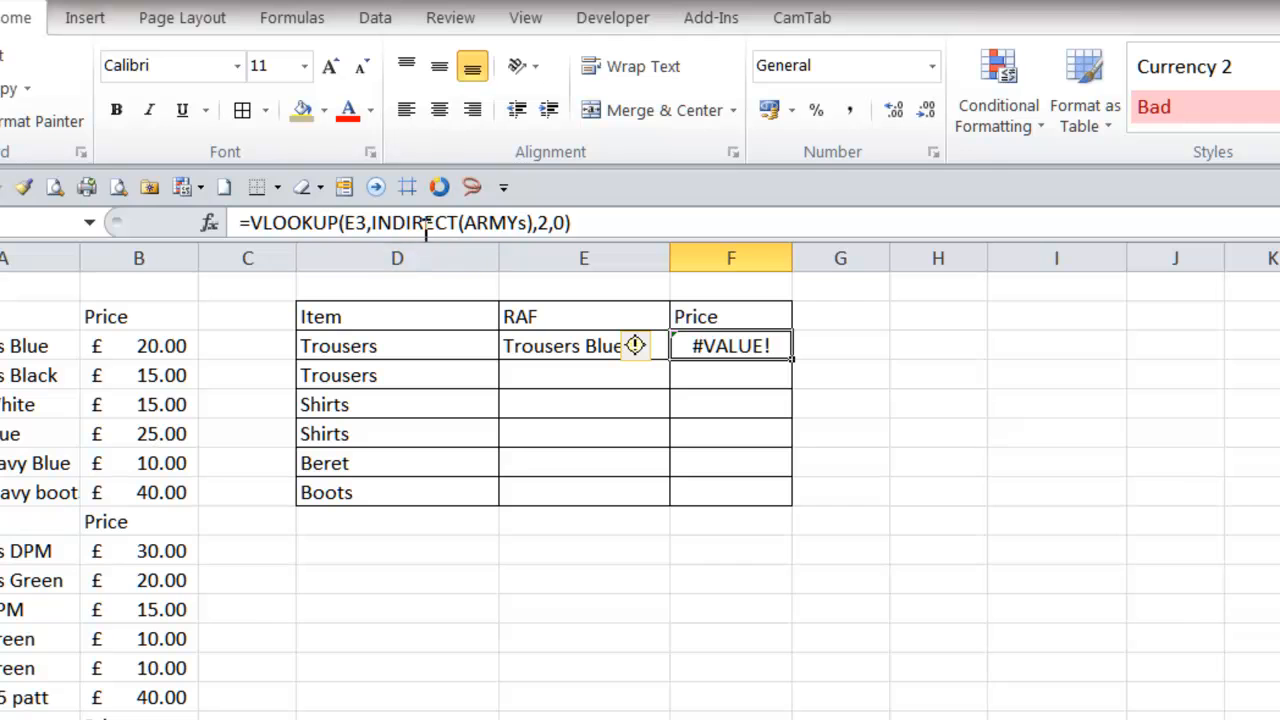
{"action": "left_click_drag", "start_coordinate": [465, 222], "coordinate": [528, 222]}
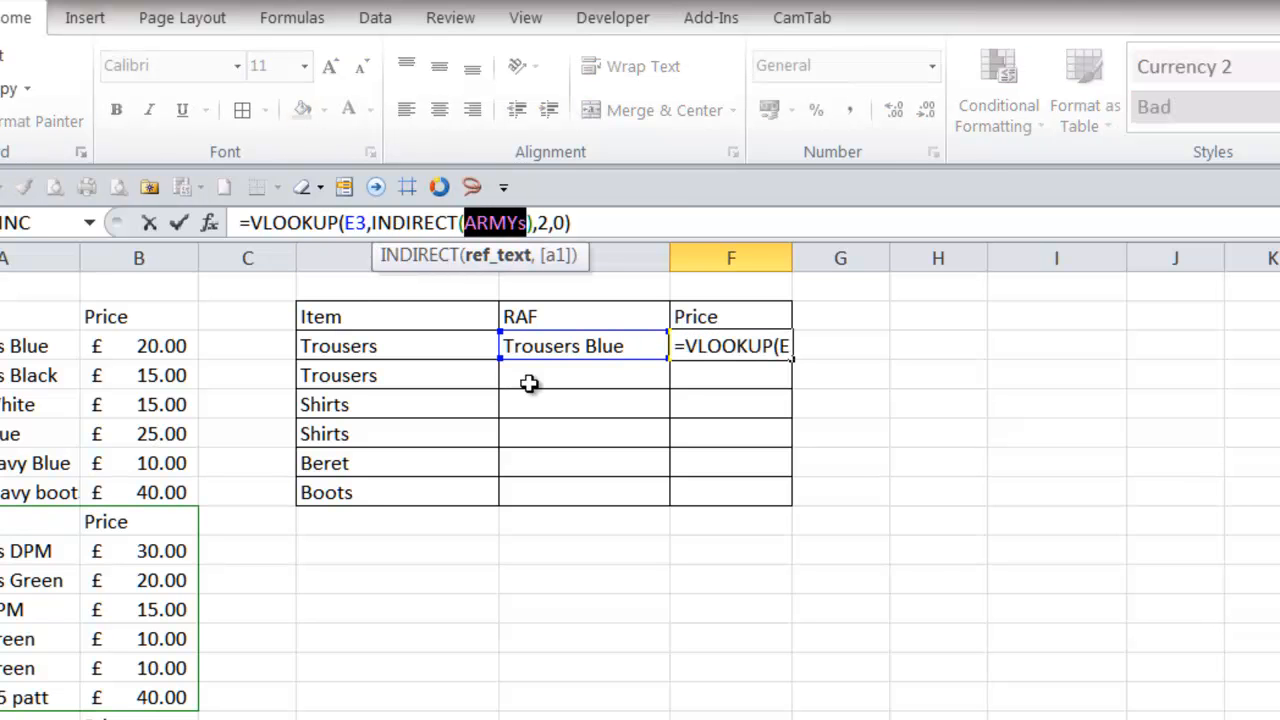
{"action": "key", "text": "Return"}
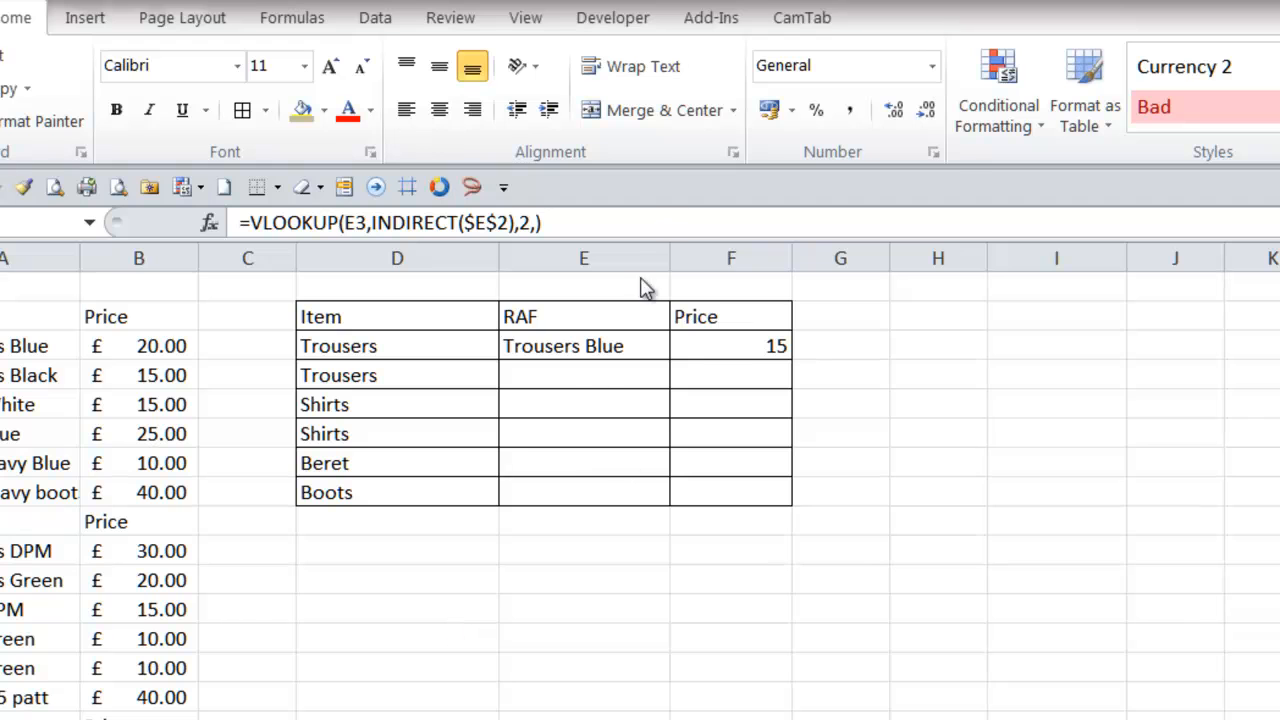
- Copy the £ currency format from B3 onto F3:F8 with the Format Painter
{"action": "left_click", "coordinate": [150, 345]}
{"action": "left_click", "coordinate": [40, 121]}
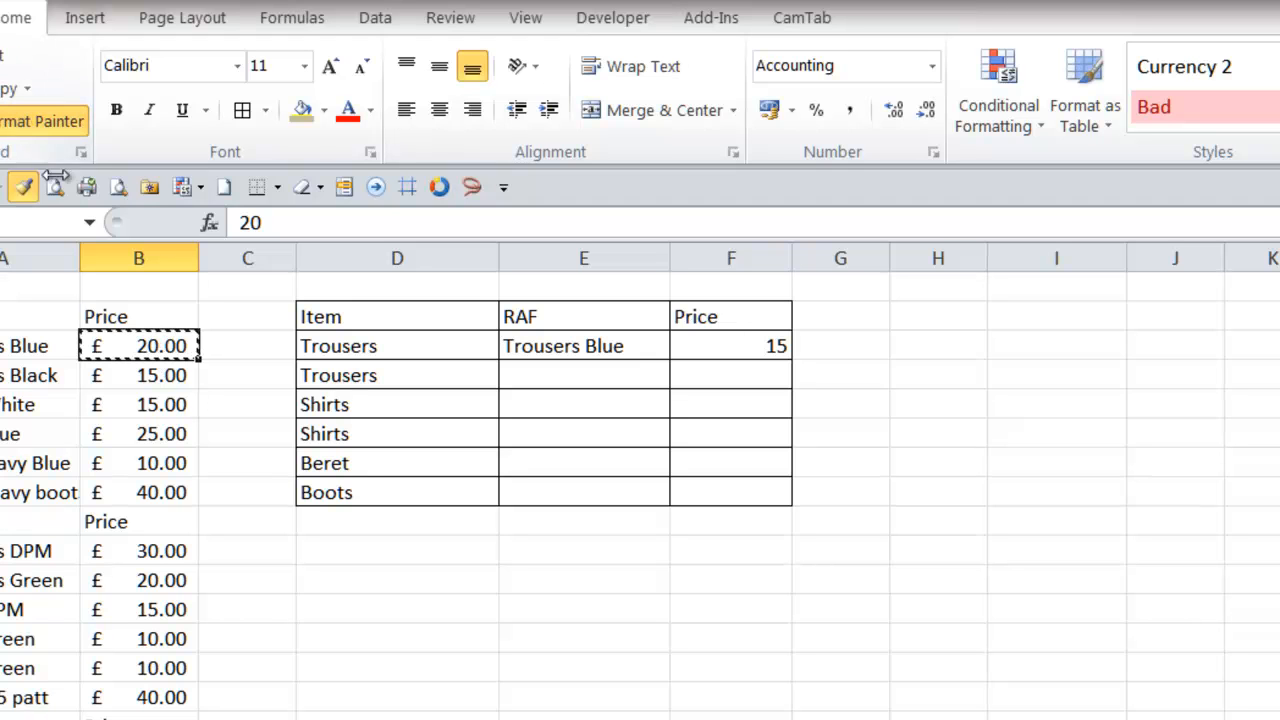
{"action": "left_click_drag", "start_coordinate": [713, 336], "coordinate": [729, 492]}
{"action": "left_click", "coordinate": [242, 110]}
{"action": "left_click", "coordinate": [740, 348]}
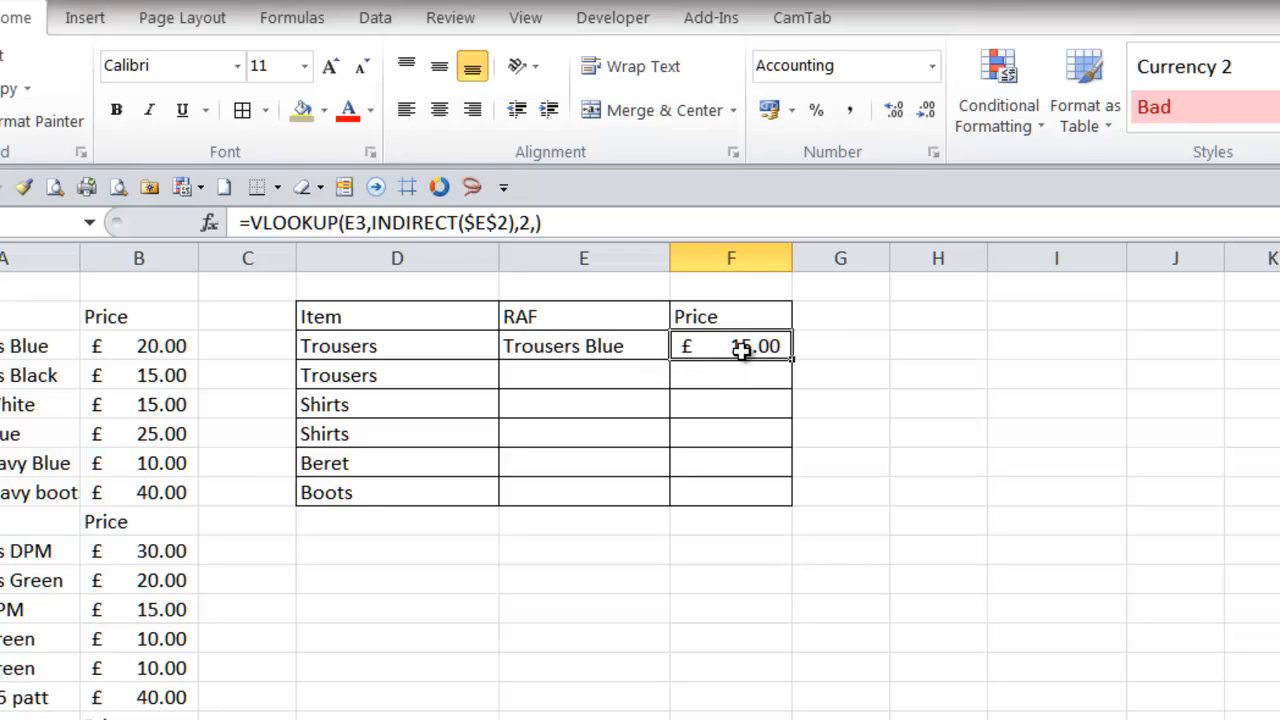
- Compare F3's price with the RAF price list, then switch E3 to Trousers DPM from its drop-down
{"action": "left_click", "coordinate": [625, 347]}
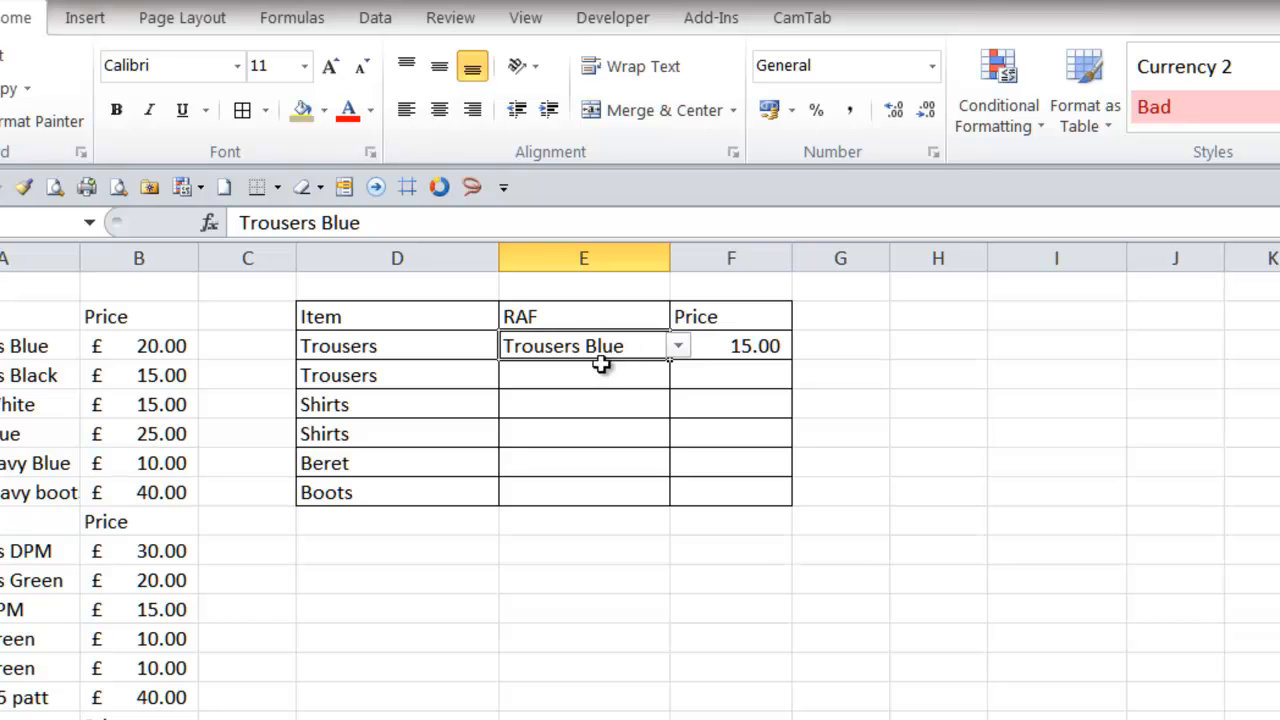
{"action": "left_click", "coordinate": [722, 347]}
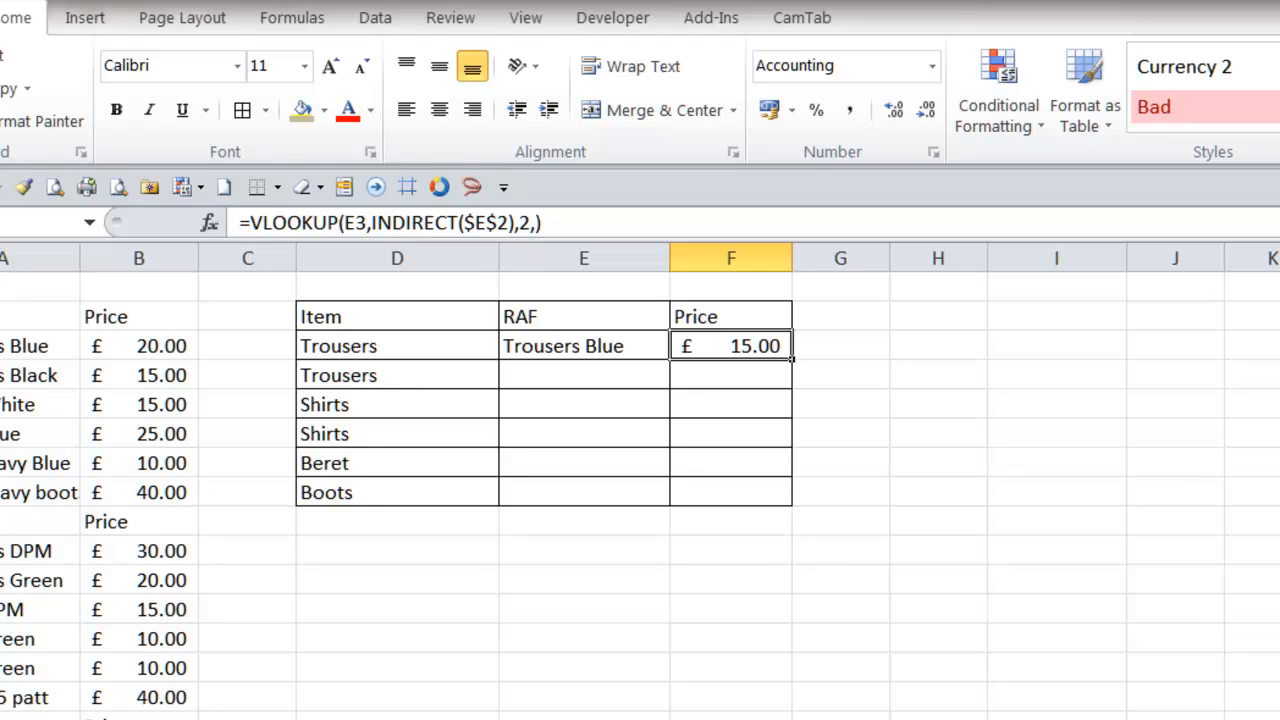
{"action": "left_click", "coordinate": [139, 718]}
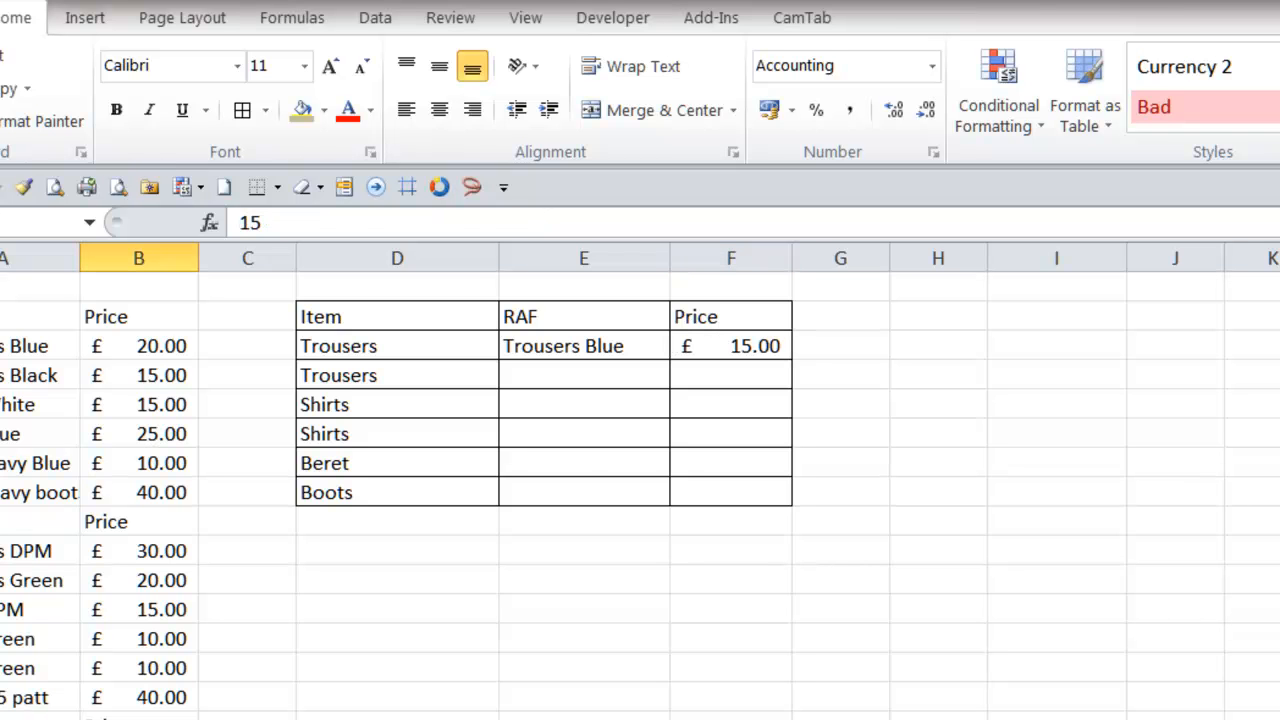
{"action": "left_click", "coordinate": [729, 350]}
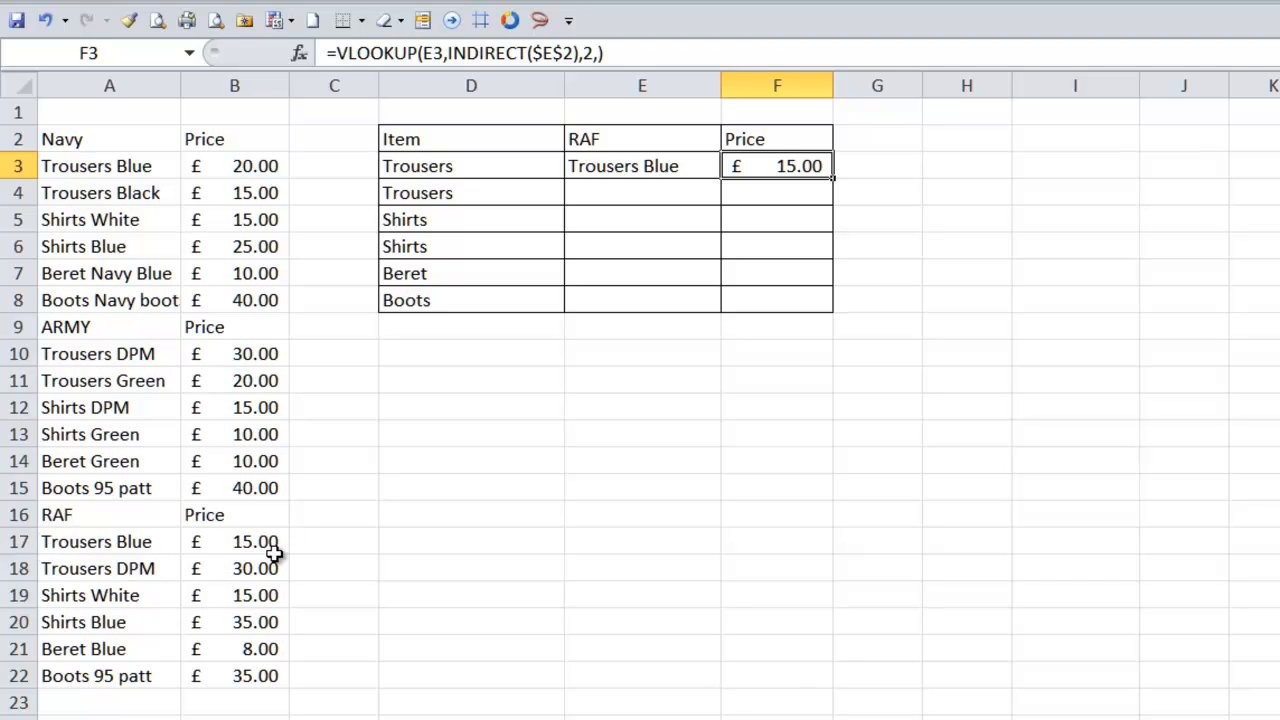
{"action": "left_click", "coordinate": [650, 168]}
{"action": "left_click", "coordinate": [729, 166]}
{"action": "left_click", "coordinate": [708, 205]}
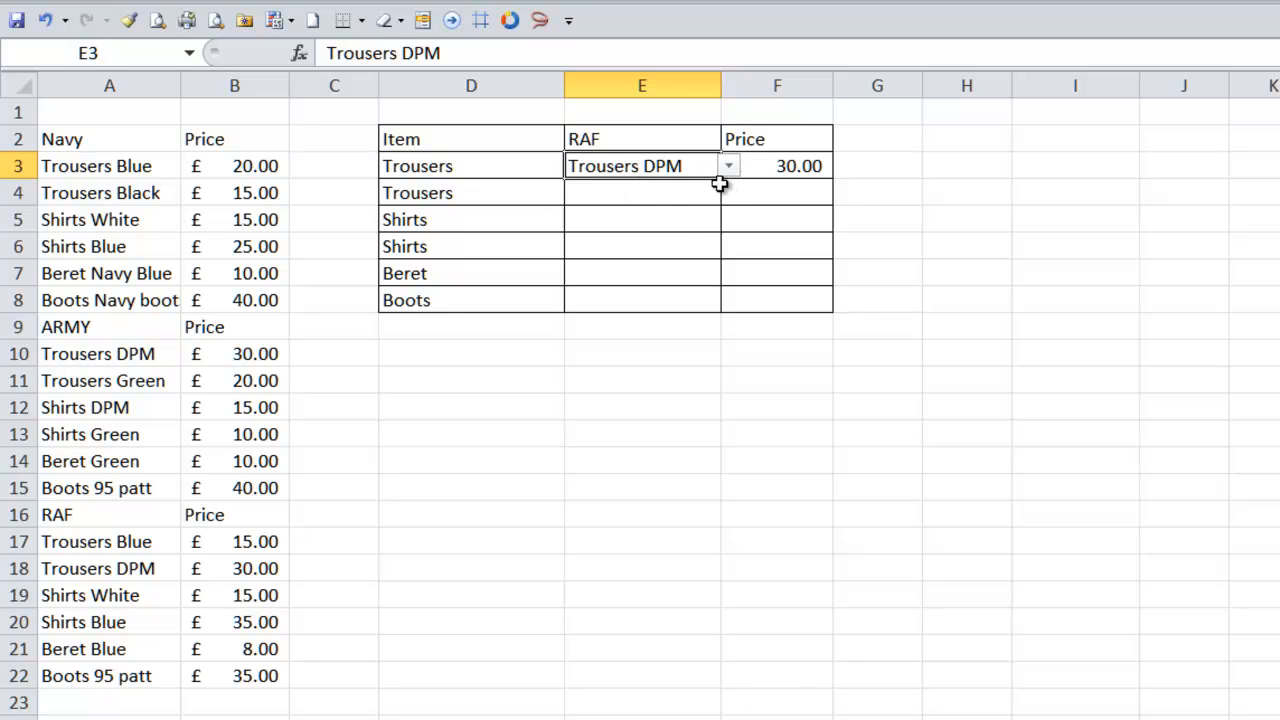
{"action": "left_click", "coordinate": [688, 198]}
- Fill F3's price formula down to F8 and inspect the copied formula in F4
{"action": "left_click", "coordinate": [808, 167]}
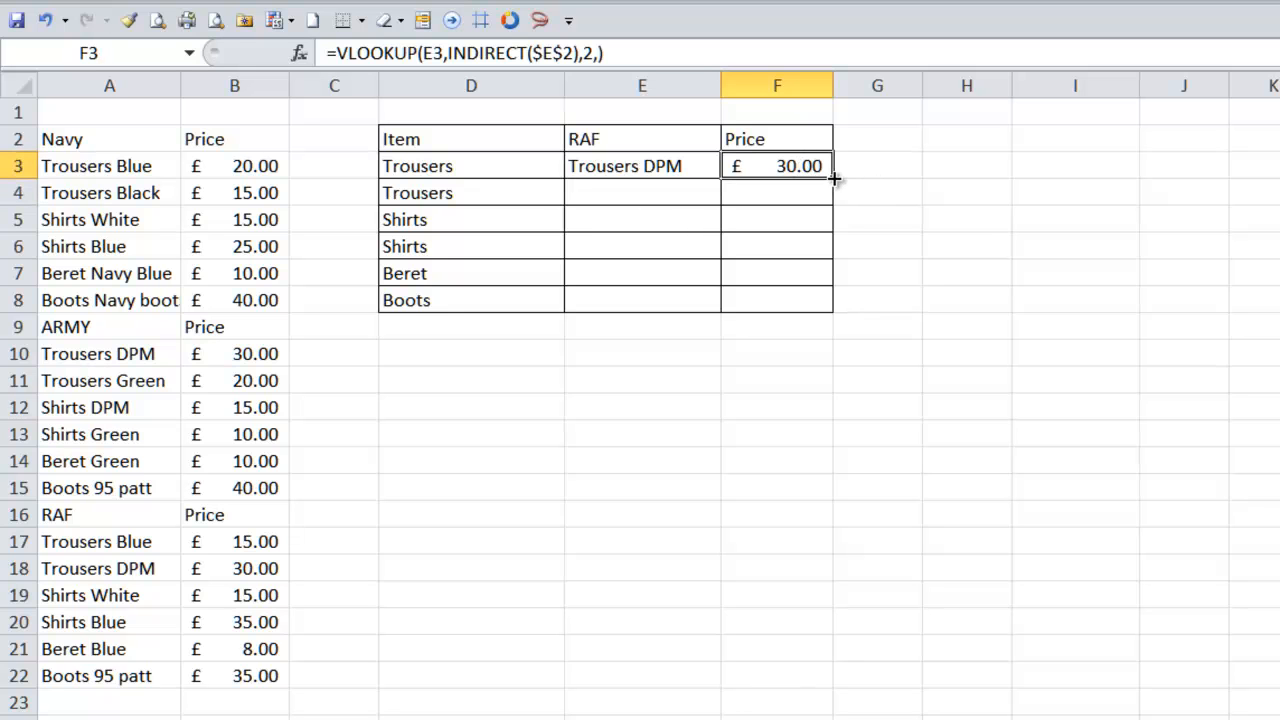
{"action": "left_click_drag", "start_coordinate": [835, 178], "coordinate": [829, 306]}
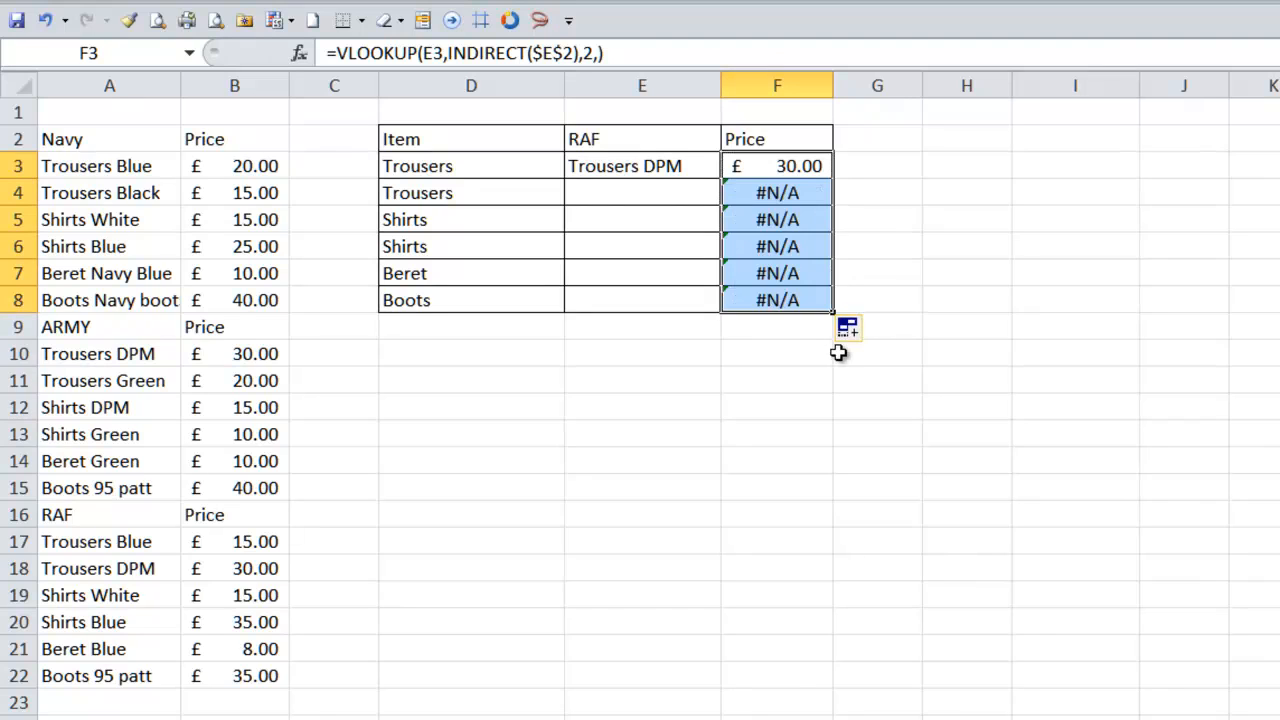
{"action": "left_click", "coordinate": [780, 192]}
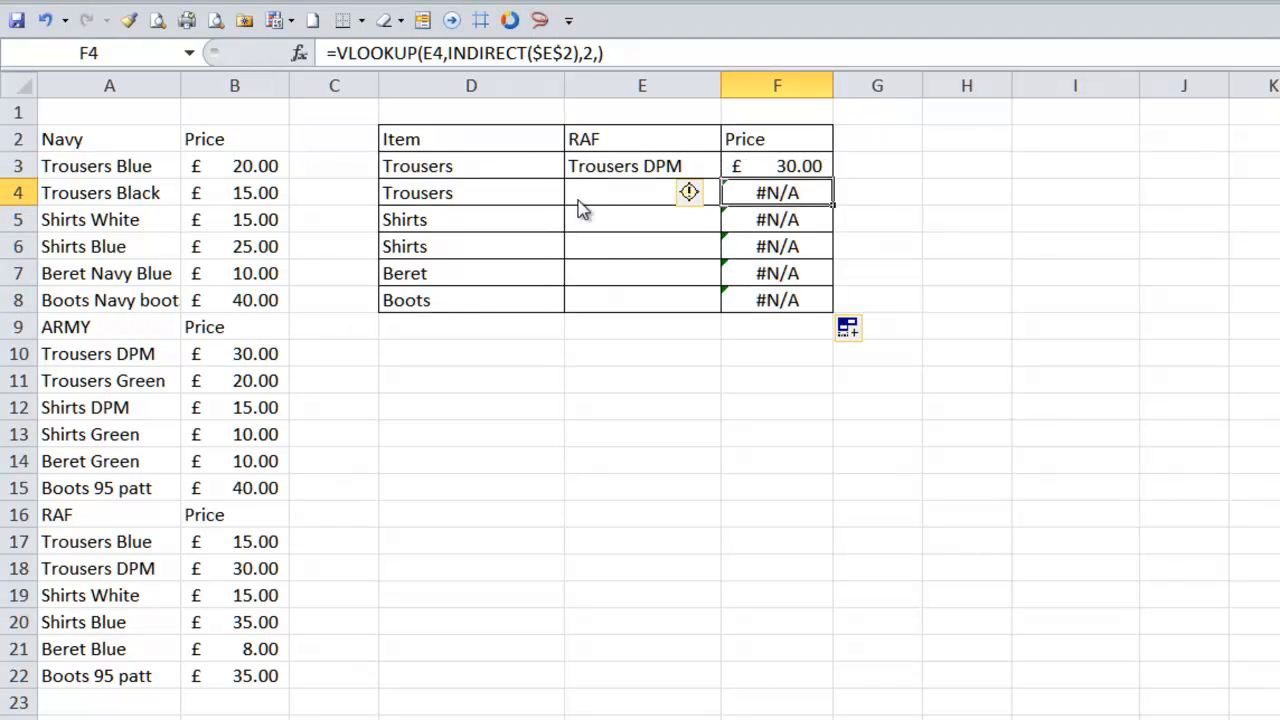
{"action": "left_click", "coordinate": [344, 56]}
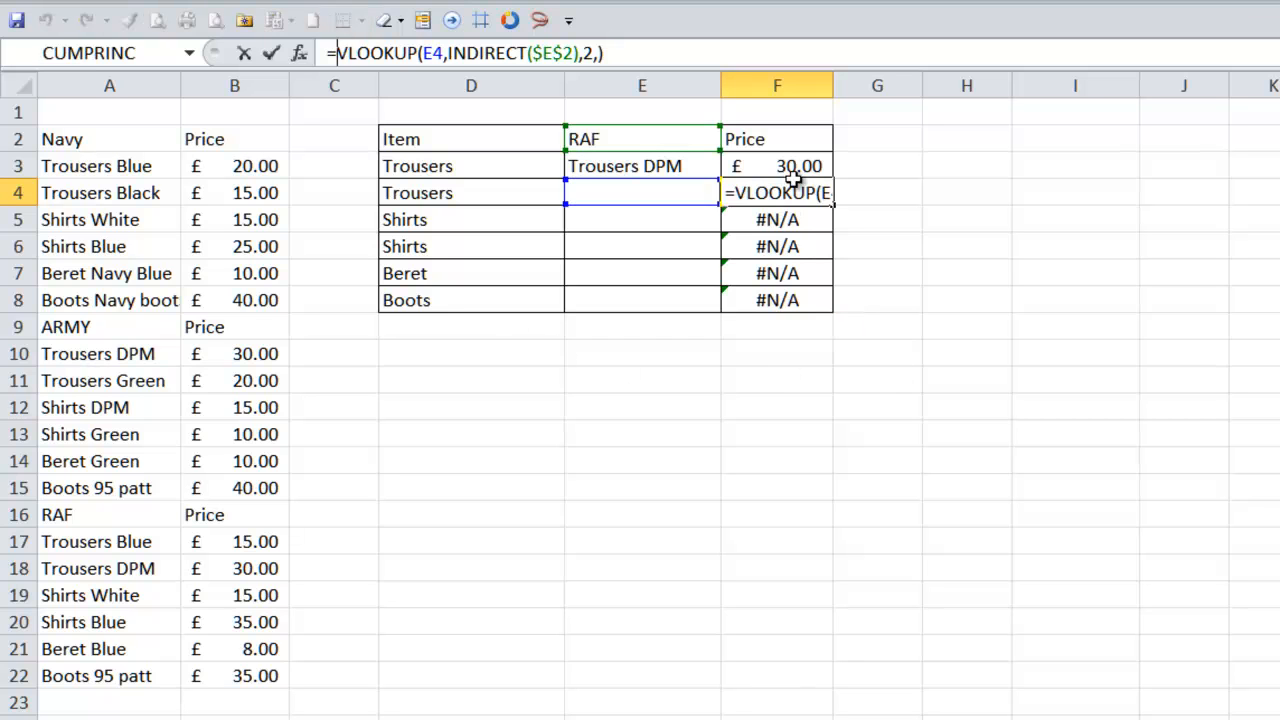
{"action": "key", "text": "Return"}
{"action": "key", "text": "Up"}
{"action": "key", "text": "Up"}
{"action": "key", "text": "Up"}
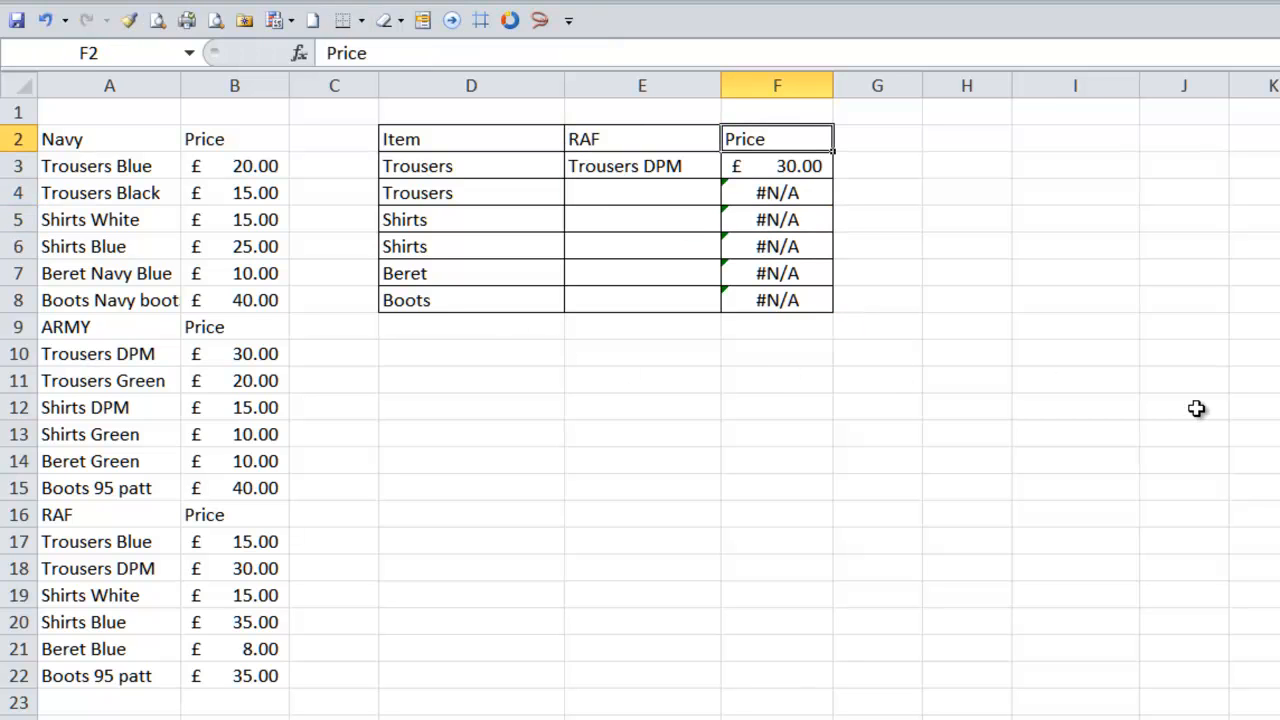
{"action": "key", "text": "Down"}
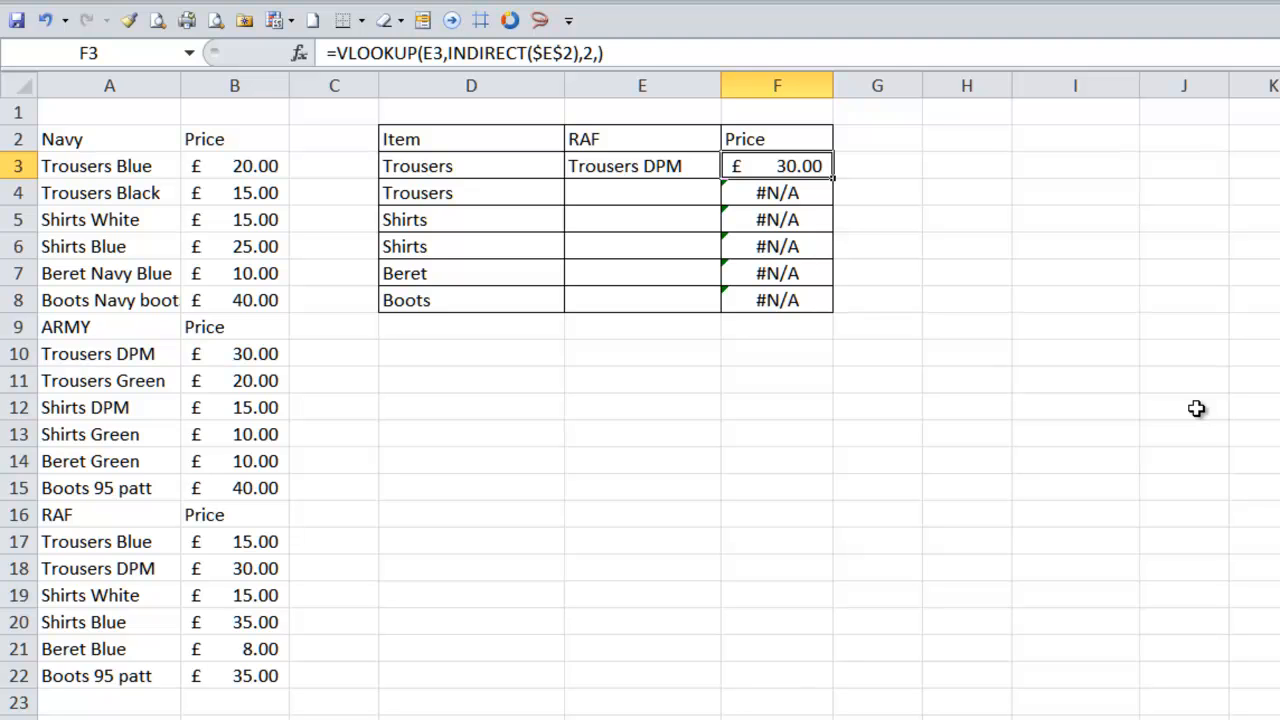
- Wrap F3's price formula in IFERROR returning blank, giving =IFERROR(VLOOKUP(E3,INDIRECT($E$2),2,0),"")
{"action": "left_click", "coordinate": [340, 53]}
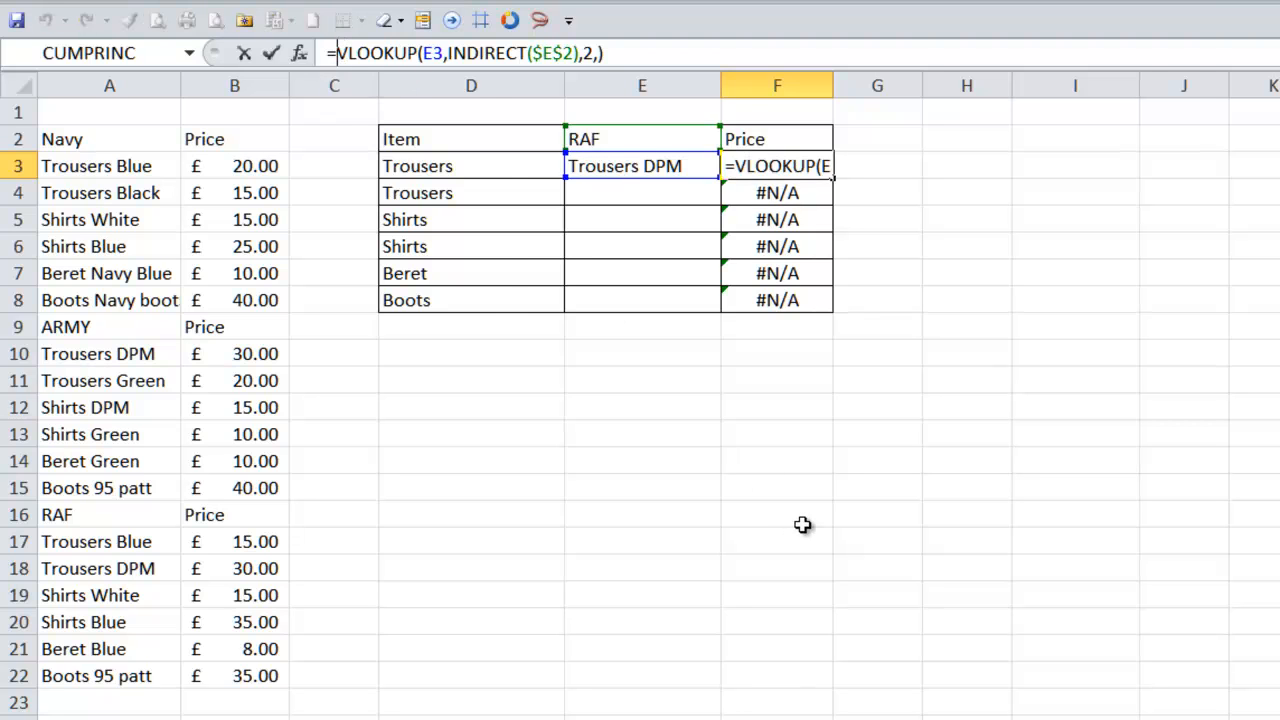
{"action": "type", "text": "ife"}
{"action": "key", "text": "Tab"}
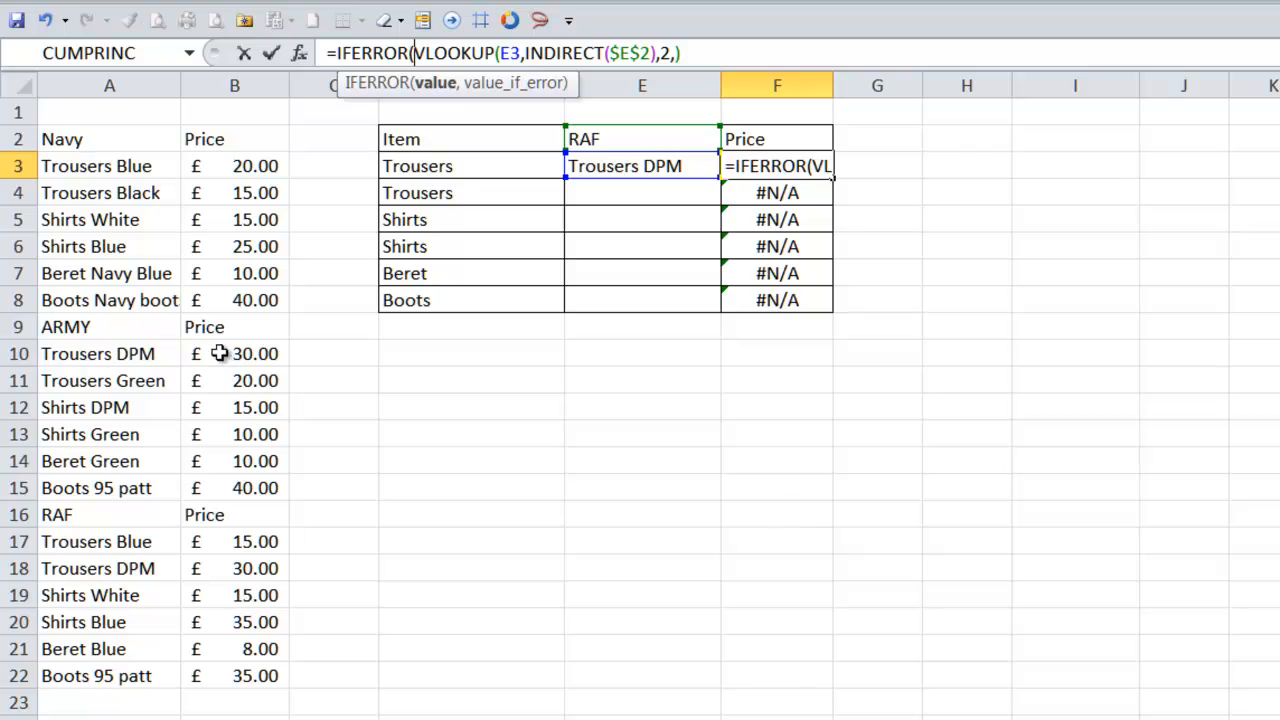
{"action": "left_click_drag", "start_coordinate": [431, 50], "coordinate": [718, 53]}
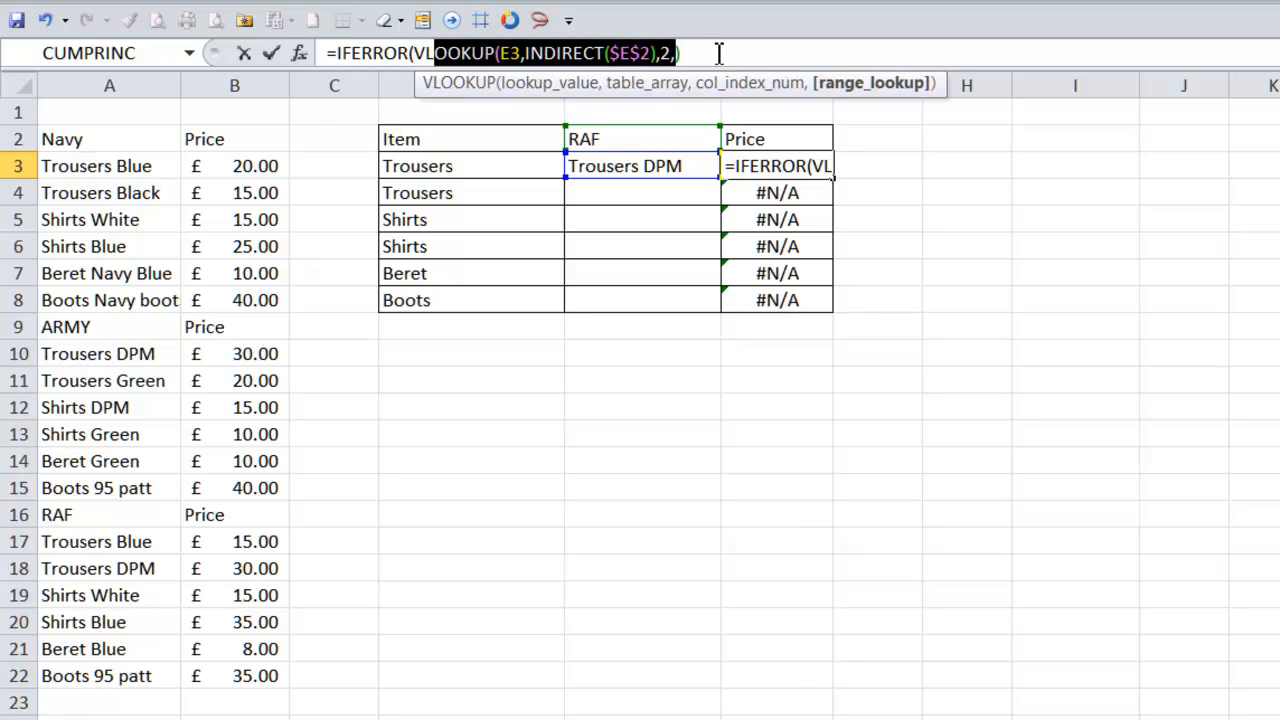
{"action": "left_click", "coordinate": [718, 53]}
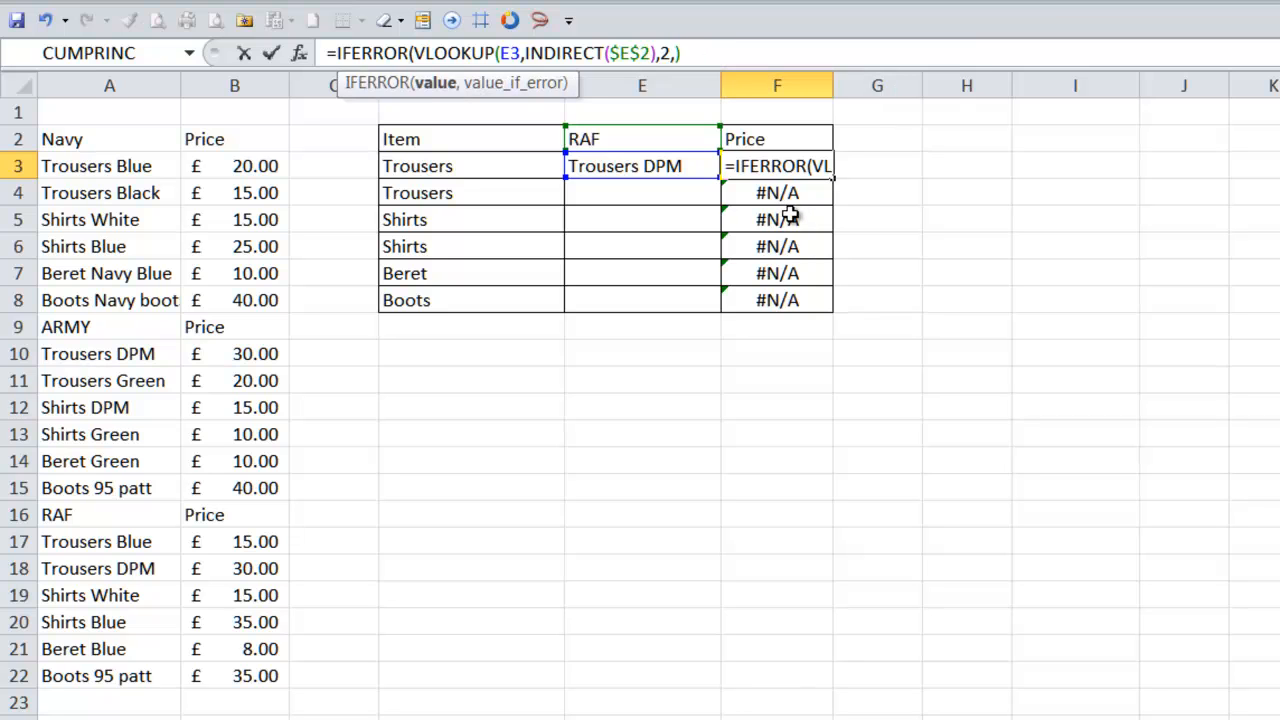
{"action": "type", "text": ","}
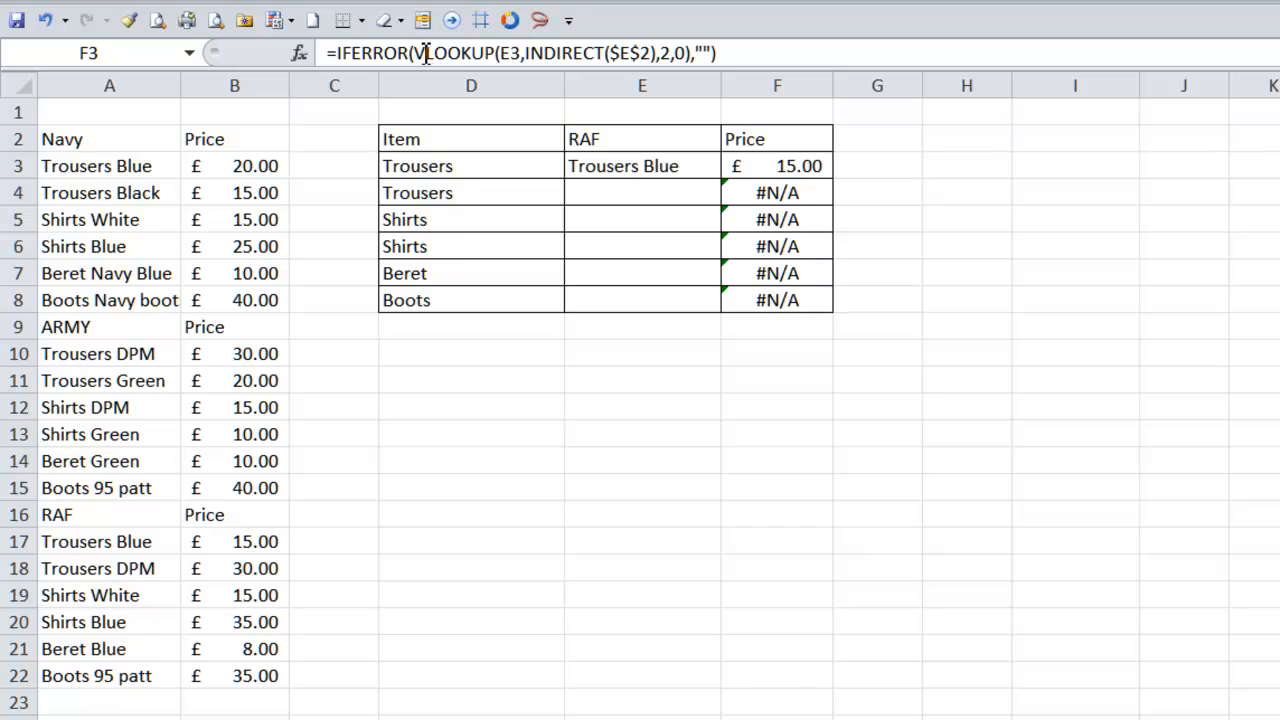
{"action": "left_click_drag", "start_coordinate": [426, 53], "coordinate": [690, 68]}
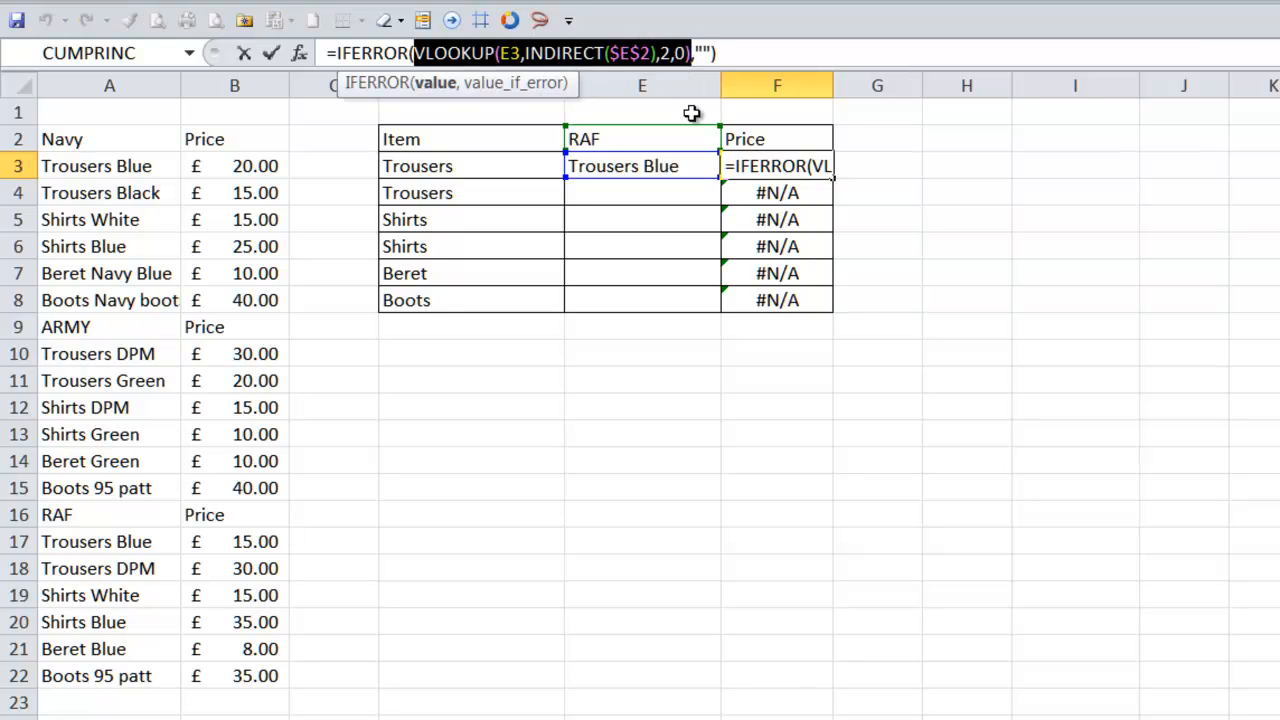
{"action": "left_click", "coordinate": [706, 53]}
{"action": "left_click", "coordinate": [748, 53]}
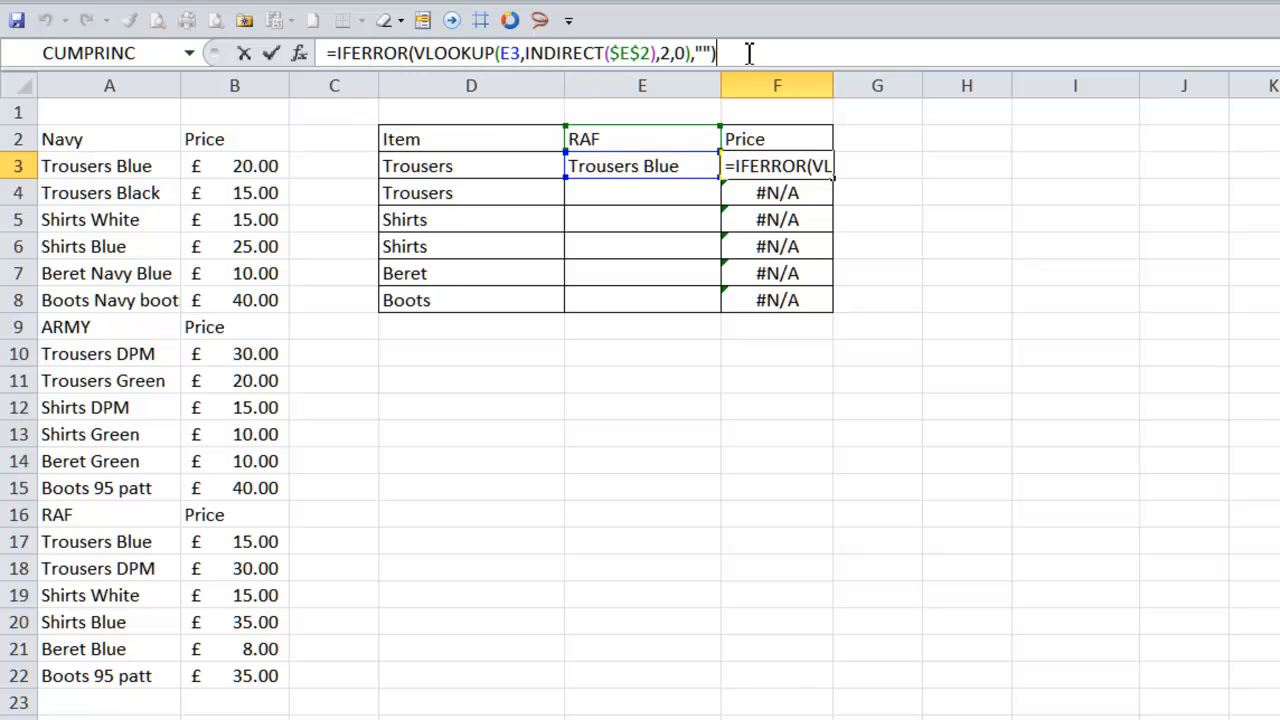
{"action": "key", "text": "Return"}
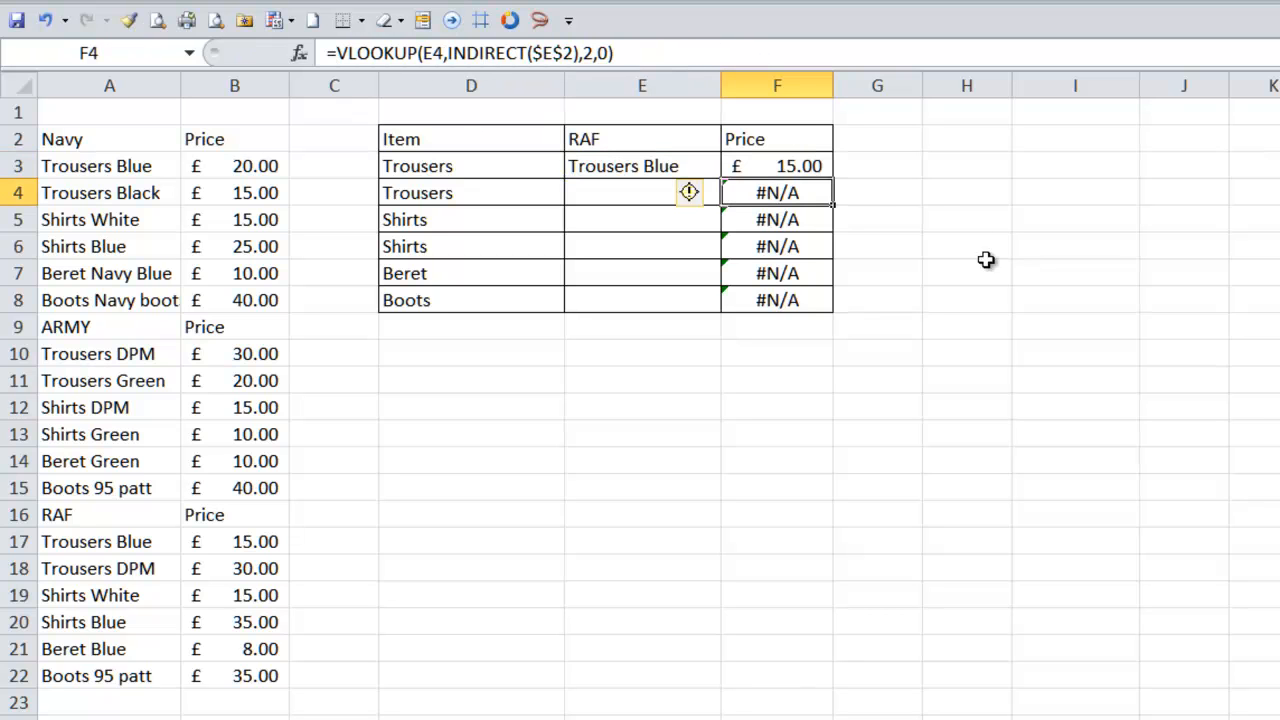
- Fill F3's IFERROR price formula down to F8
{"action": "left_click", "coordinate": [795, 170]}
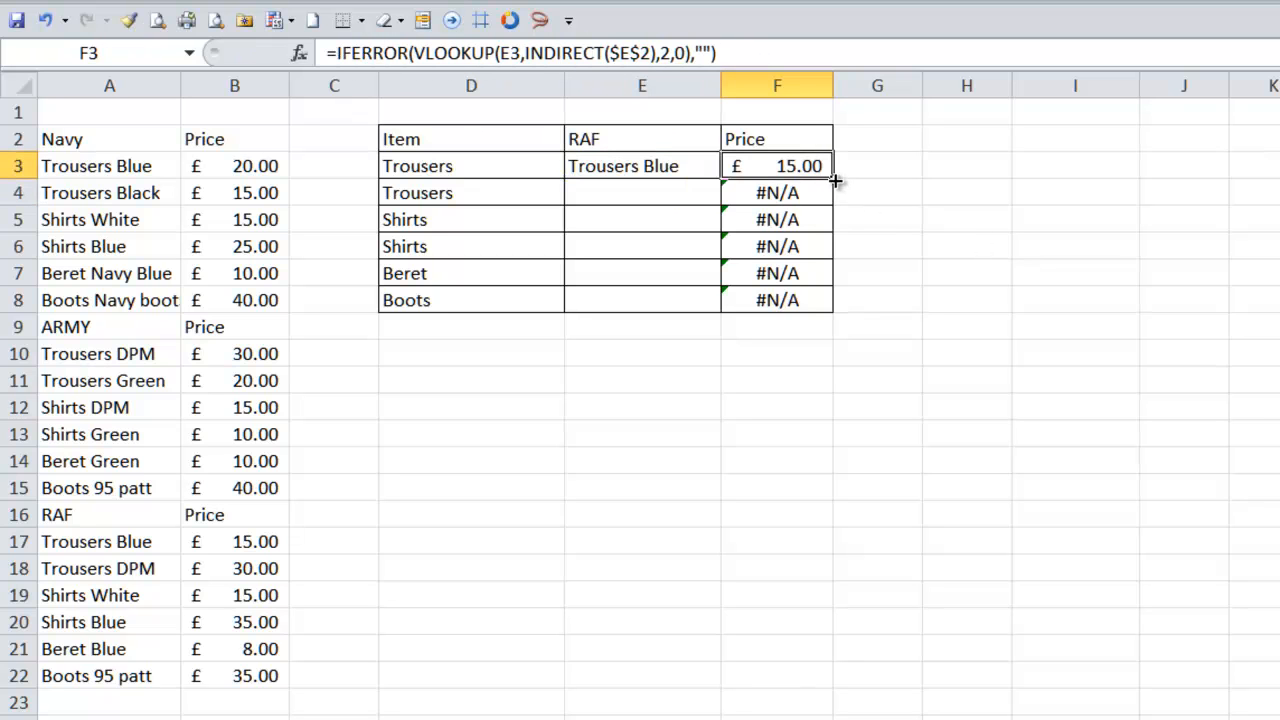
{"action": "left_click_drag", "start_coordinate": [835, 184], "coordinate": [823, 312]}
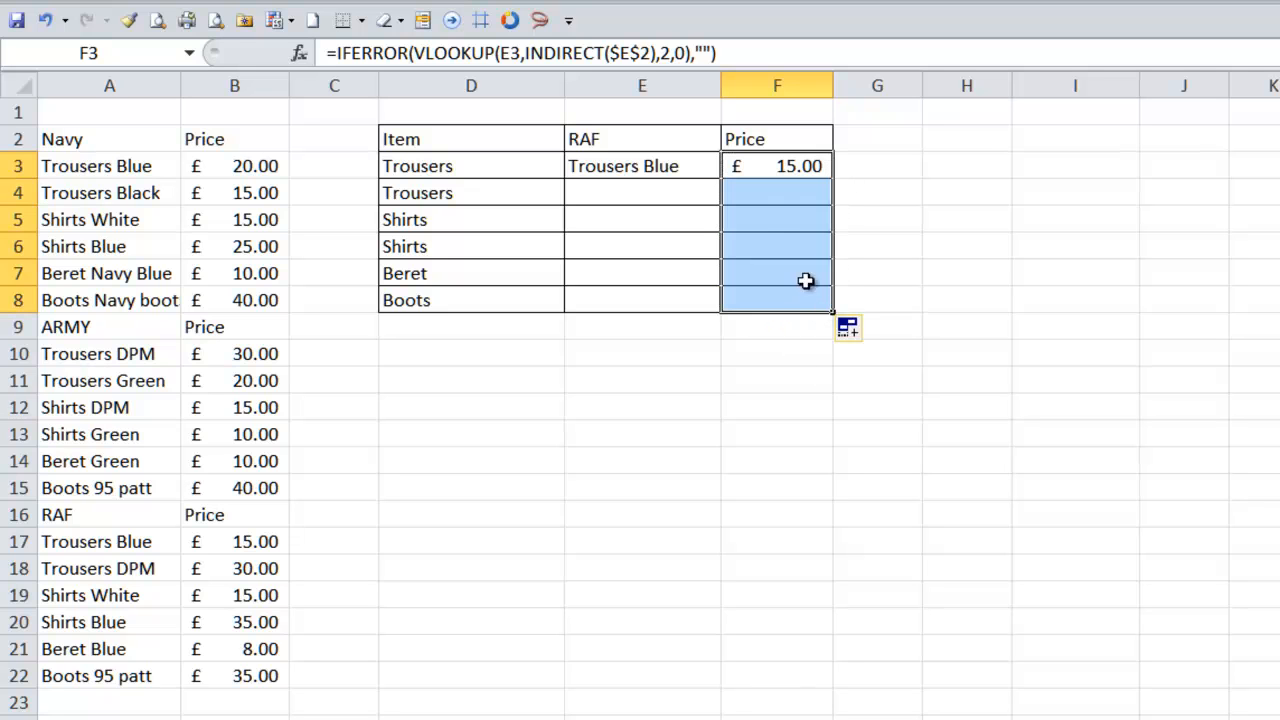
{"action": "left_click", "coordinate": [797, 194]}
- Choose Trousers DPM for E4 from its drop-down list
{"action": "left_click", "coordinate": [670, 190]}
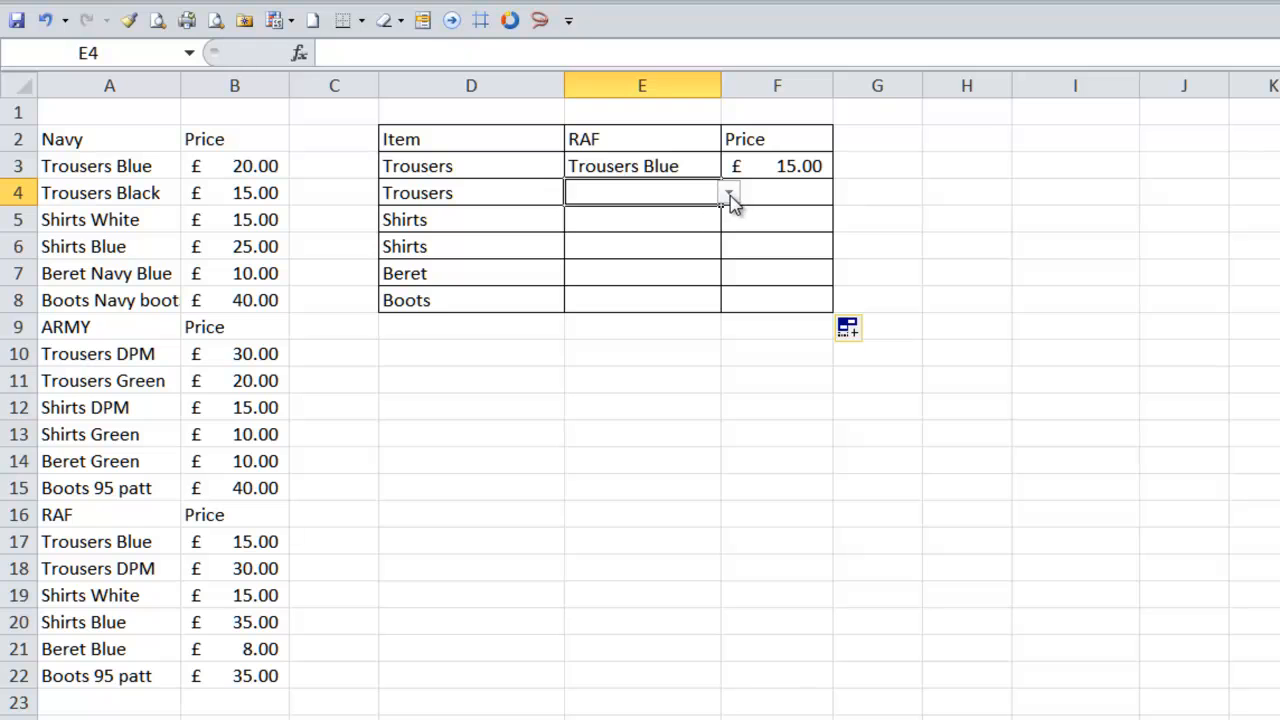
{"action": "left_click", "coordinate": [730, 196]}
{"action": "left_click", "coordinate": [700, 232]}
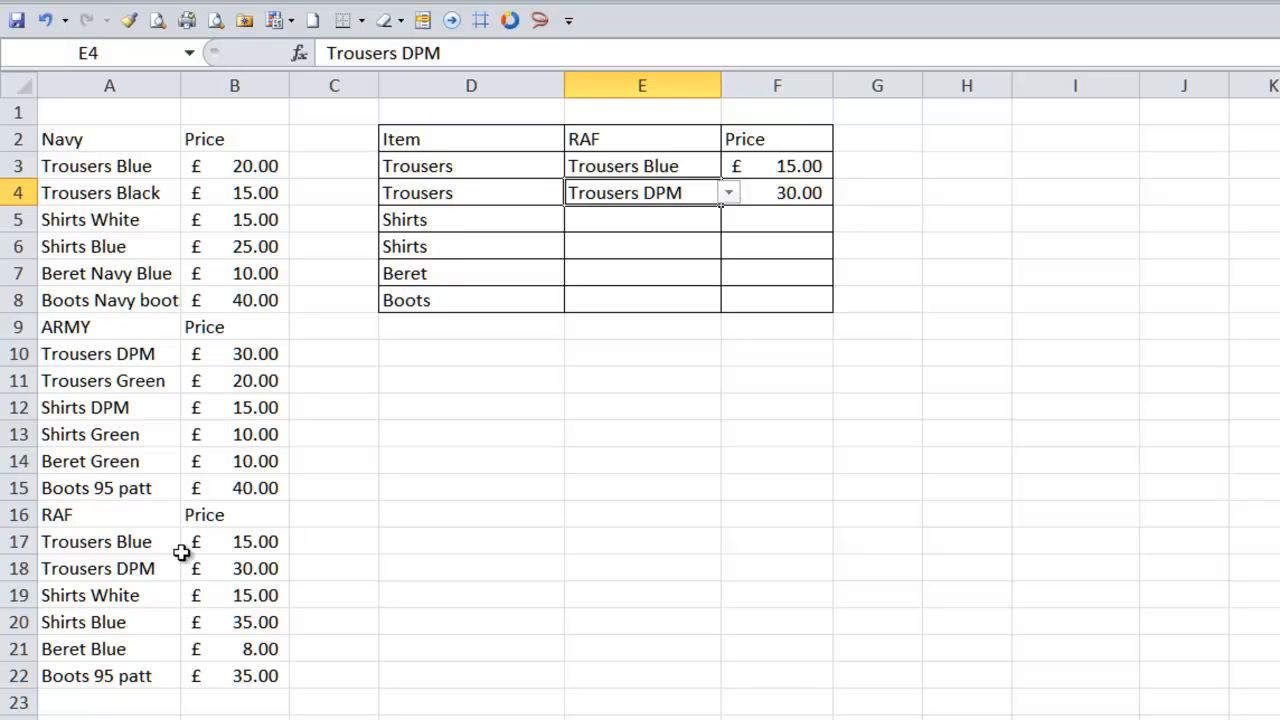
- Compare the E3 and E4 prices with the matching rows in the Navy and RAF price lists
{"action": "left_click", "coordinate": [106, 170]}
{"action": "left_click_drag", "start_coordinate": [106, 170], "coordinate": [265, 172]}
{"action": "left_click_drag", "start_coordinate": [96, 541], "coordinate": [242, 541]}
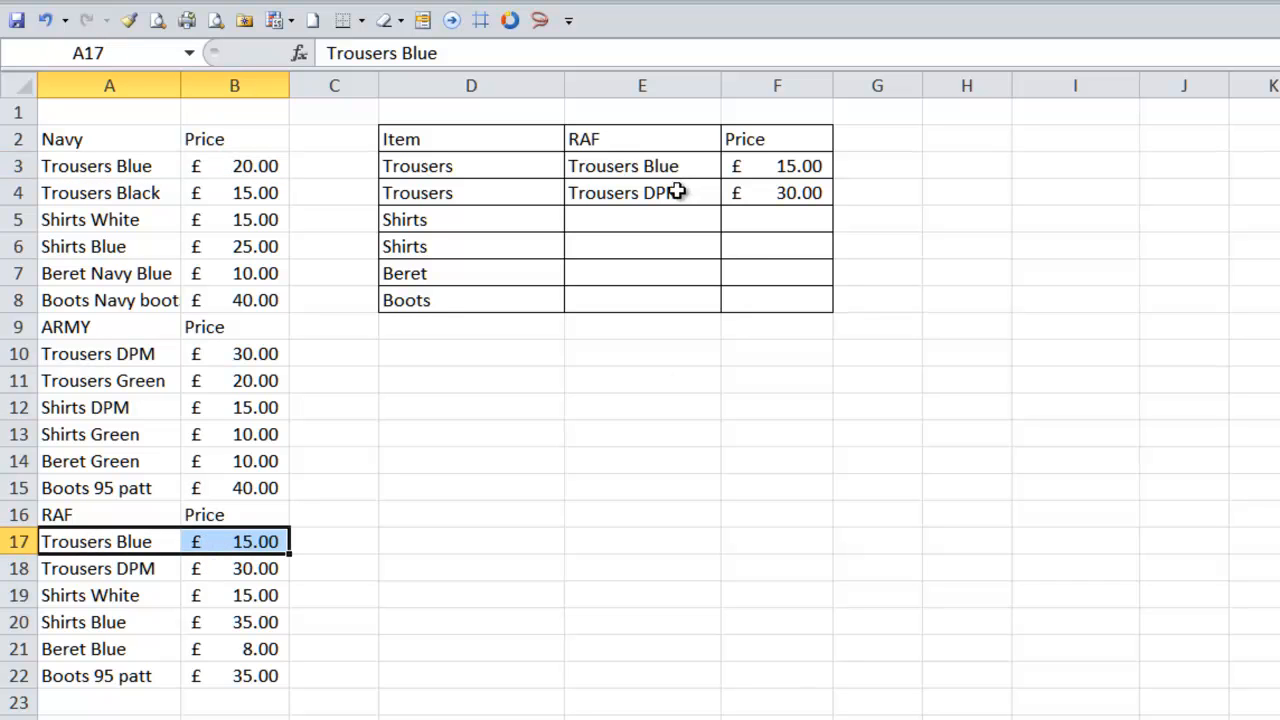
- Switch the service in E2 to Navy from its drop-down list
{"action": "left_click", "coordinate": [623, 139]}
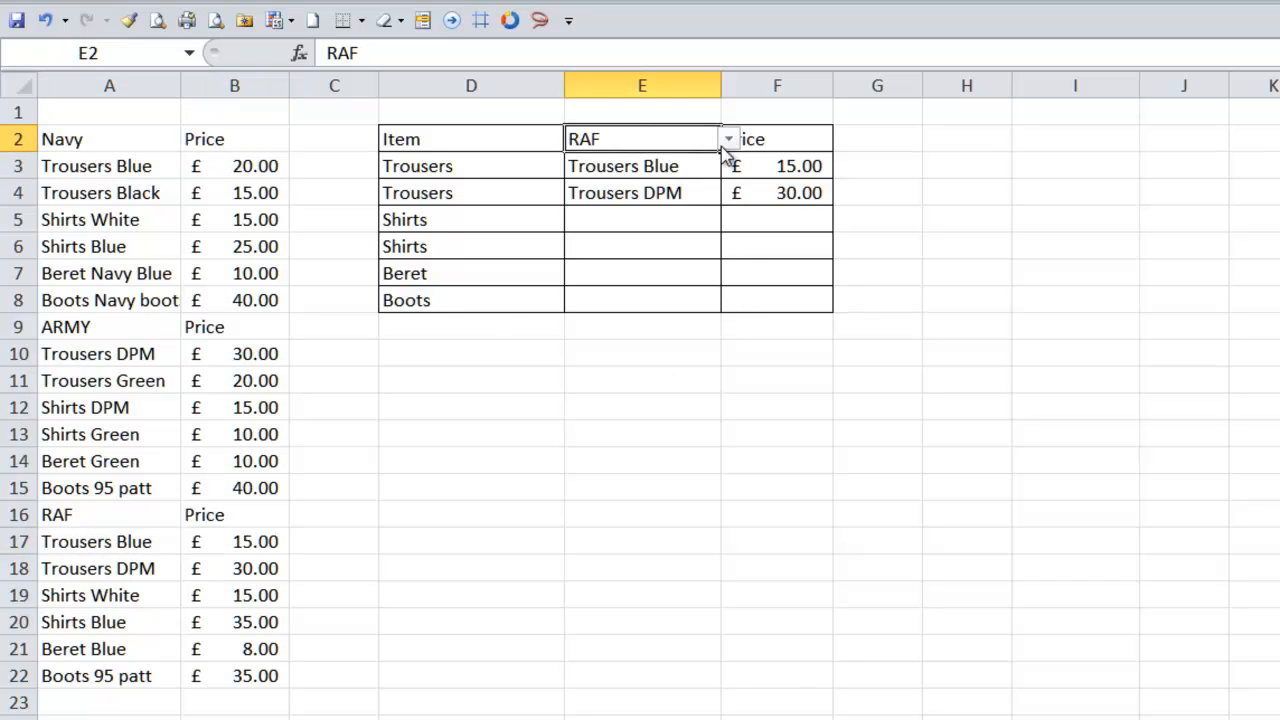
{"action": "left_click", "coordinate": [729, 140]}
{"action": "left_click", "coordinate": [708, 162]}
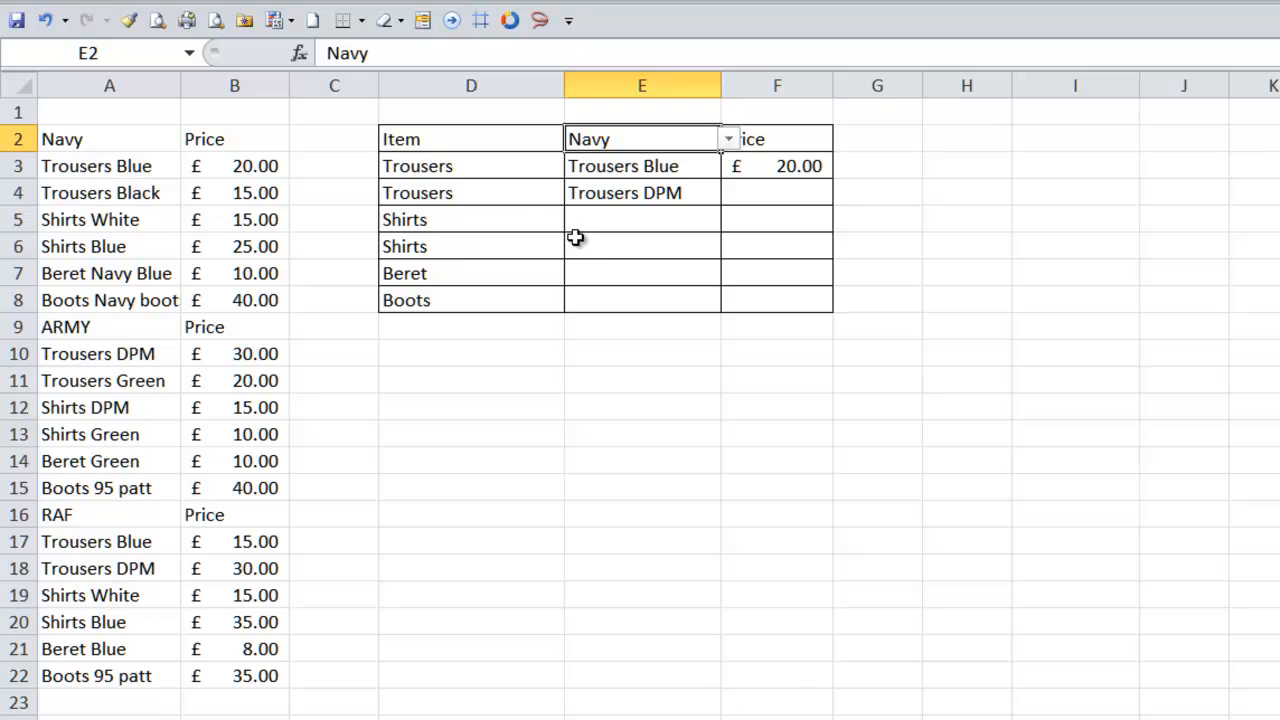
- Inspect the items, price formulas and results in E3:F4 against the price lists in columns A:B
{"action": "left_click", "coordinate": [627, 194]}
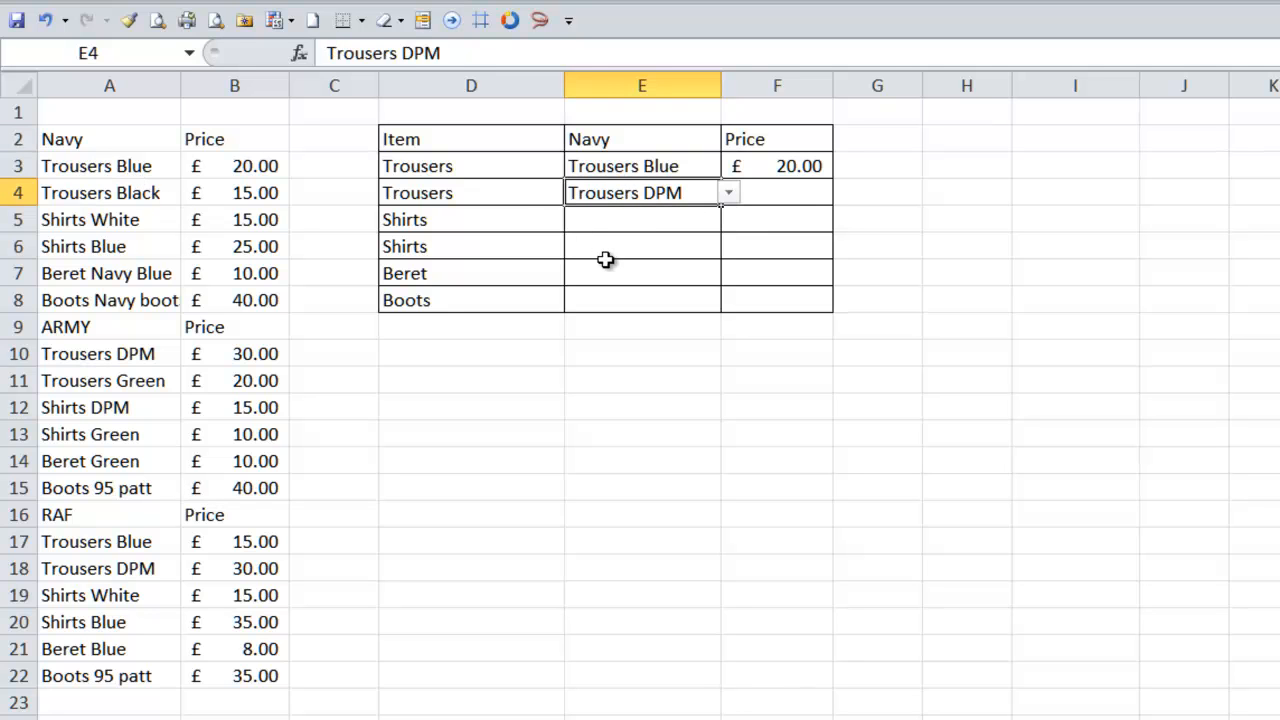
{"action": "left_click", "coordinate": [788, 196]}
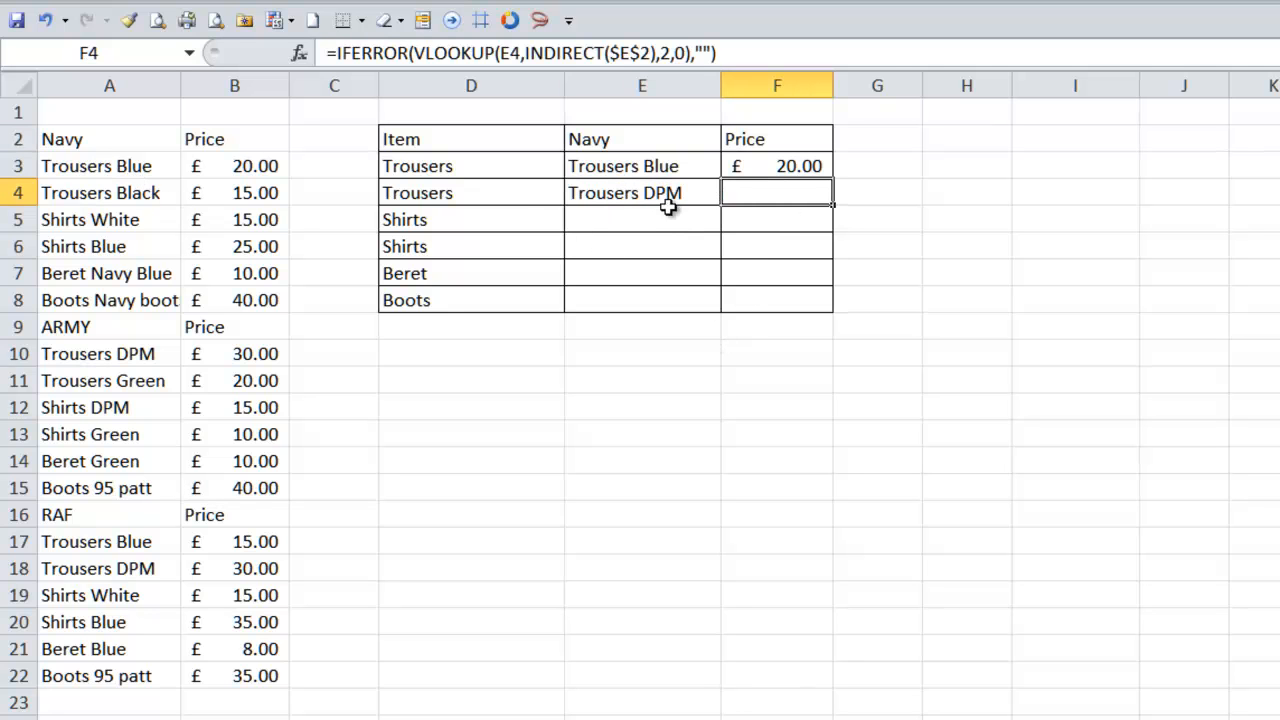
{"action": "left_click", "coordinate": [645, 166]}
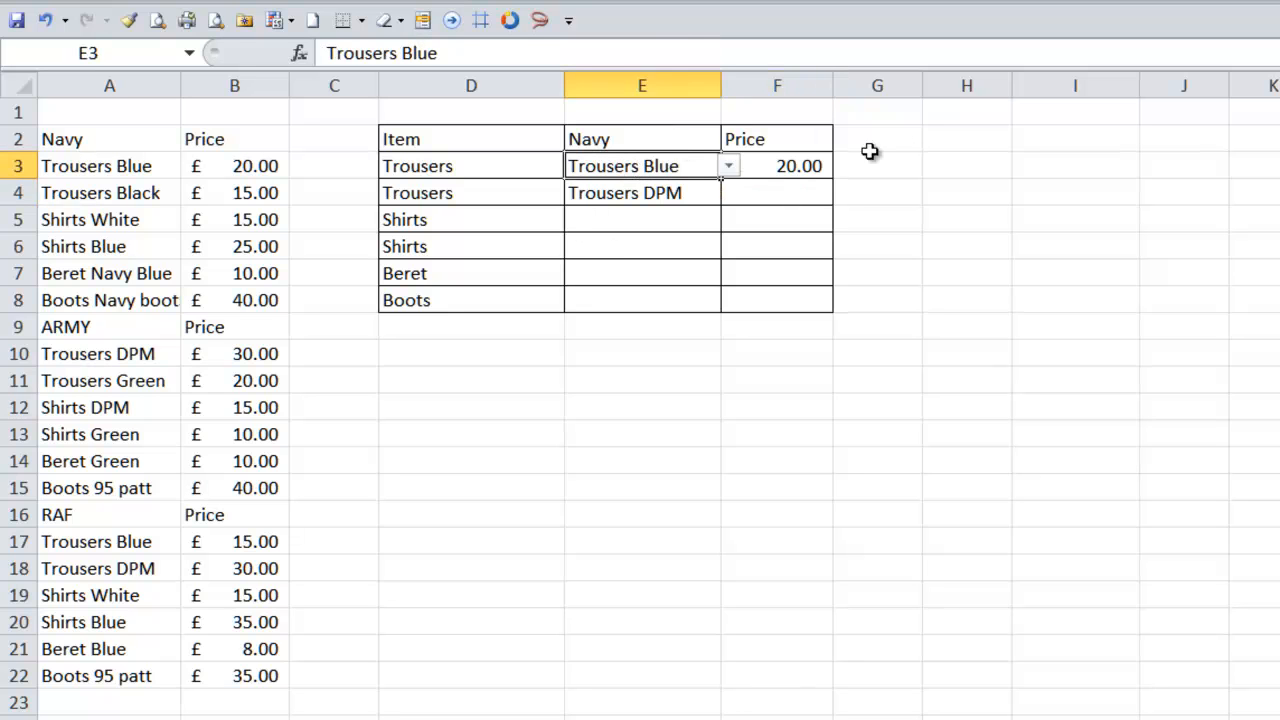
{"action": "left_click", "coordinate": [798, 168]}
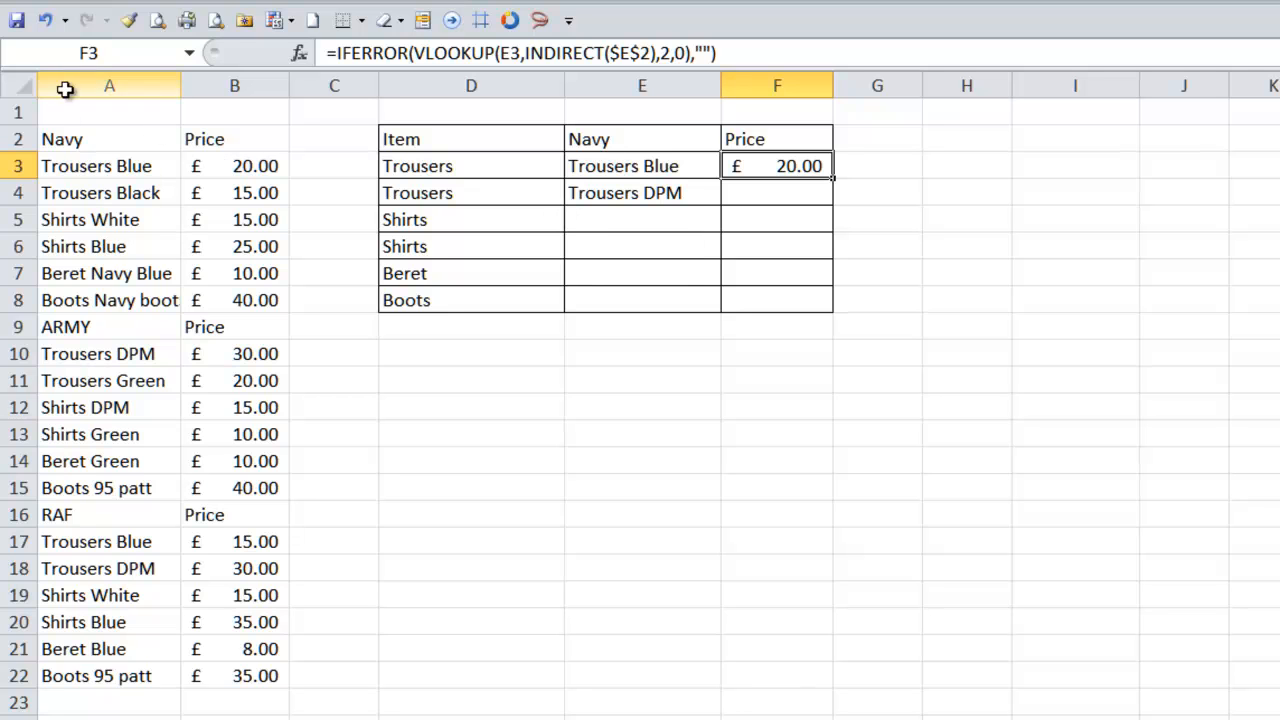
{"action": "left_click_drag", "start_coordinate": [70, 85], "coordinate": [255, 97]}
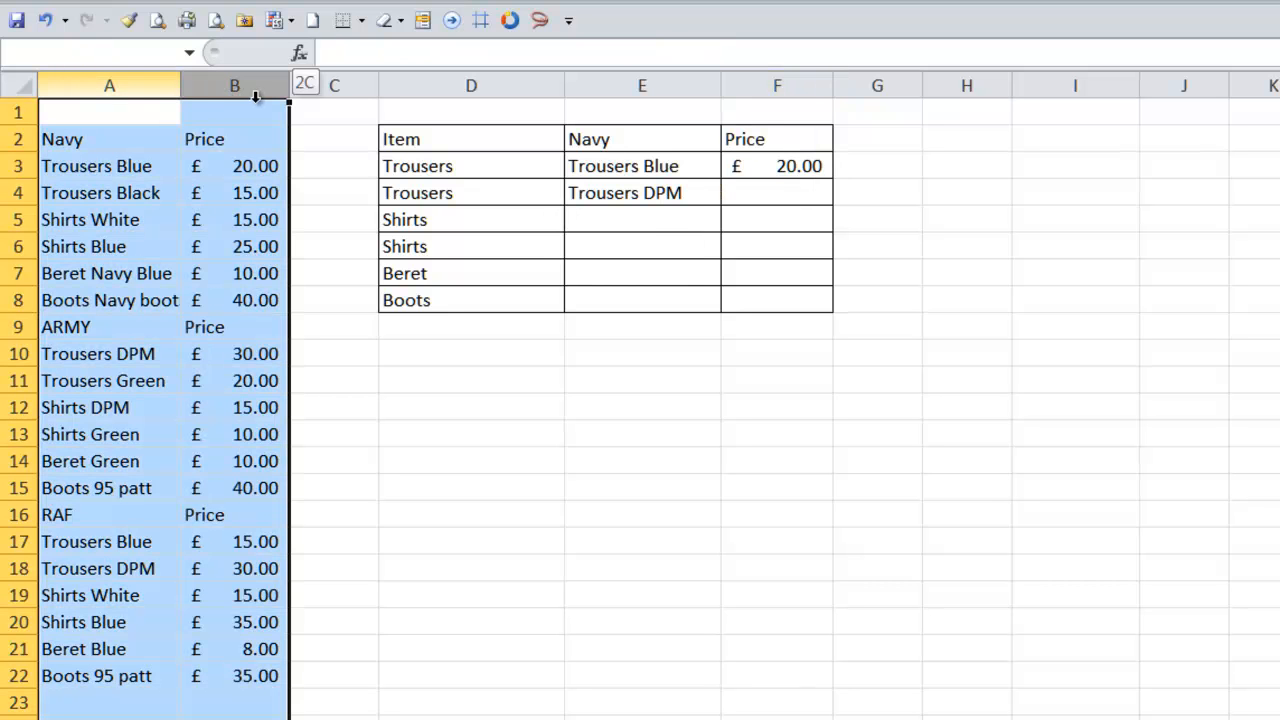
{"action": "left_click_drag", "start_coordinate": [255, 103], "coordinate": [278, 106]}
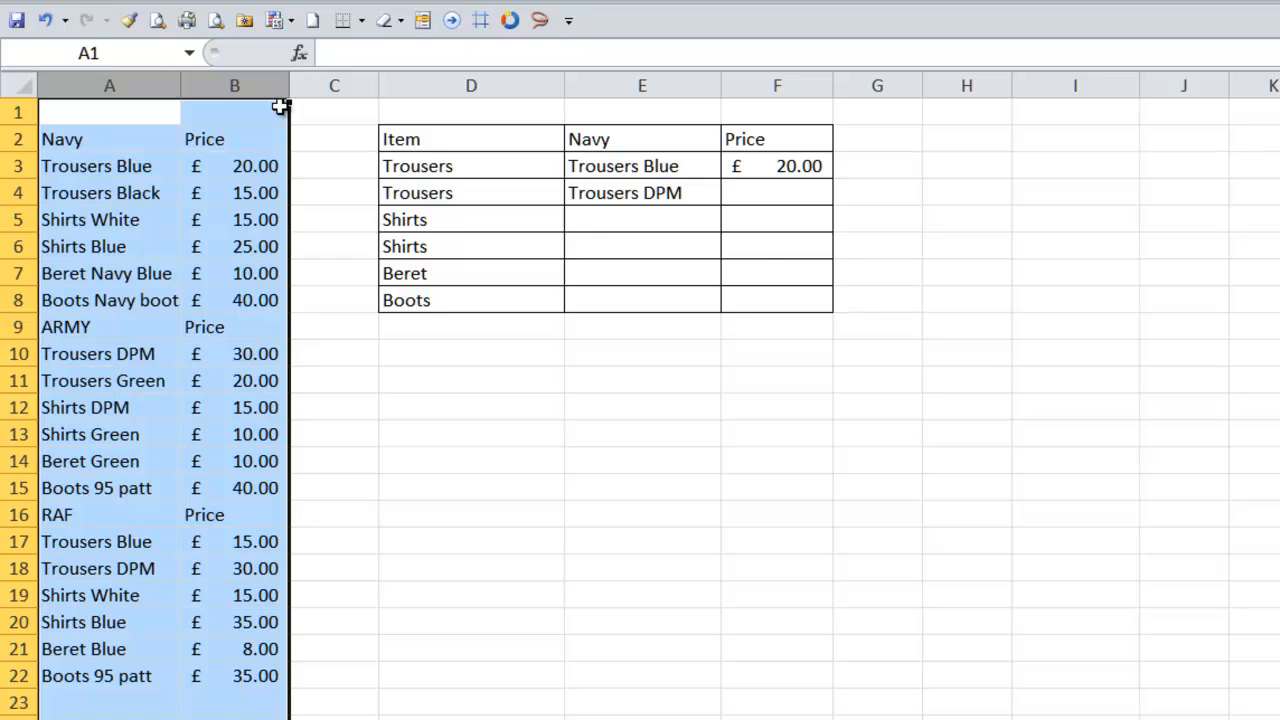
{"action": "left_click", "coordinate": [588, 169]}
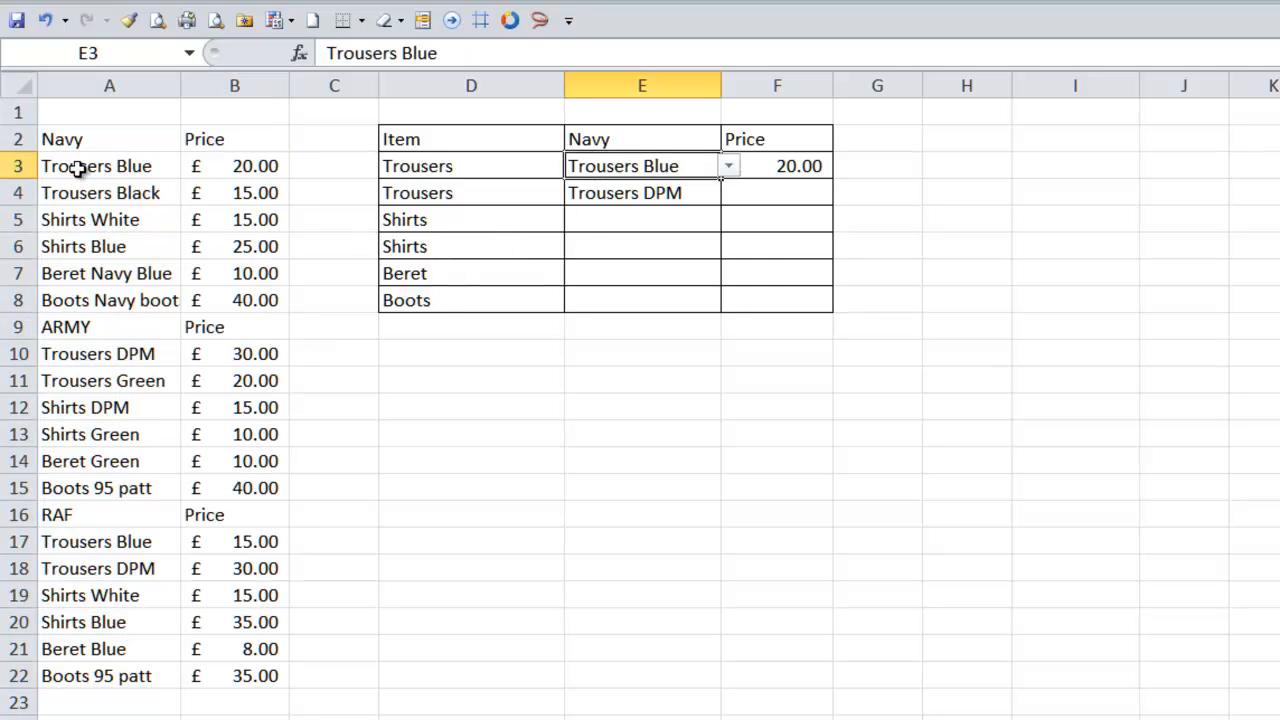
{"action": "left_click", "coordinate": [434, 170]}
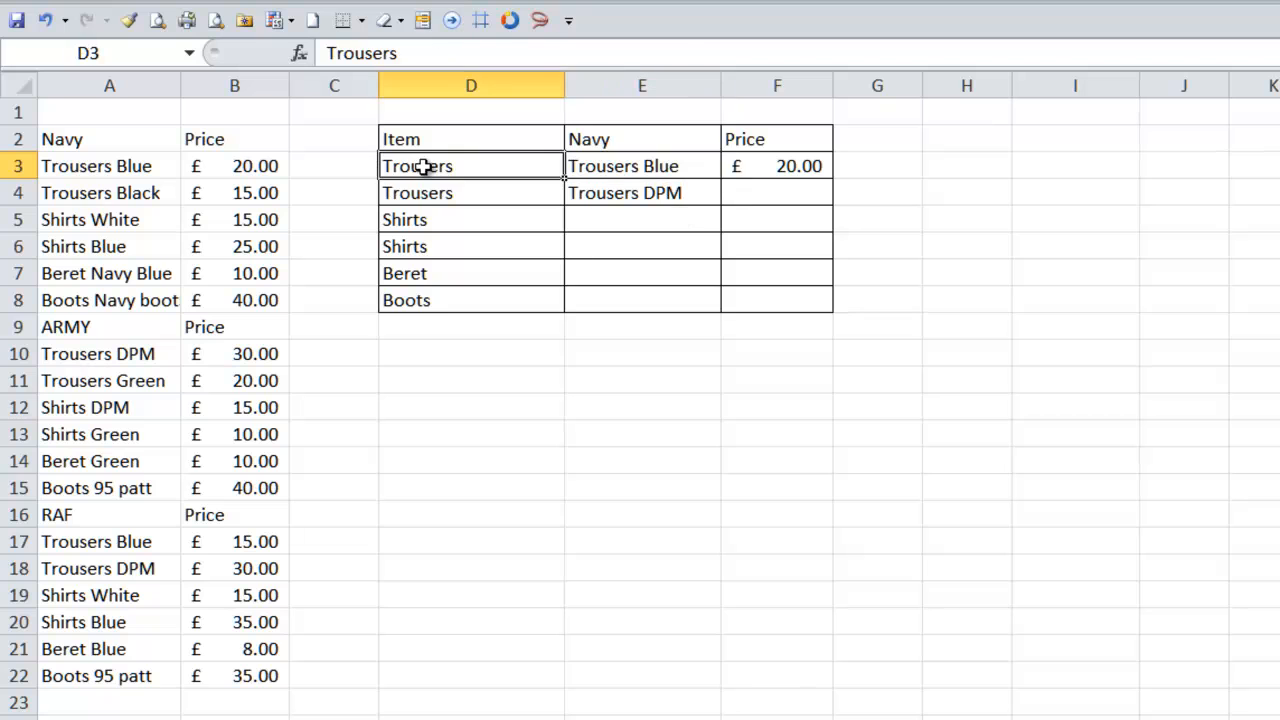
{"action": "left_click", "coordinate": [818, 170]}
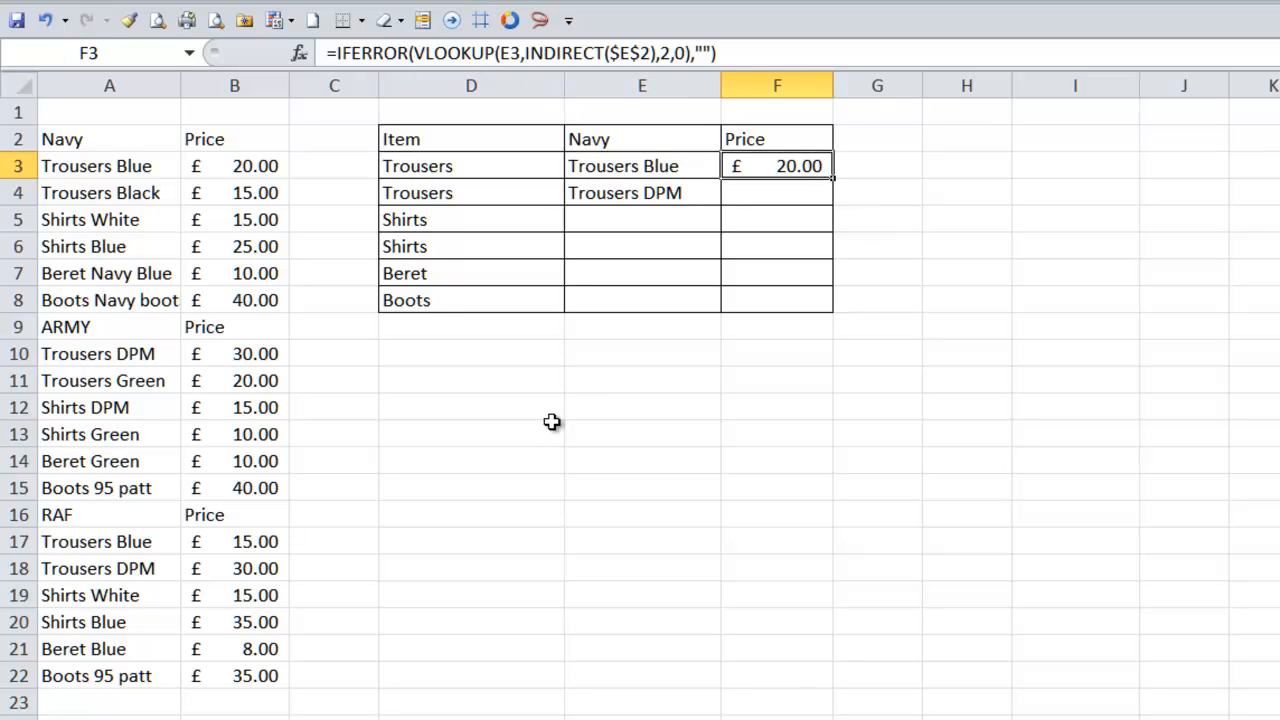
{"action": "scroll", "coordinate": [734, 589], "scroll_direction": "down", "scroll_amount": 1}
{"action": "scroll", "coordinate": [734, 589], "scroll_direction": "up", "scroll_amount": 1}
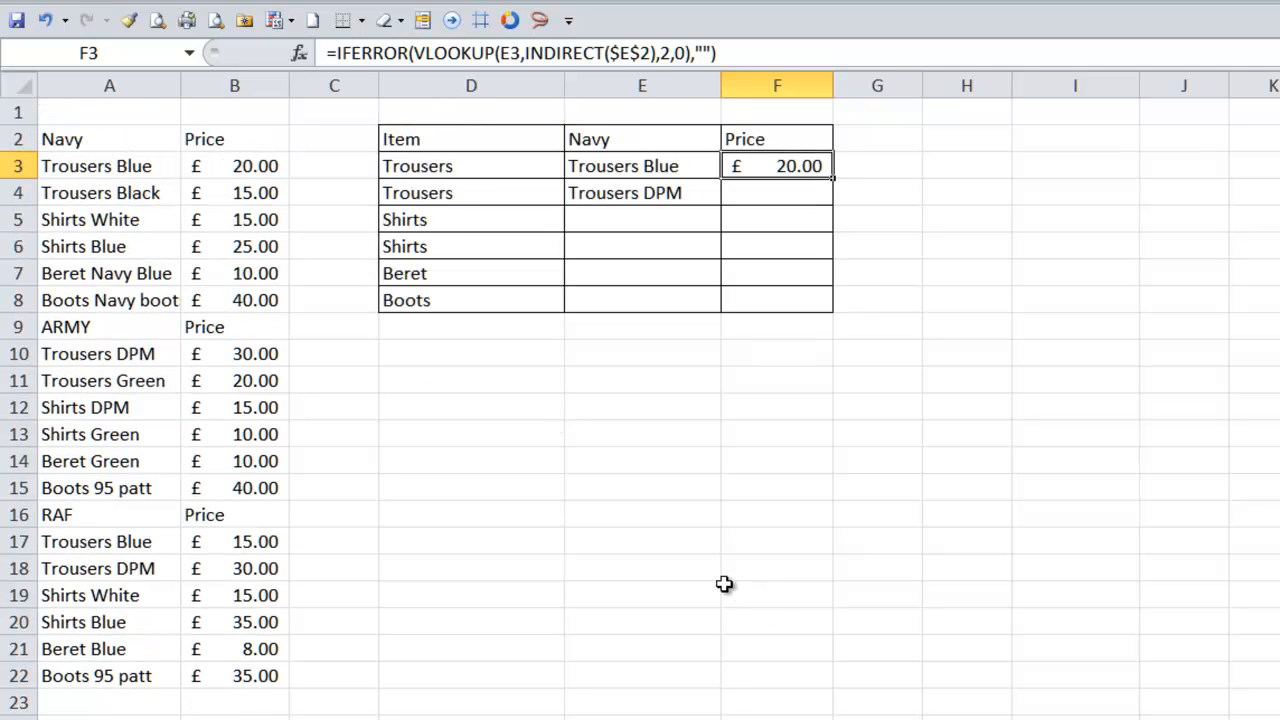